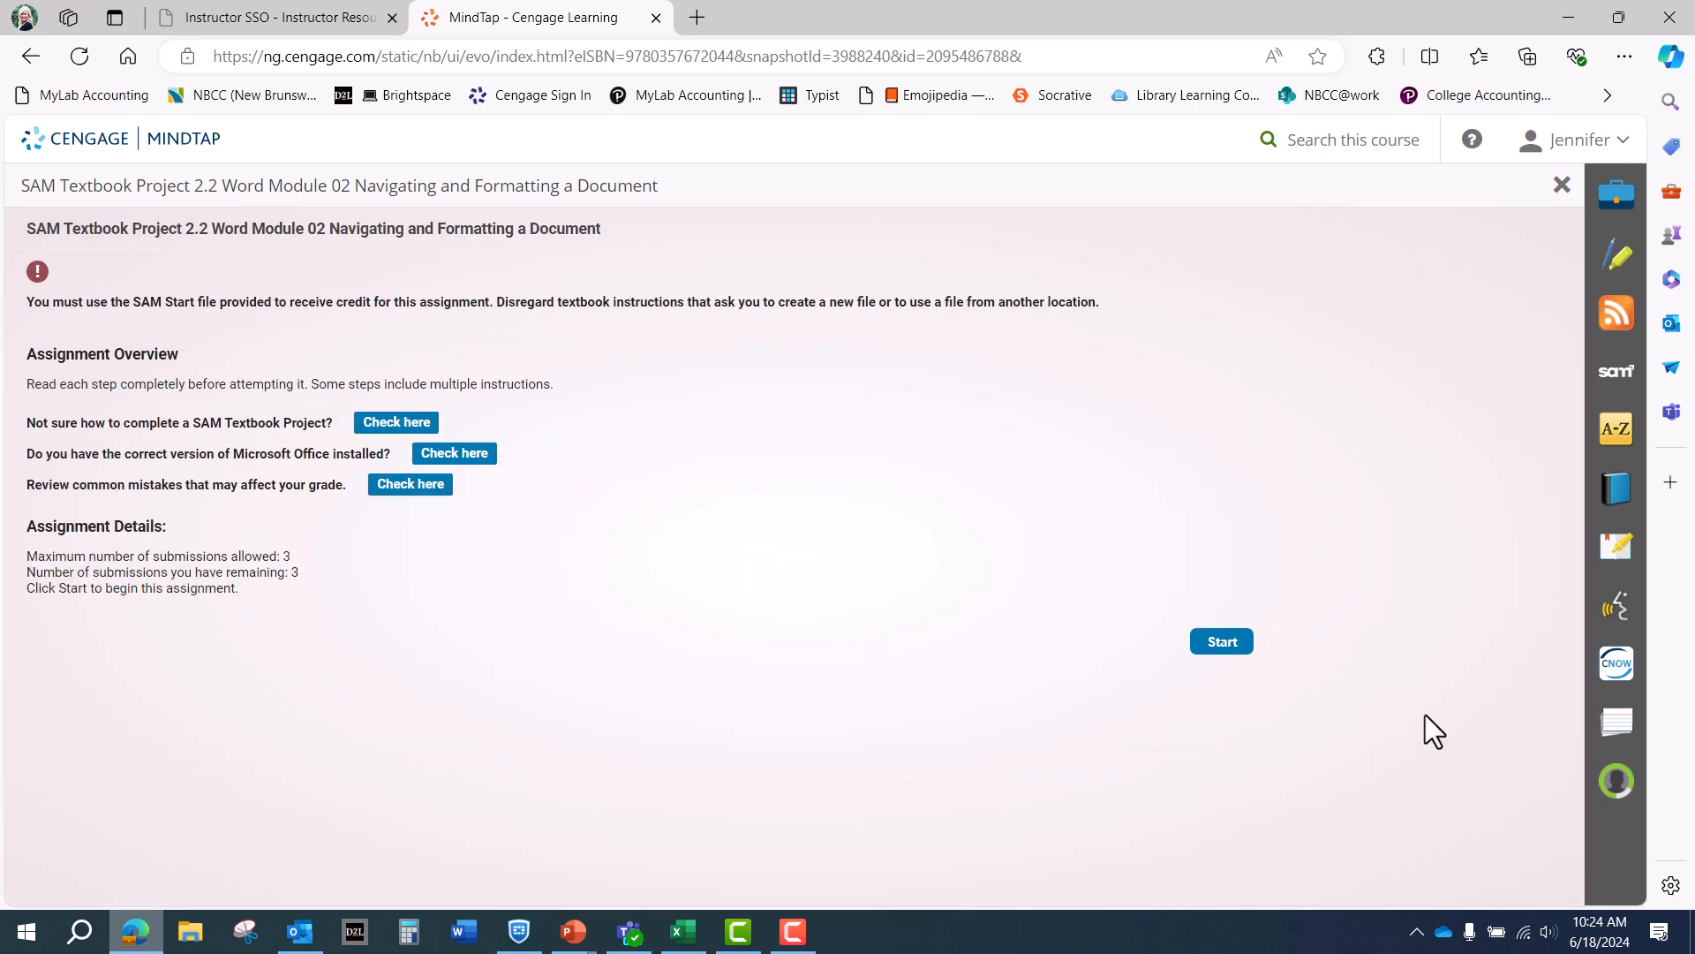
Step: Start SAM Textbook Project 2.2 and download all of its project files
left_click(1225, 652)
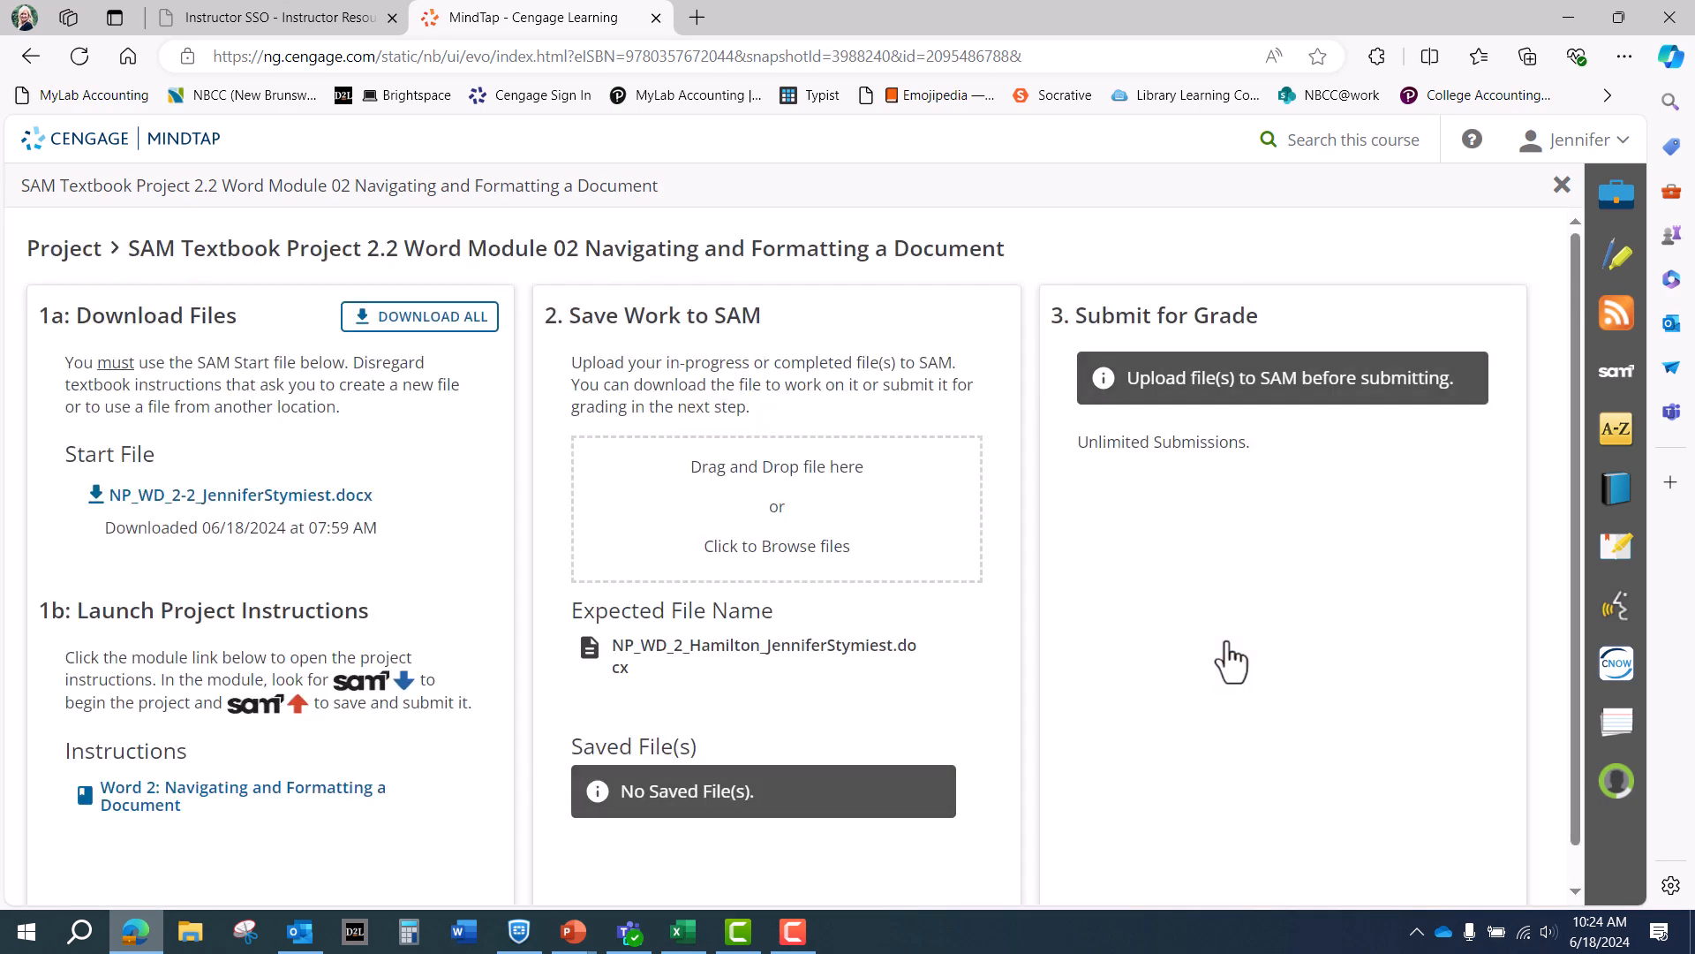
left_click(446, 319)
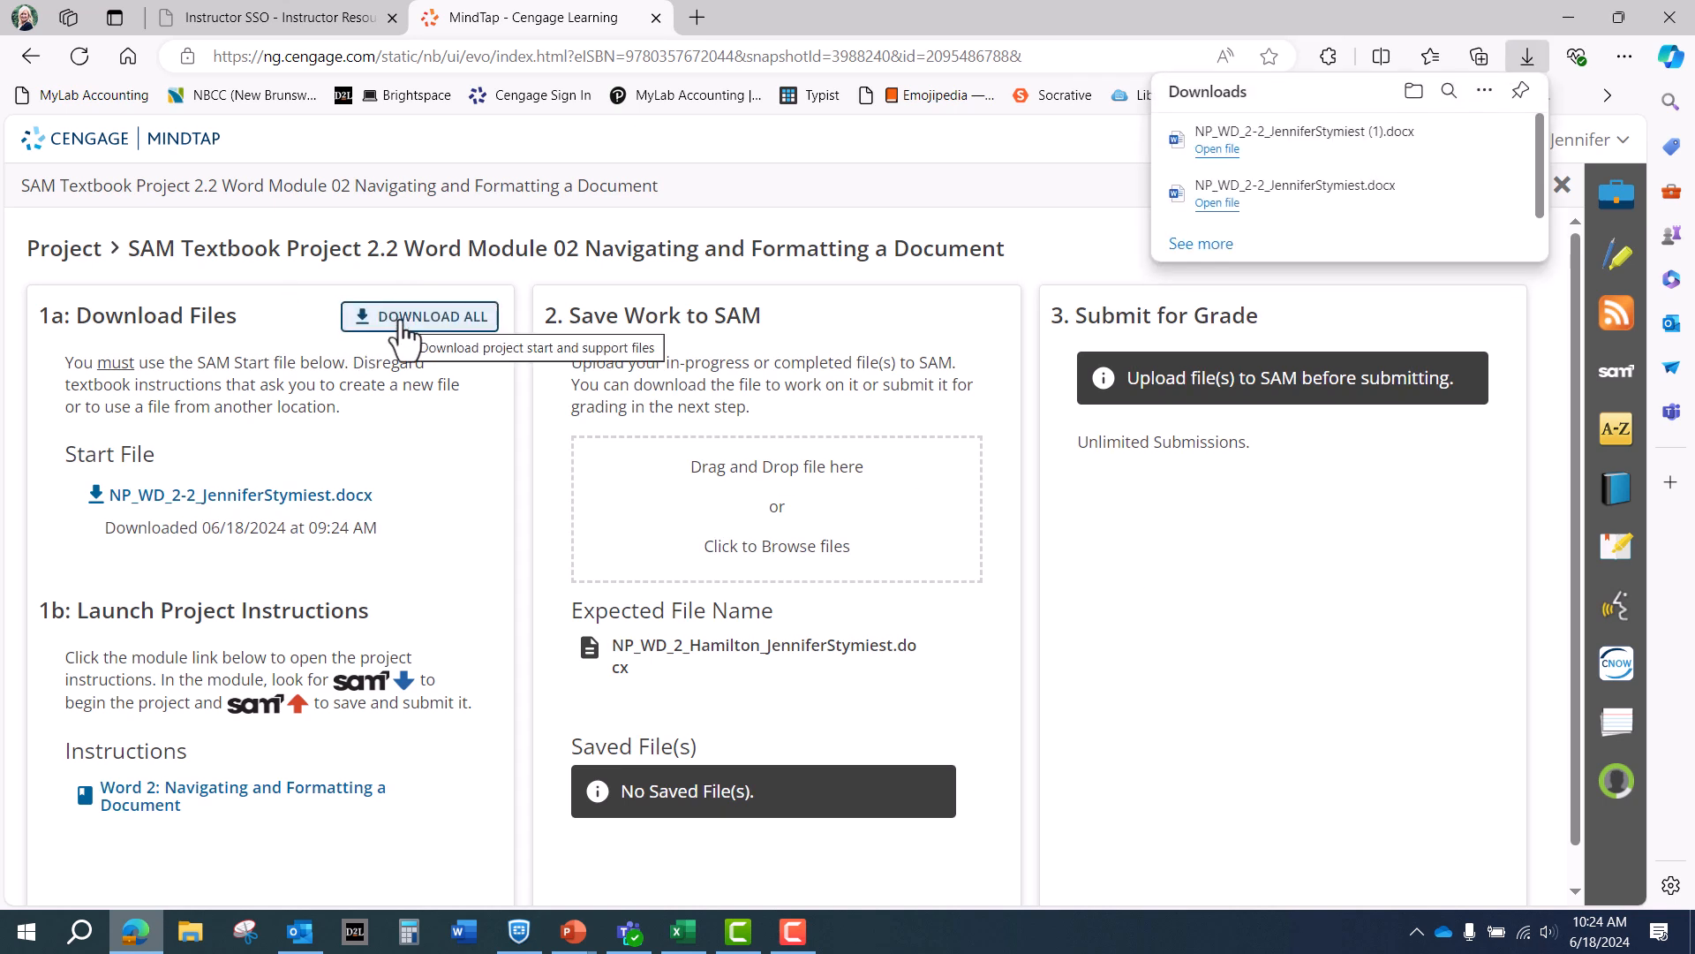
Step: Copy the full expected file name listed for saving work to SAM
left_click_drag(622, 652, 629, 664)
key("ctrl+c")
right_click(618, 646)
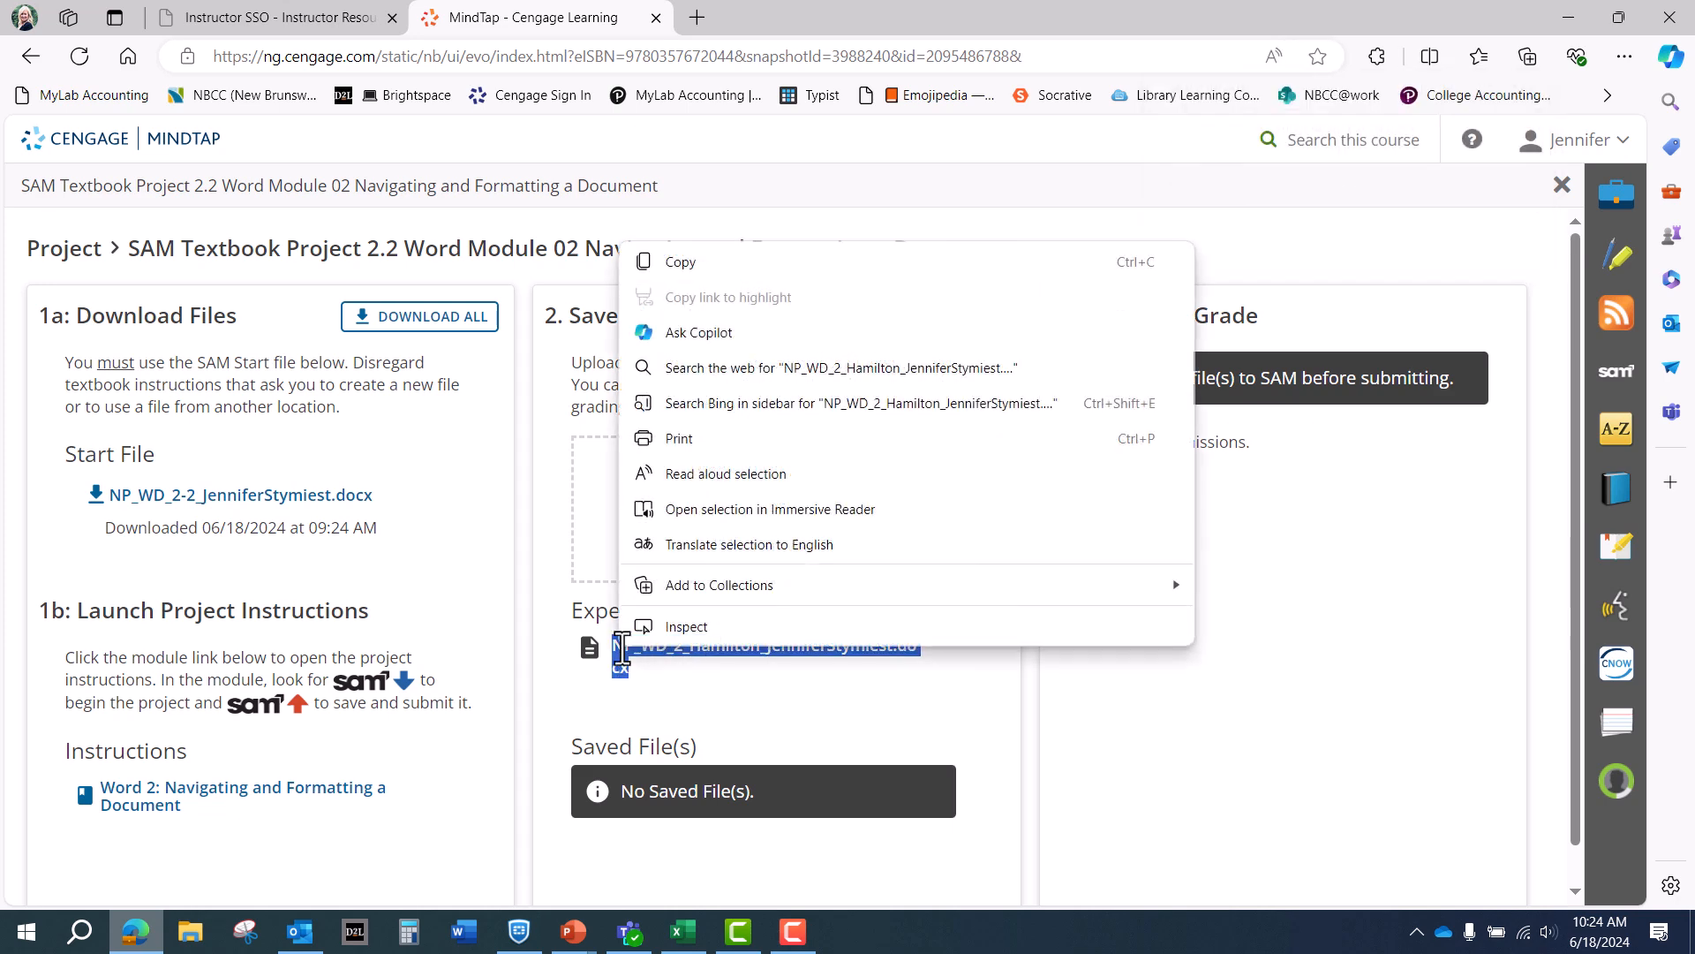
left_click(693, 264)
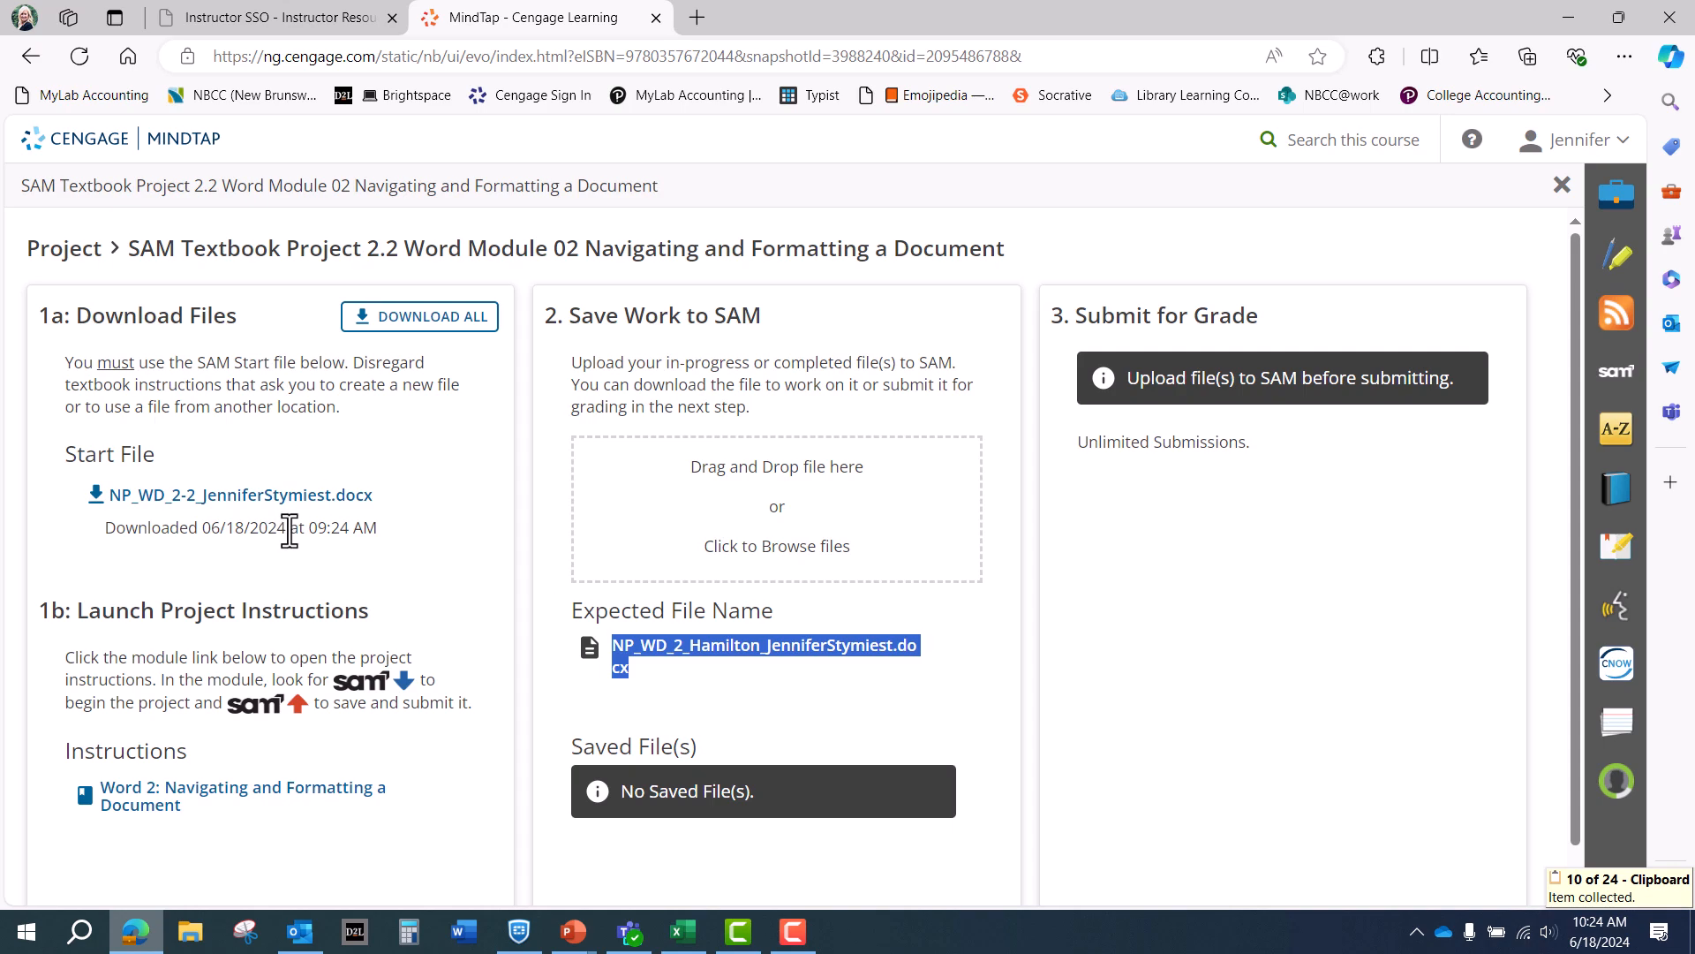
Step: Switch to File Explorer, open the newly downloaded NP_WD_2-2 start file from Downloads in Word, and enable editing
left_click(1578, 18)
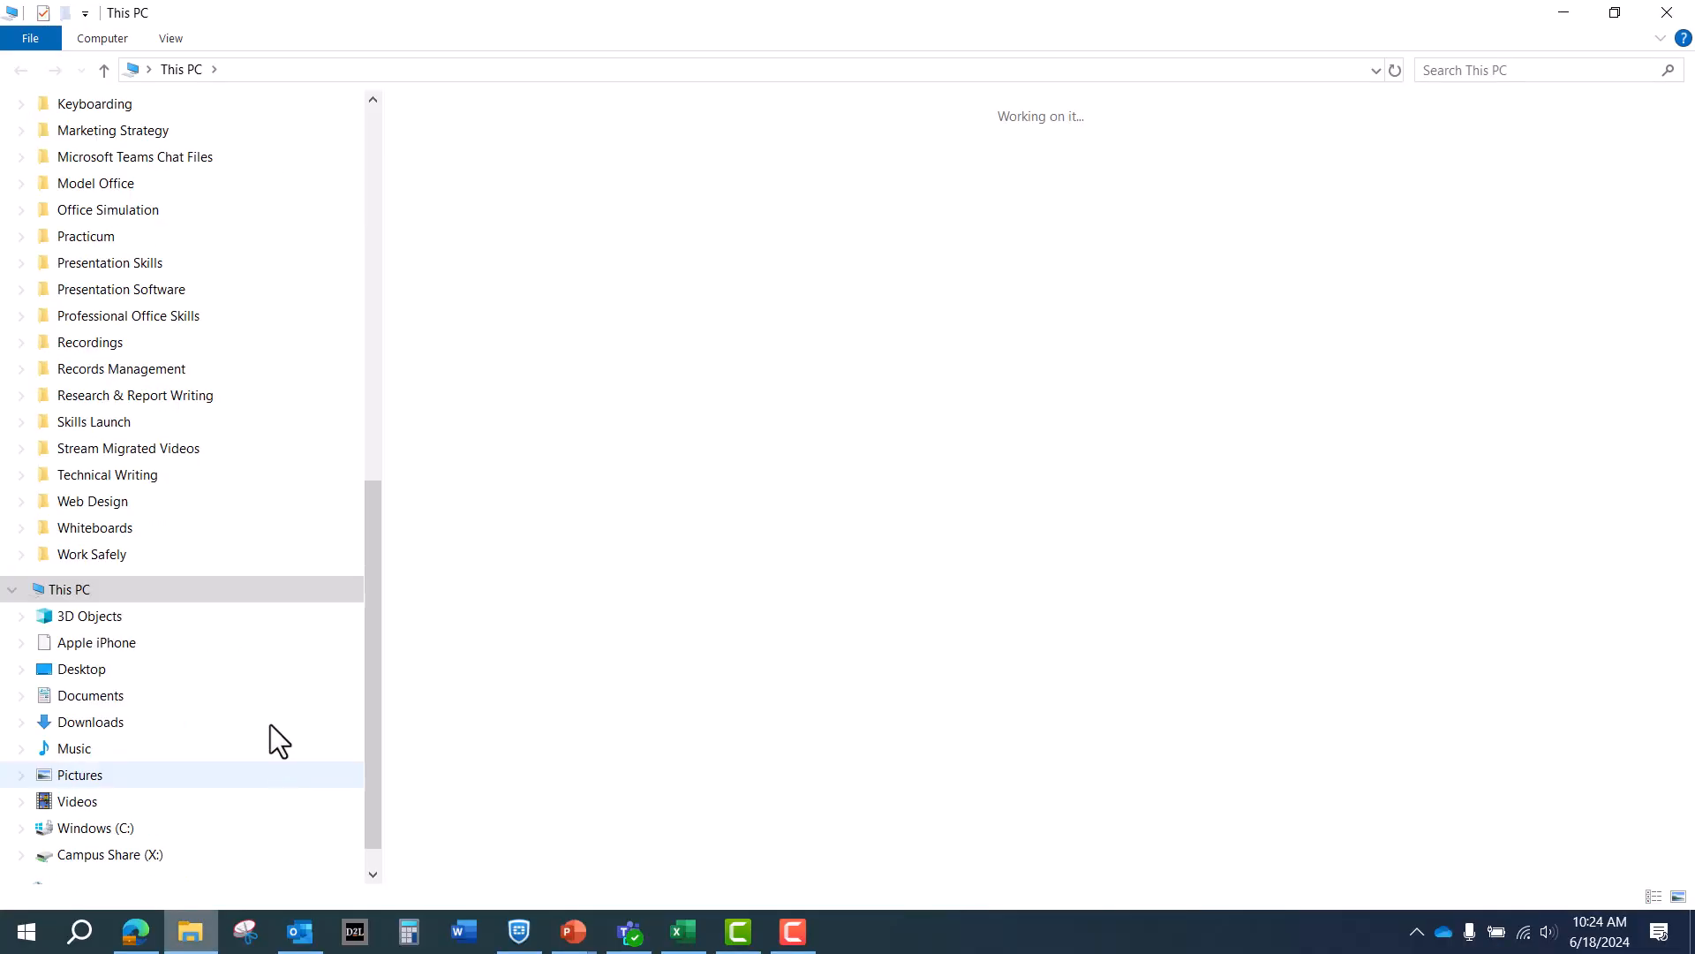
left_click_drag(358, 674, 385, 249)
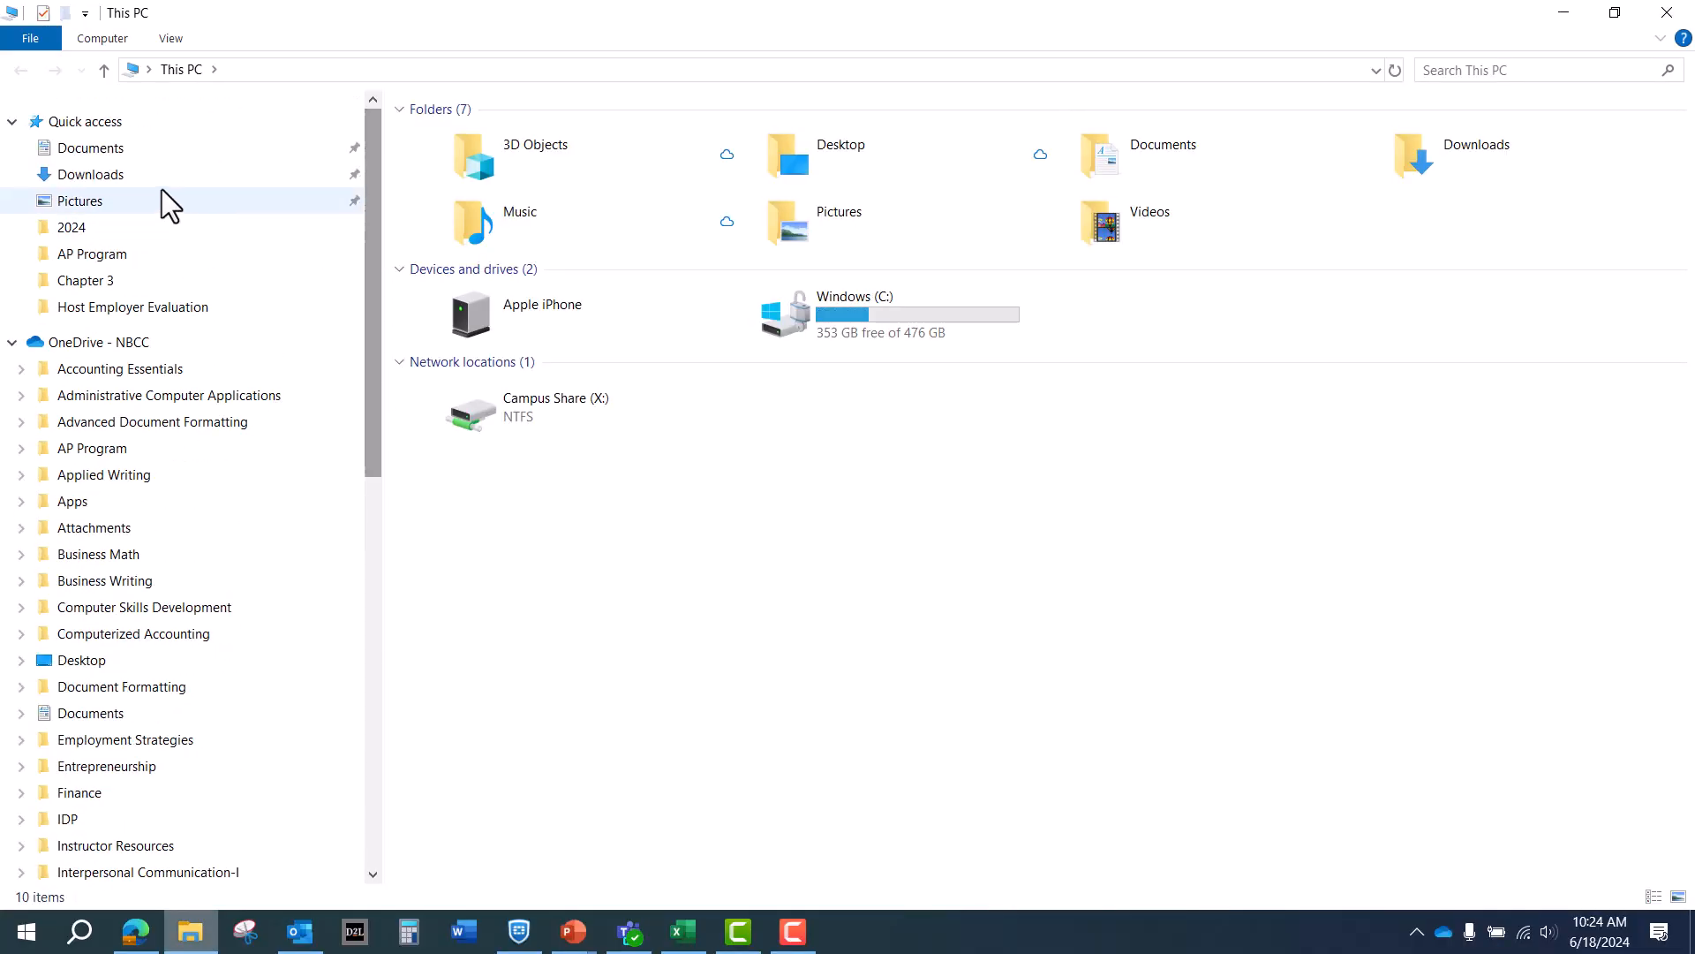
left_click(220, 176)
double_click(548, 166)
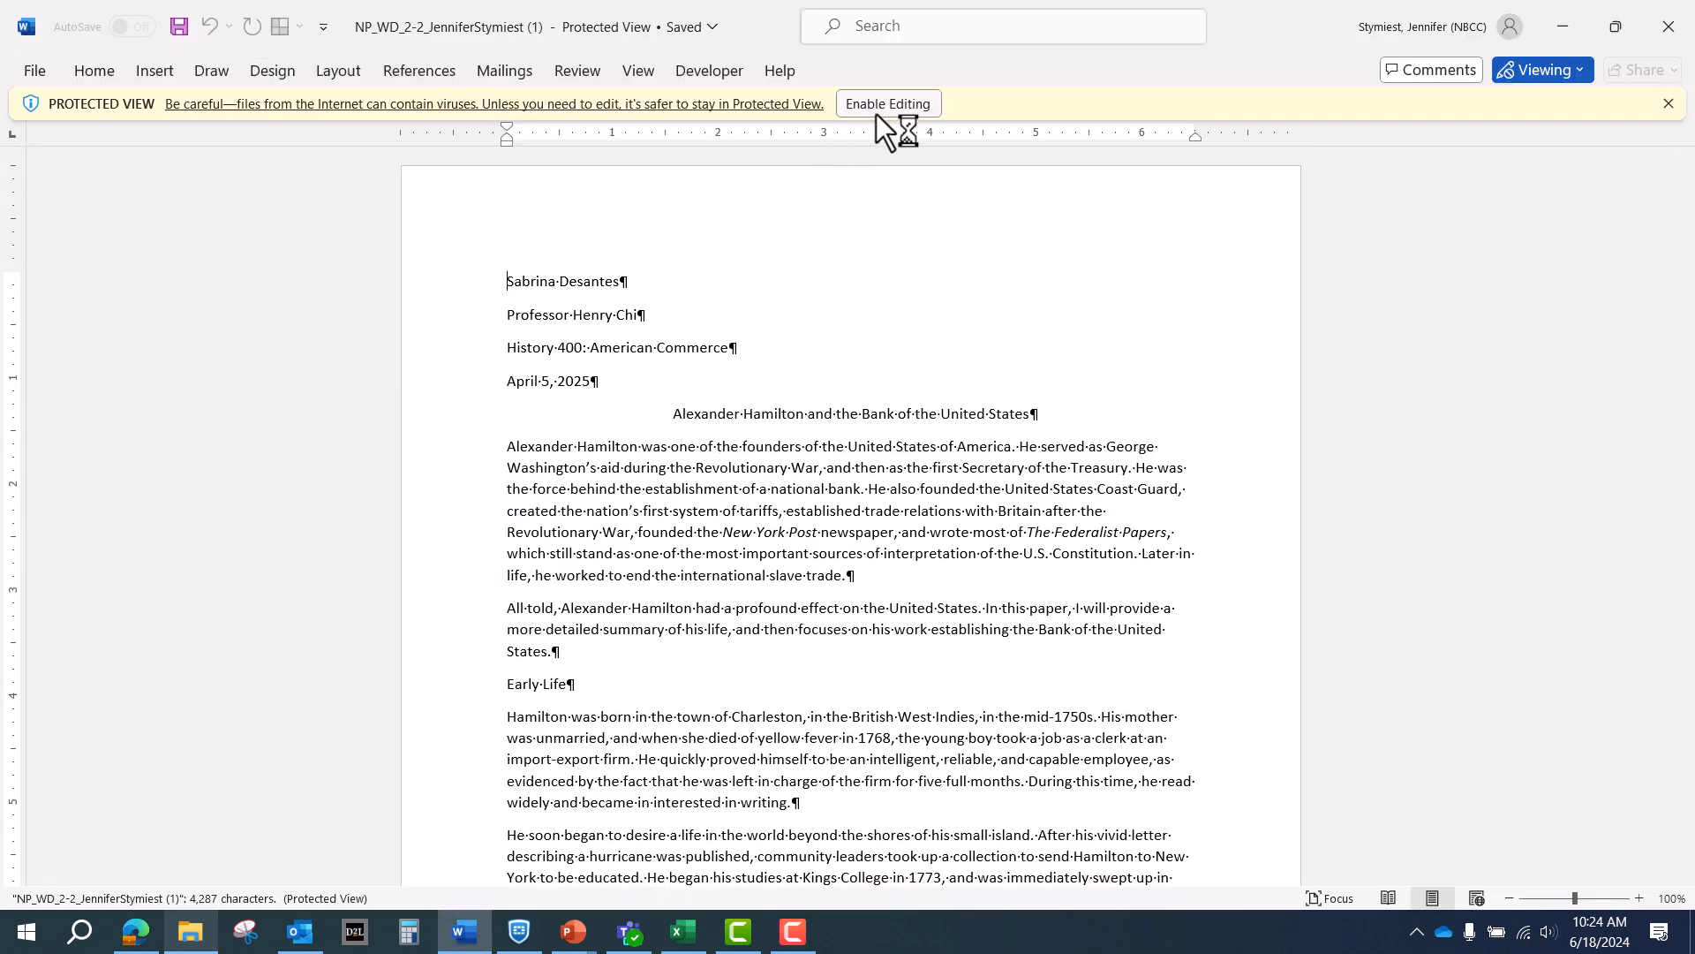
left_click(888, 106)
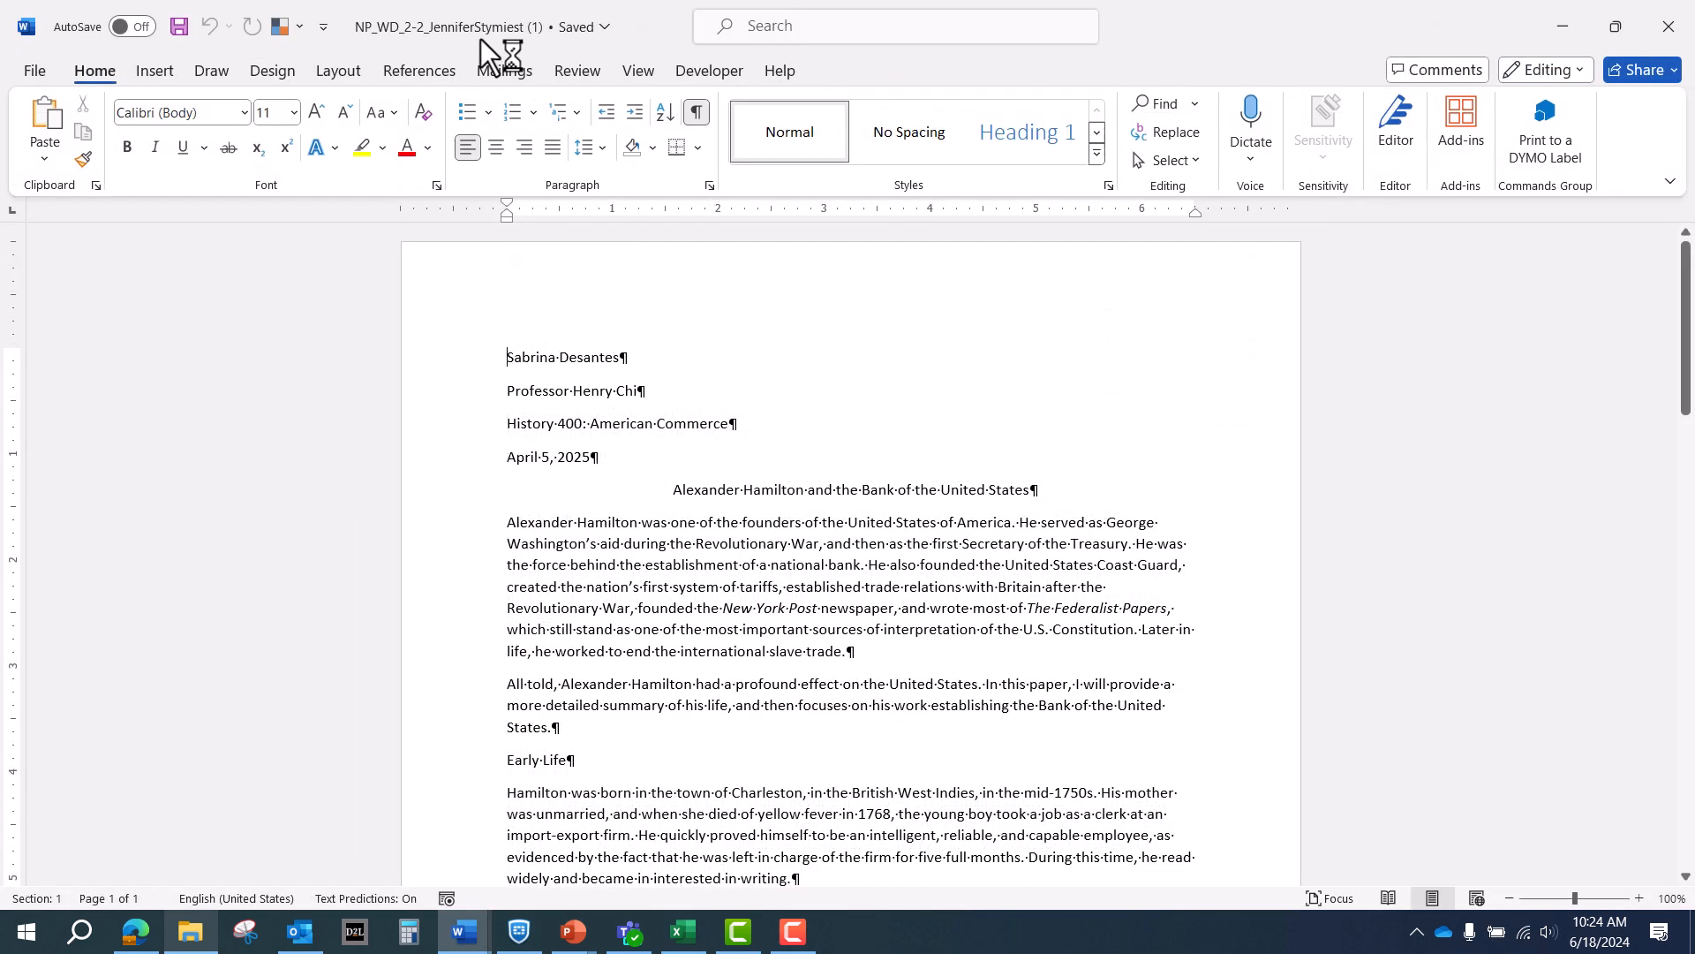
Step: Begin saving a copy of the document and choose the Fall 2024 folder within Document Formatting I as the location
left_click(36, 73)
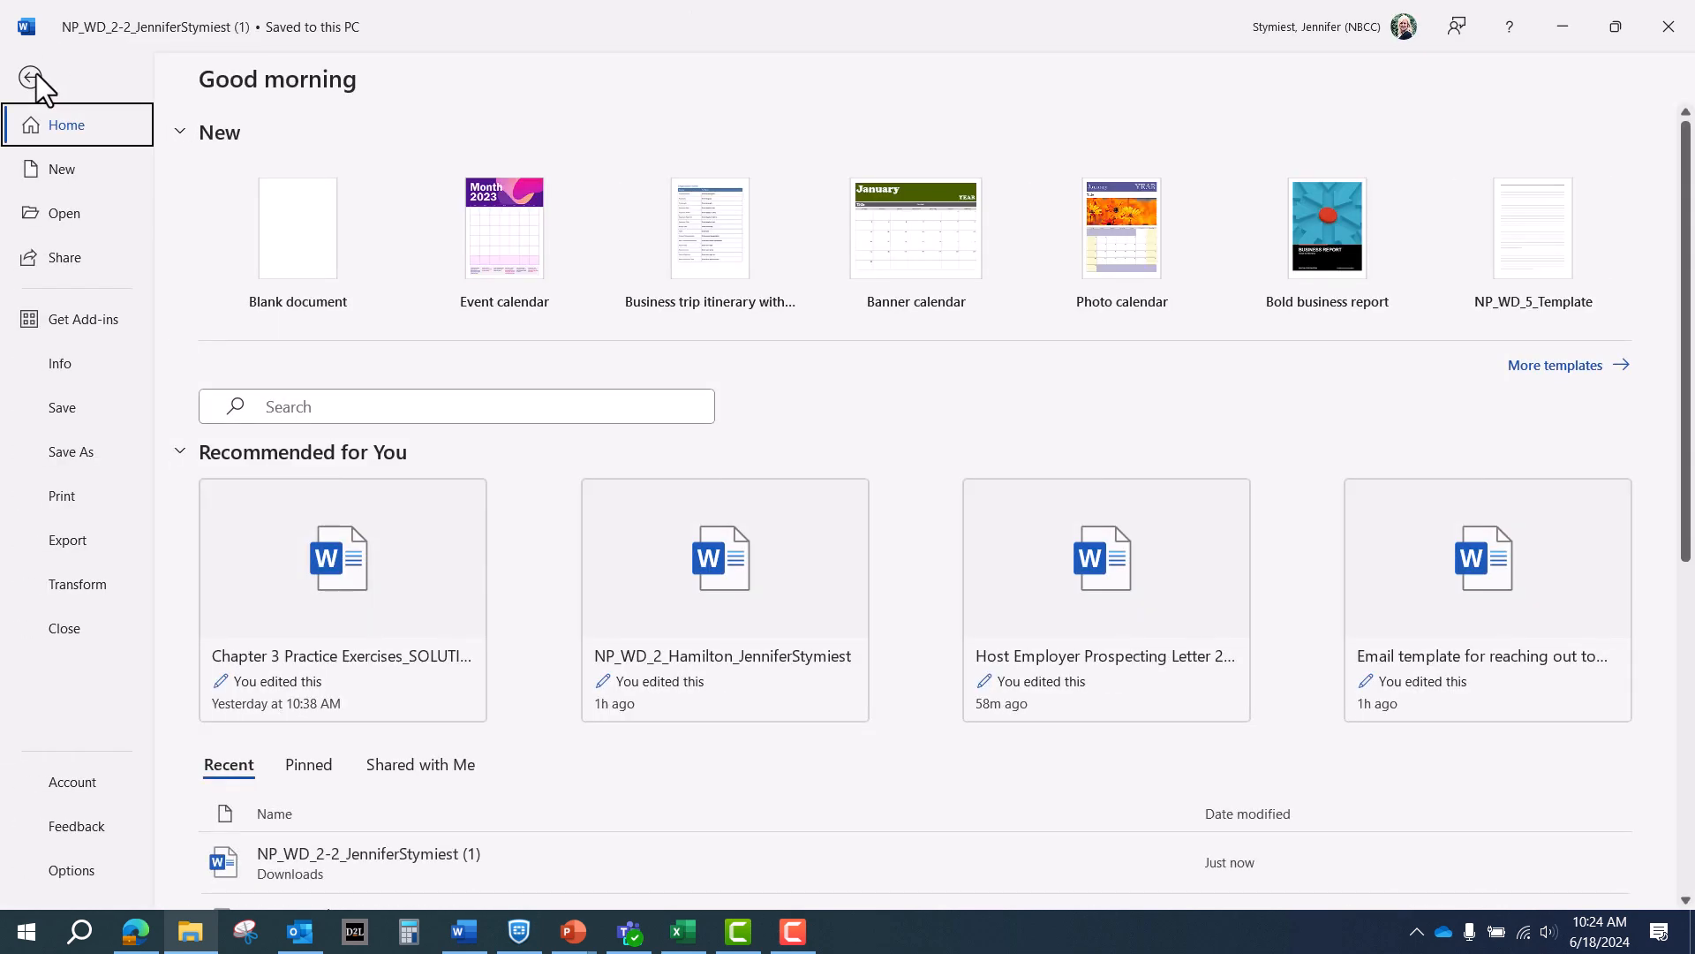
left_click(80, 453)
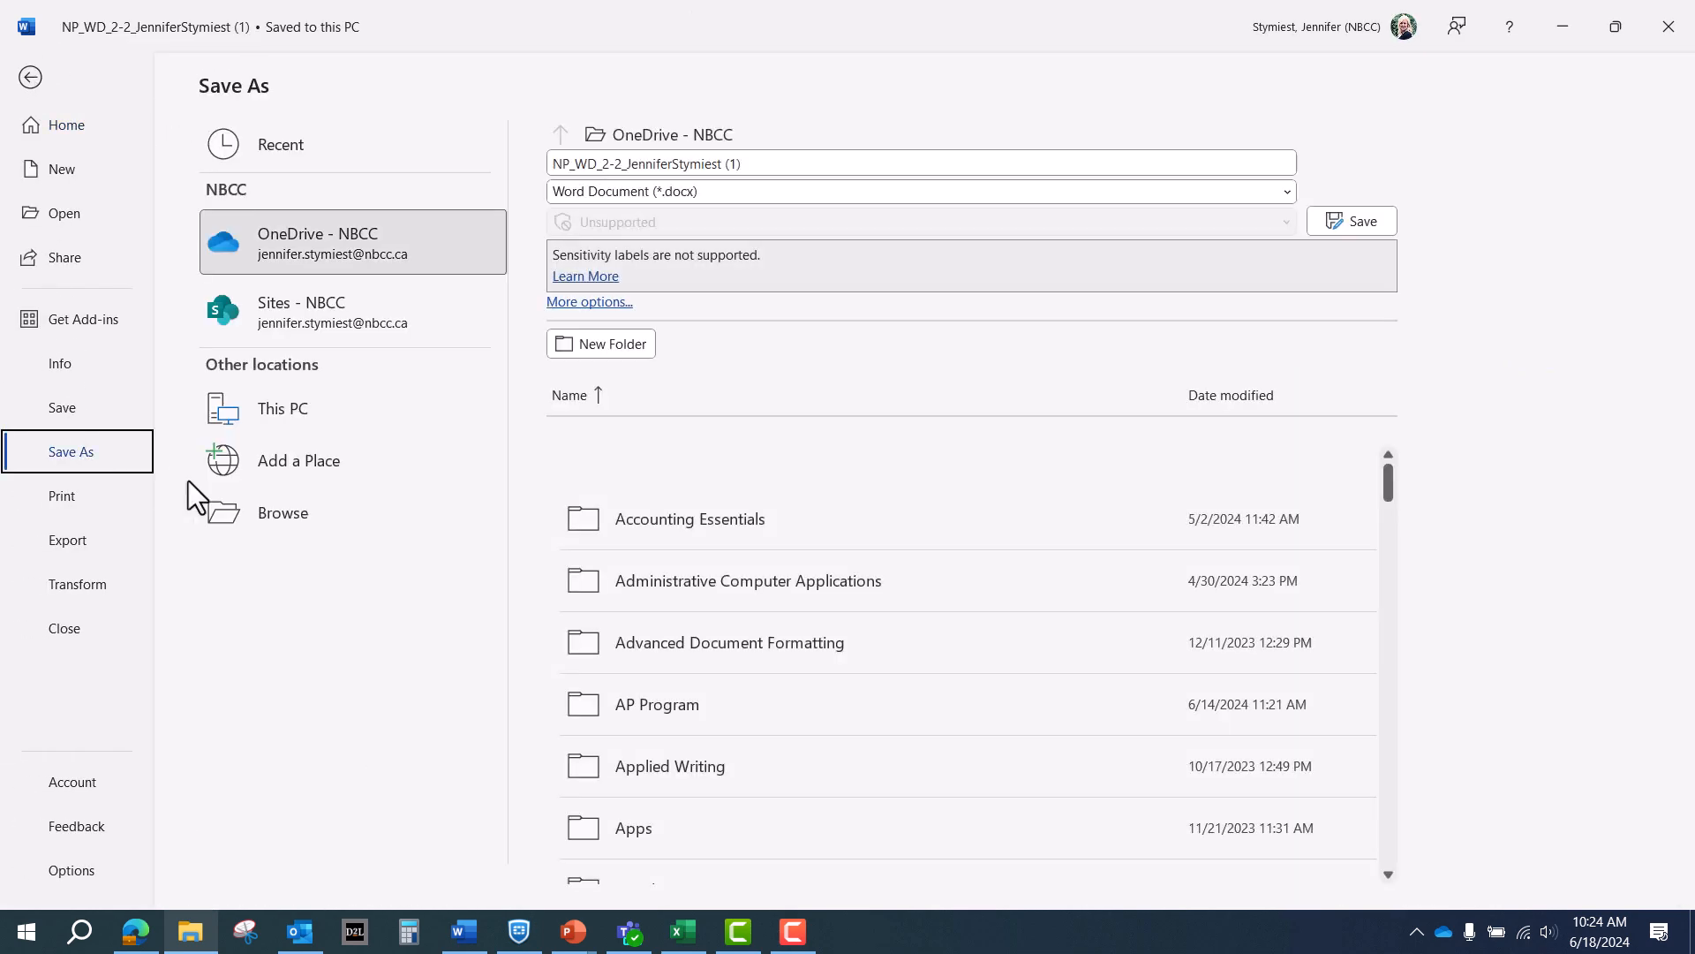
left_click(268, 523)
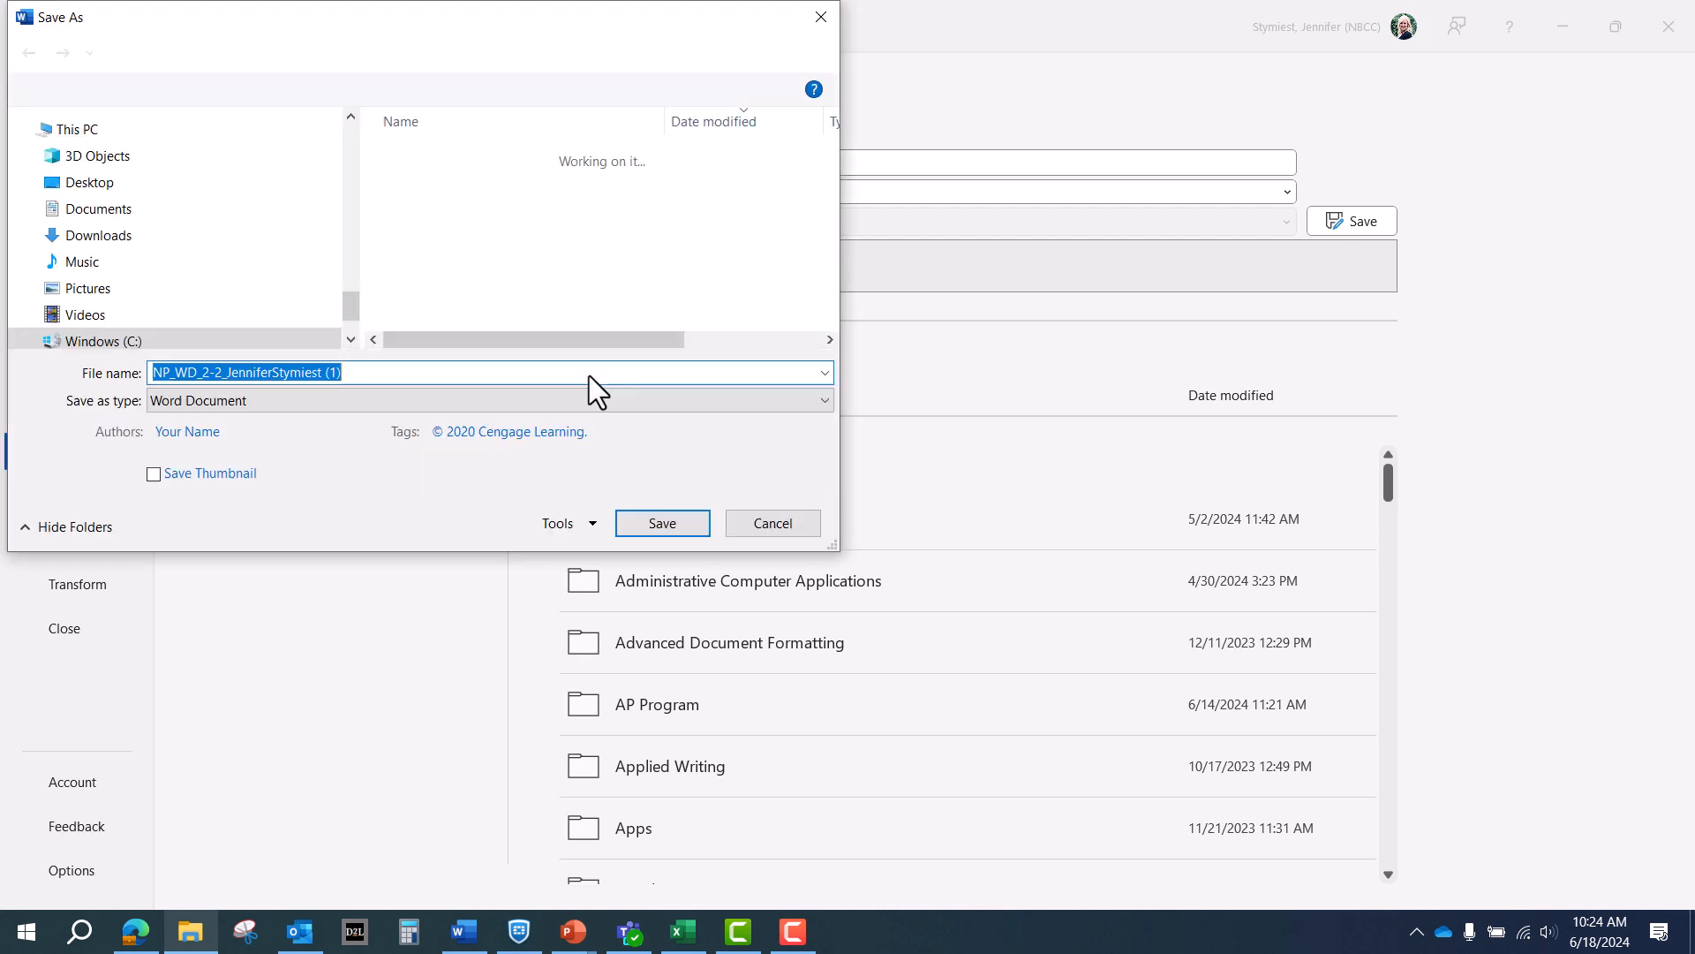
left_click_drag(355, 299, 352, 191)
left_click(150, 279)
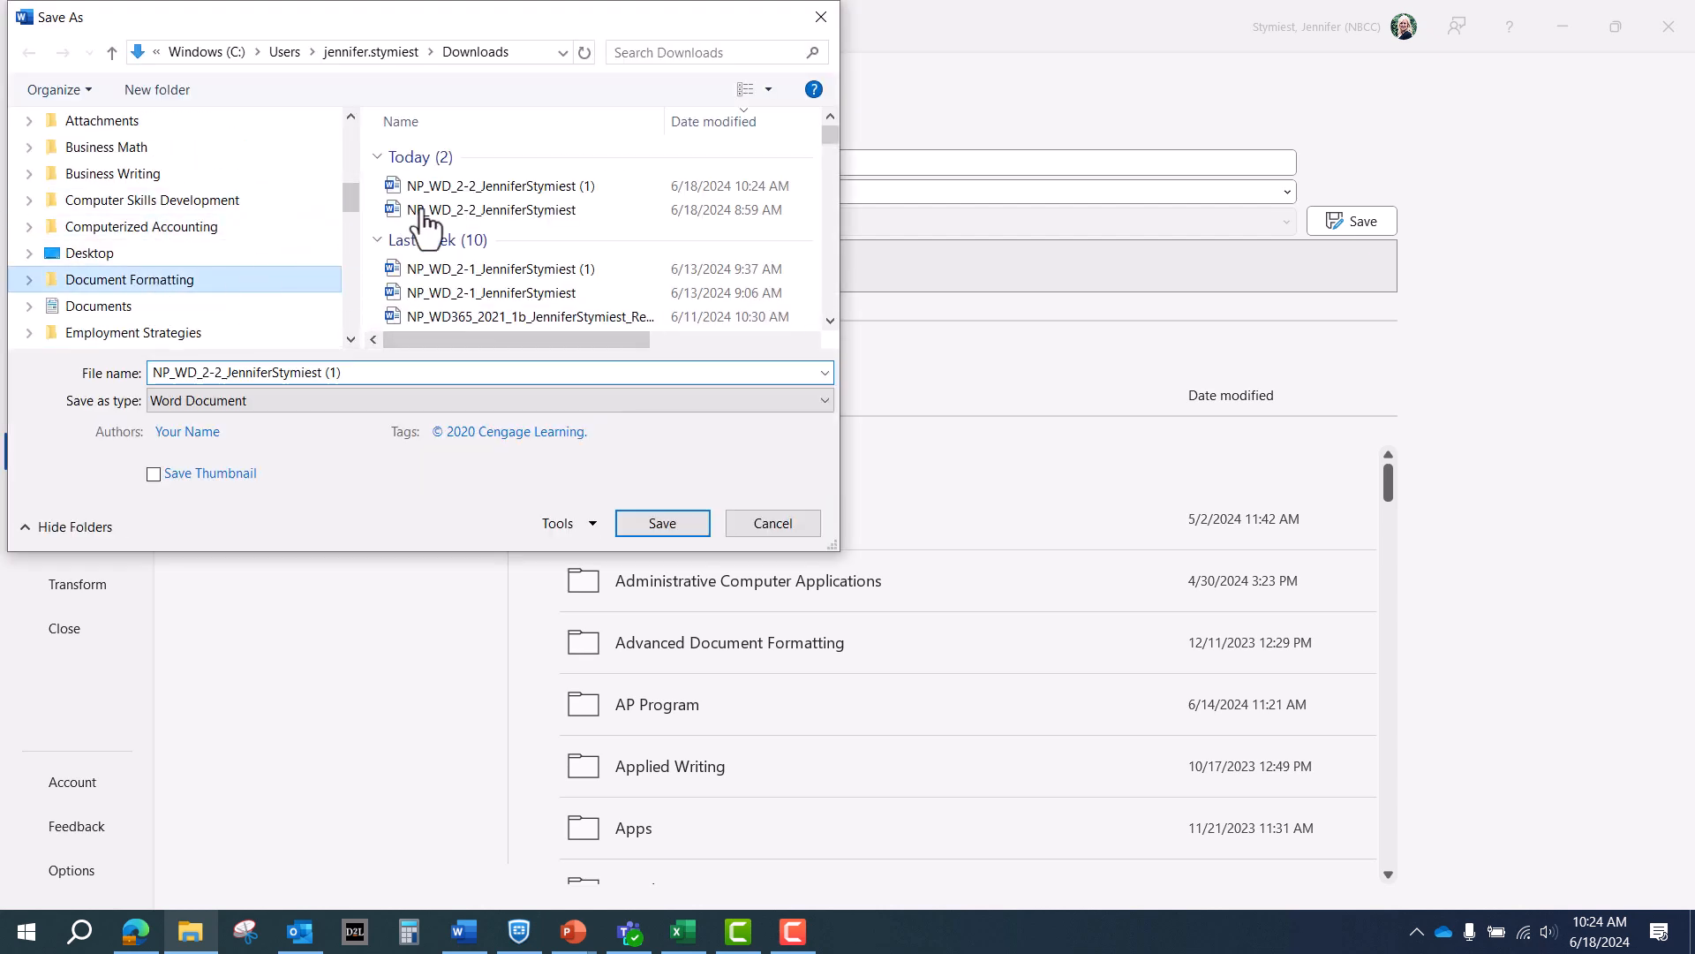
double_click(447, 156)
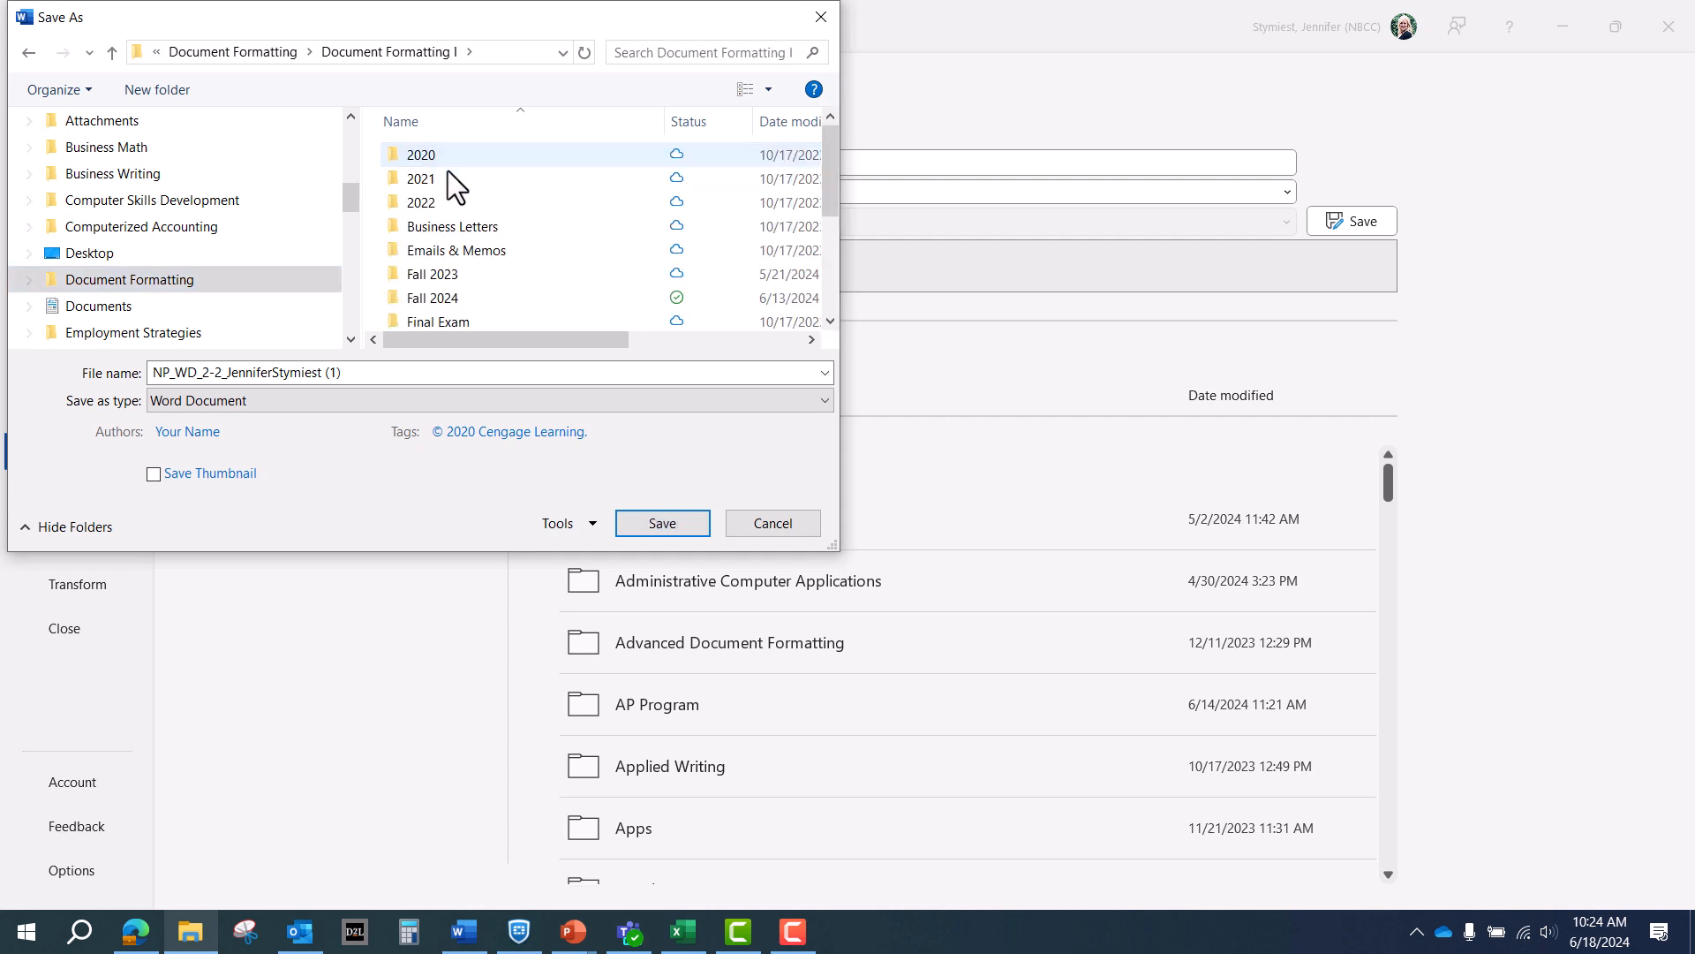
double_click(449, 299)
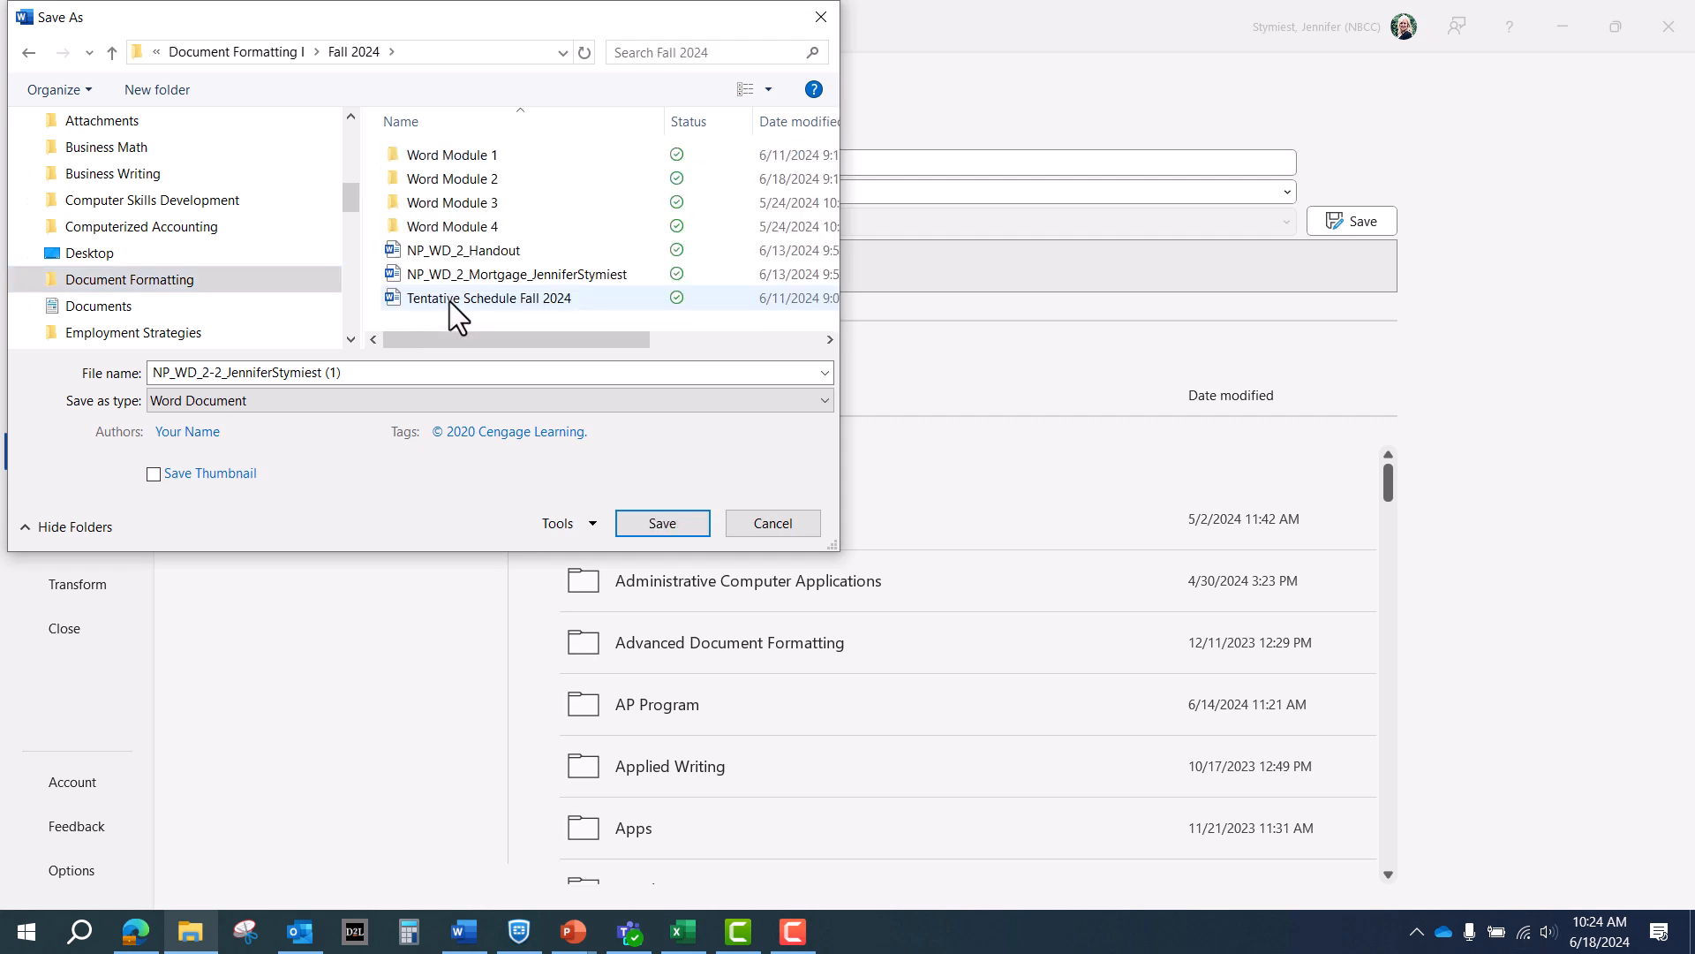
Step: Replace the proposed file name with the copied expected NP_WD_2_Hamilton name and save the document
left_click(412, 375)
key("ctrl+a")
key("BackSpace")
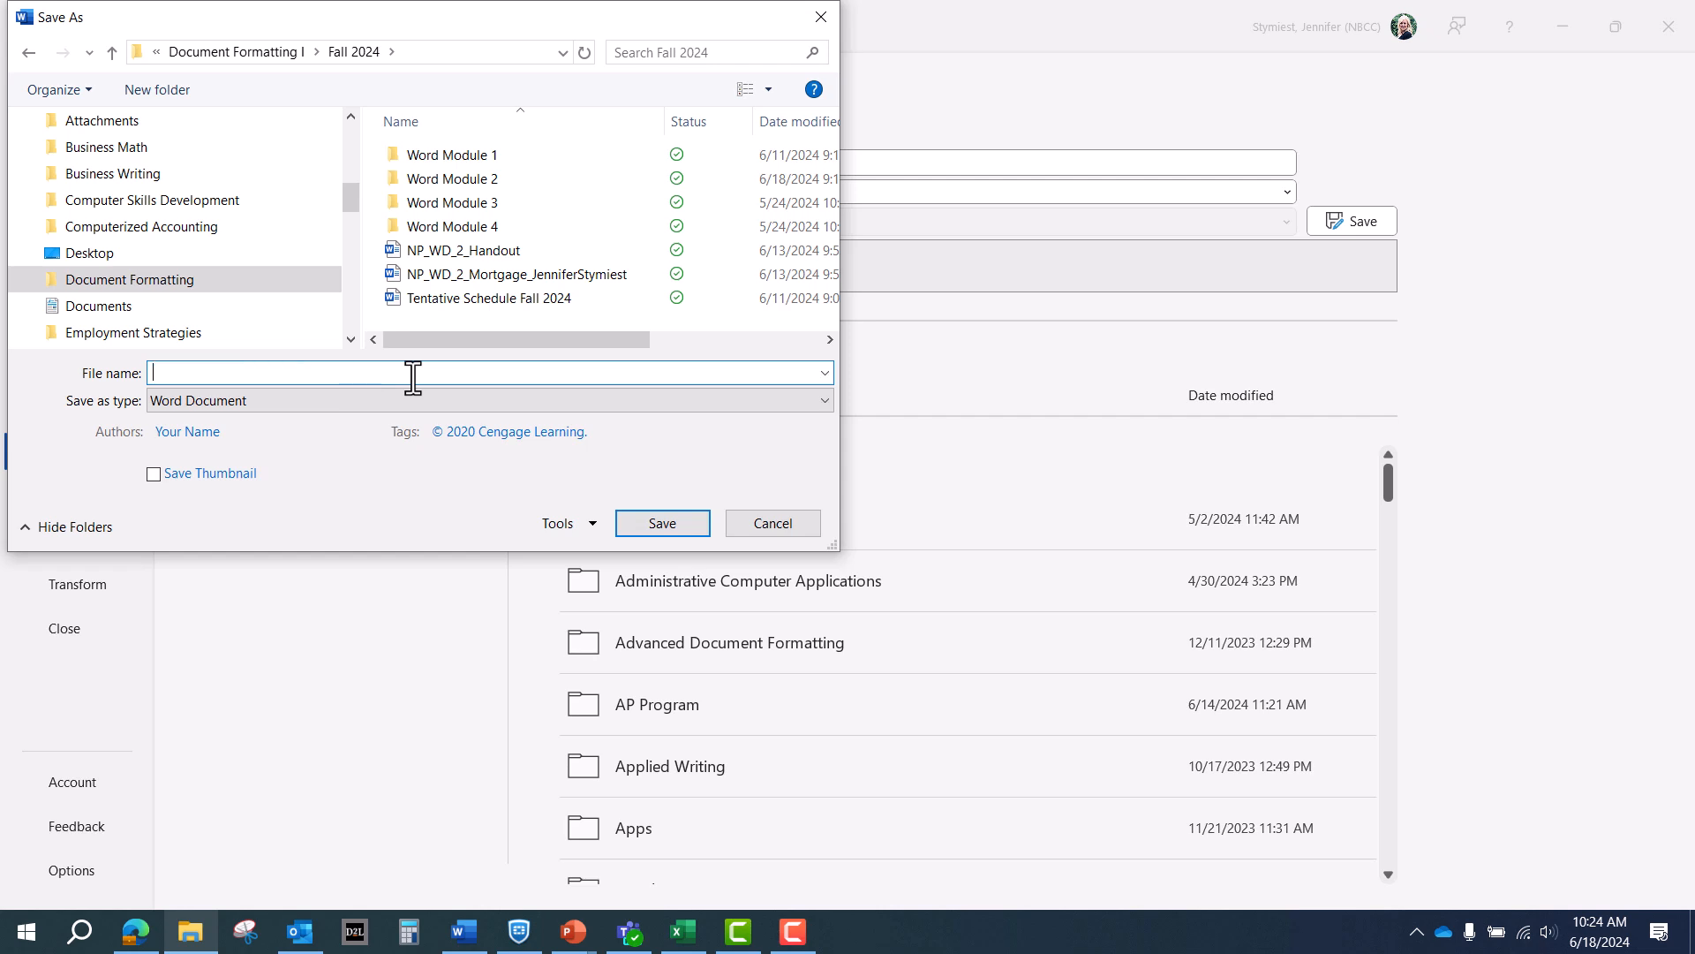
right_click(412, 375)
left_click(450, 461)
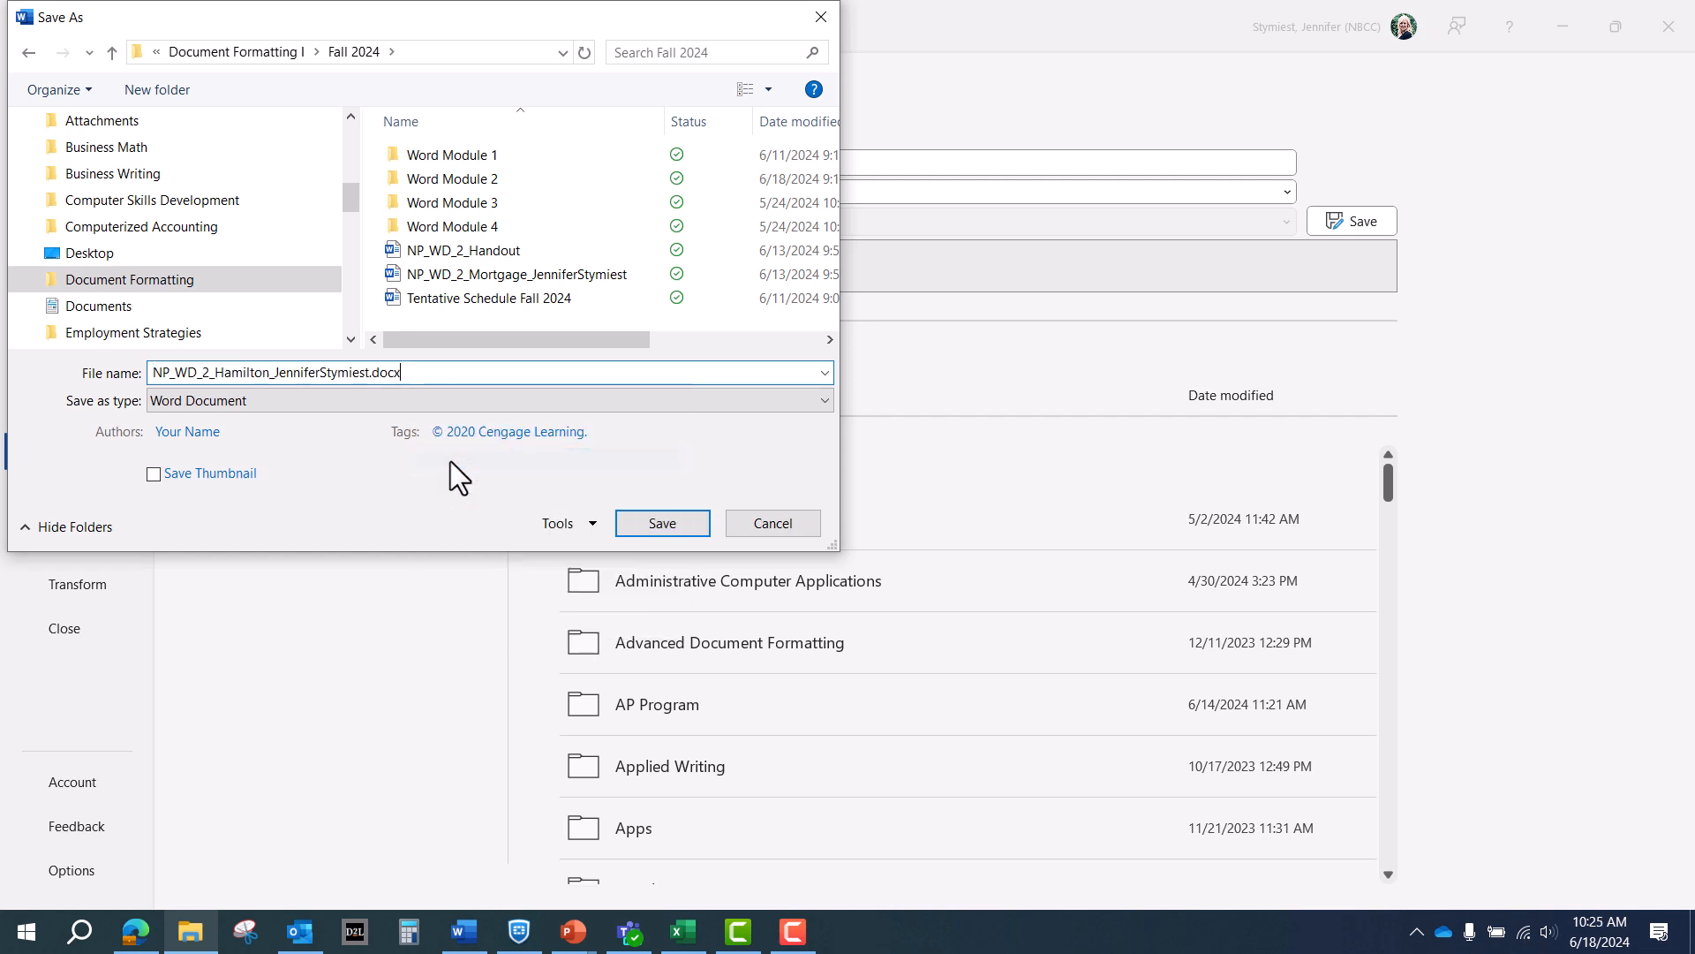
left_click(630, 521)
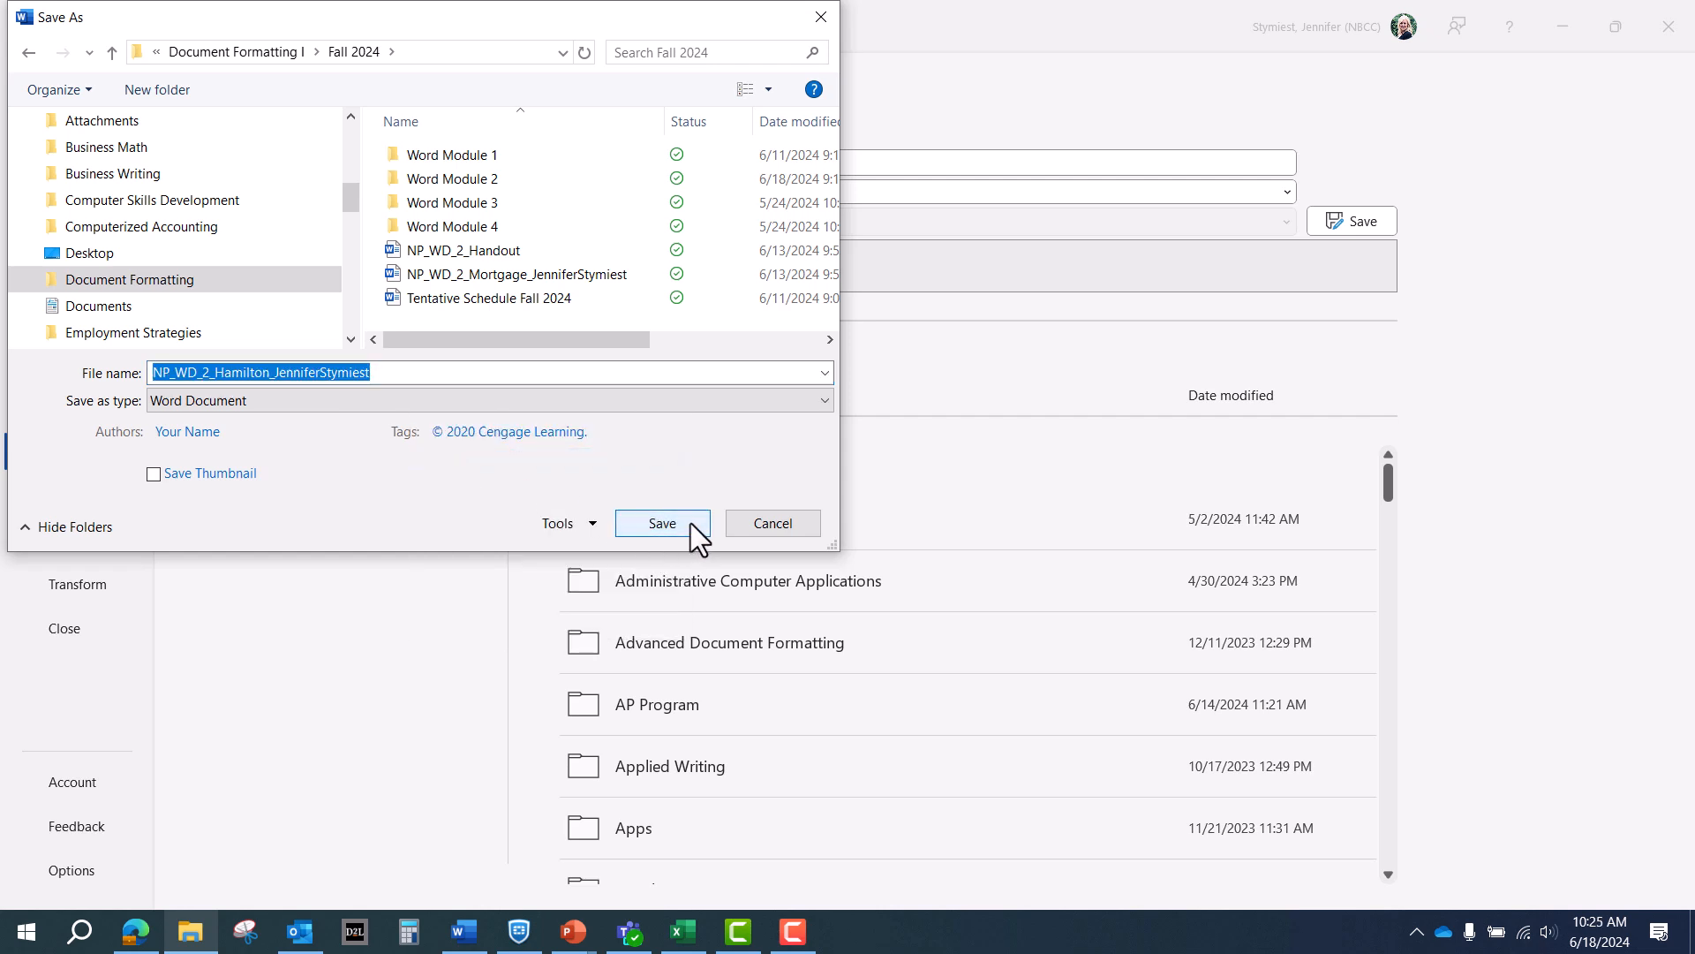
left_click(690, 523)
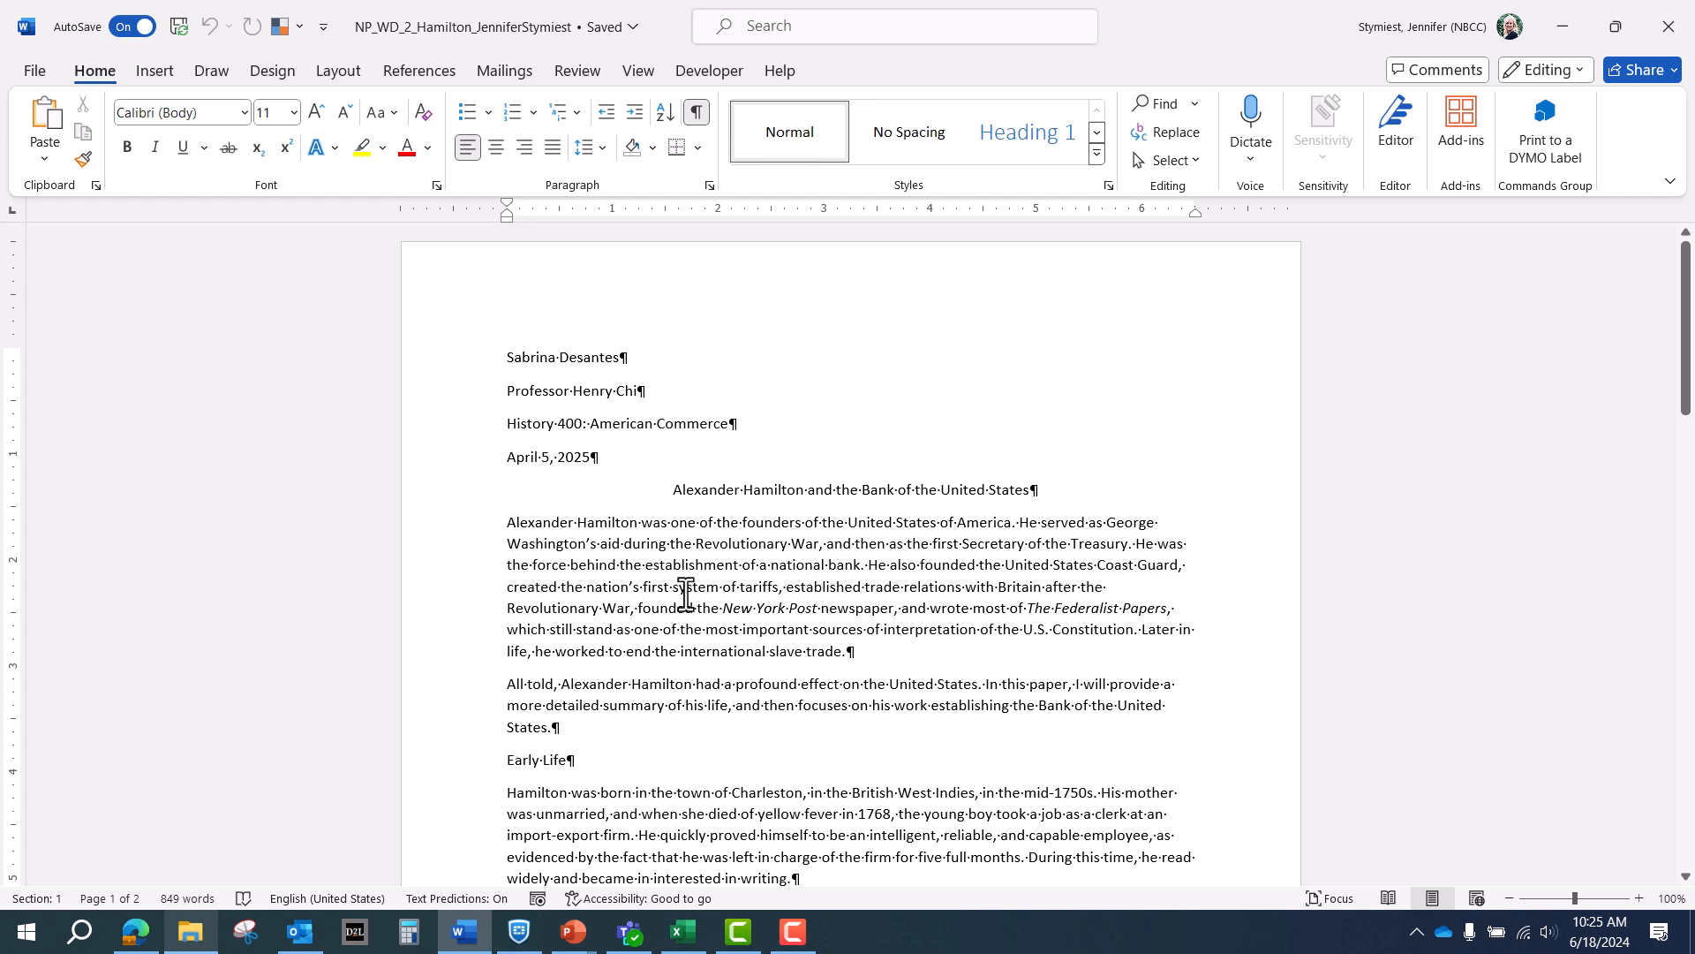
Step: Set the line spacing of the entire document to 2.0 and remove the space after its paragraphs
scroll(682, 593, "down", 1)
scroll(686, 594, "up", 1)
left_click(1640, 898)
left_click(1640, 898)
left_click(1640, 898)
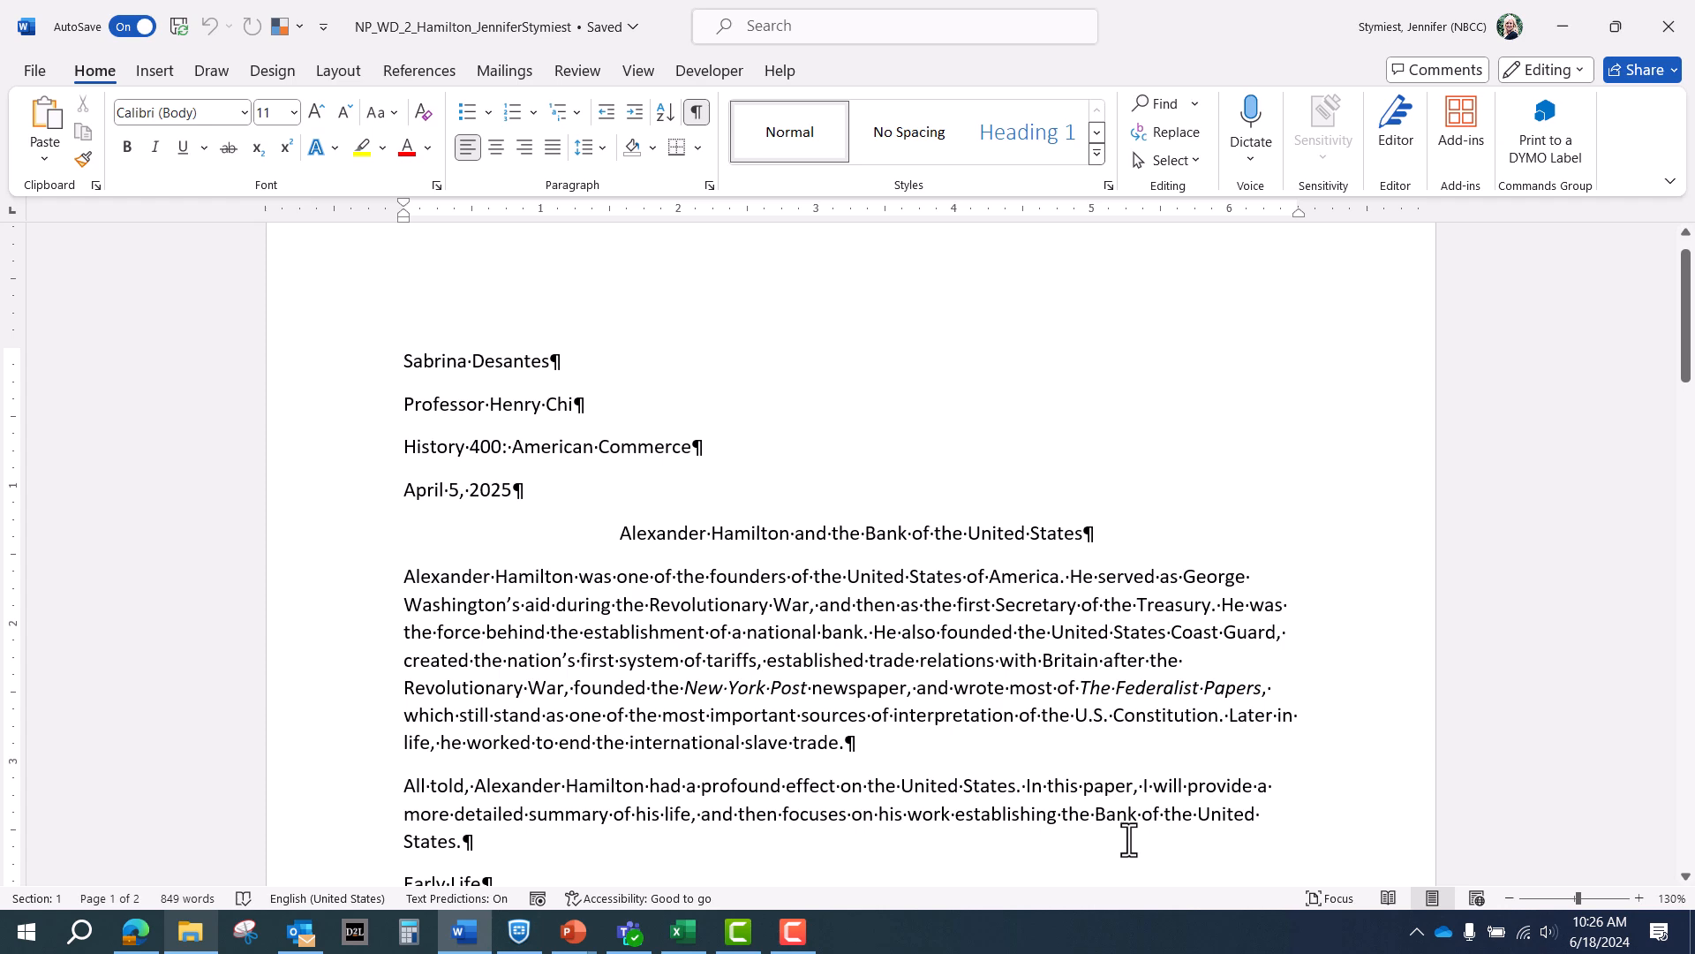
key("ctrl+a")
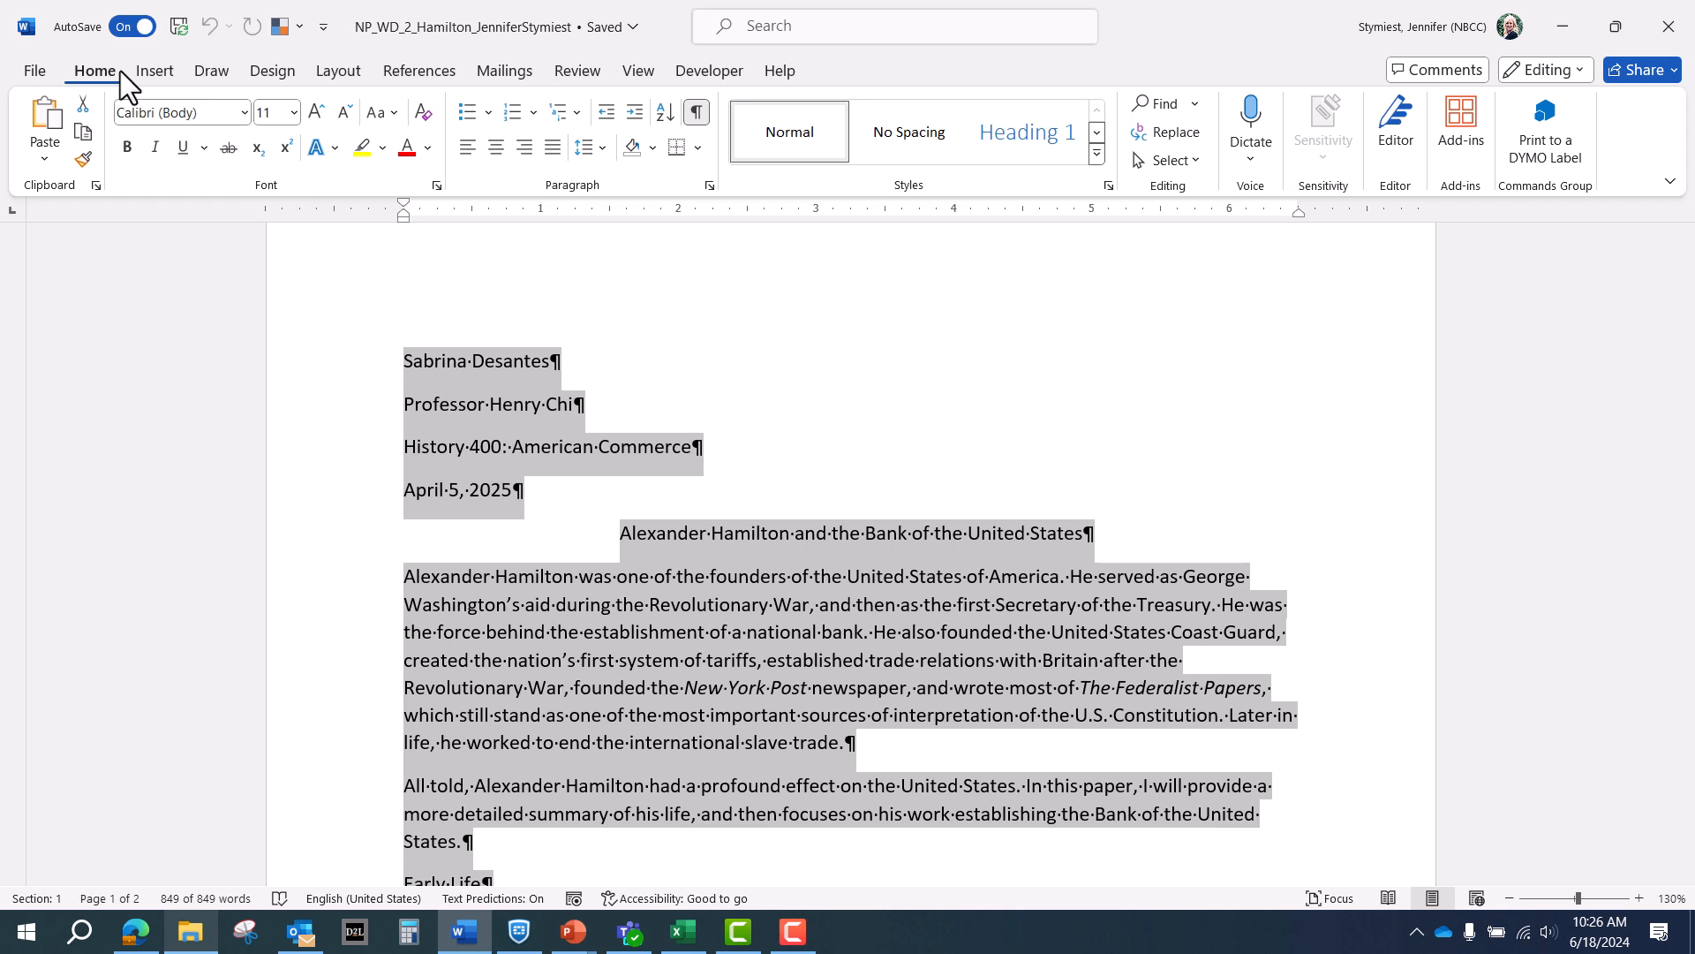
left_click(601, 147)
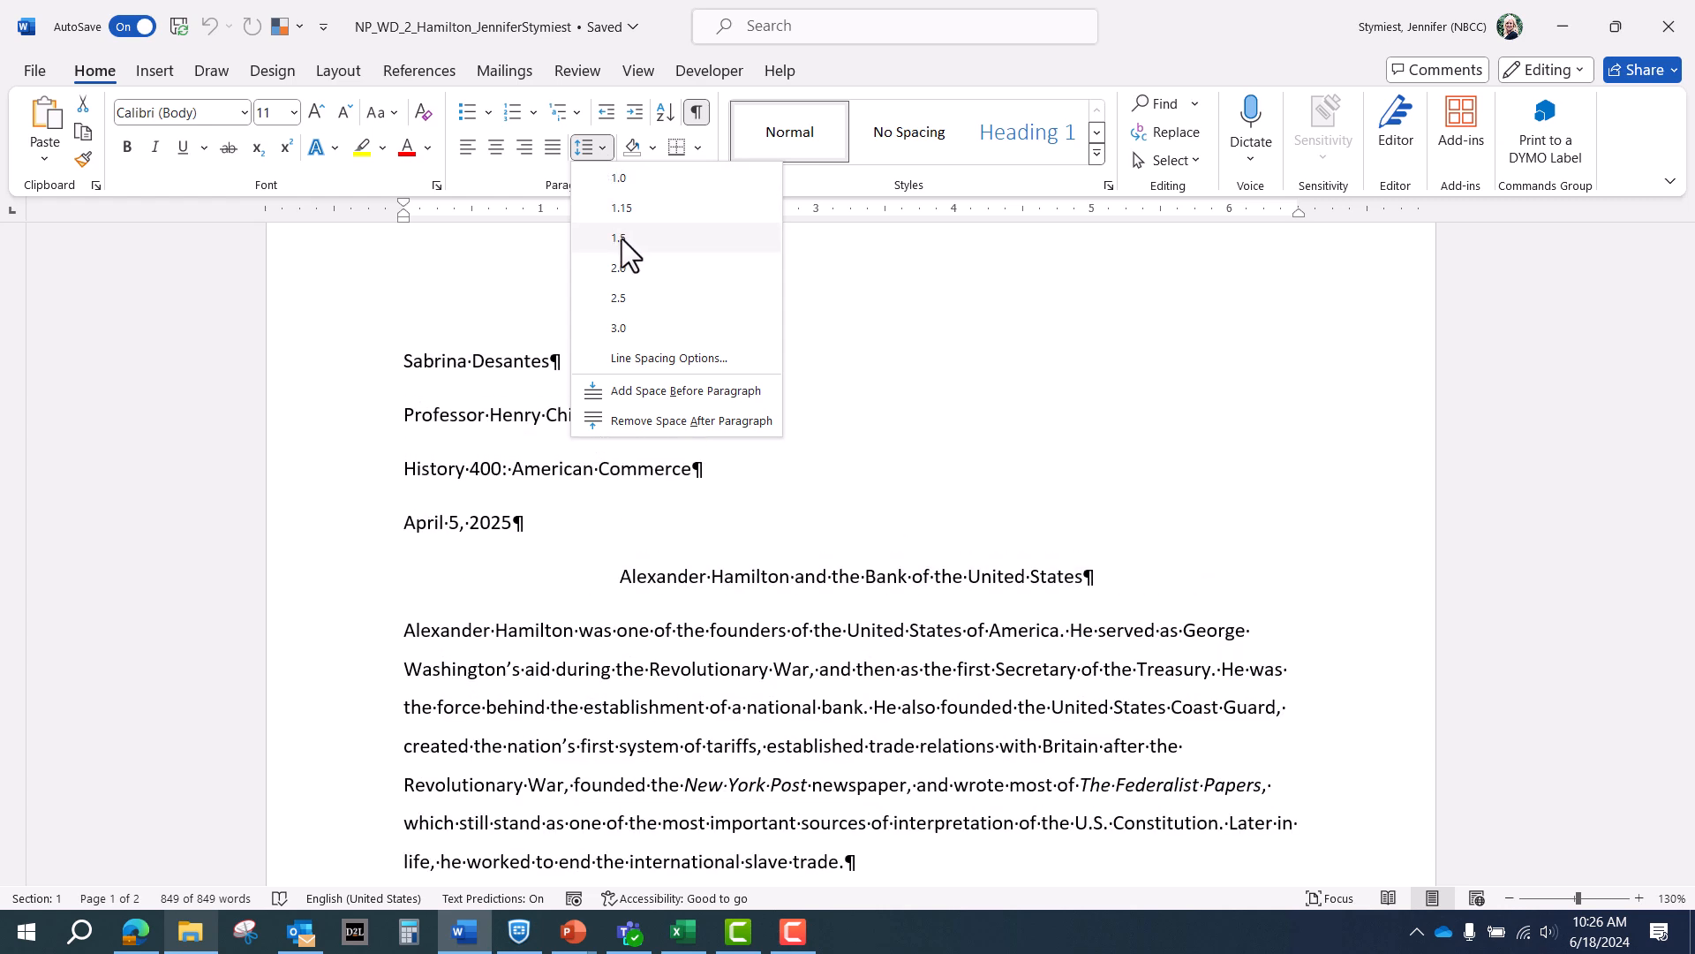
left_click(625, 265)
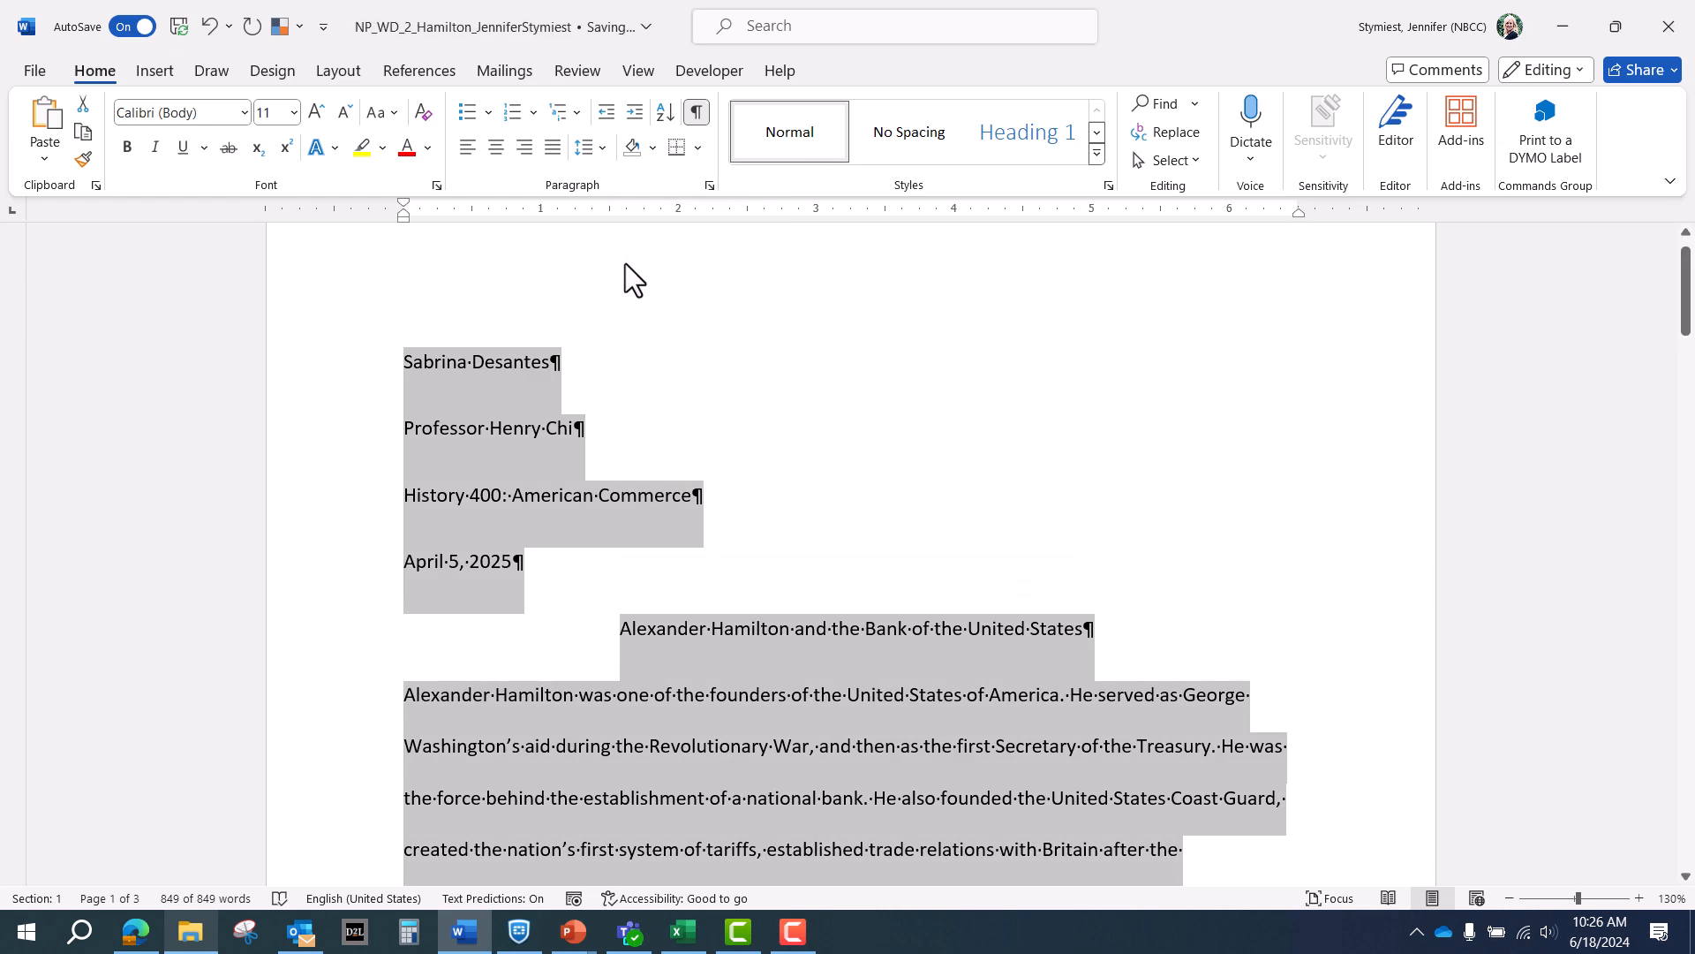
left_click(597, 150)
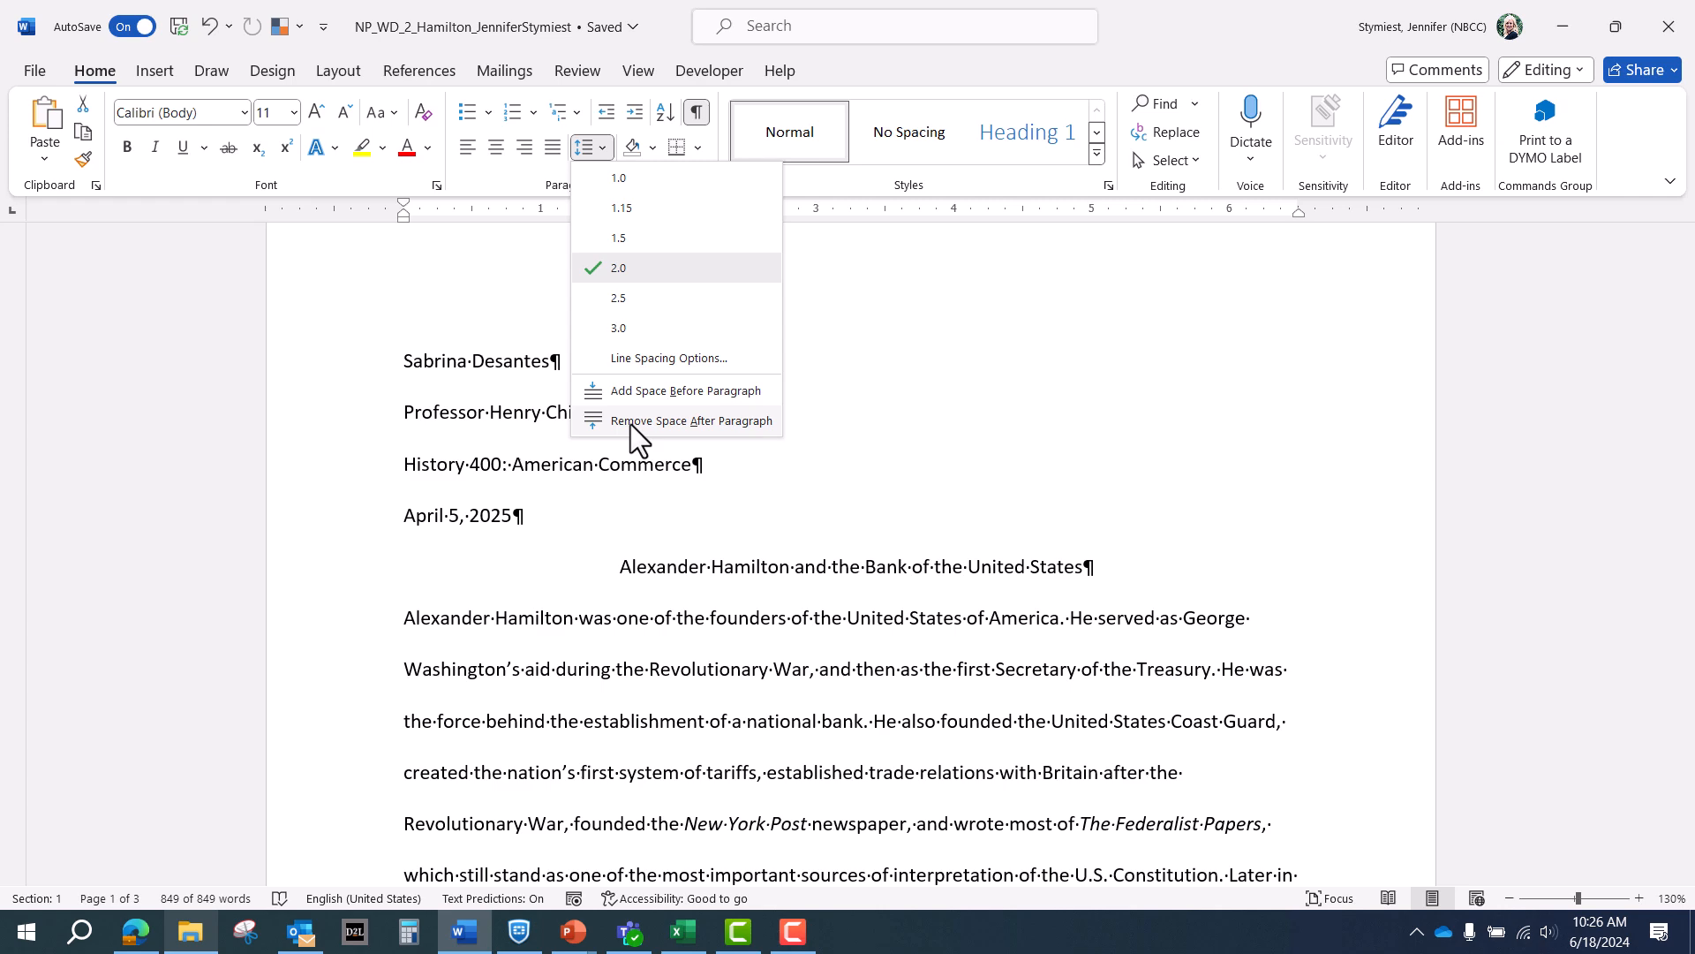
left_click(671, 420)
Step: Set the font size of the entire document to 12 points
key("ctrl+a")
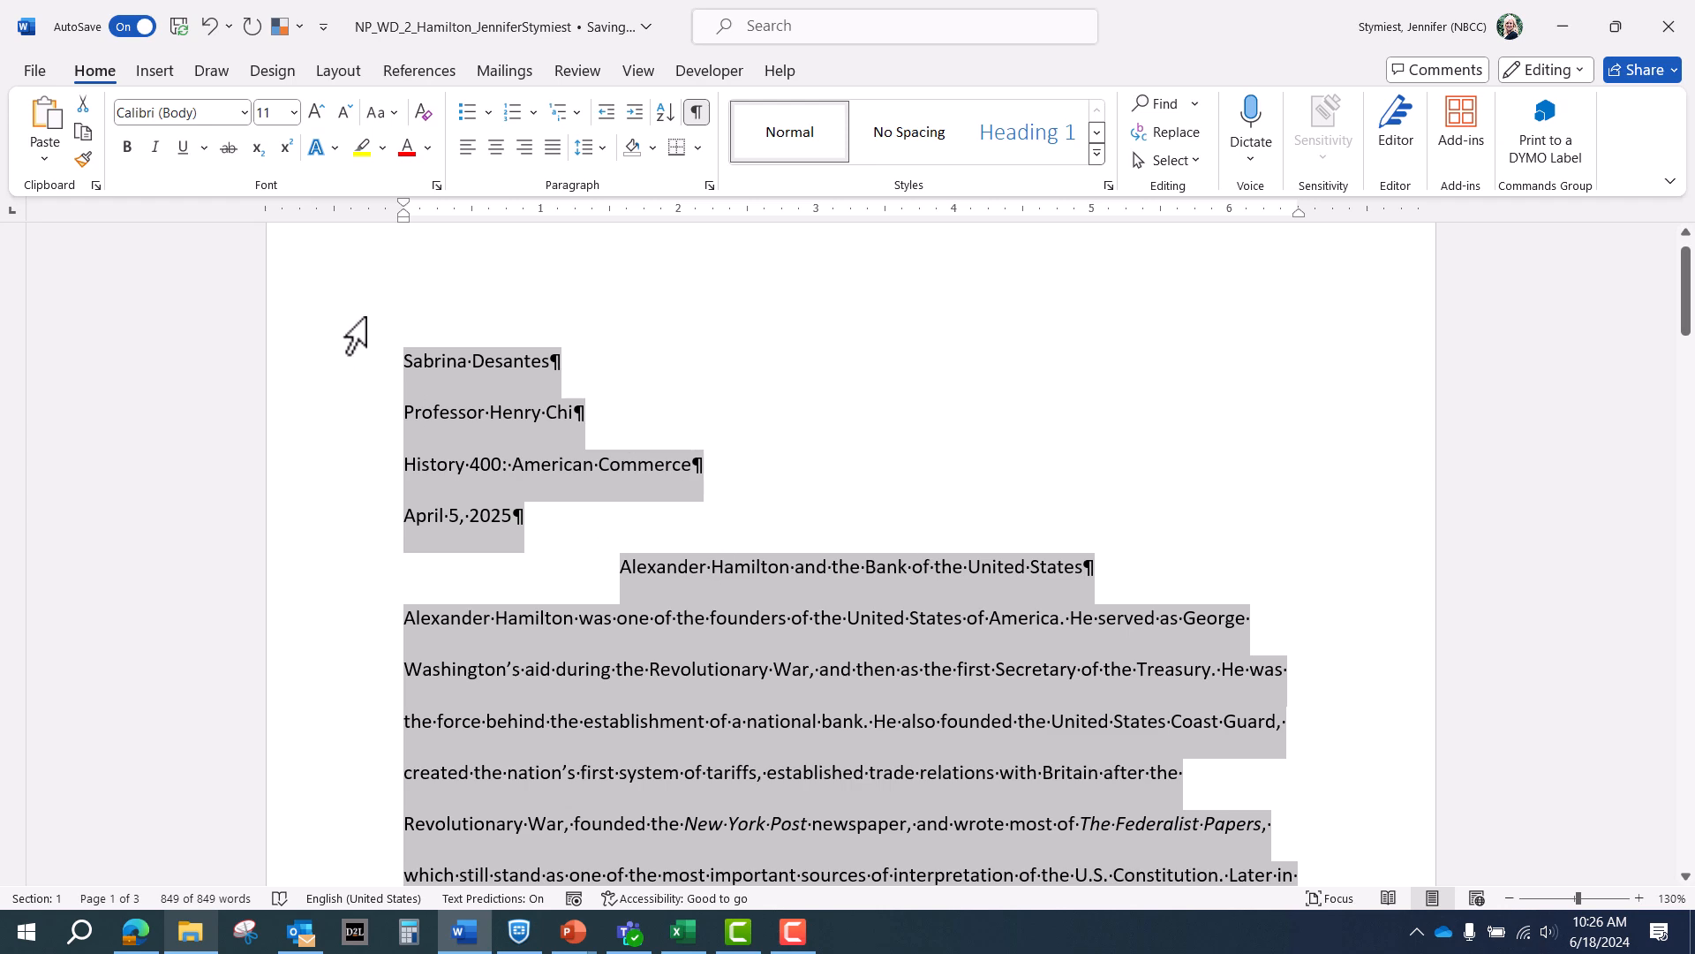
left_click(294, 113)
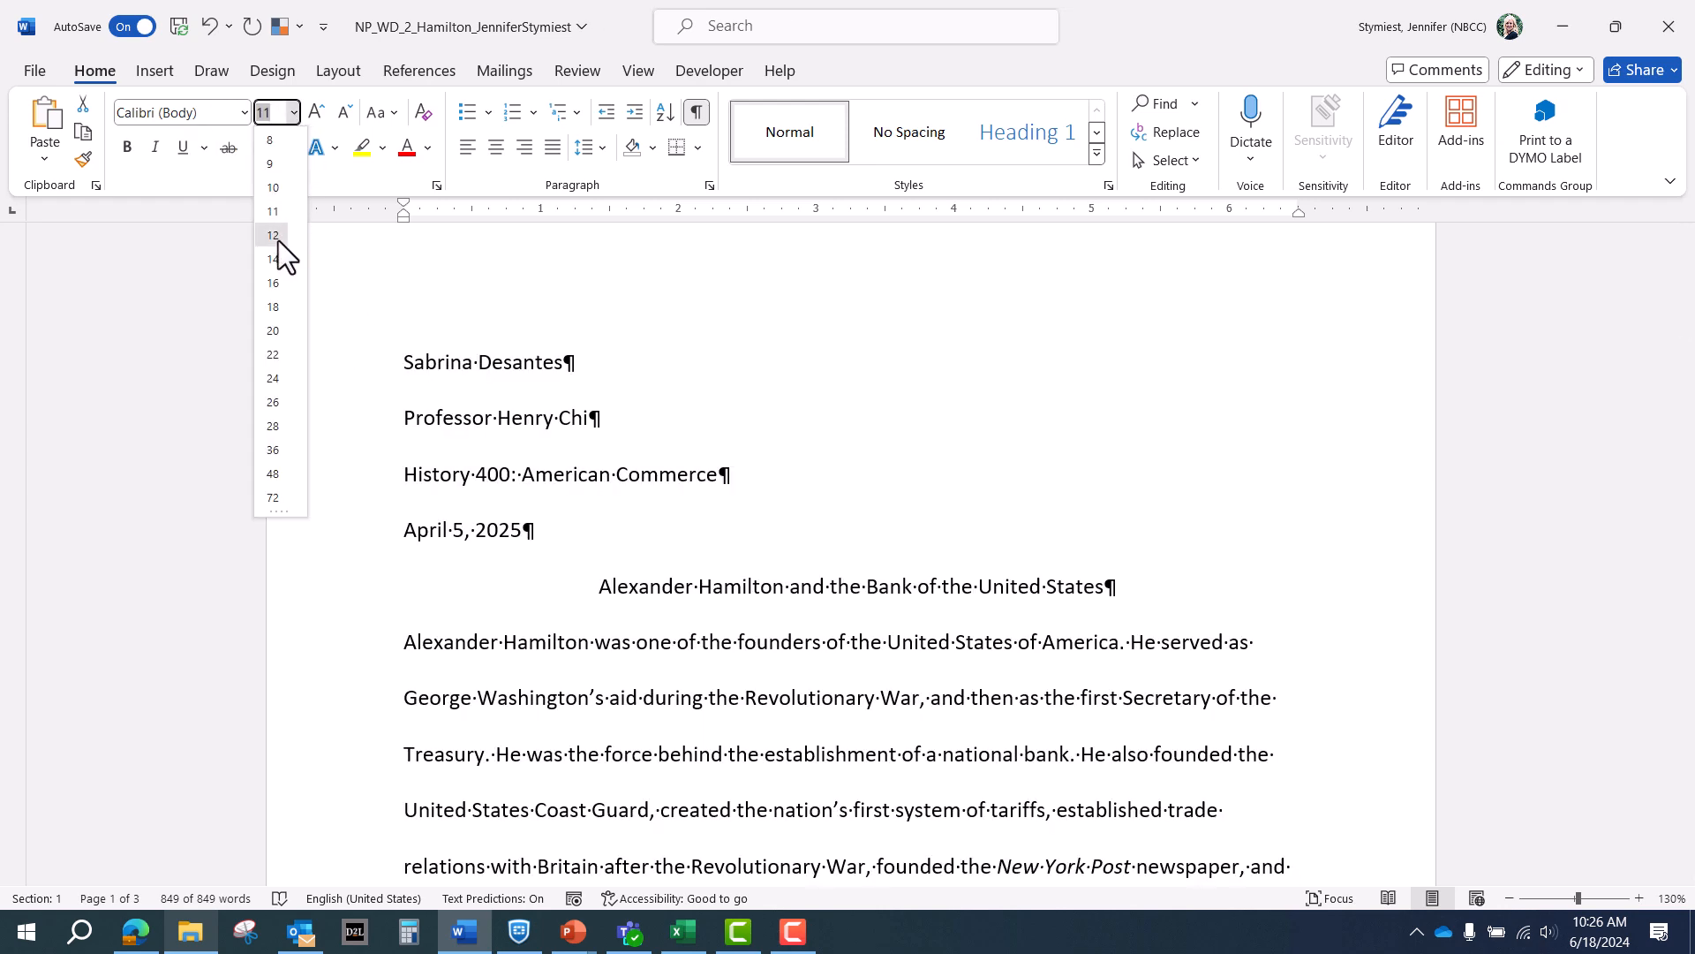
left_click(278, 237)
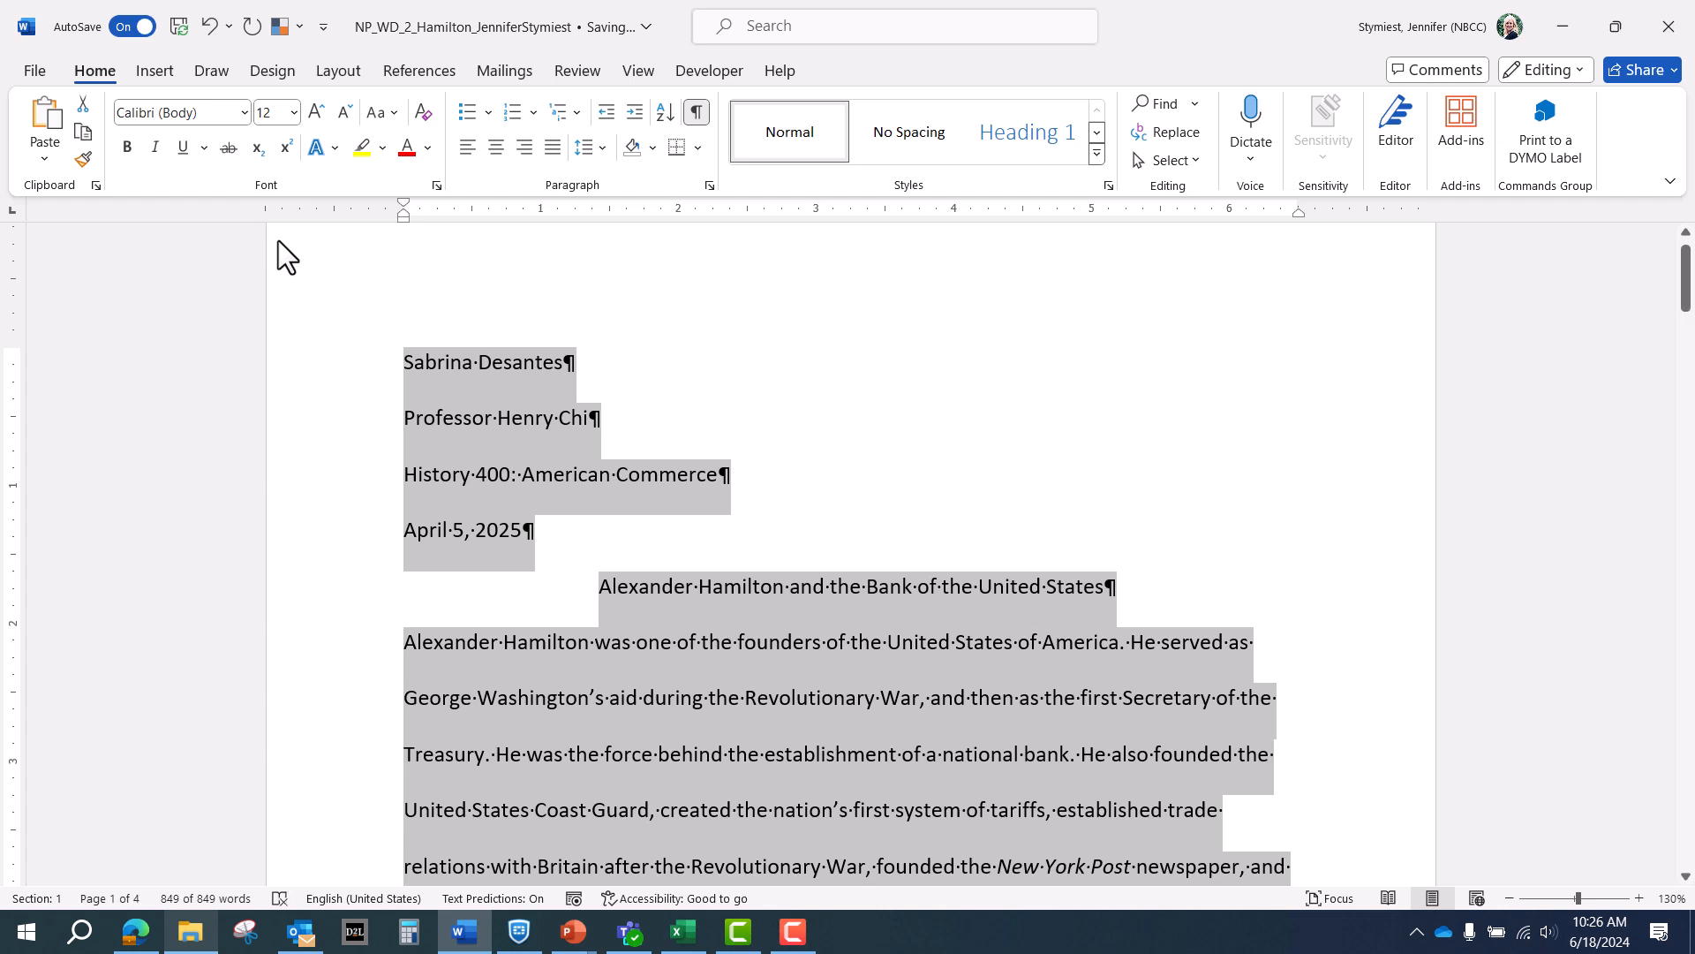
left_click(1038, 761)
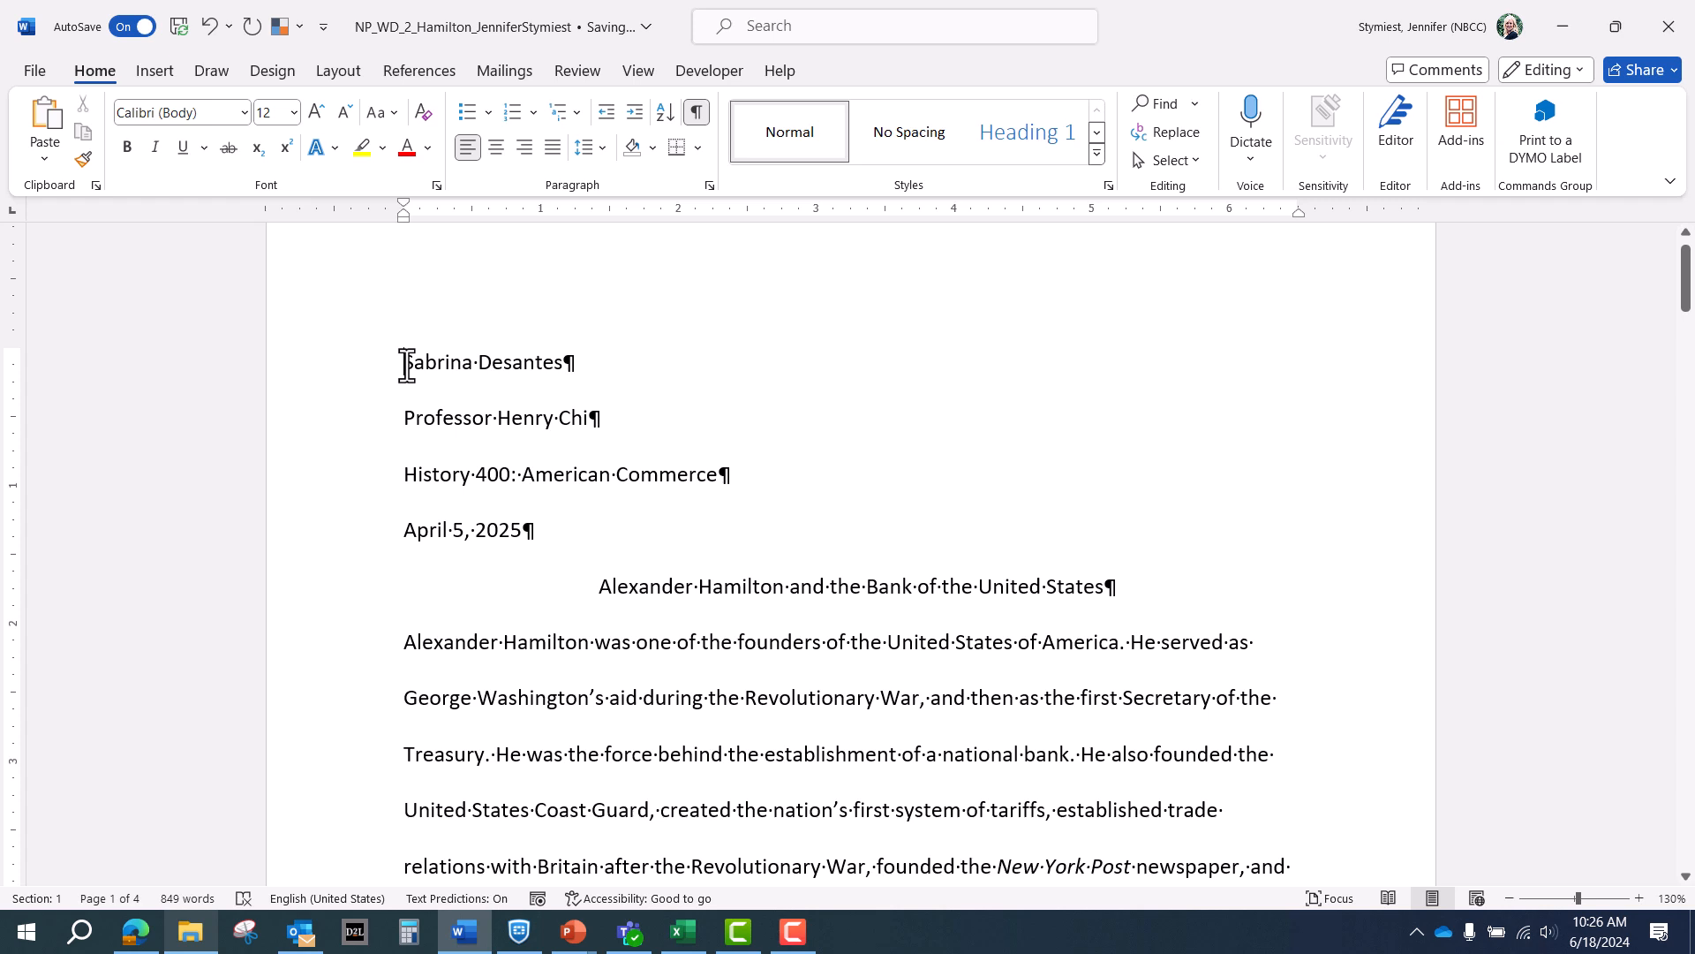
Step: Replace the student name on the document's first line with your own full name
key("Delete")
key("Delete")
key("Delete")
key("Delete")
key("Delete")
key("Delete")
key("Delete")
key("Delete")
key("Delete")
key("Delete")
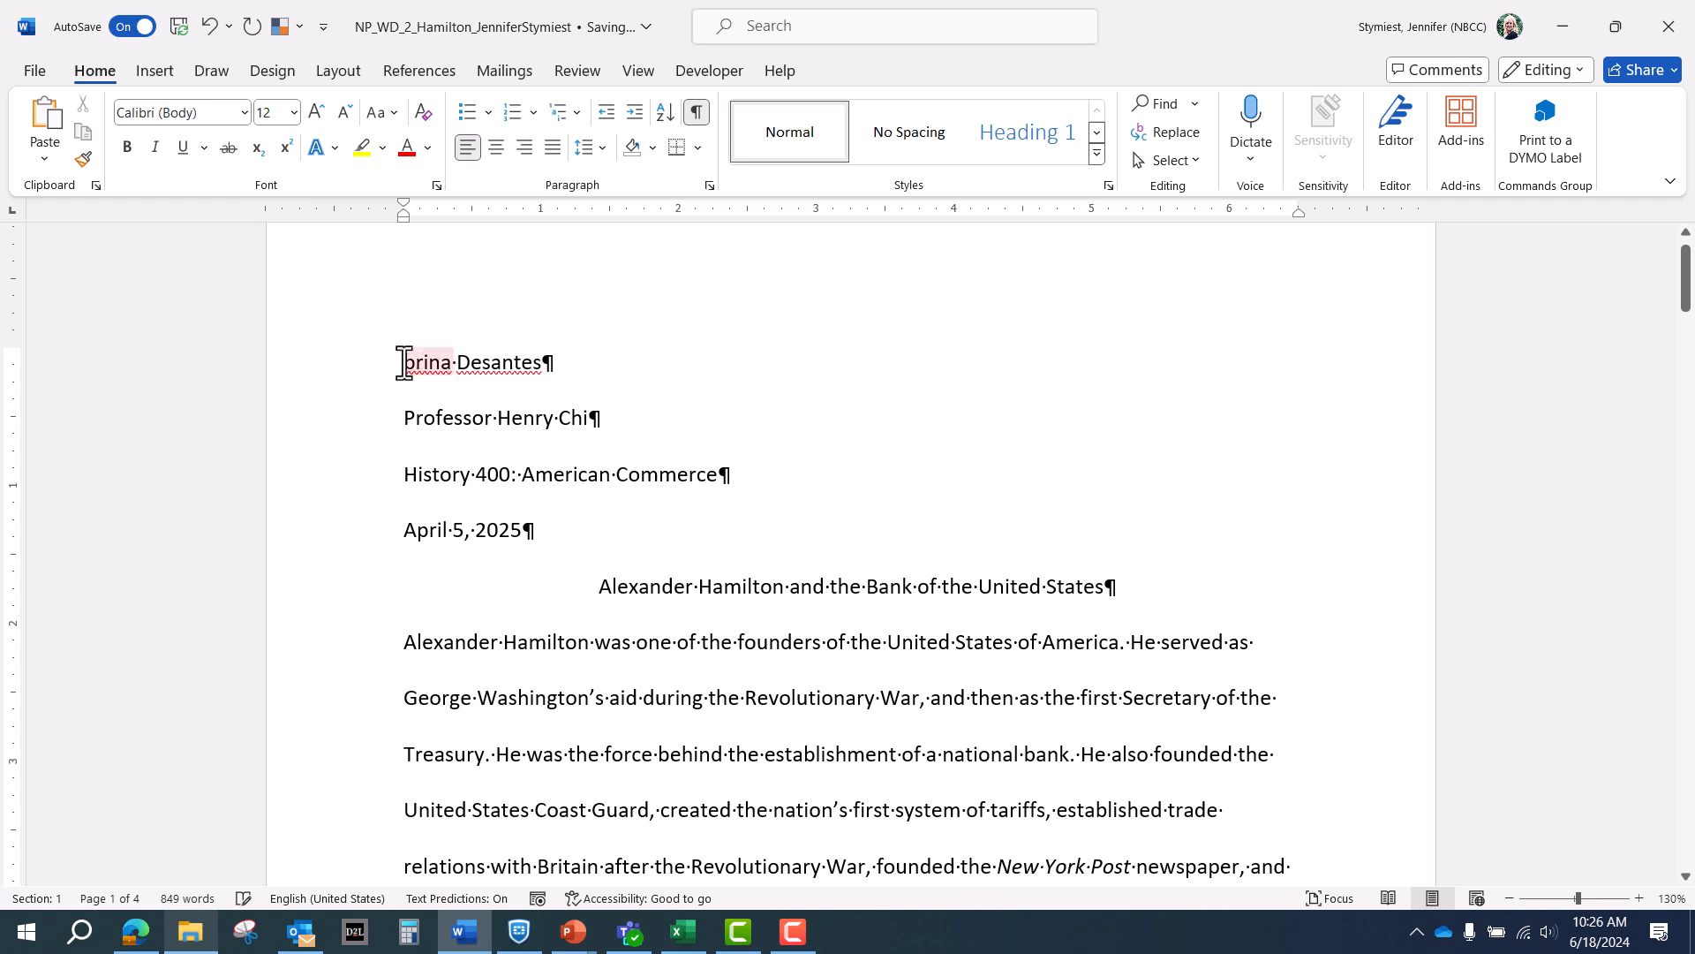
key("Delete")
key("Delete")
key("Delete")
key("Delete")
key("Delete")
key("Delete")
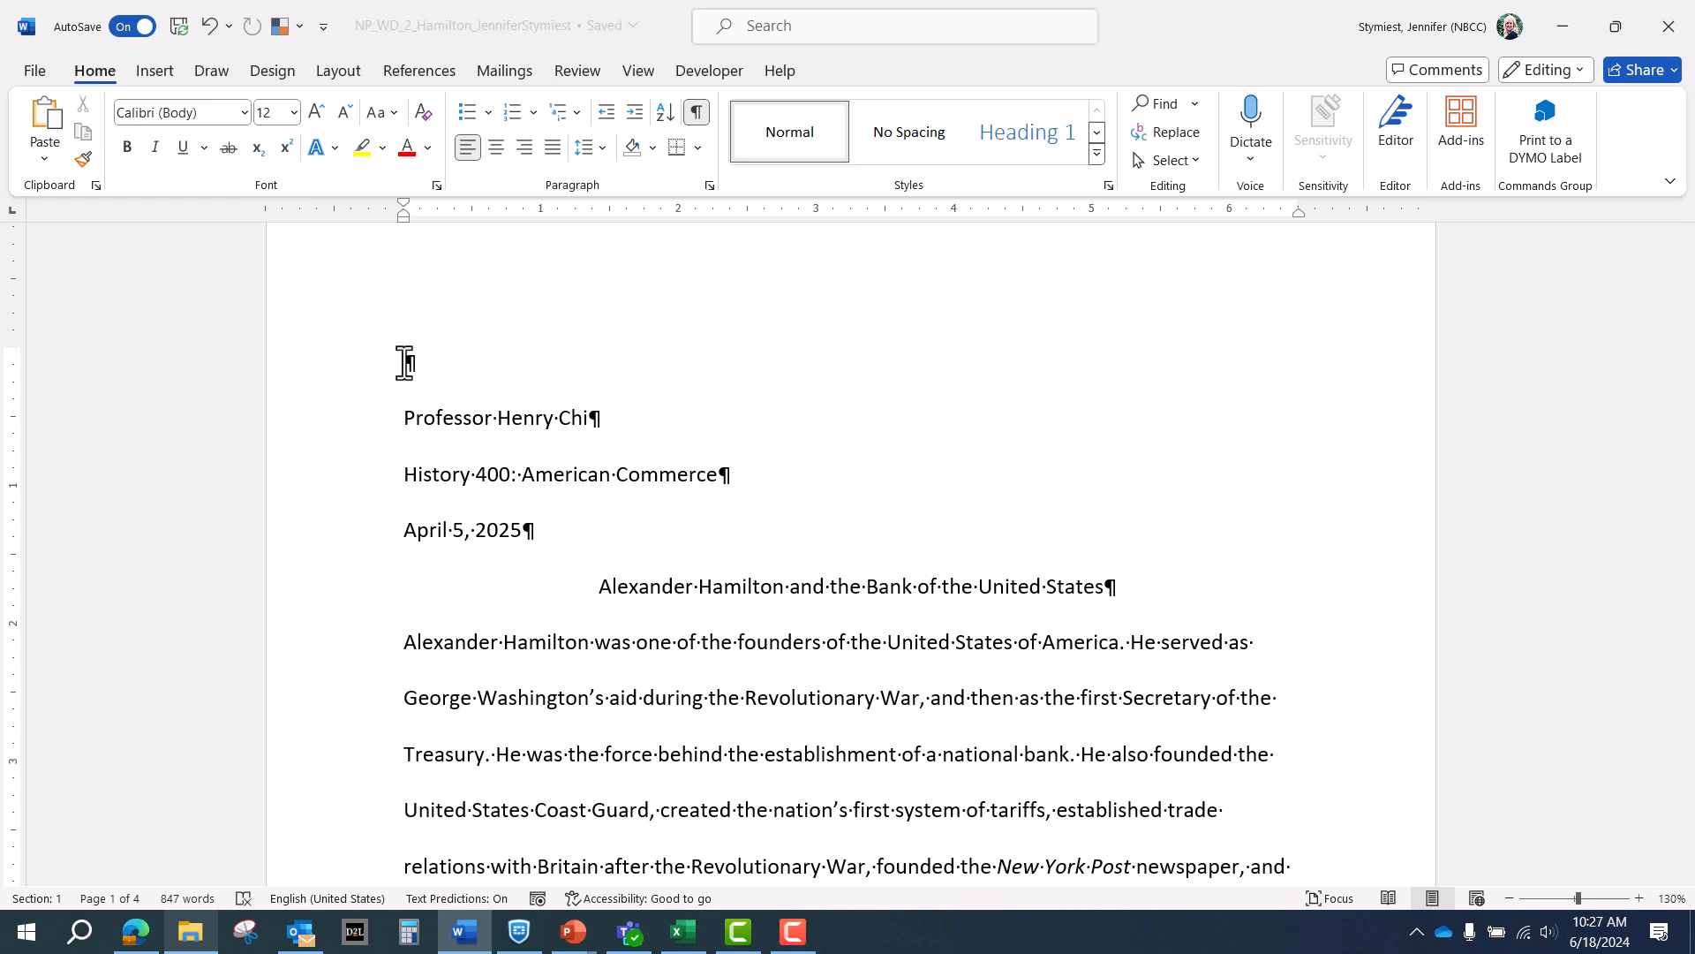
type("Jennifer Stymiest")
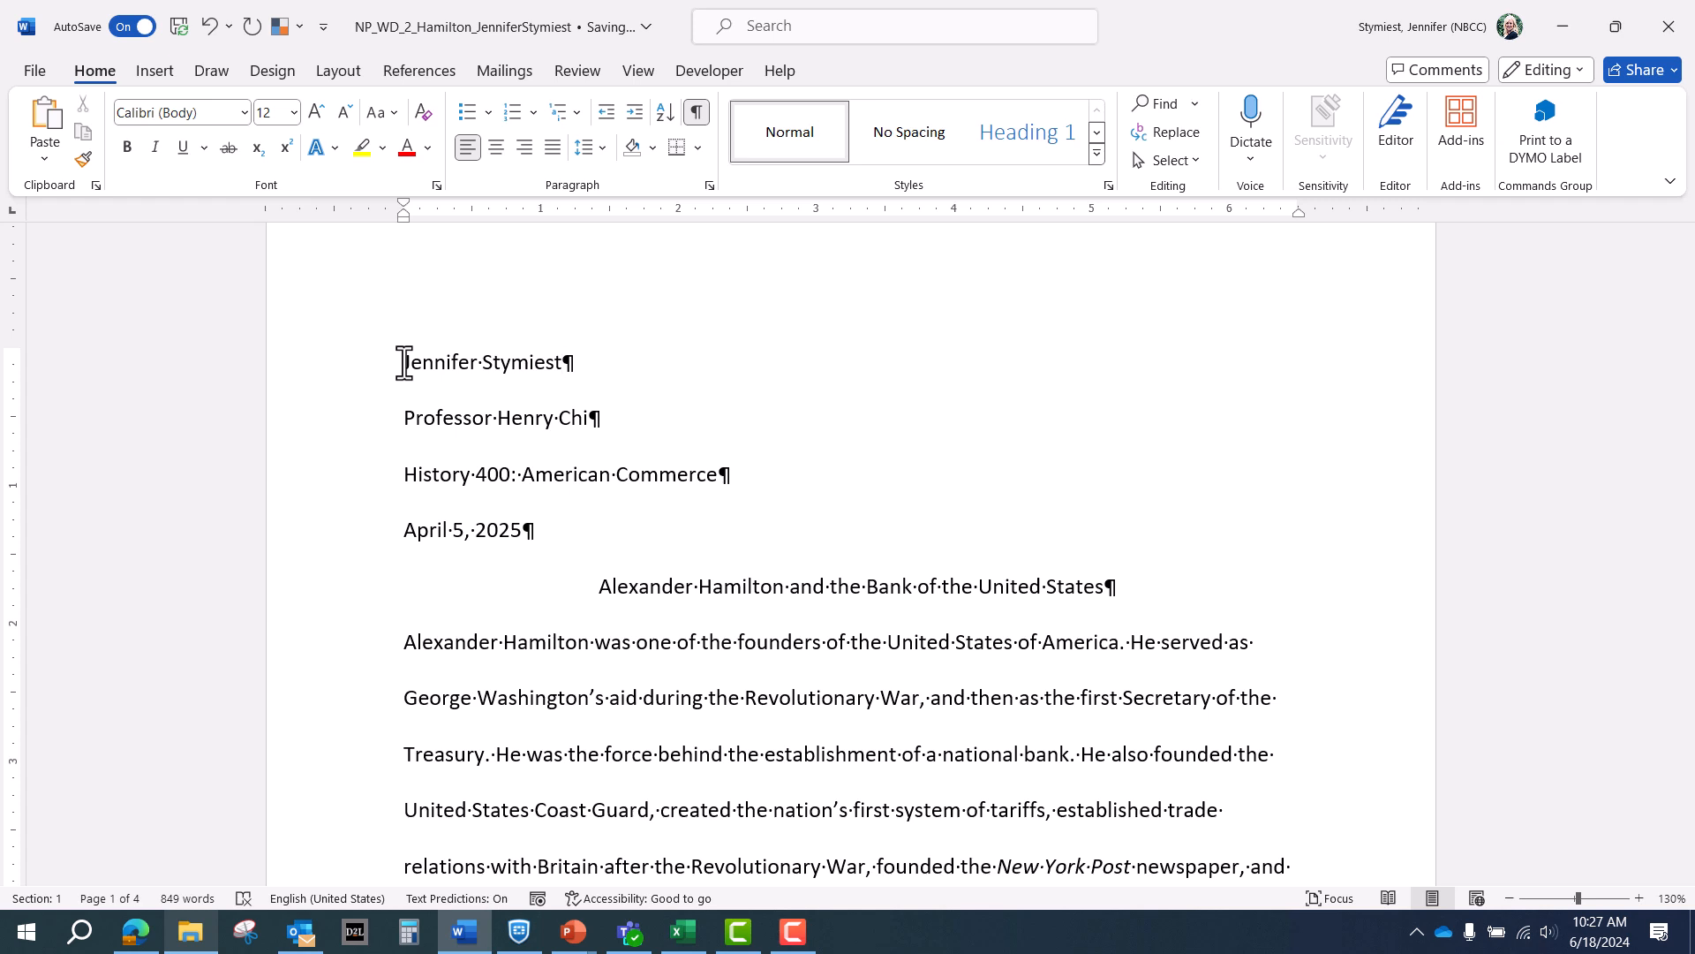
Step: Give the first body paragraph, starting "Alexander Hamilton was one of the founders", a 0.5-inch first-line indent using the ruler
scroll(242, 575, "down", 2)
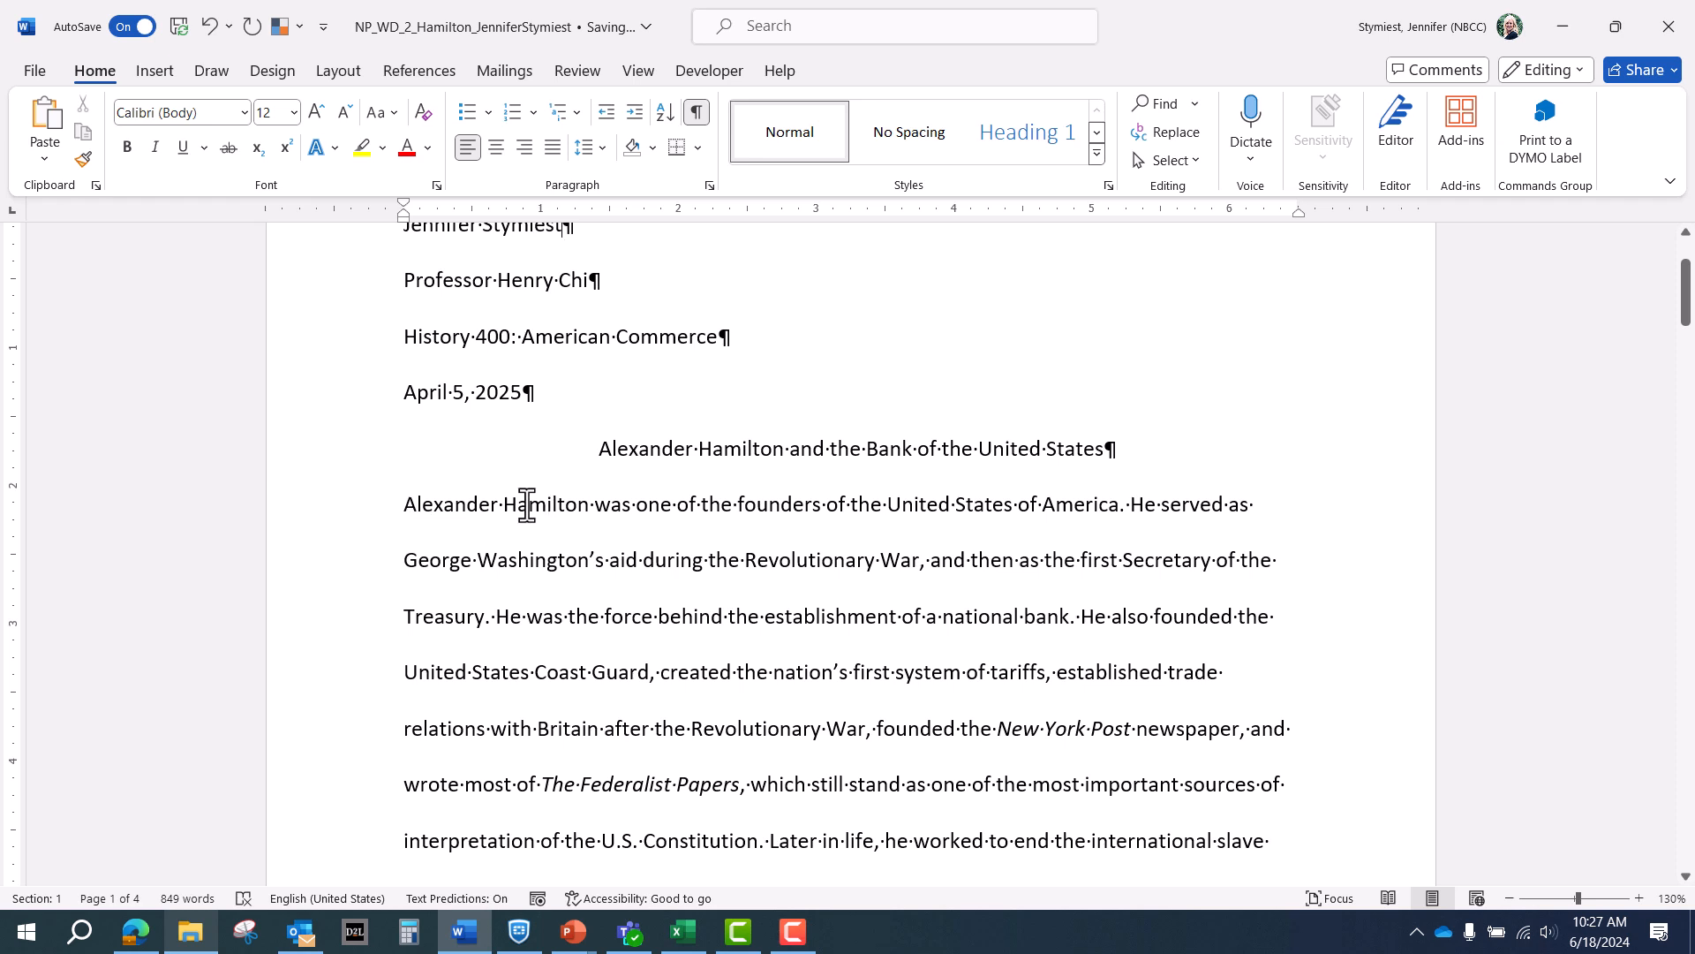
left_click(421, 504)
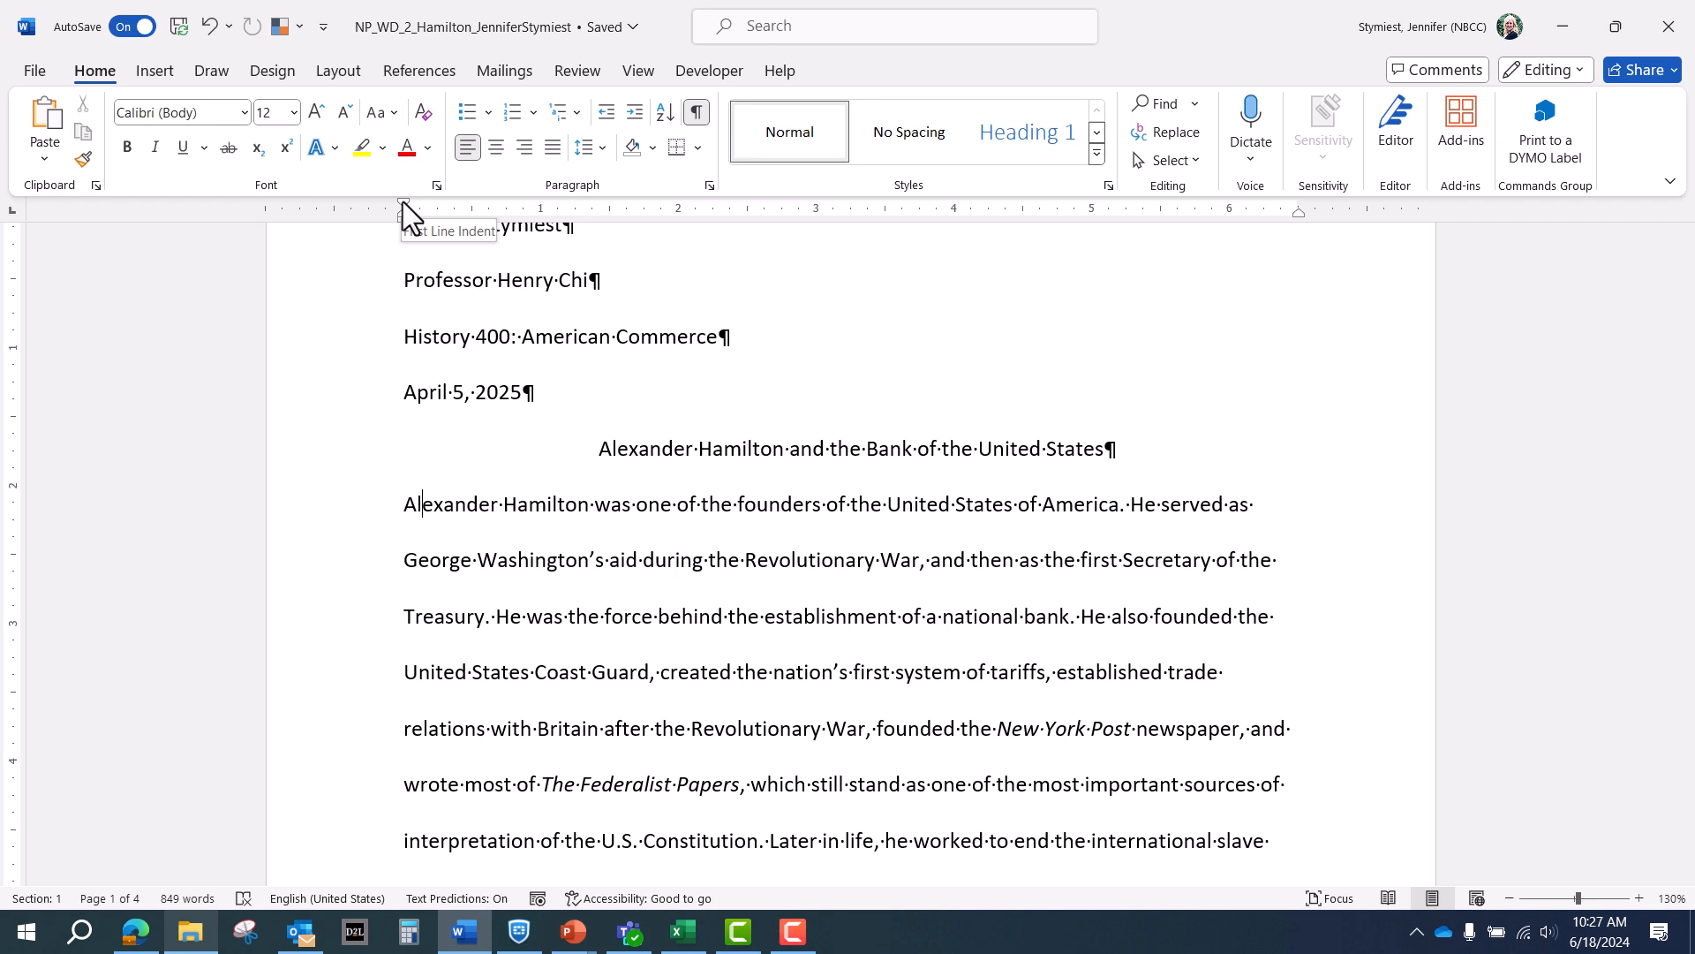
left_click_drag(403, 201, 469, 205)
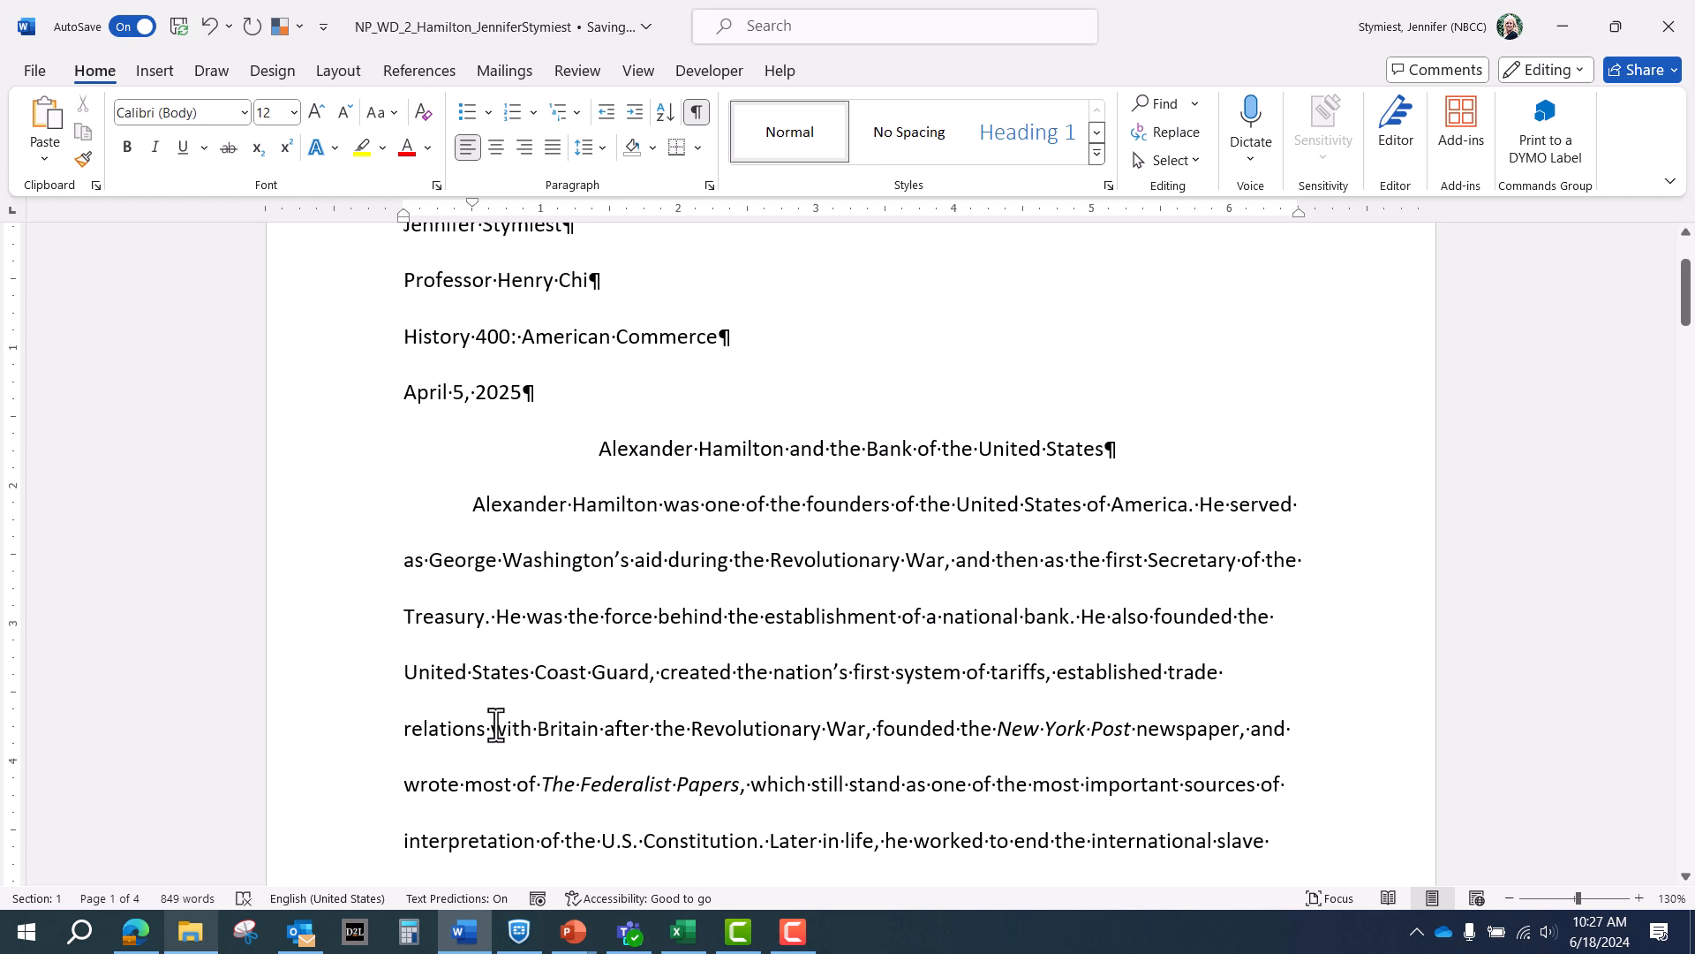
scroll(495, 724, "down", 3)
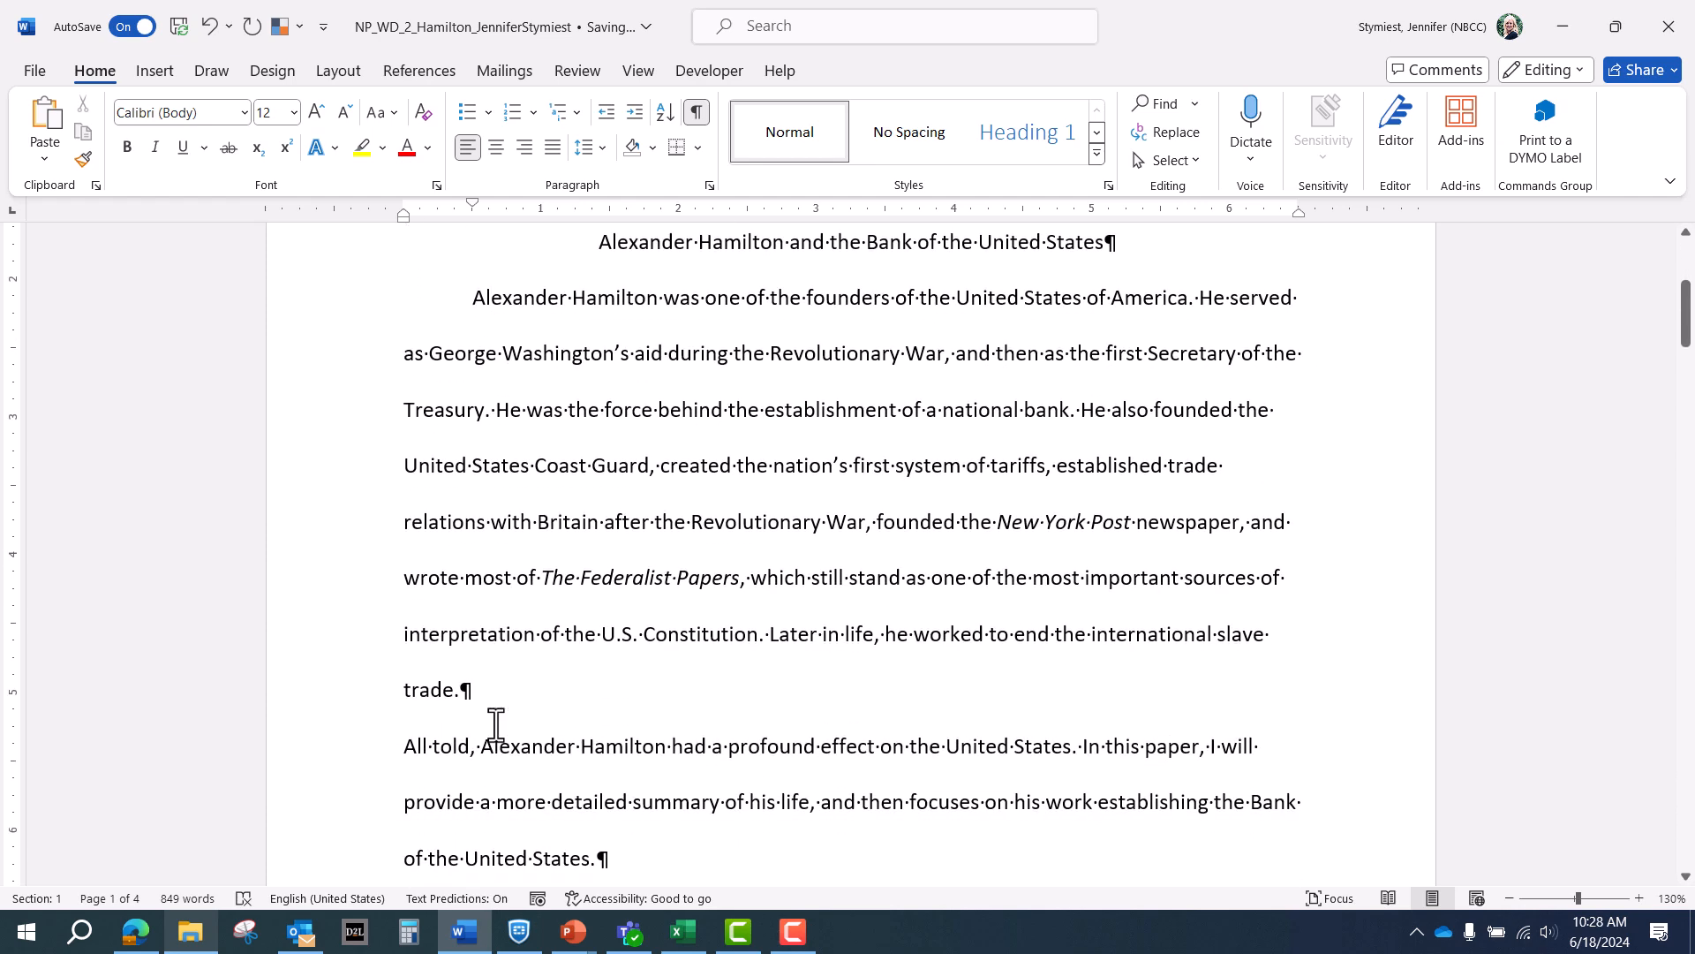
scroll(489, 663, "down", 1)
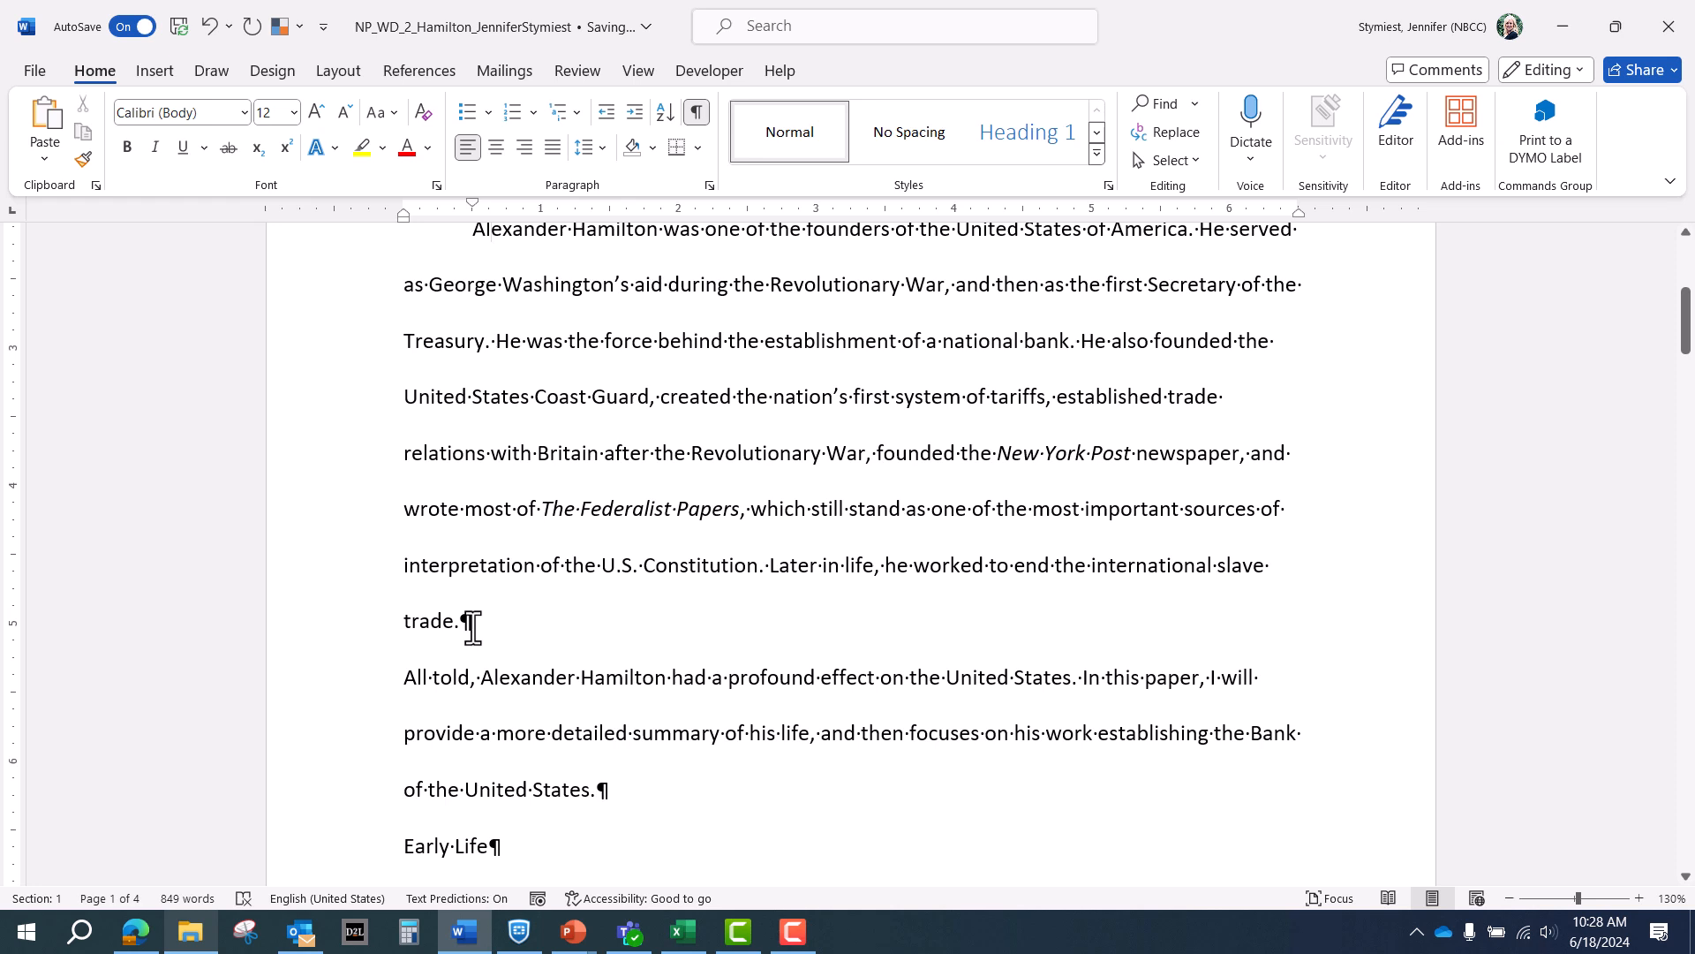
Step: Give the body paragraphs starting "All told" and "Hamilton was born" a 0.5-inch first-line indent using the ruler
left_click(422, 681)
left_click_drag(404, 203, 470, 200)
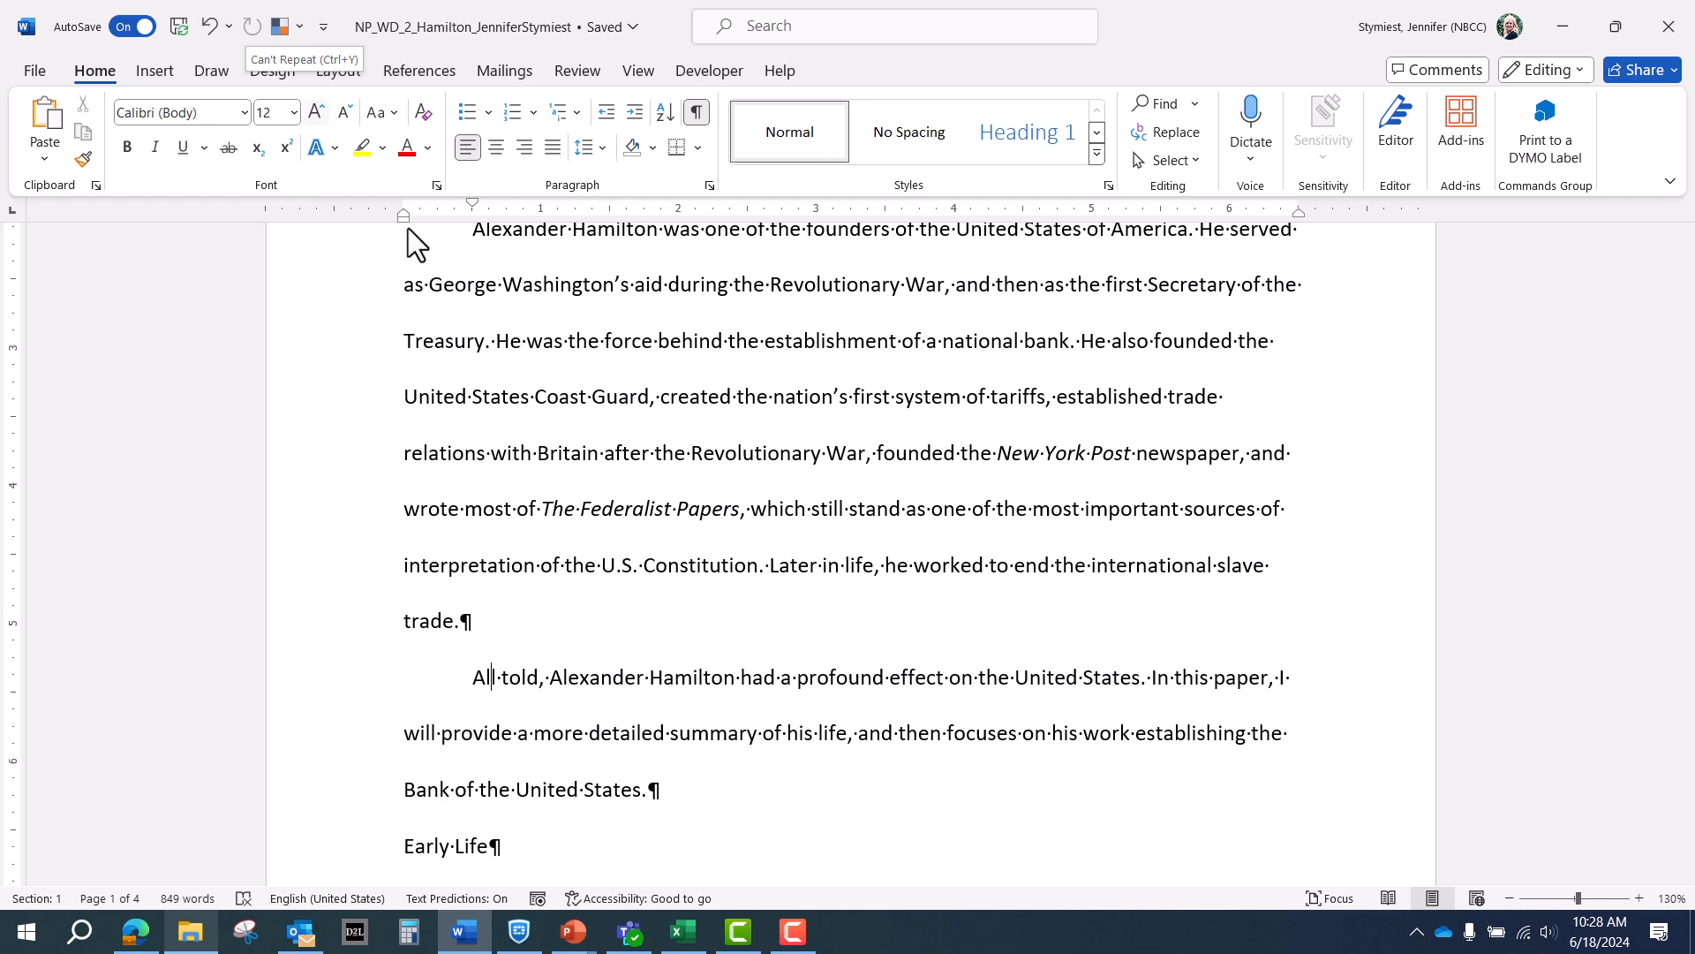
scroll(565, 513, "down", 3)
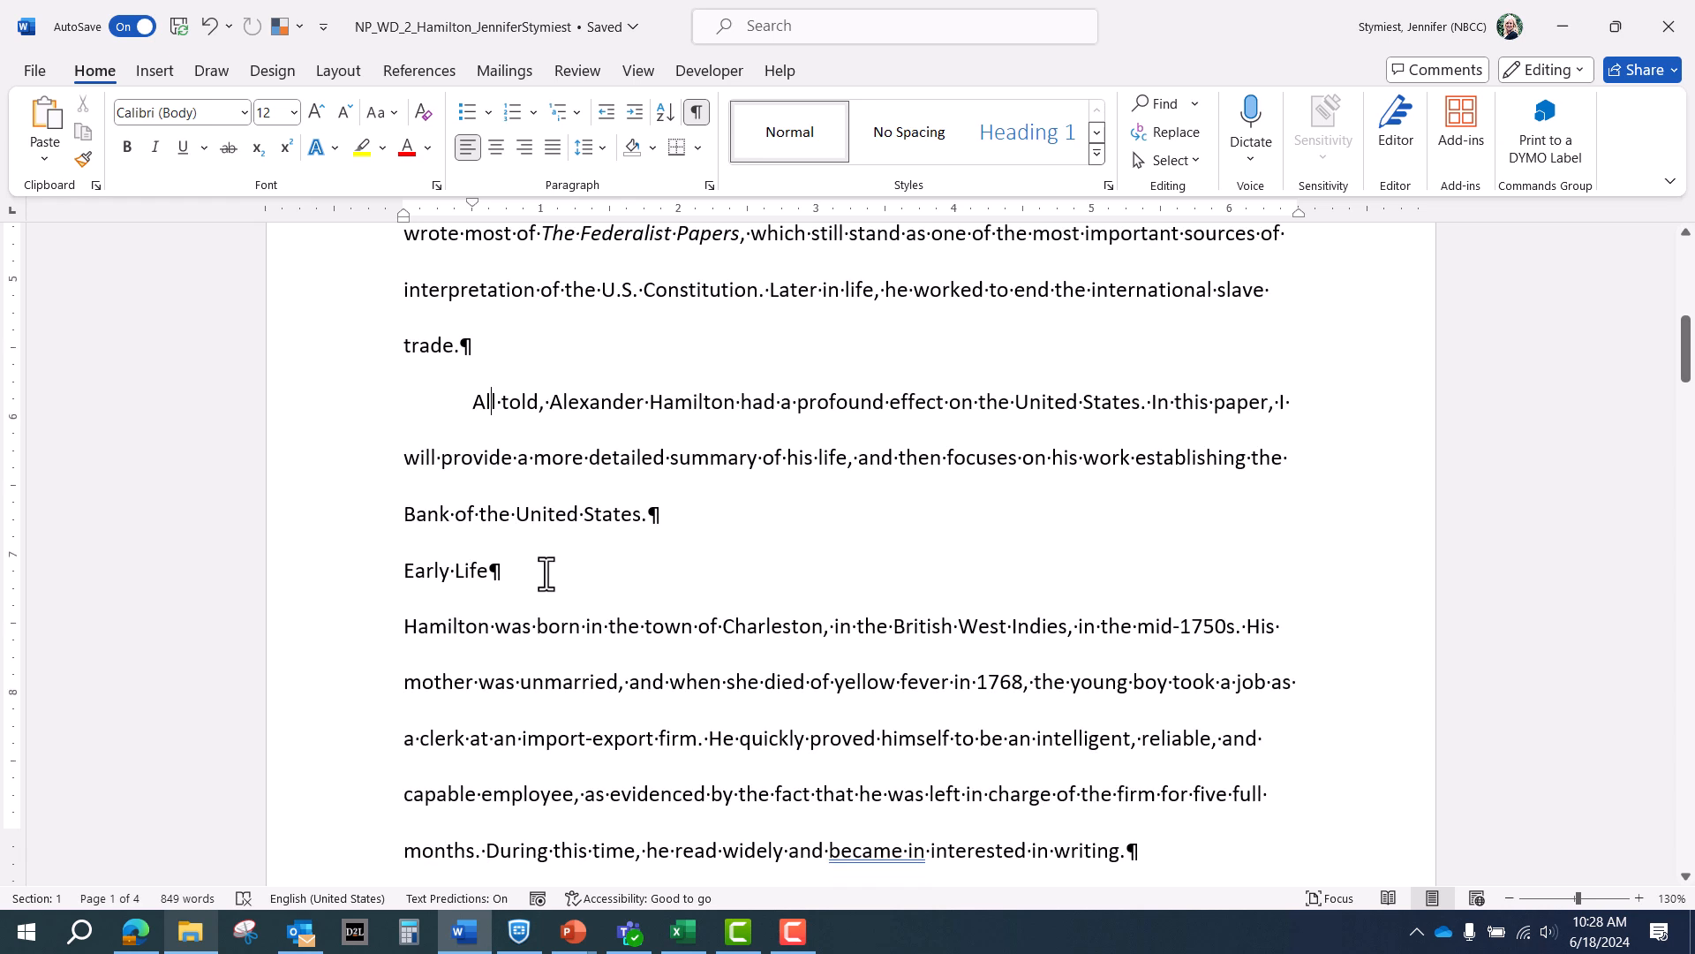
scroll(545, 575, "down", 1)
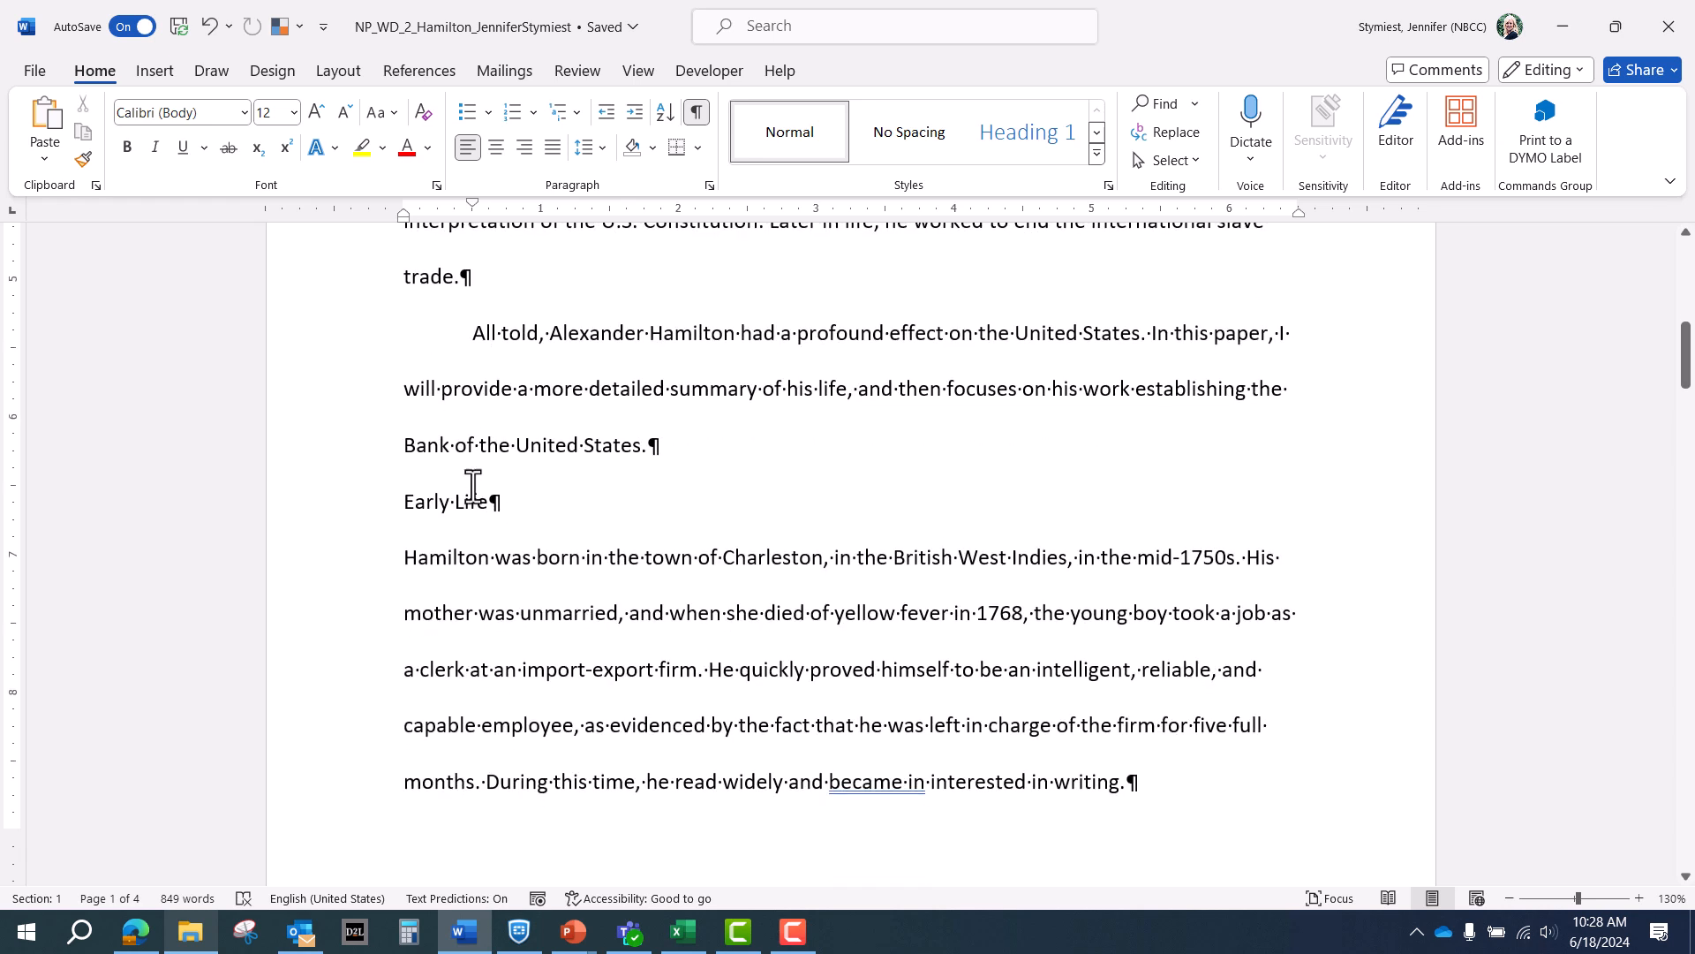
left_click(446, 558)
left_click_drag(402, 203, 472, 205)
Step: Repeat the 0.5-inch first-line indent on the paragraphs starting "He soon began to desire" and "Compelled by a fervent belief"
scroll(601, 624, "down", 7)
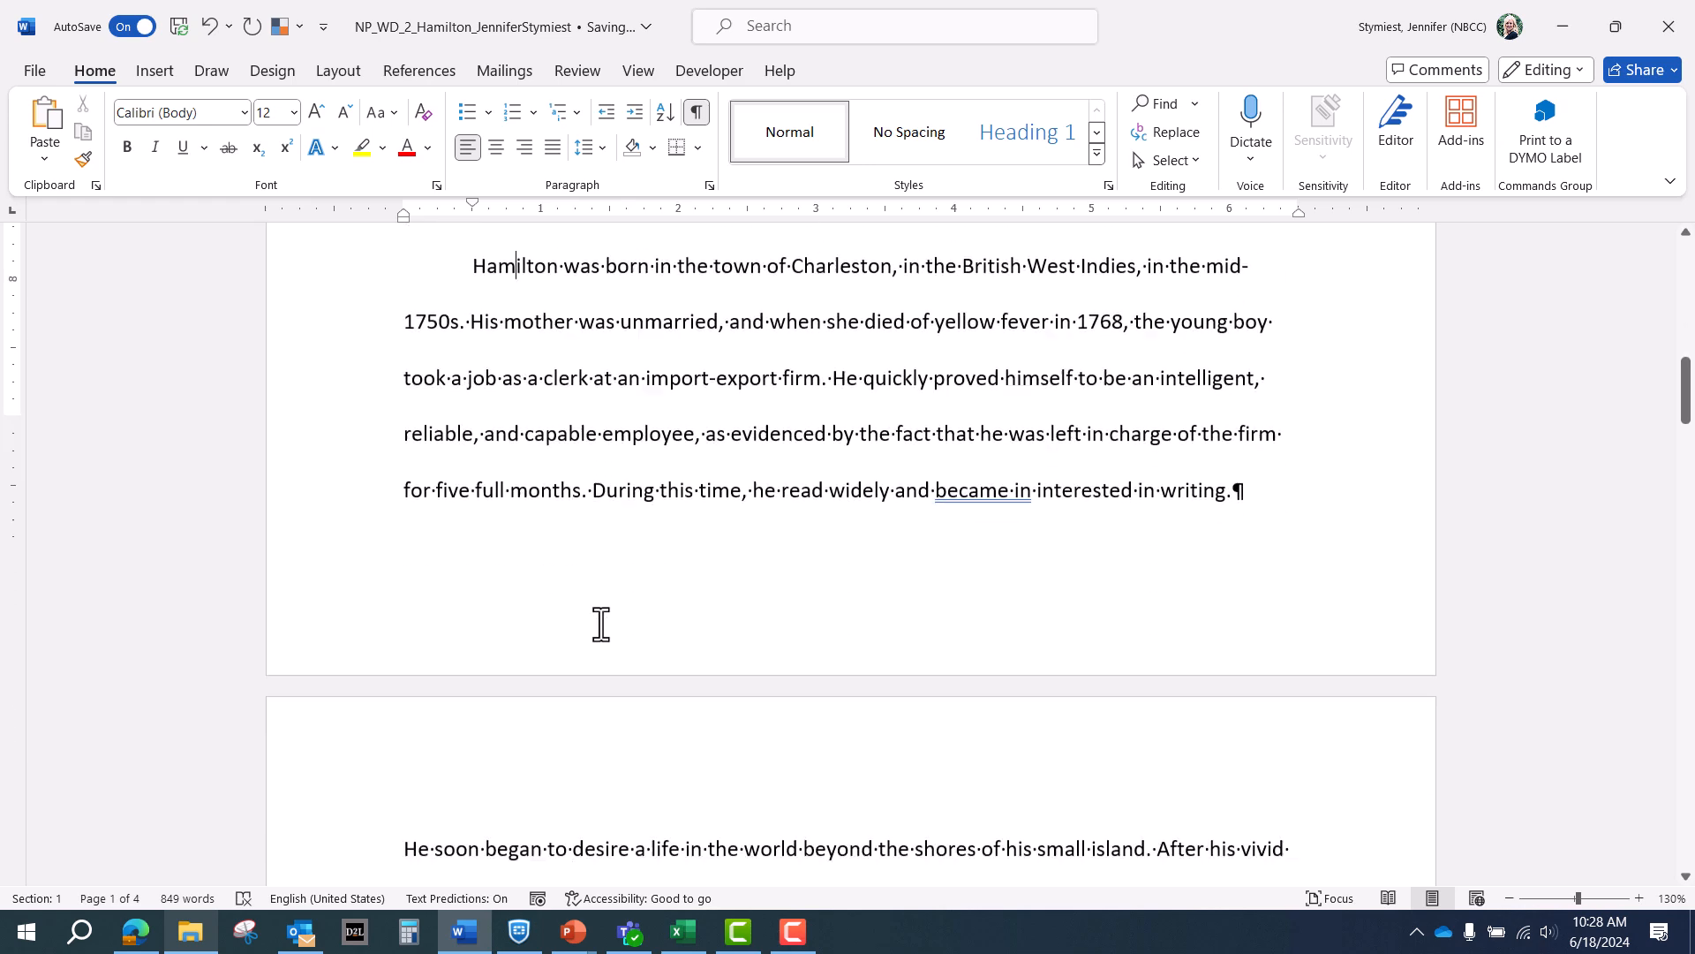
scroll(500, 539, "up", 1)
scroll(500, 540, "up", 1)
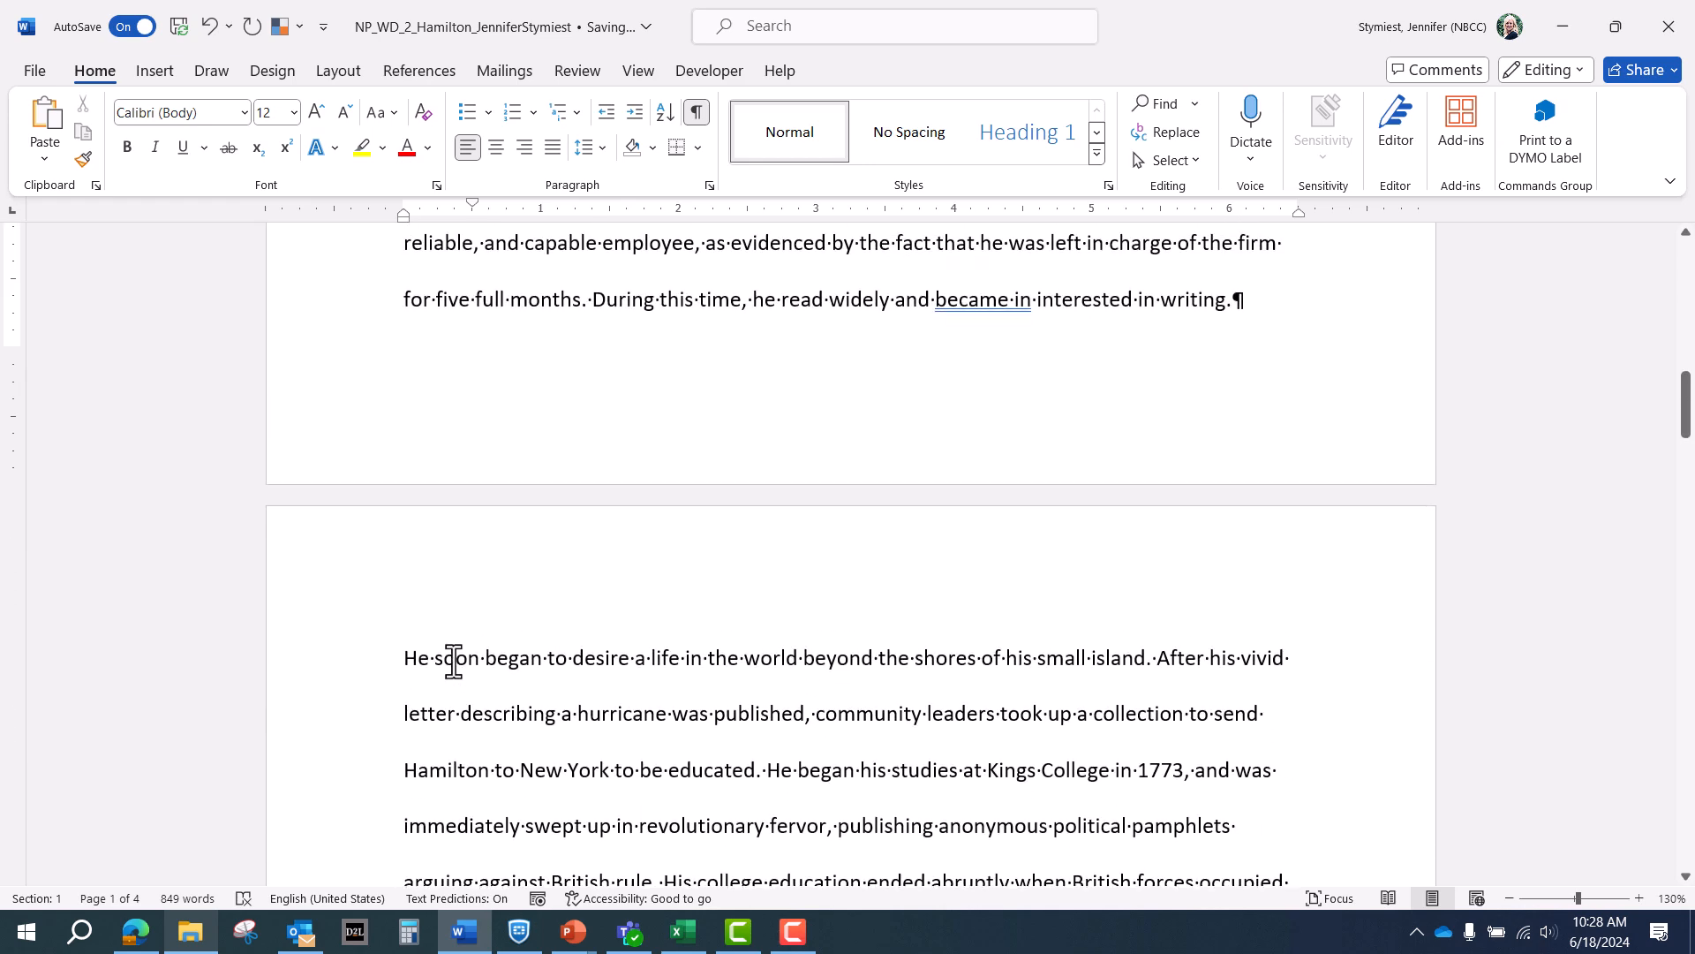
left_click(444, 661)
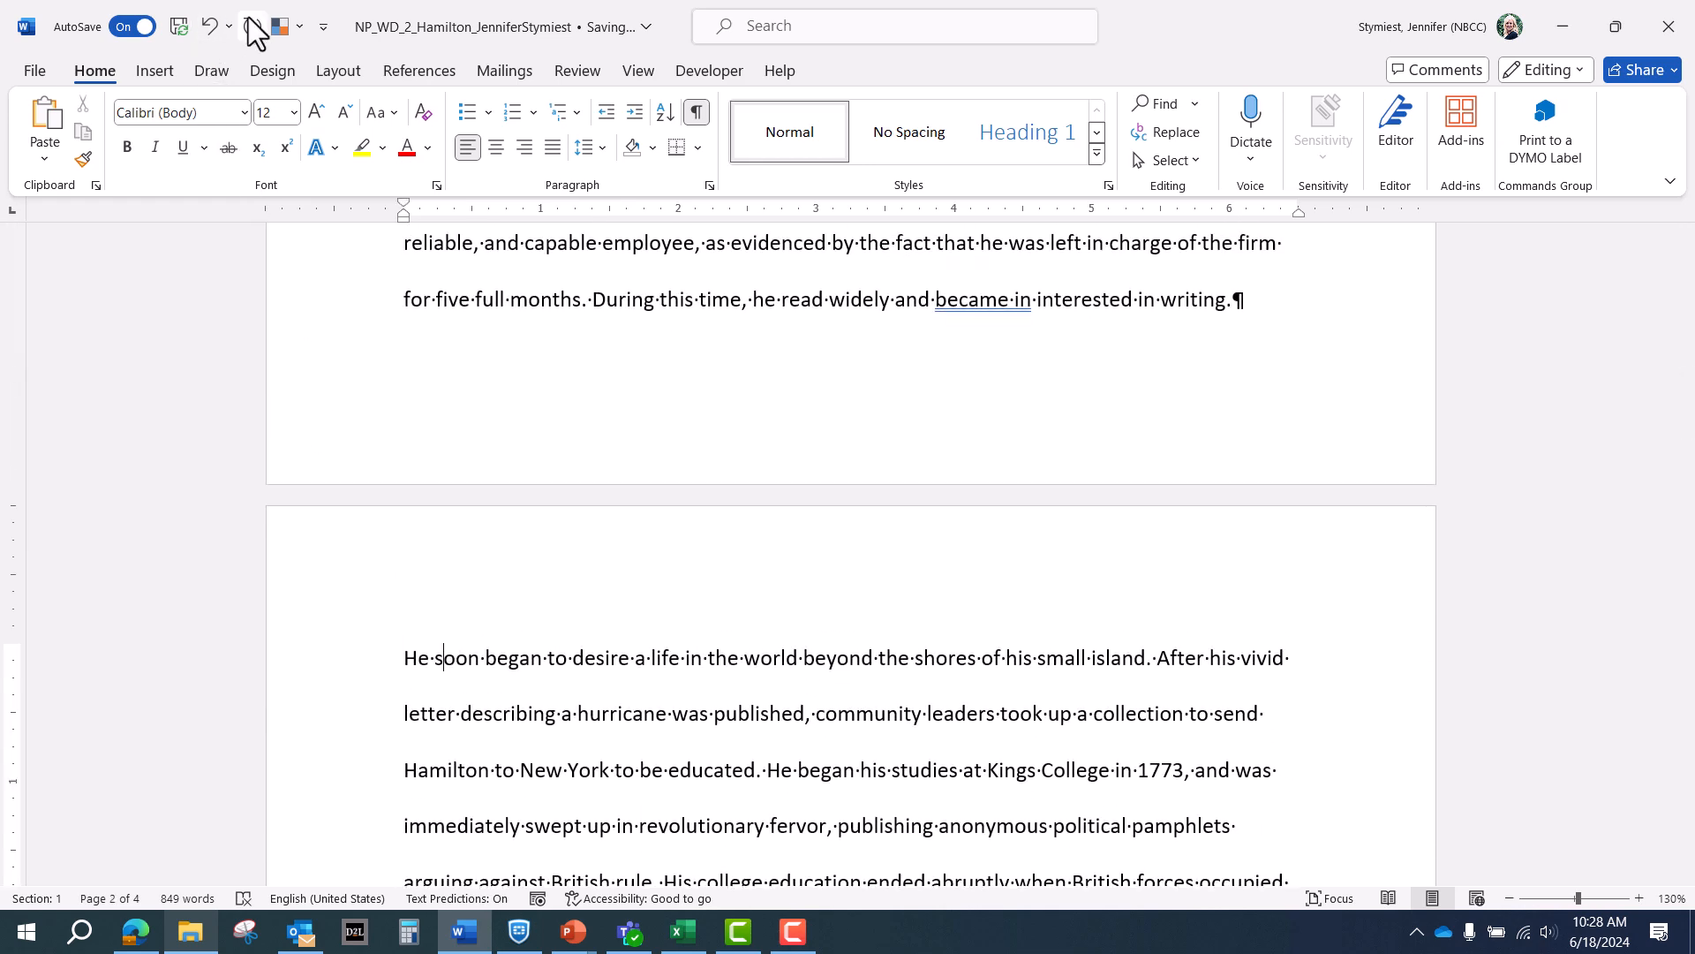
left_click(252, 33)
scroll(651, 598, "down", 3)
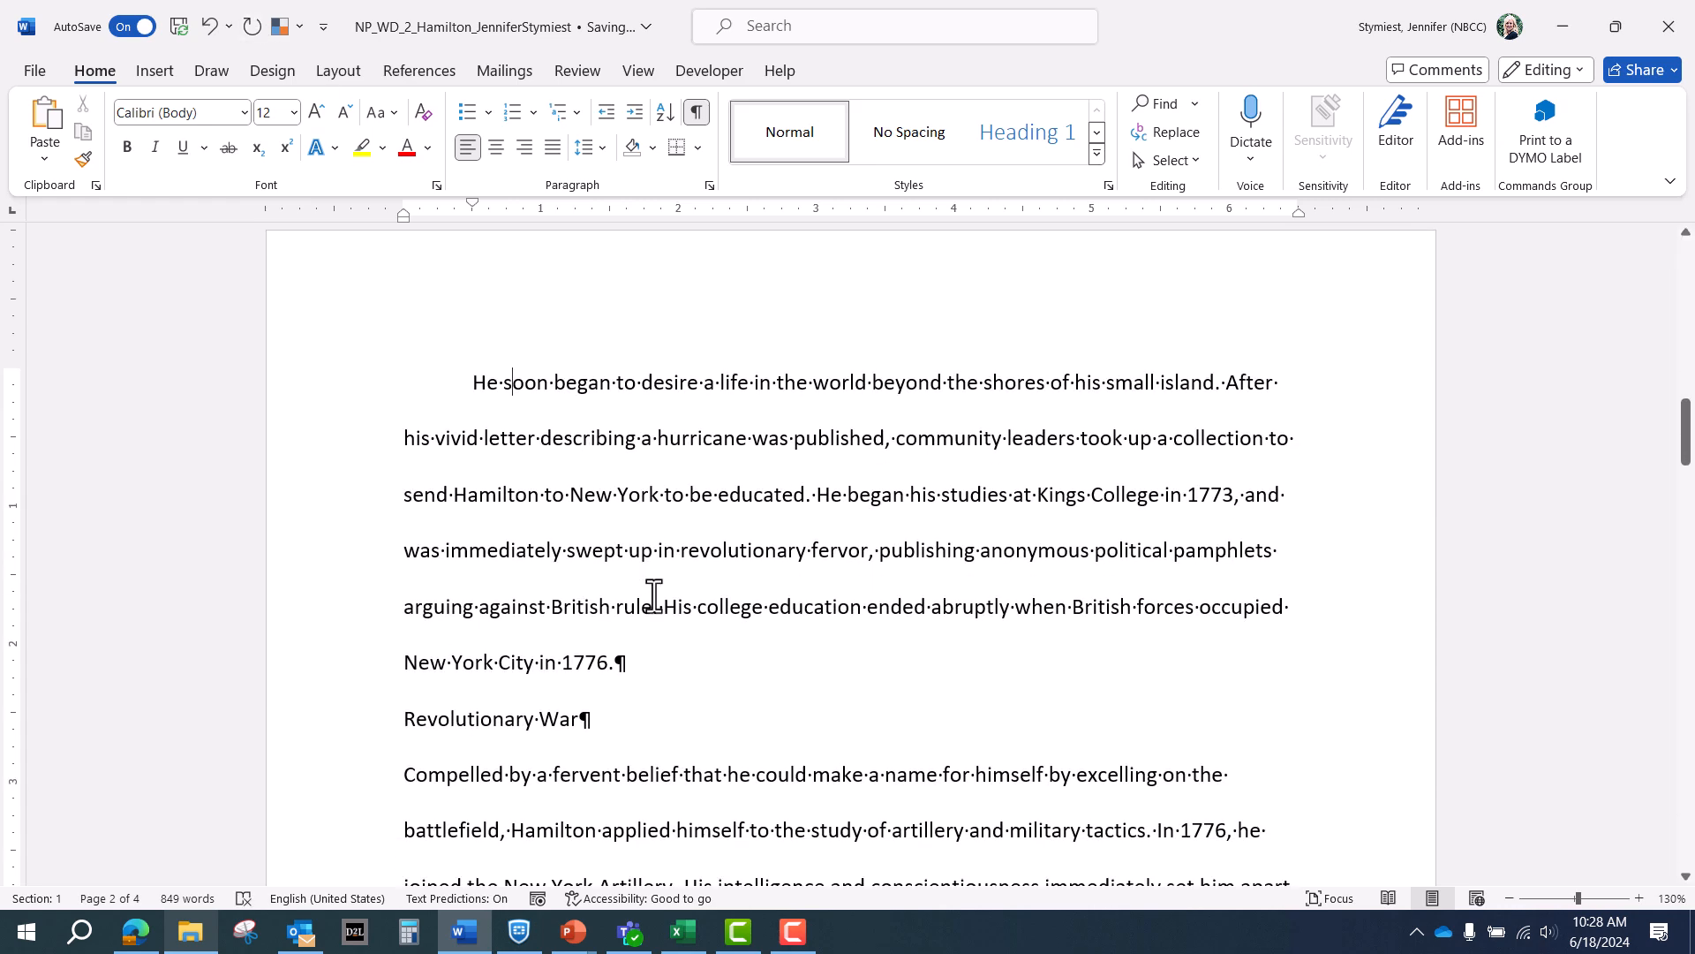
scroll(654, 596, "down", 2)
left_click(460, 568)
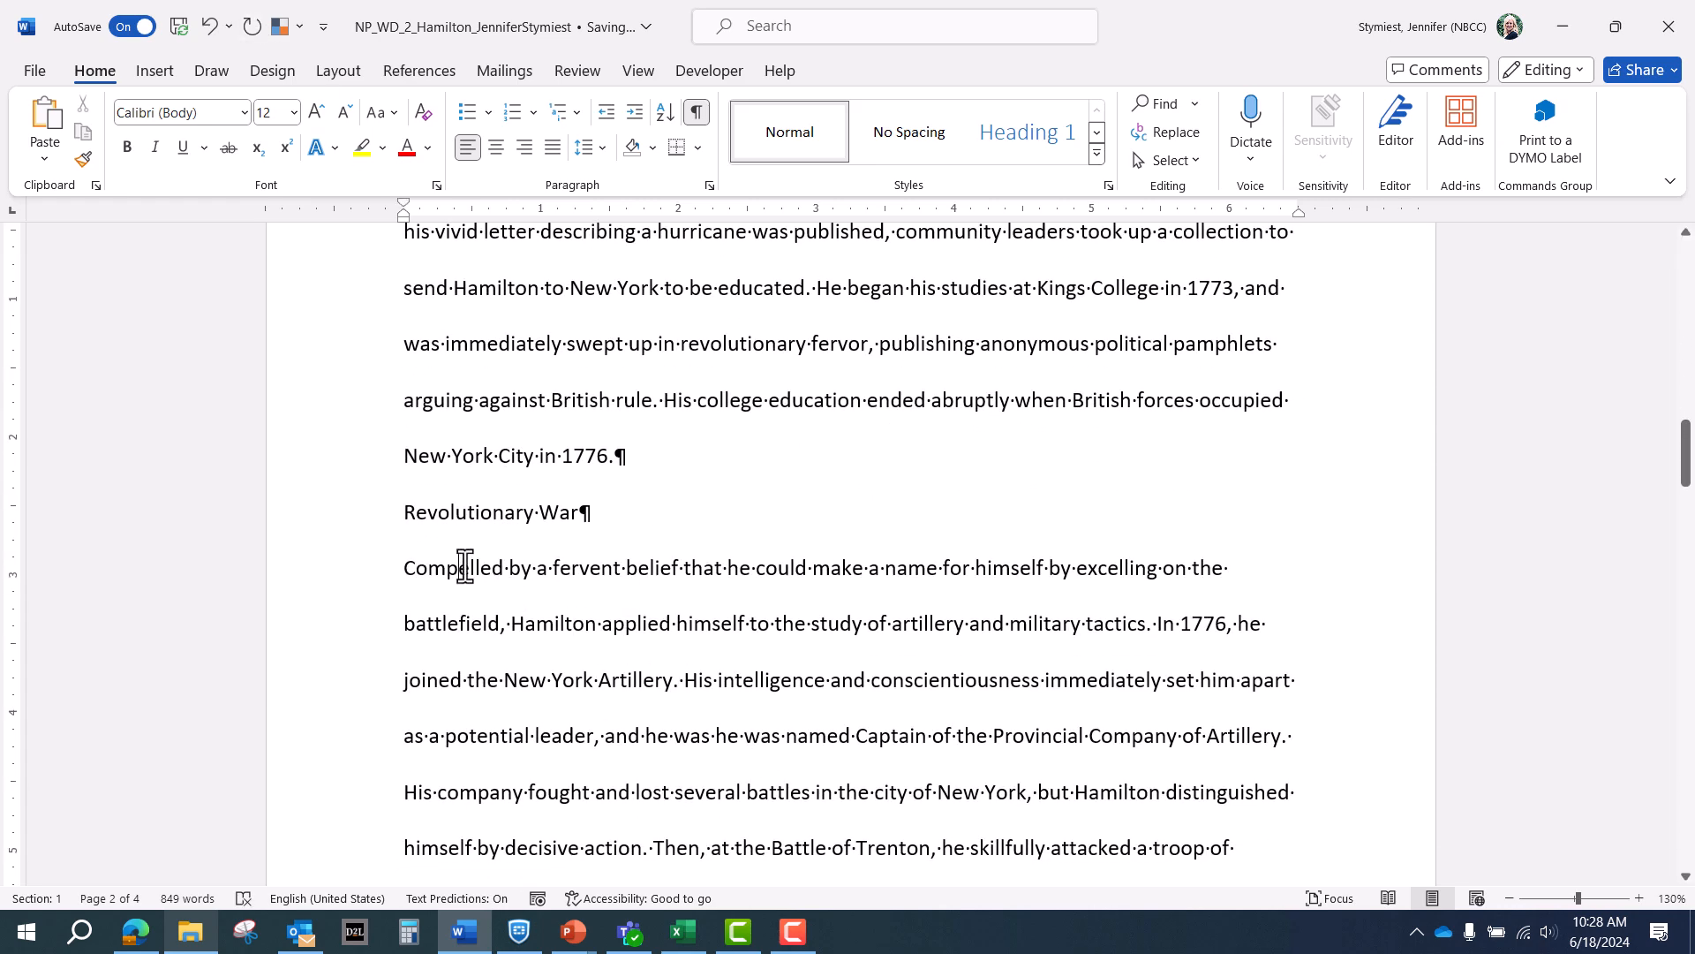
left_click(252, 33)
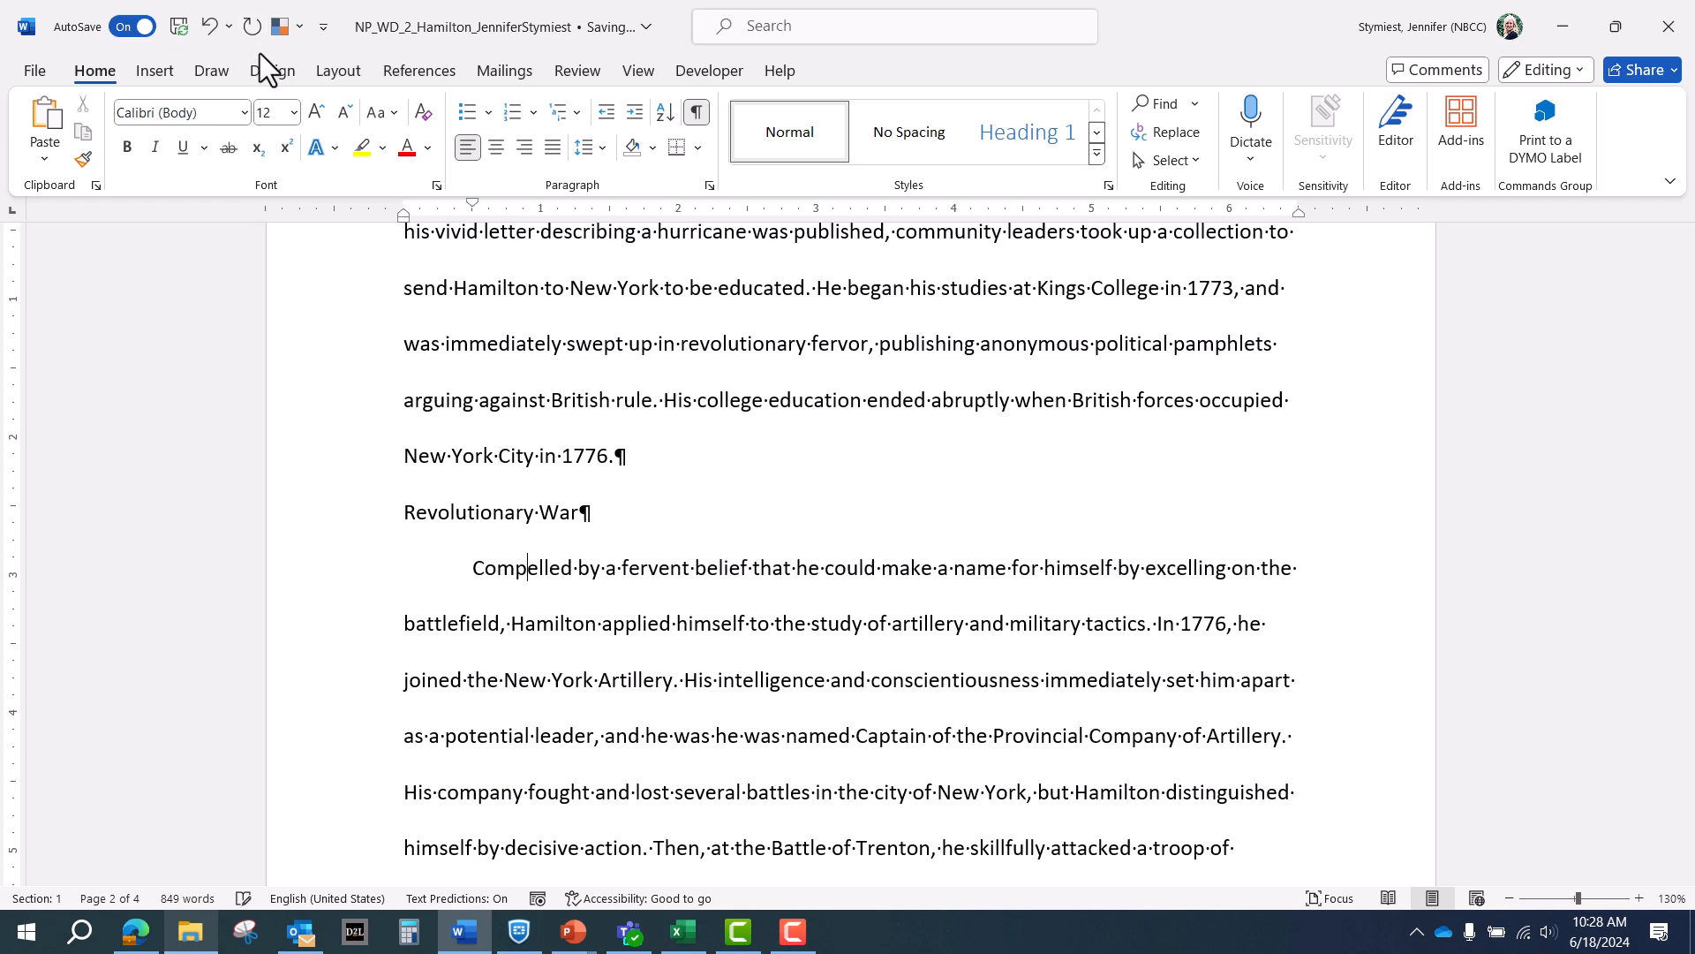
Step: Repeat the first-line indent on the paragraphs starting "His heroics at the Battle of Trenton" and "Hamilton spent the winter of 1777"
scroll(493, 536, "down", 4)
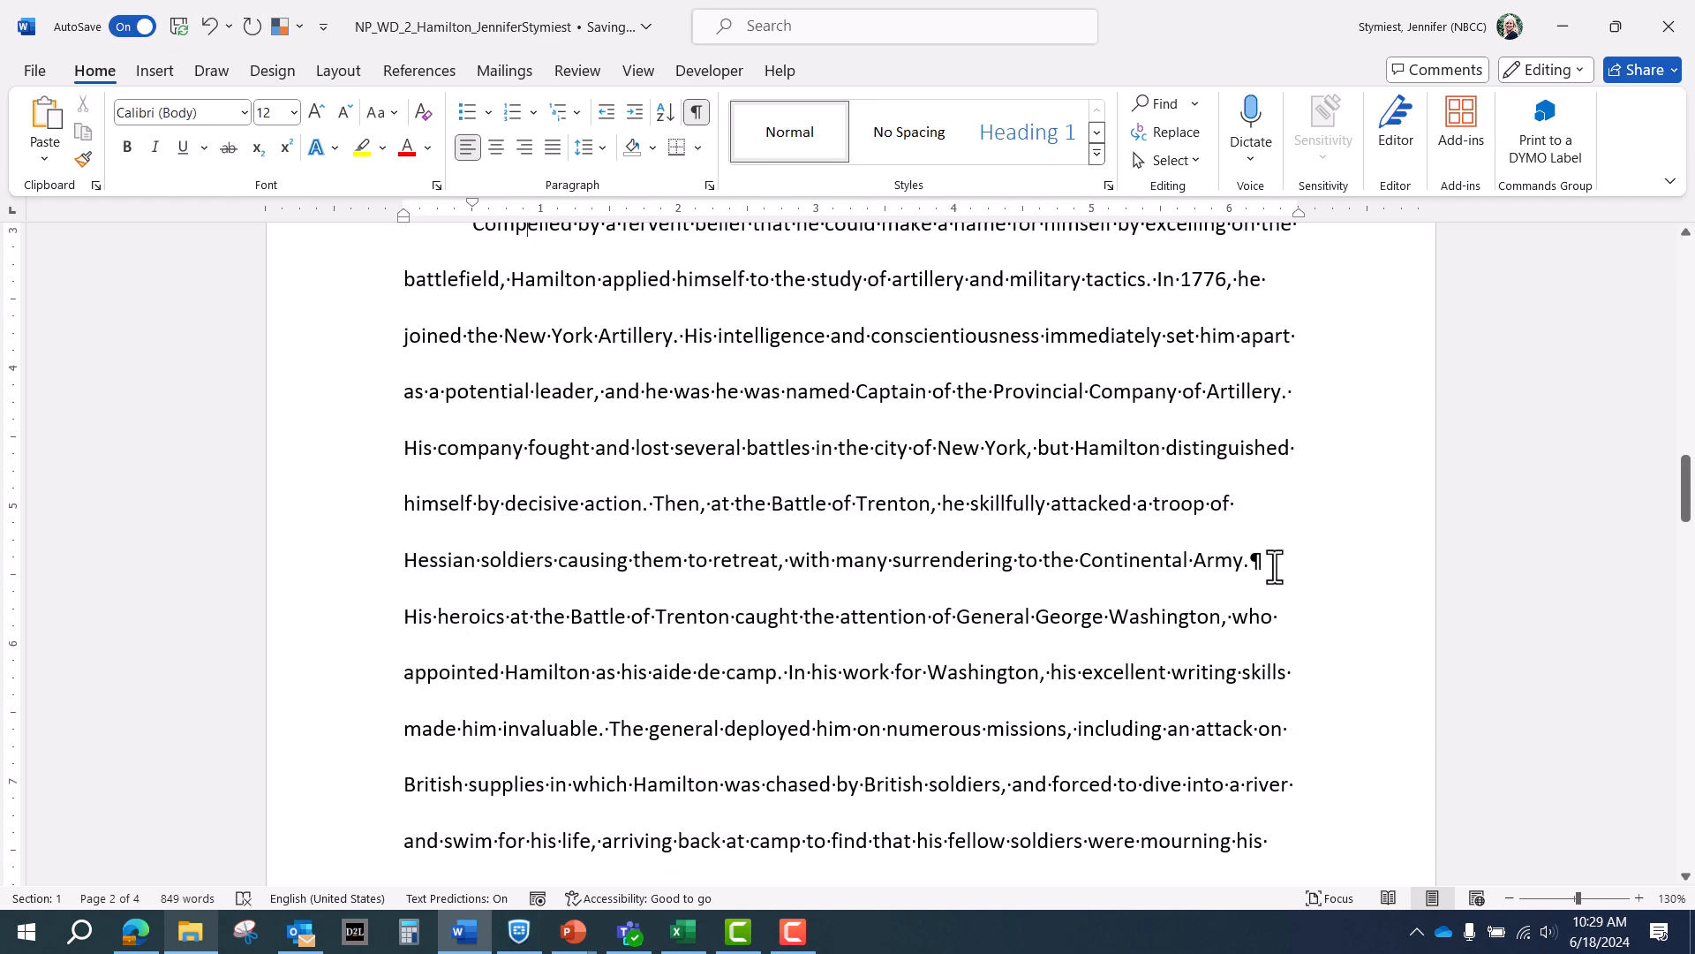
left_click(431, 615)
left_click(251, 33)
scroll(549, 560, "down", 3)
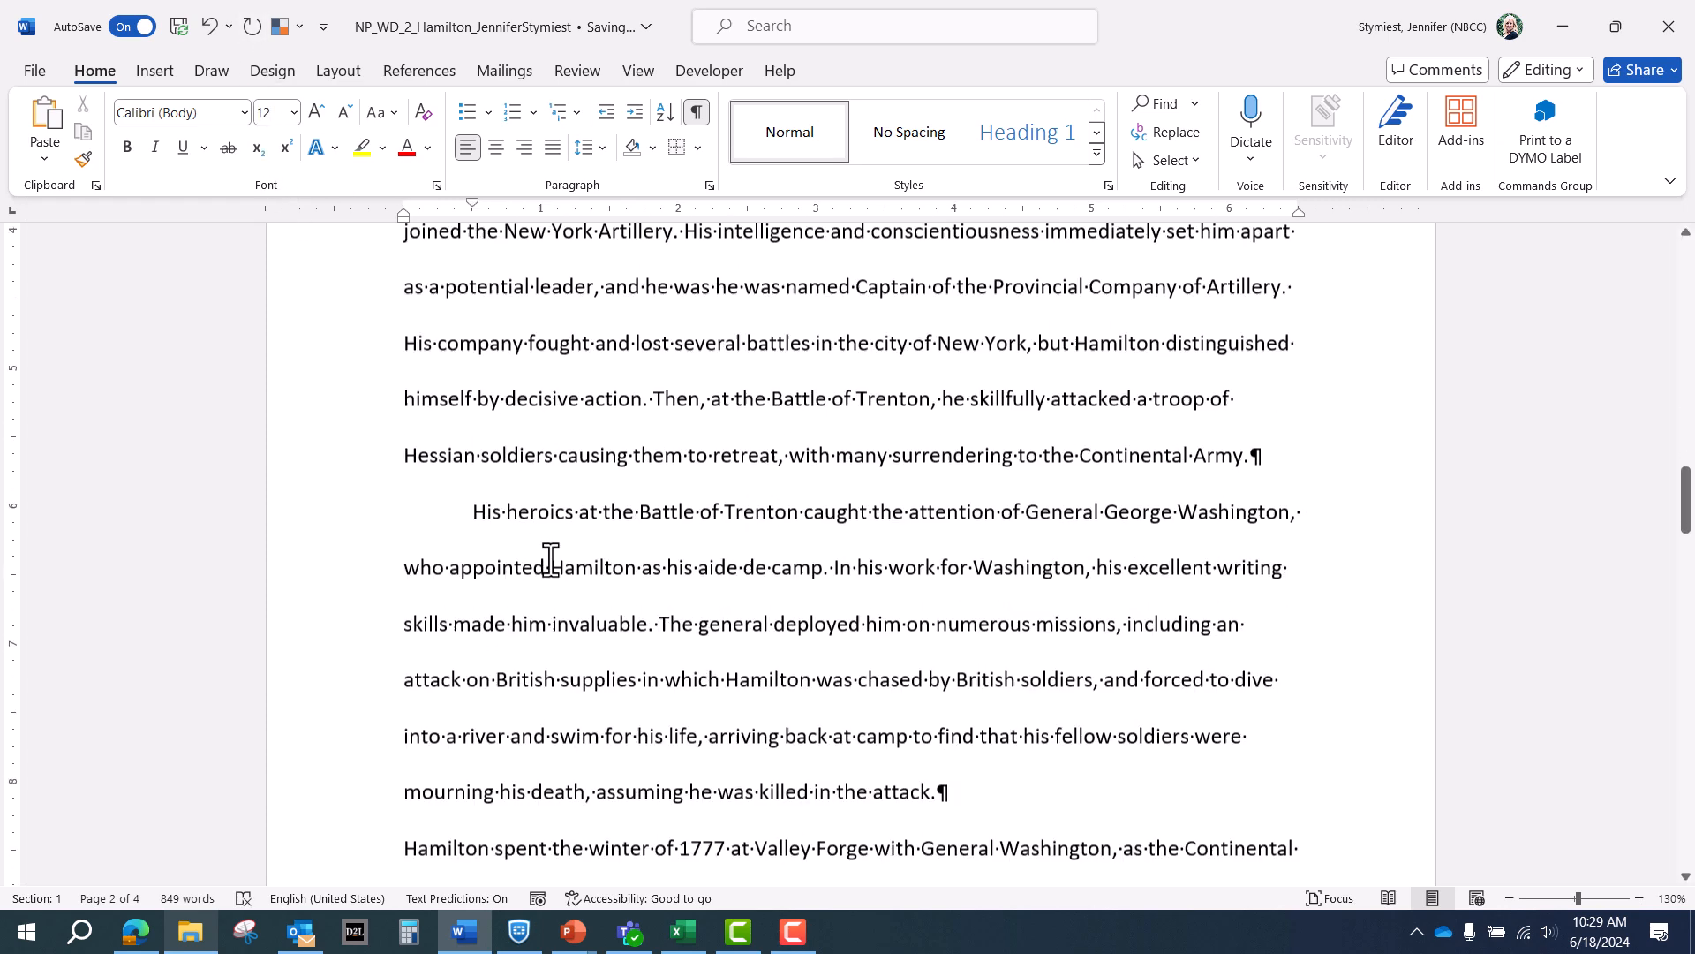
left_click(459, 609)
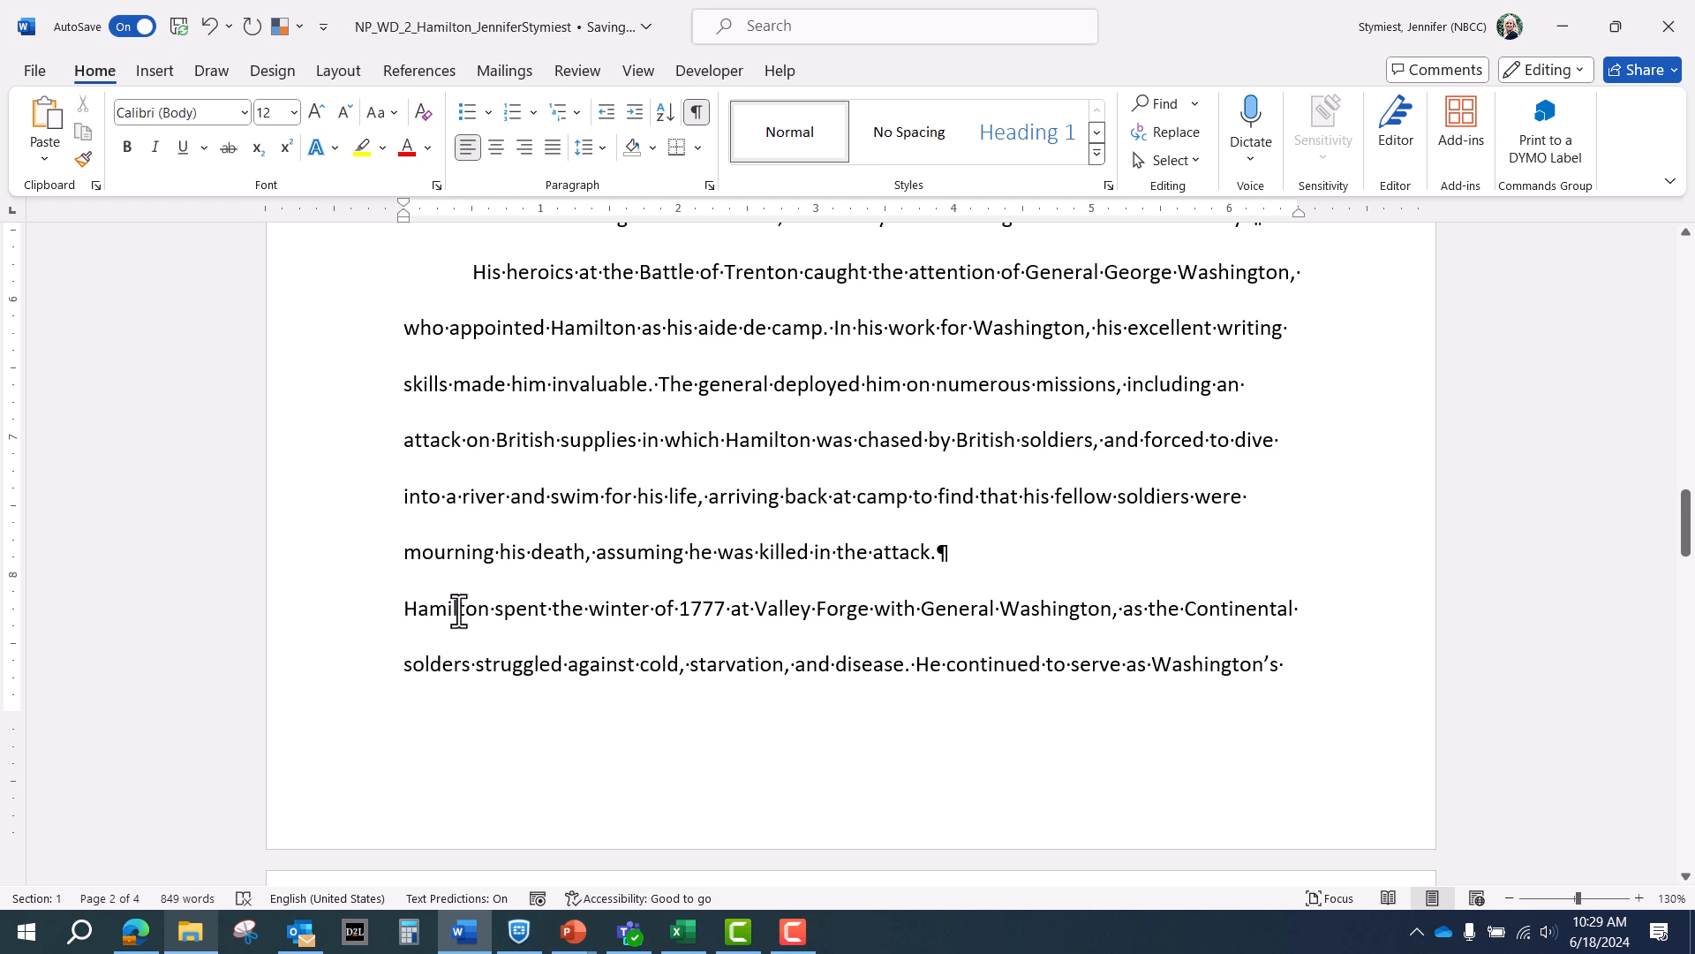
left_click(246, 35)
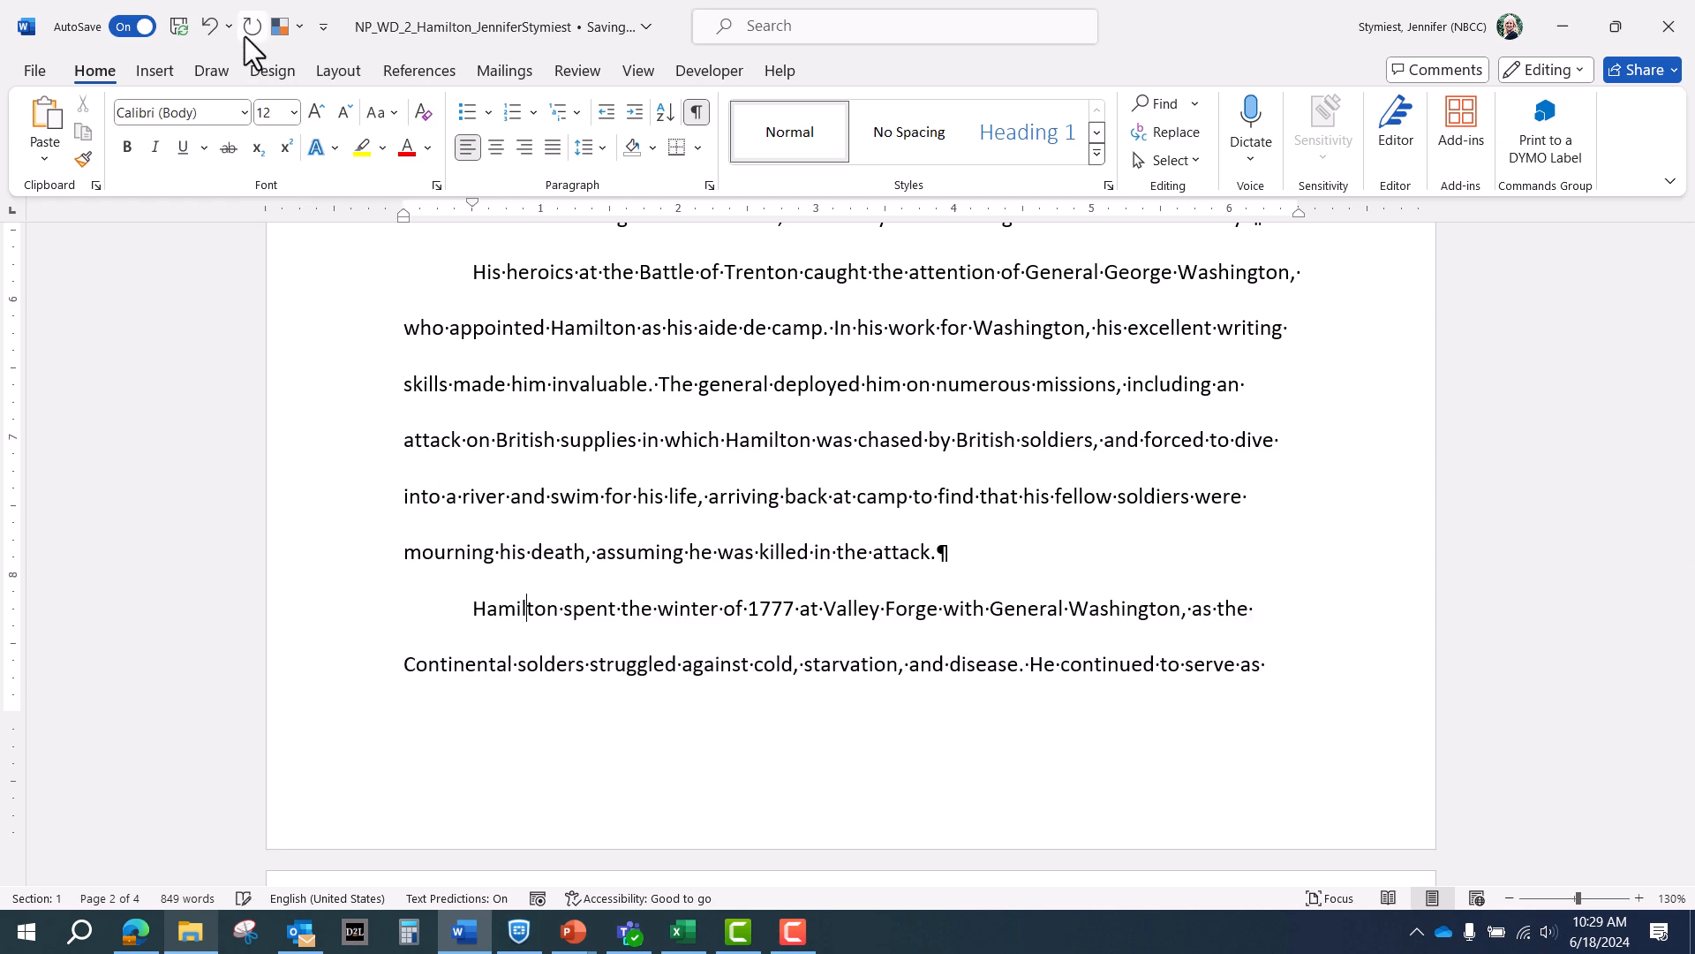
Step: Repeat the first-line indent on the paragraphs starting "After the war ended" and "After the Constitution was ratified"
scroll(639, 530, "down", 4)
scroll(637, 531, "down", 3)
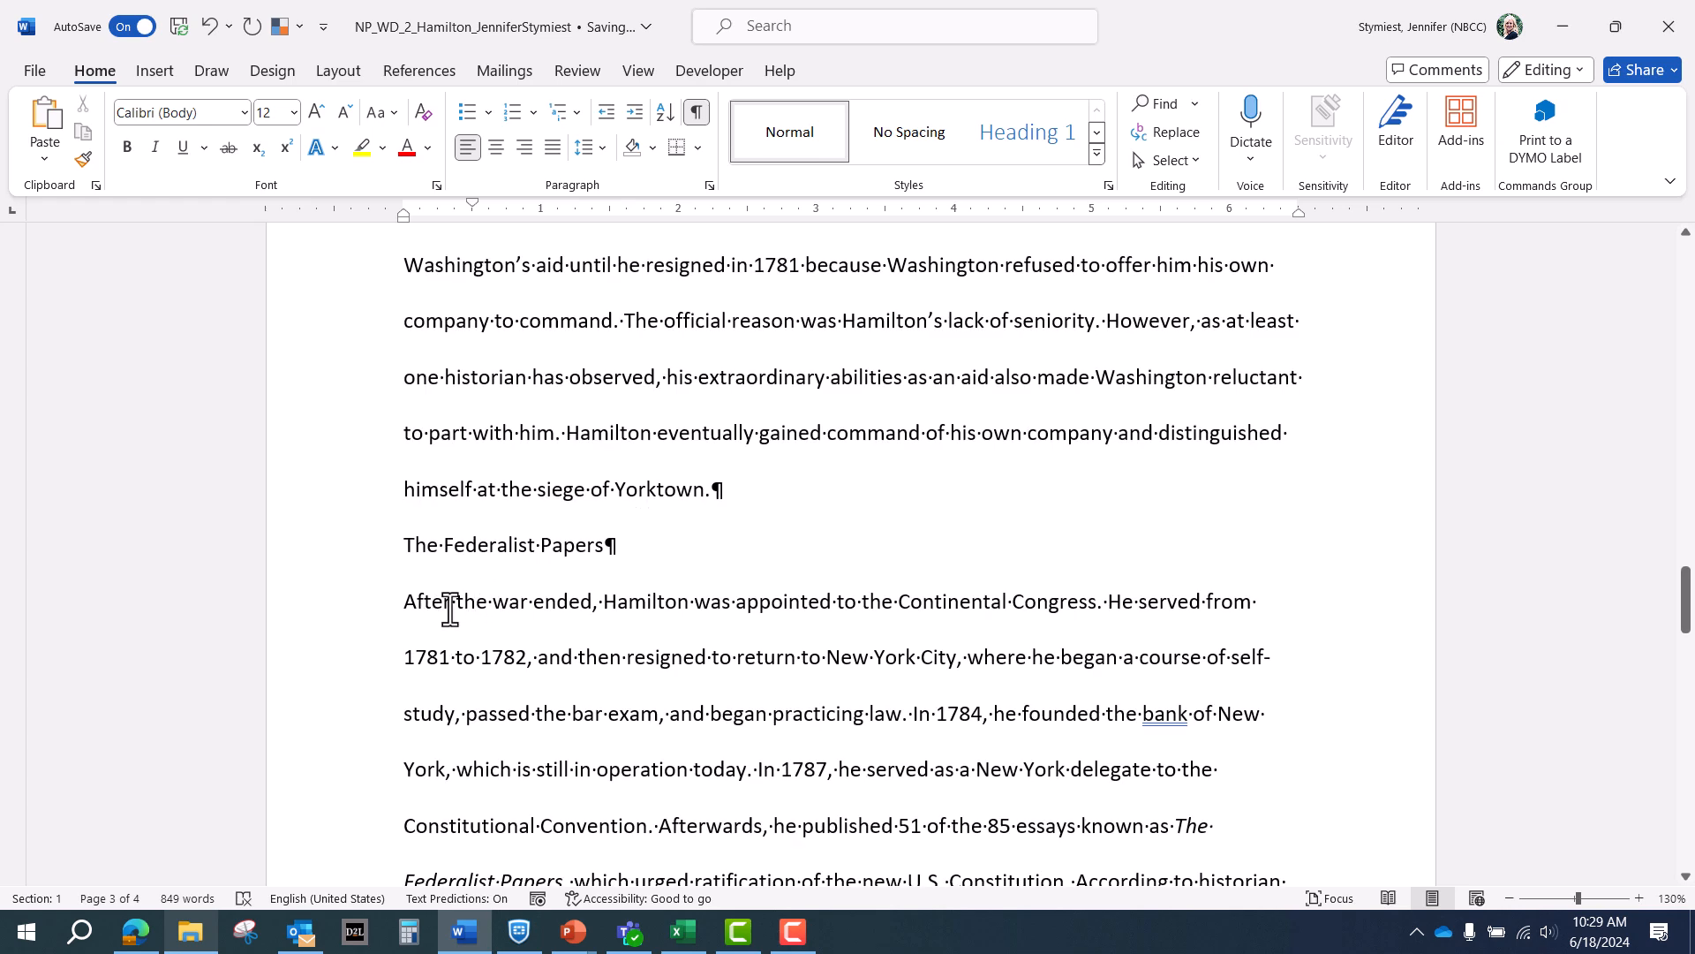
left_click(446, 616)
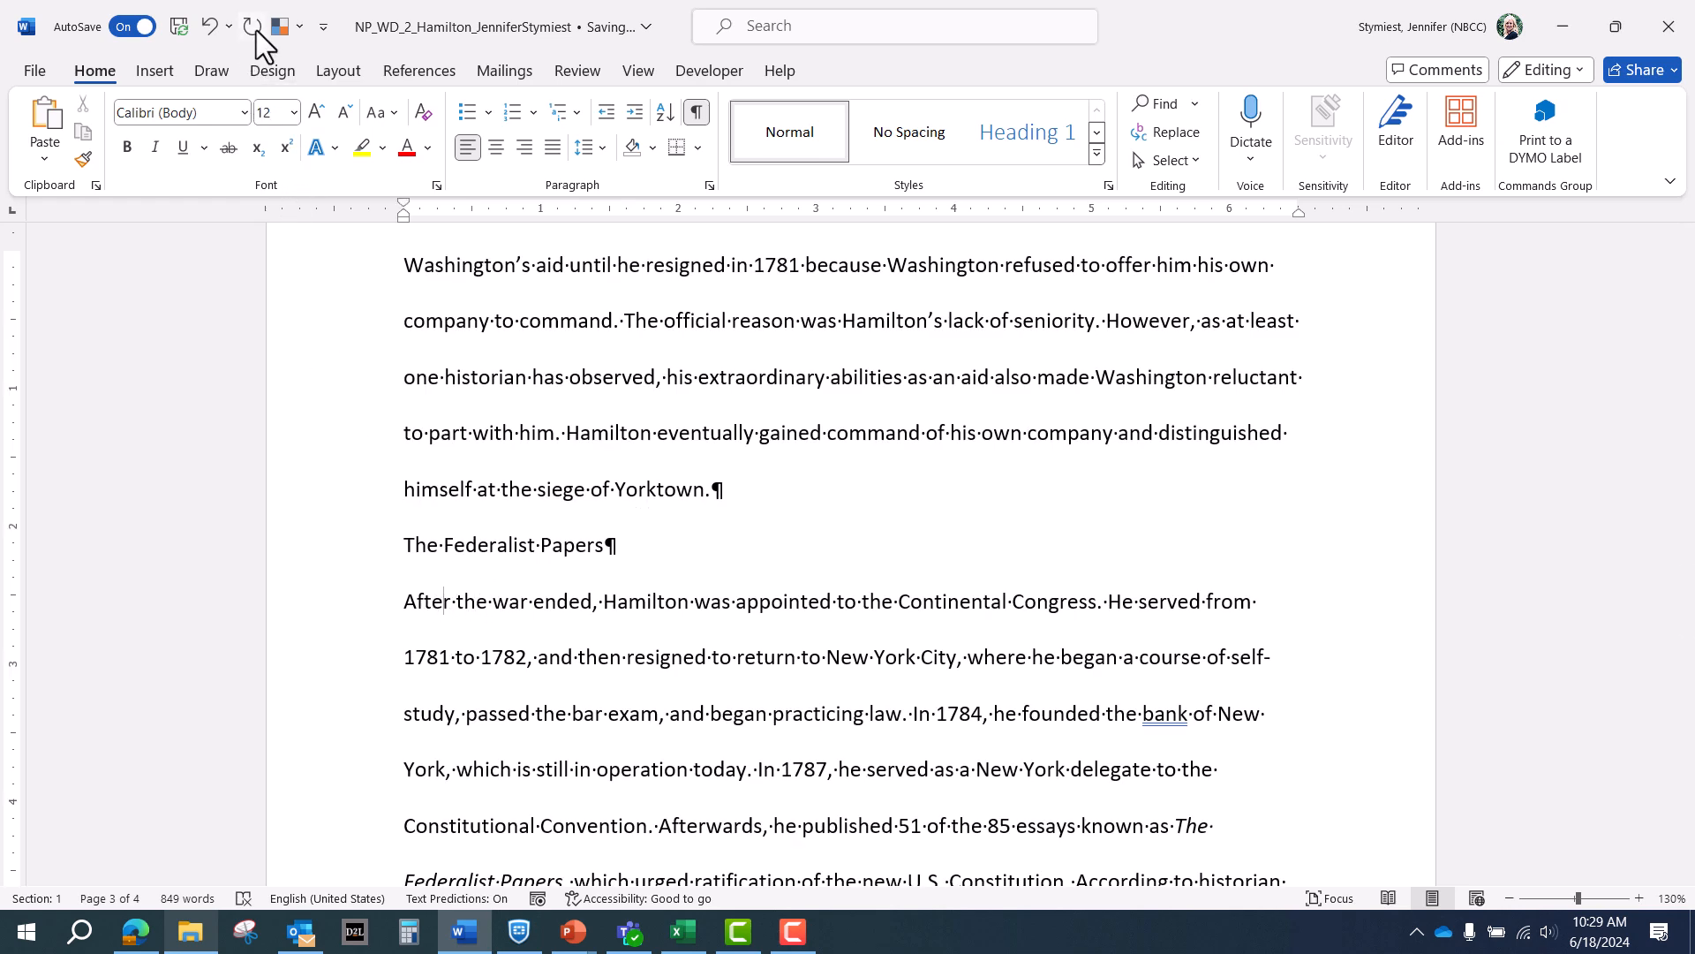
left_click(254, 28)
scroll(556, 477, "down", 2)
scroll(561, 496, "down", 3)
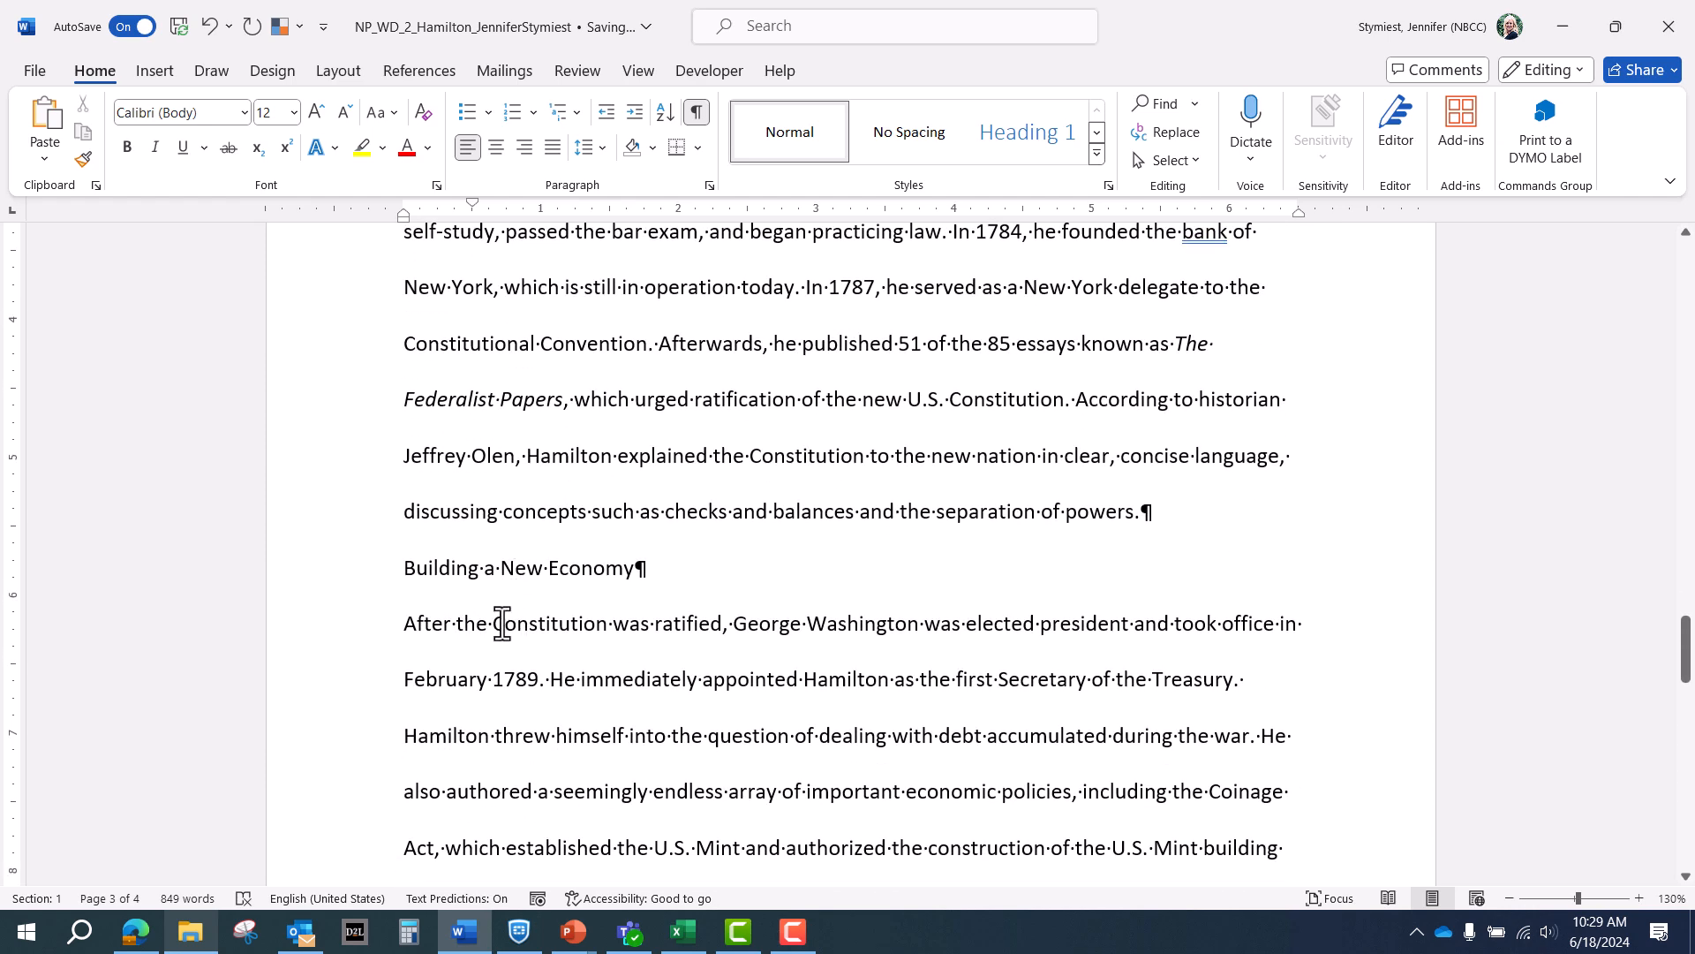
left_click(444, 628)
left_click(256, 28)
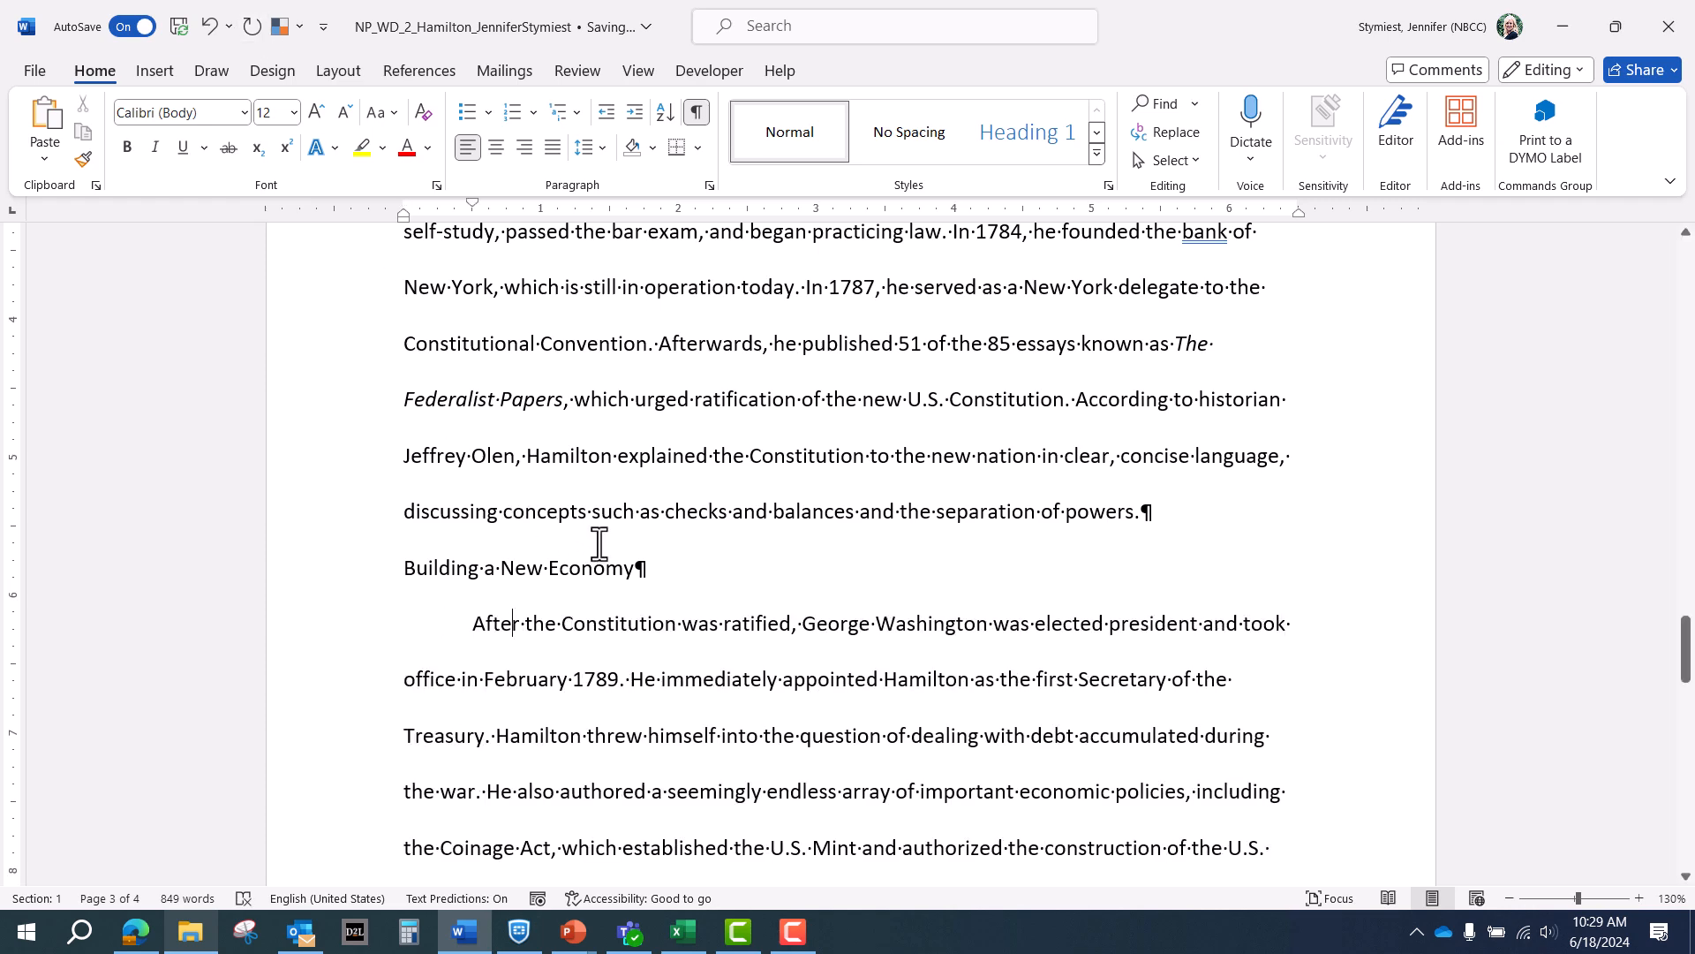
Step: Repeat the first-line indent on the final body paragraph, starting "In 1791, the Bank of the United States"
scroll(681, 605, "down", 2)
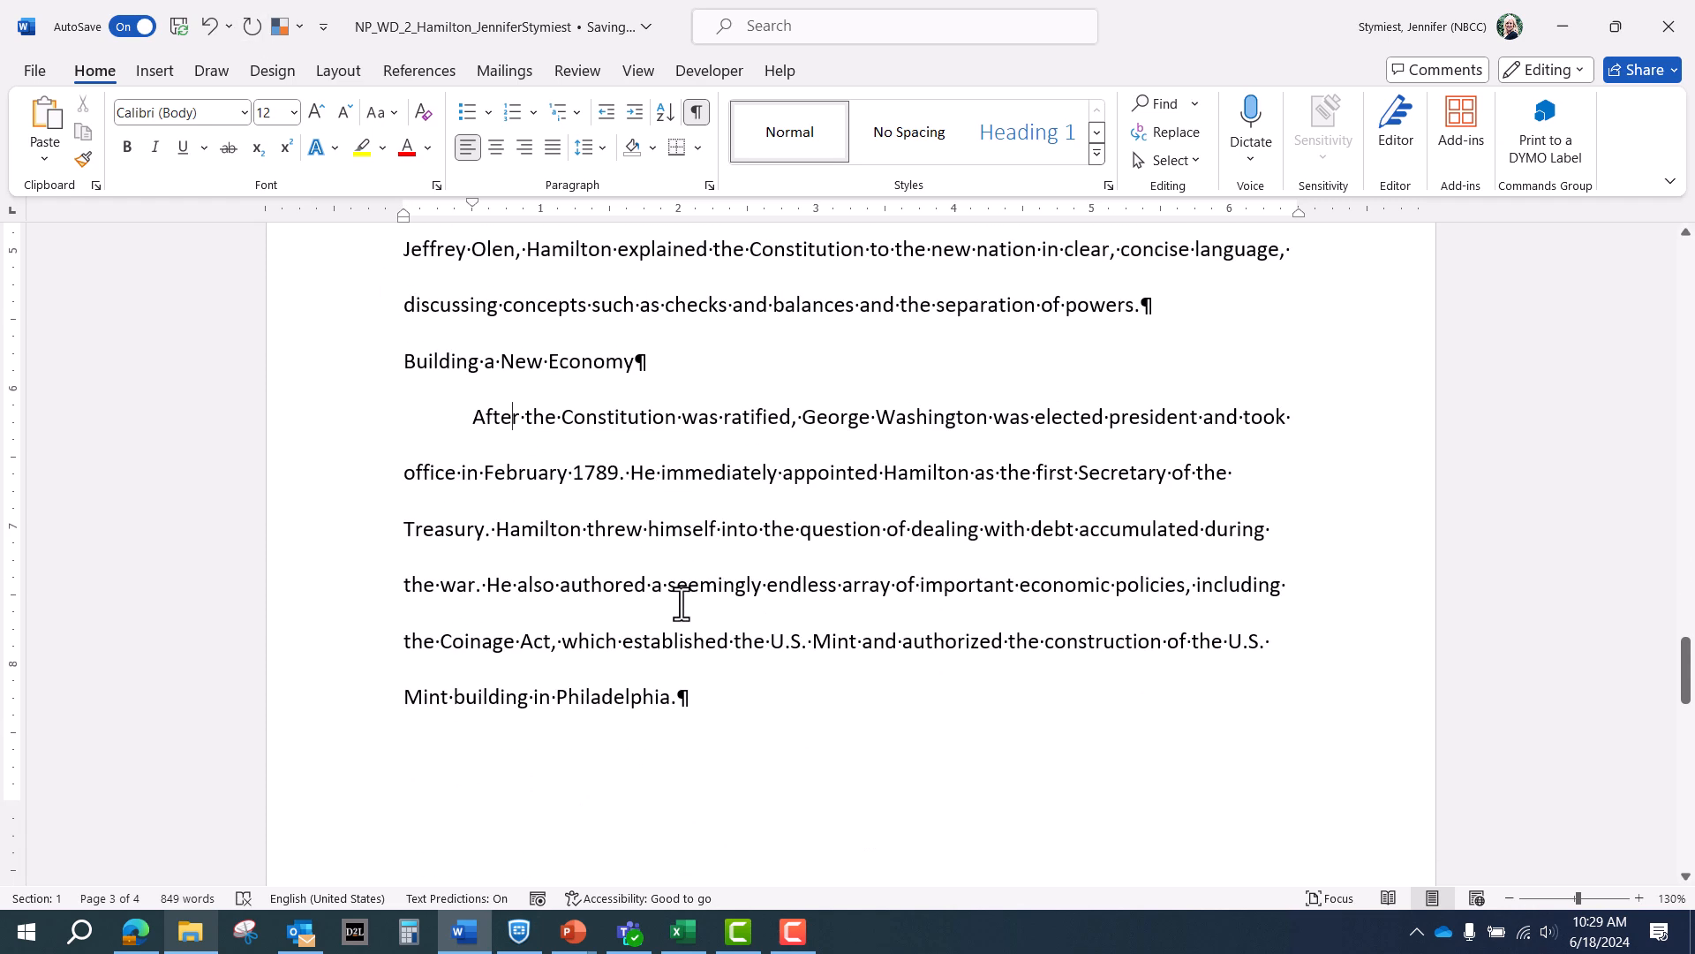
scroll(681, 605, "down", 5)
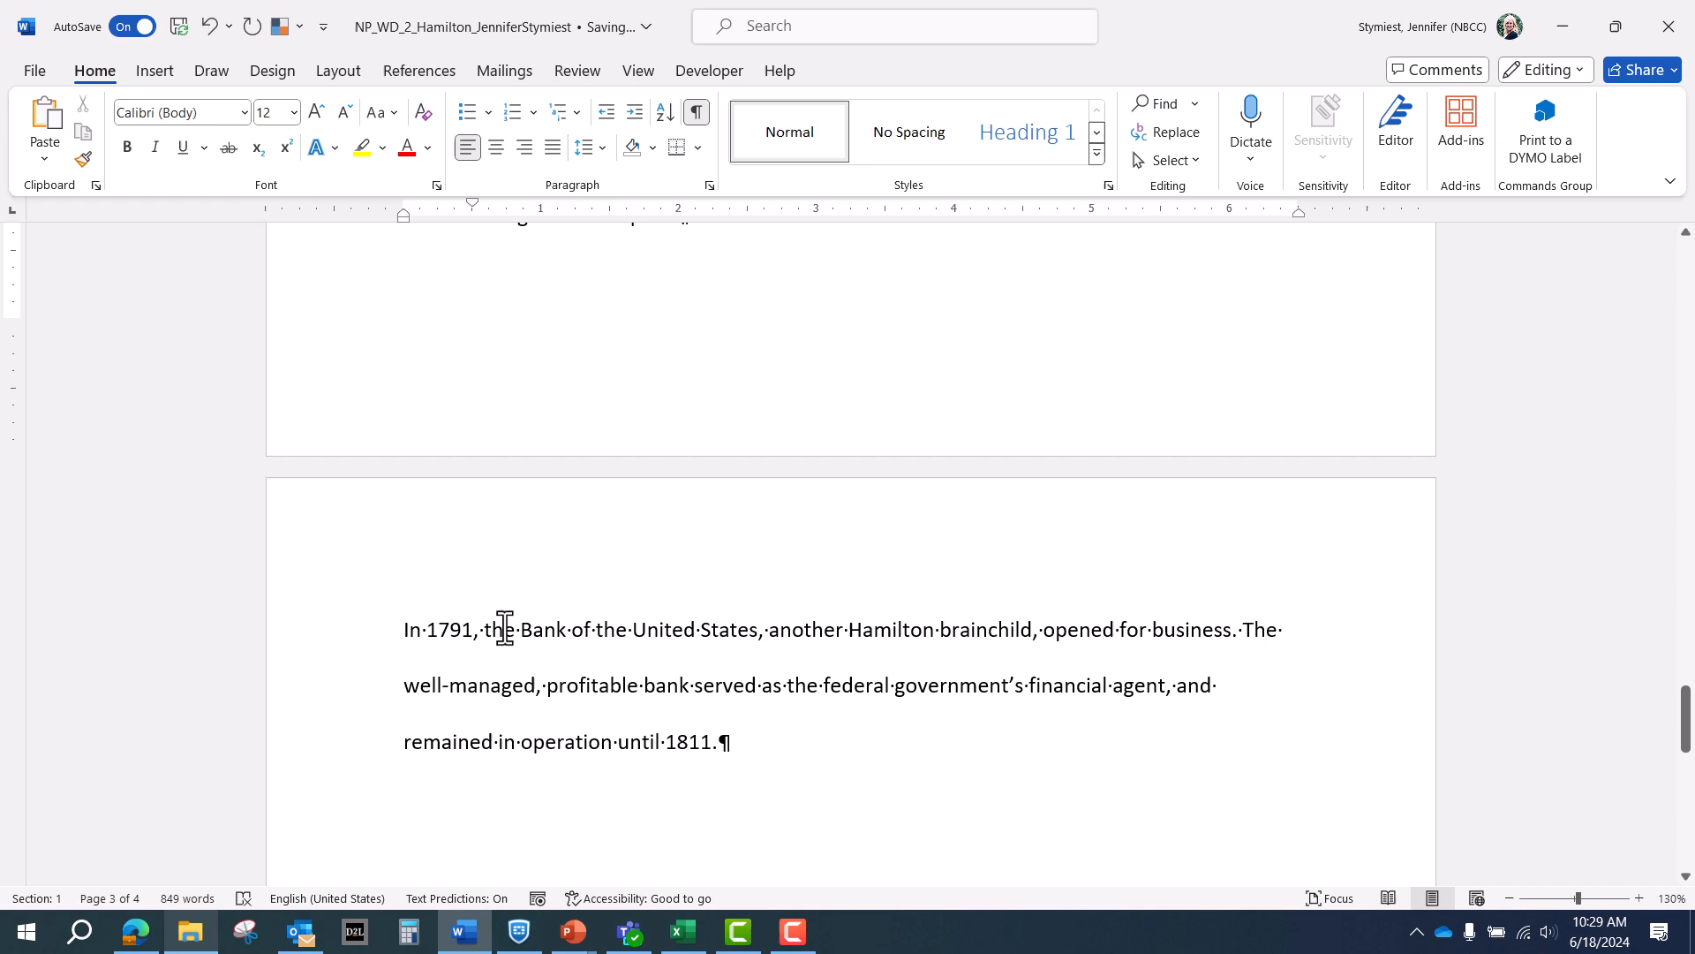
left_click(451, 629)
left_click(251, 27)
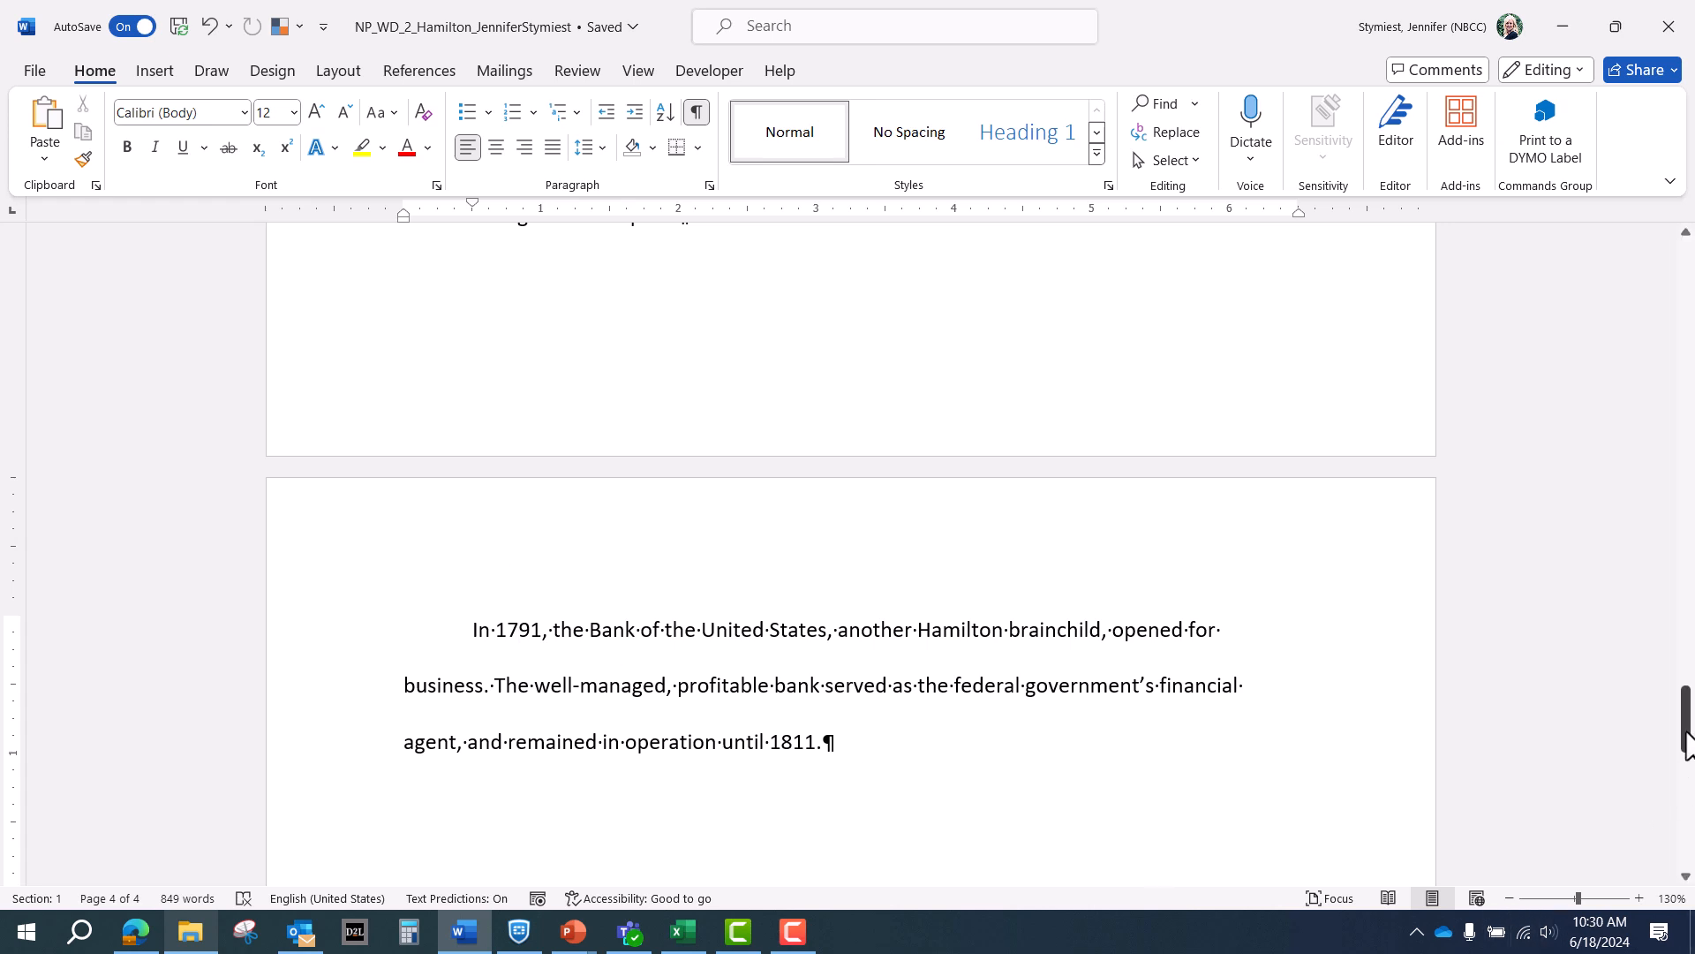
Step: From the document's beginning, insert a Plain Number 3 page number in the header, preceded by your last name and a space
left_click_drag(1685, 732, 1691, 327)
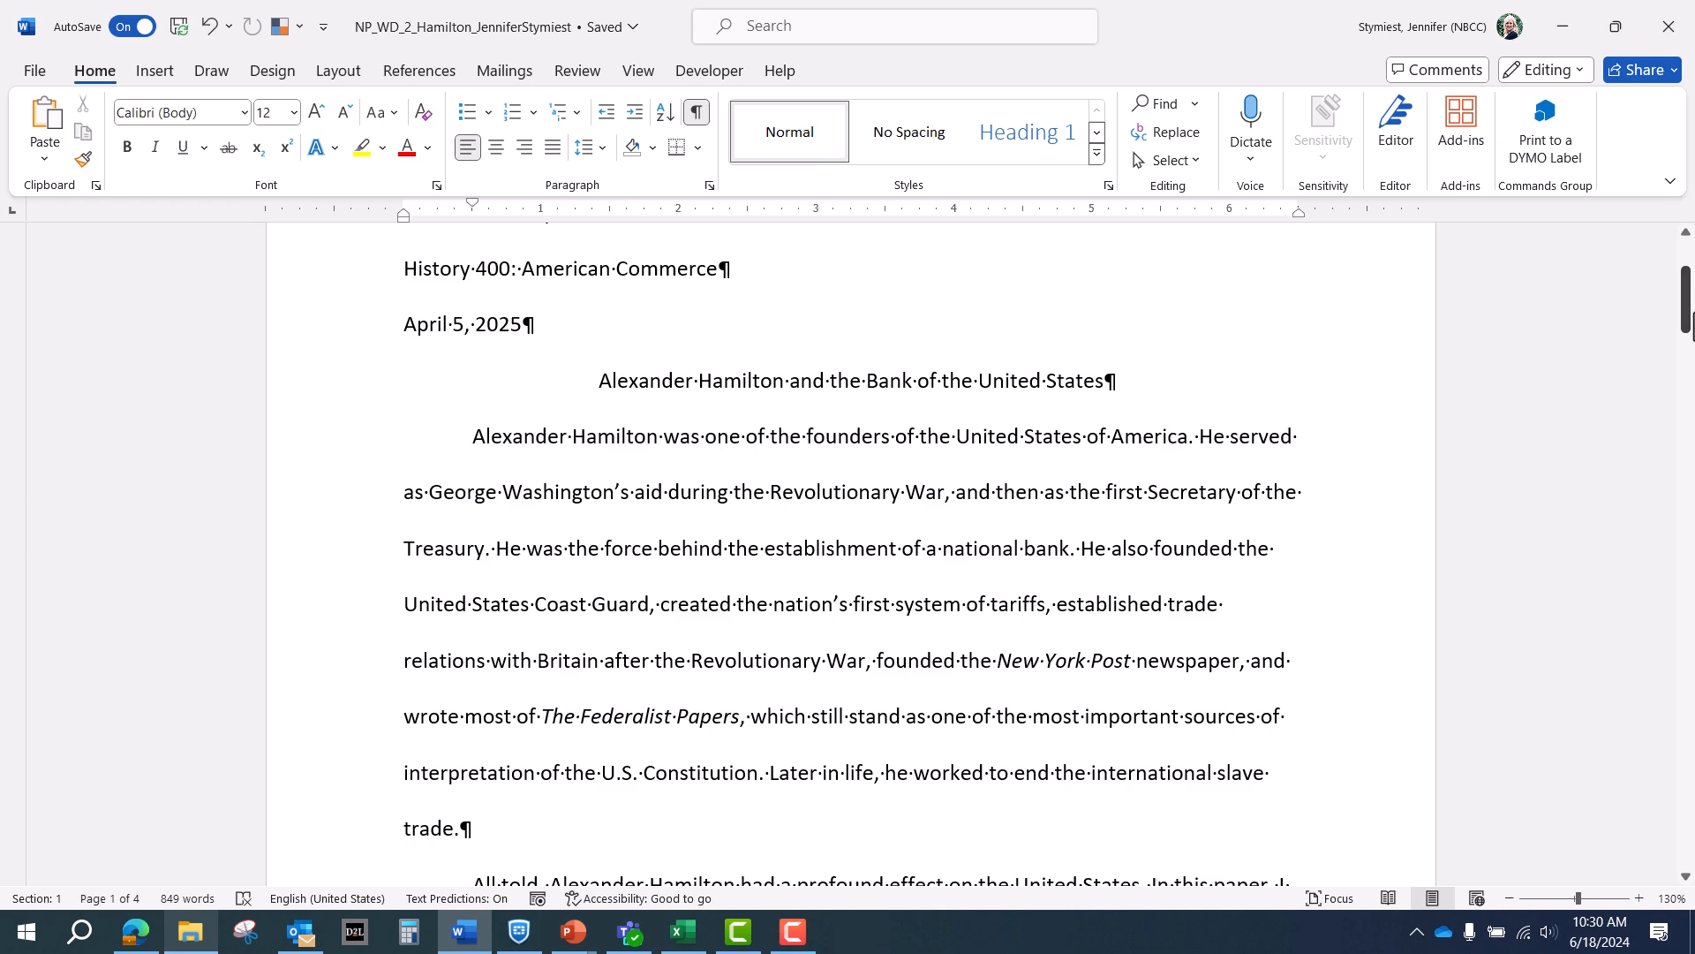
key("ctrl+Home")
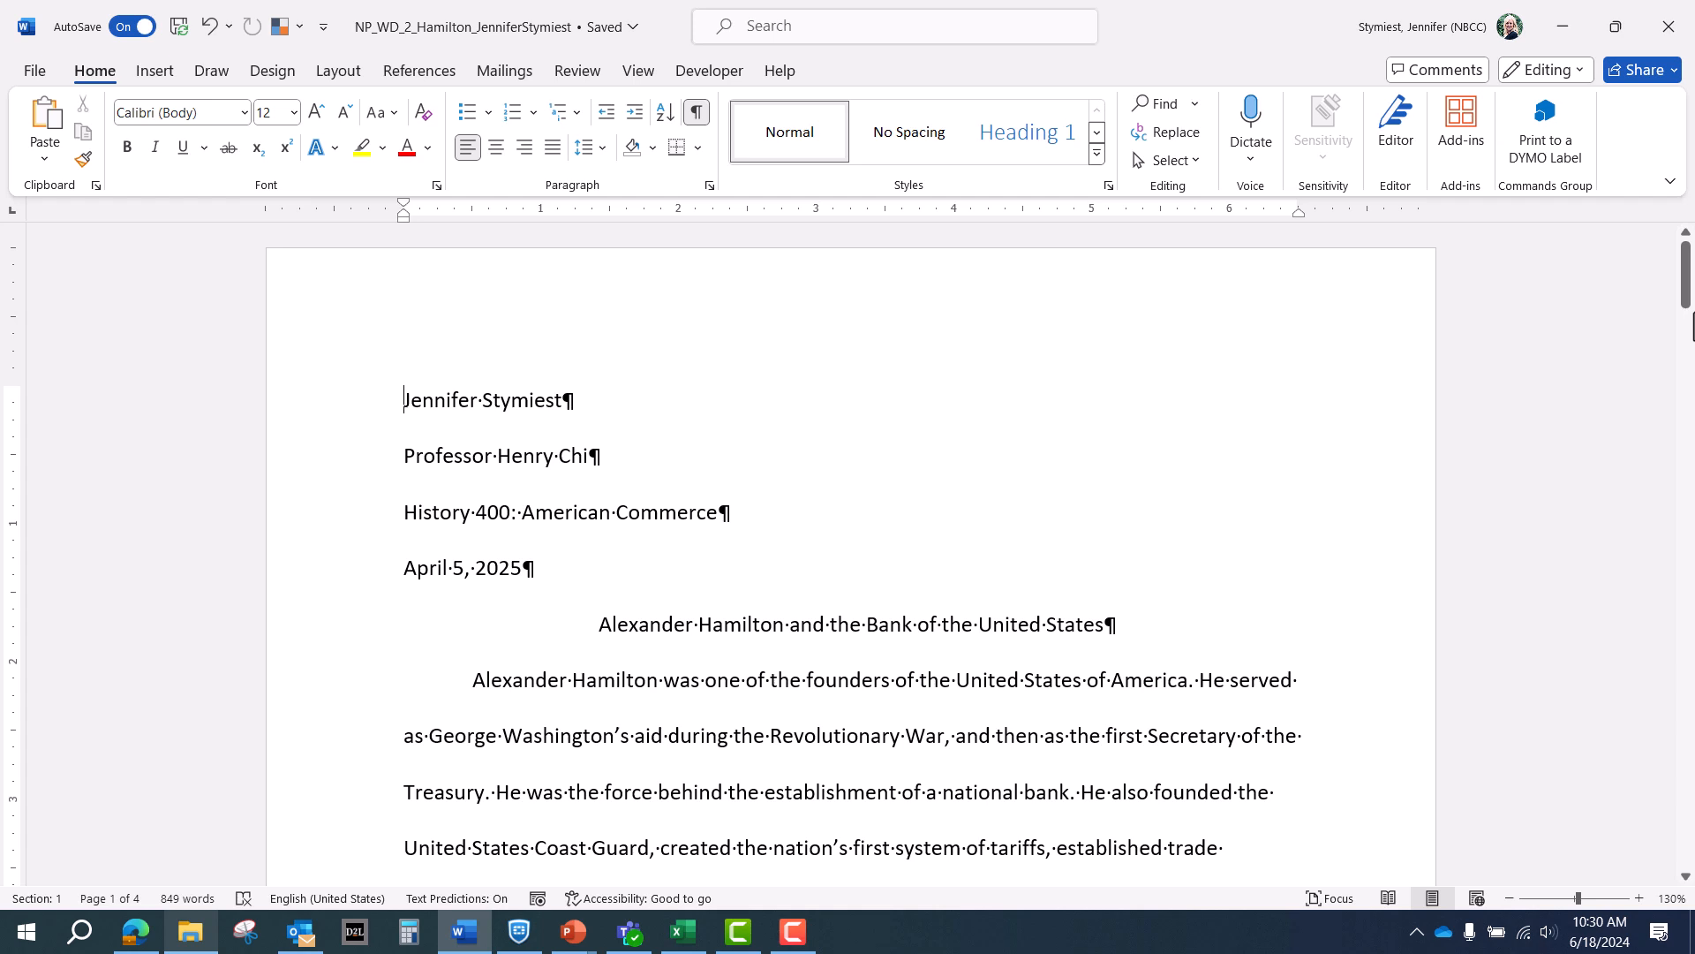
left_click(153, 70)
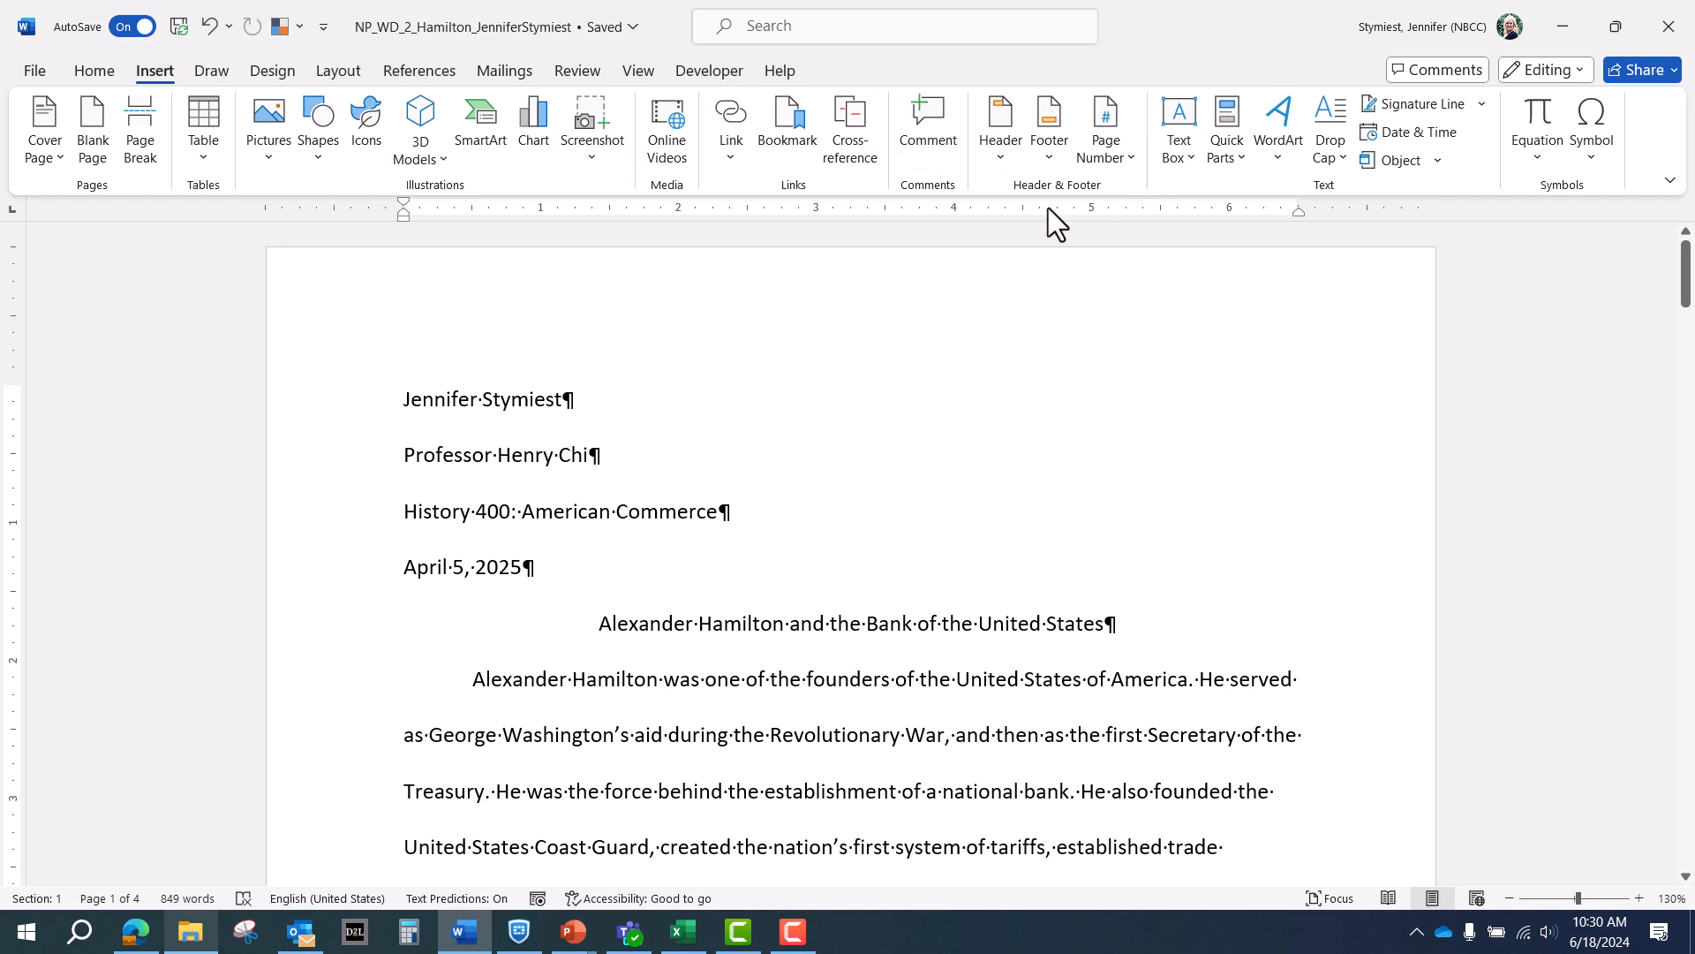
left_click(1125, 136)
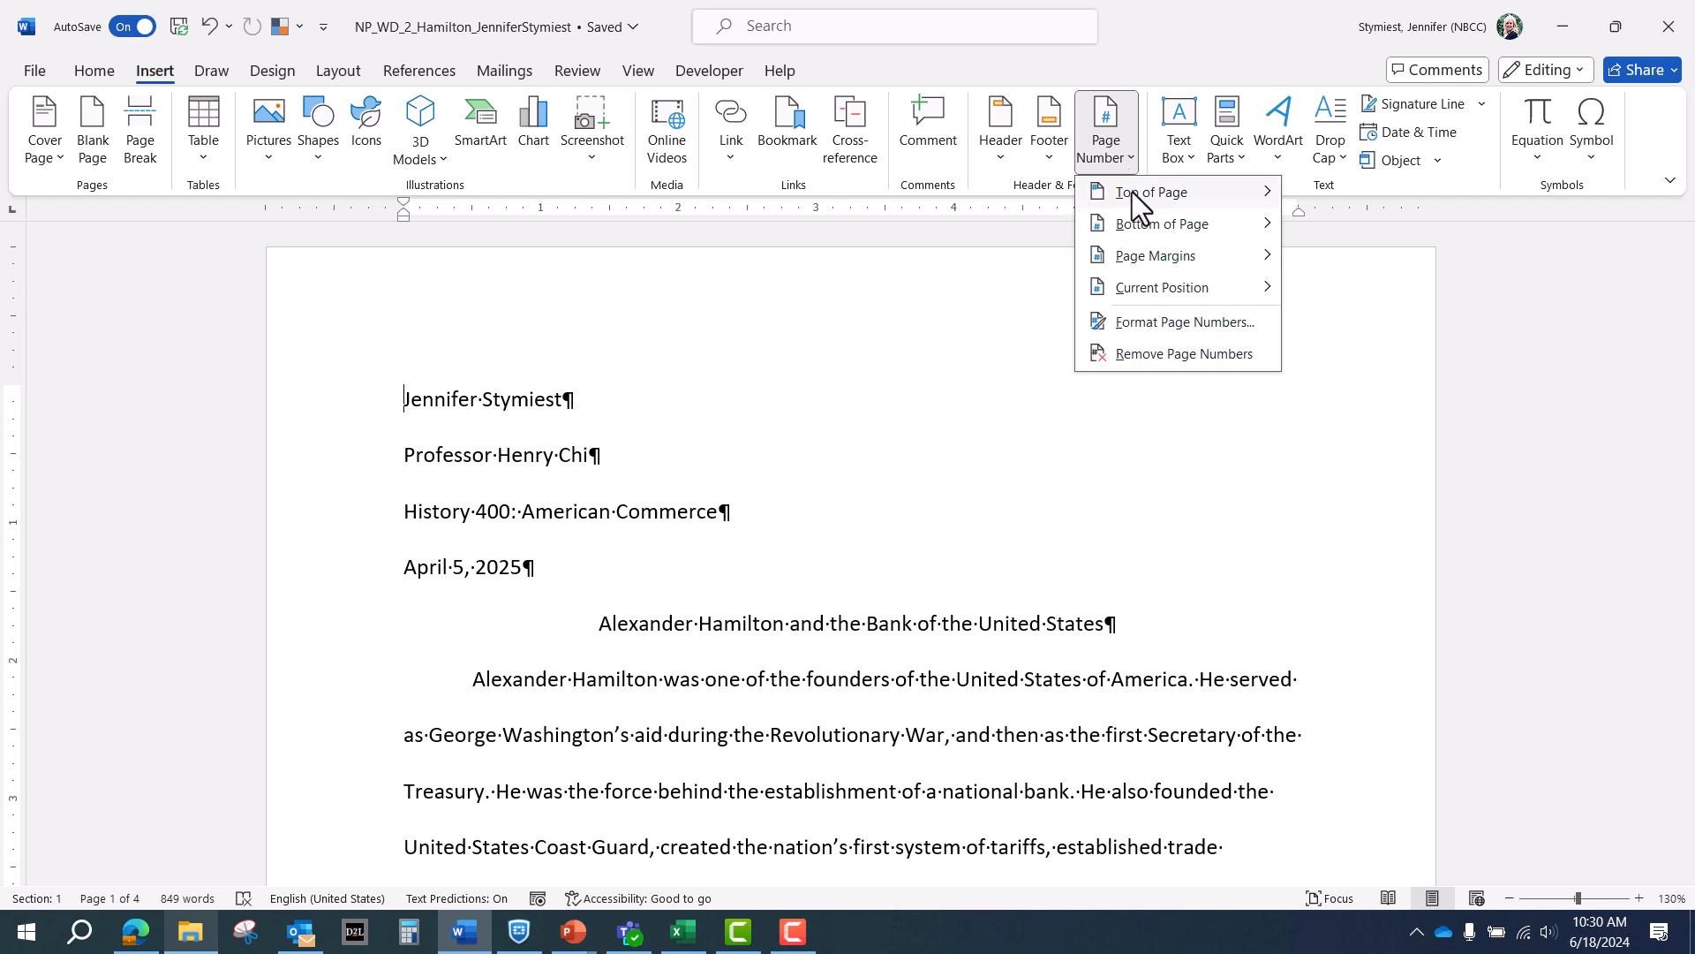
mouse_move(1132, 193)
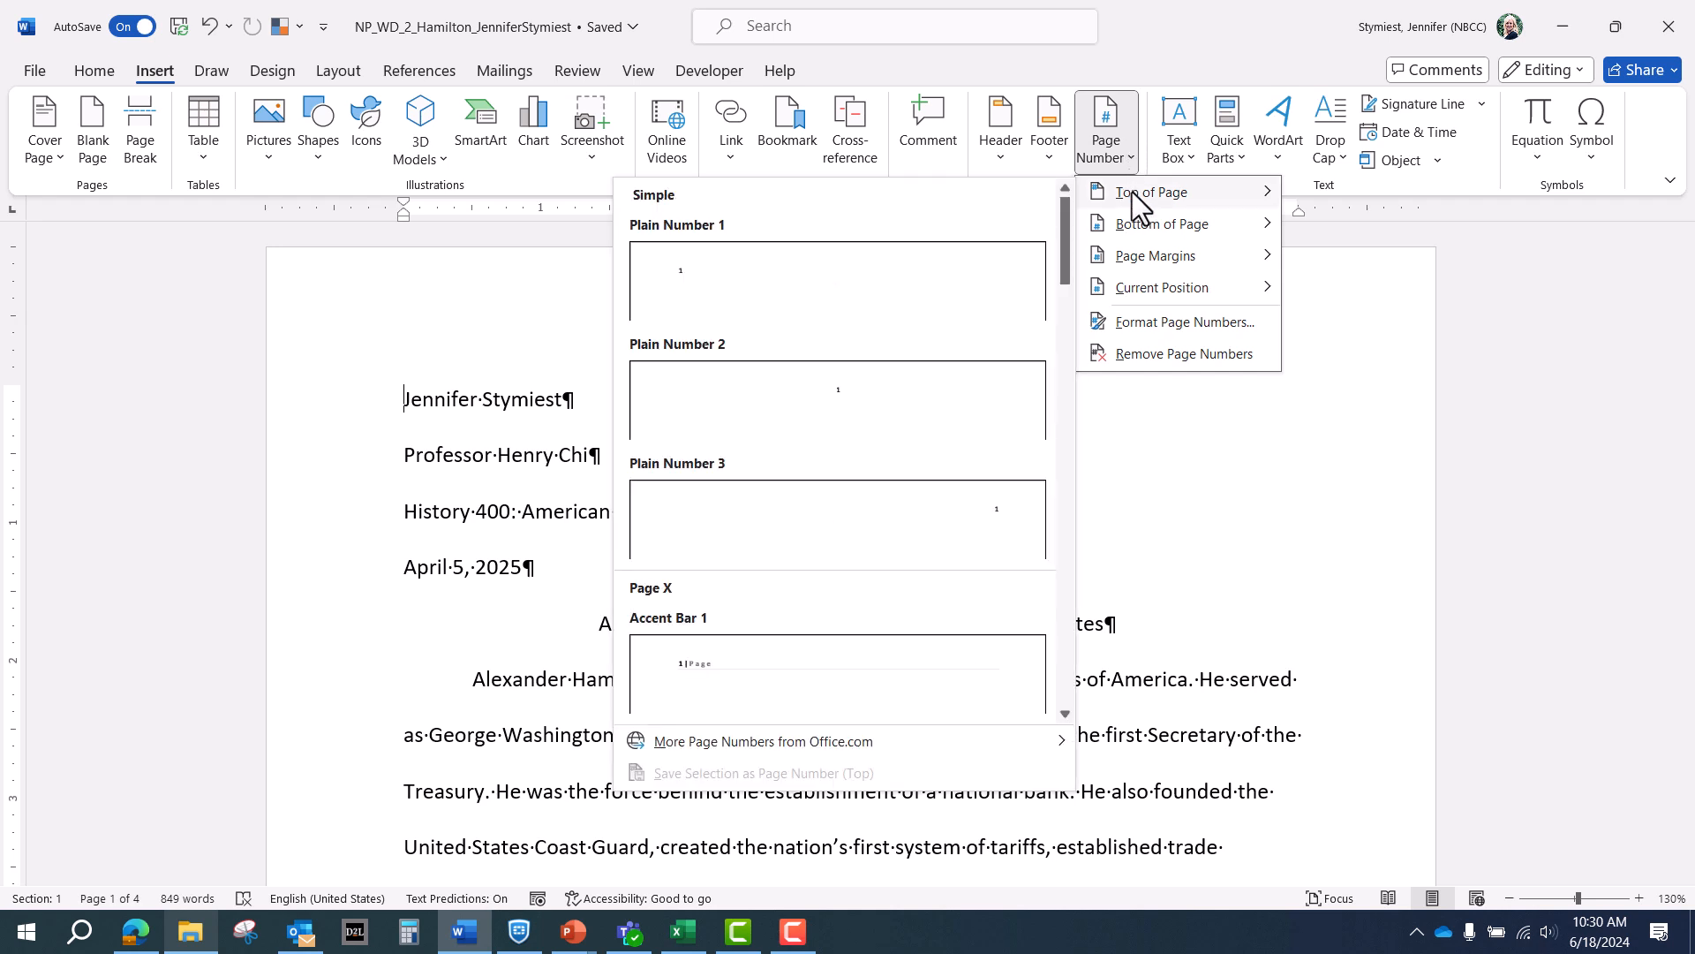
left_click(879, 507)
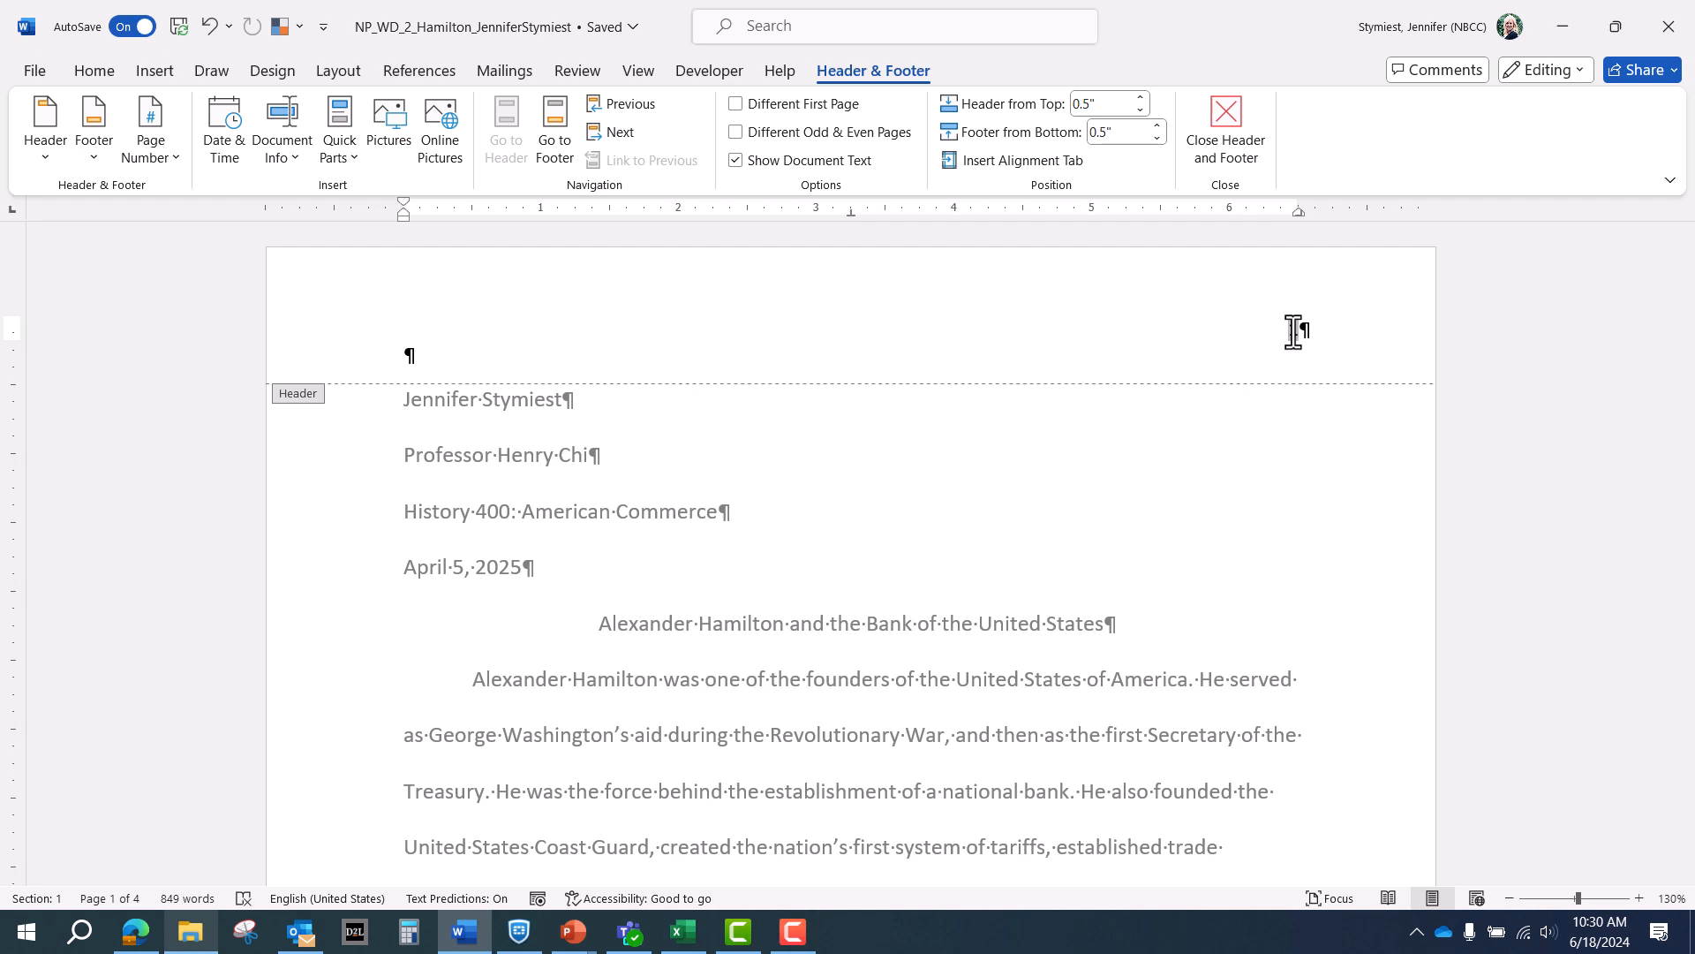
type("Stymiest 1")
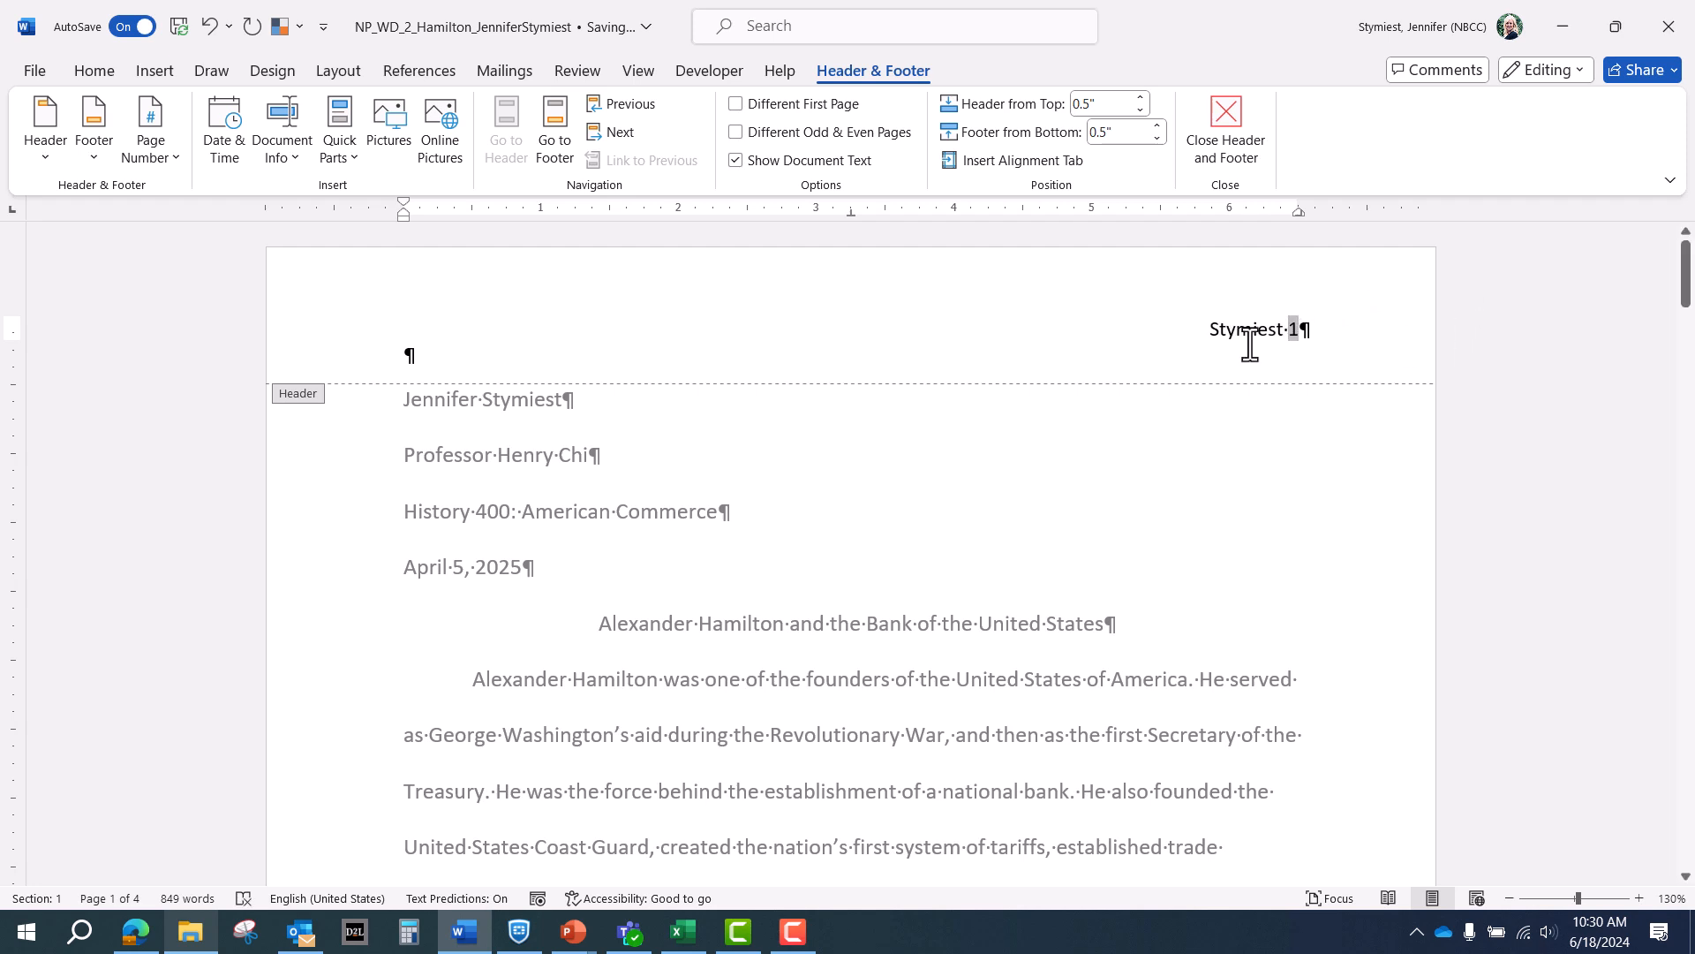
Step: Set the font size of the last name and page number in the header to 12 points
right_click(1256, 331)
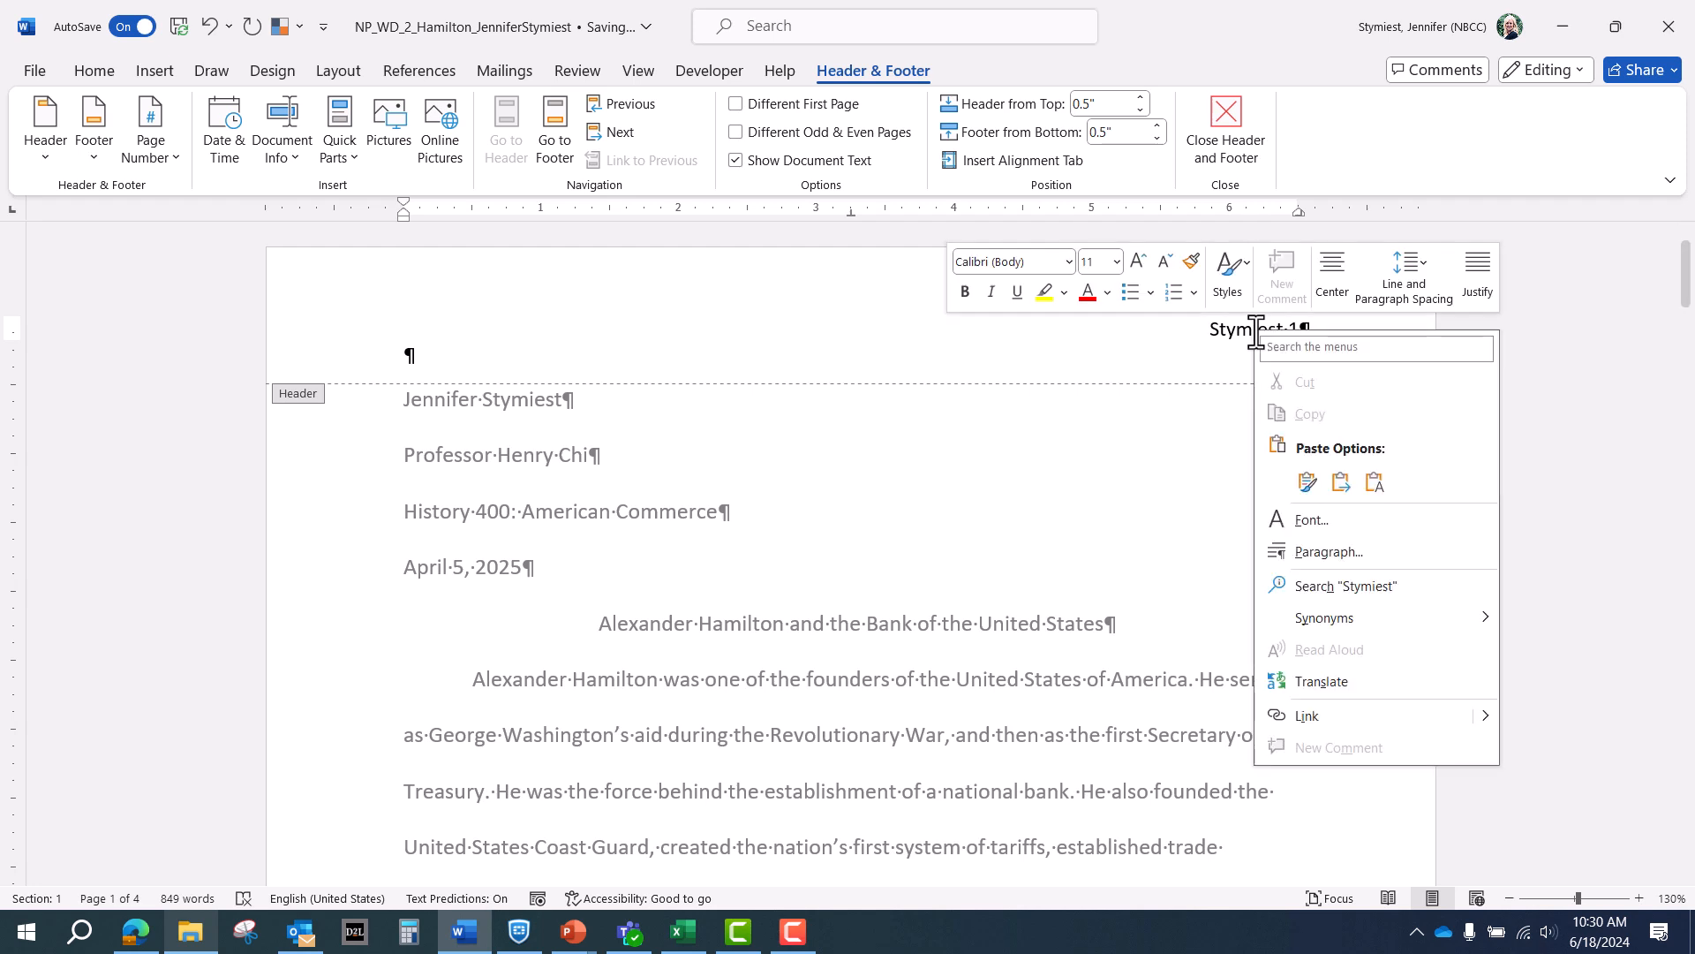
key("Escape")
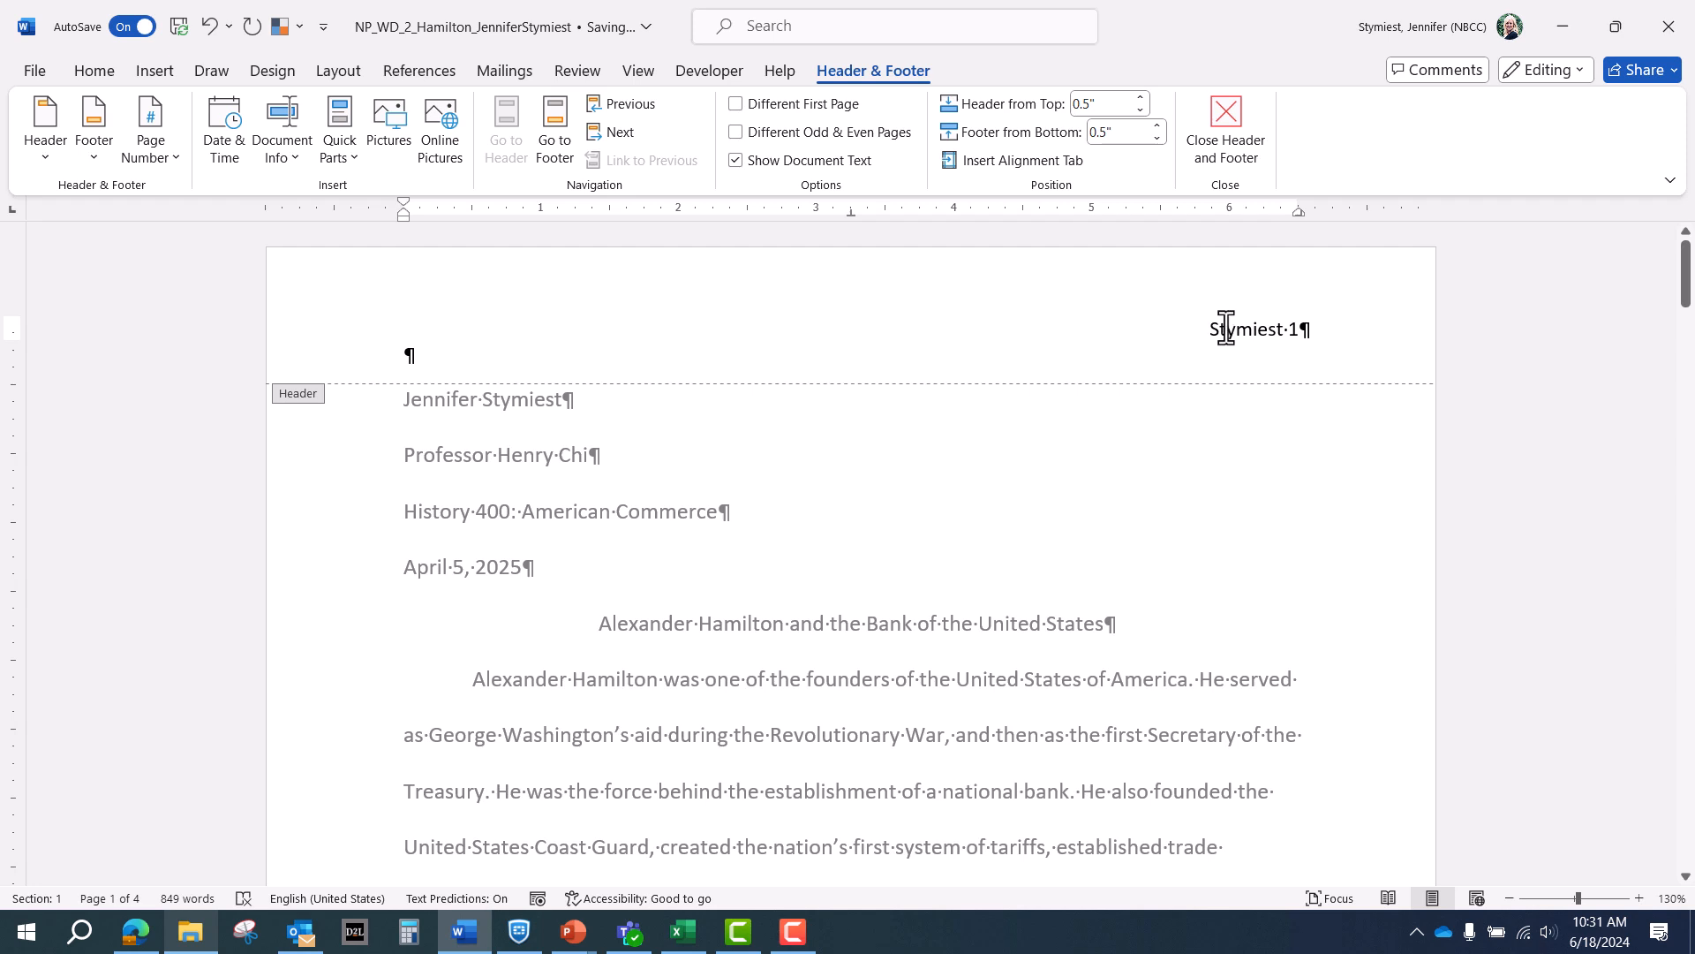
left_click_drag(1210, 331, 1297, 329)
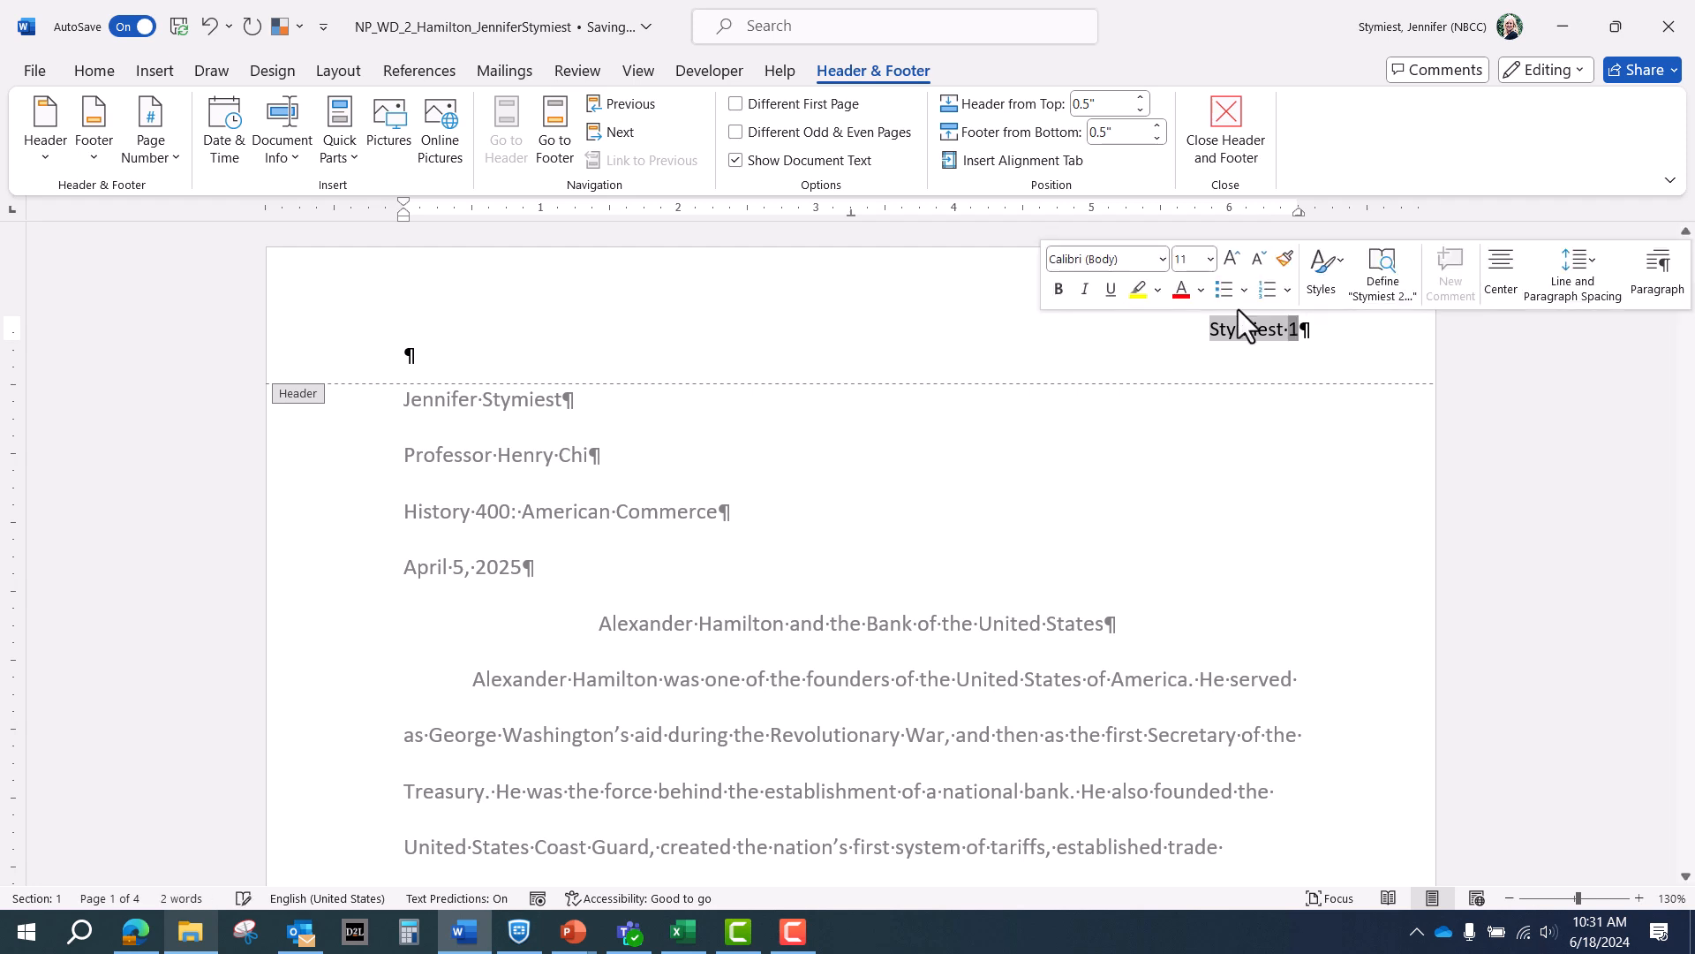
left_click(110, 72)
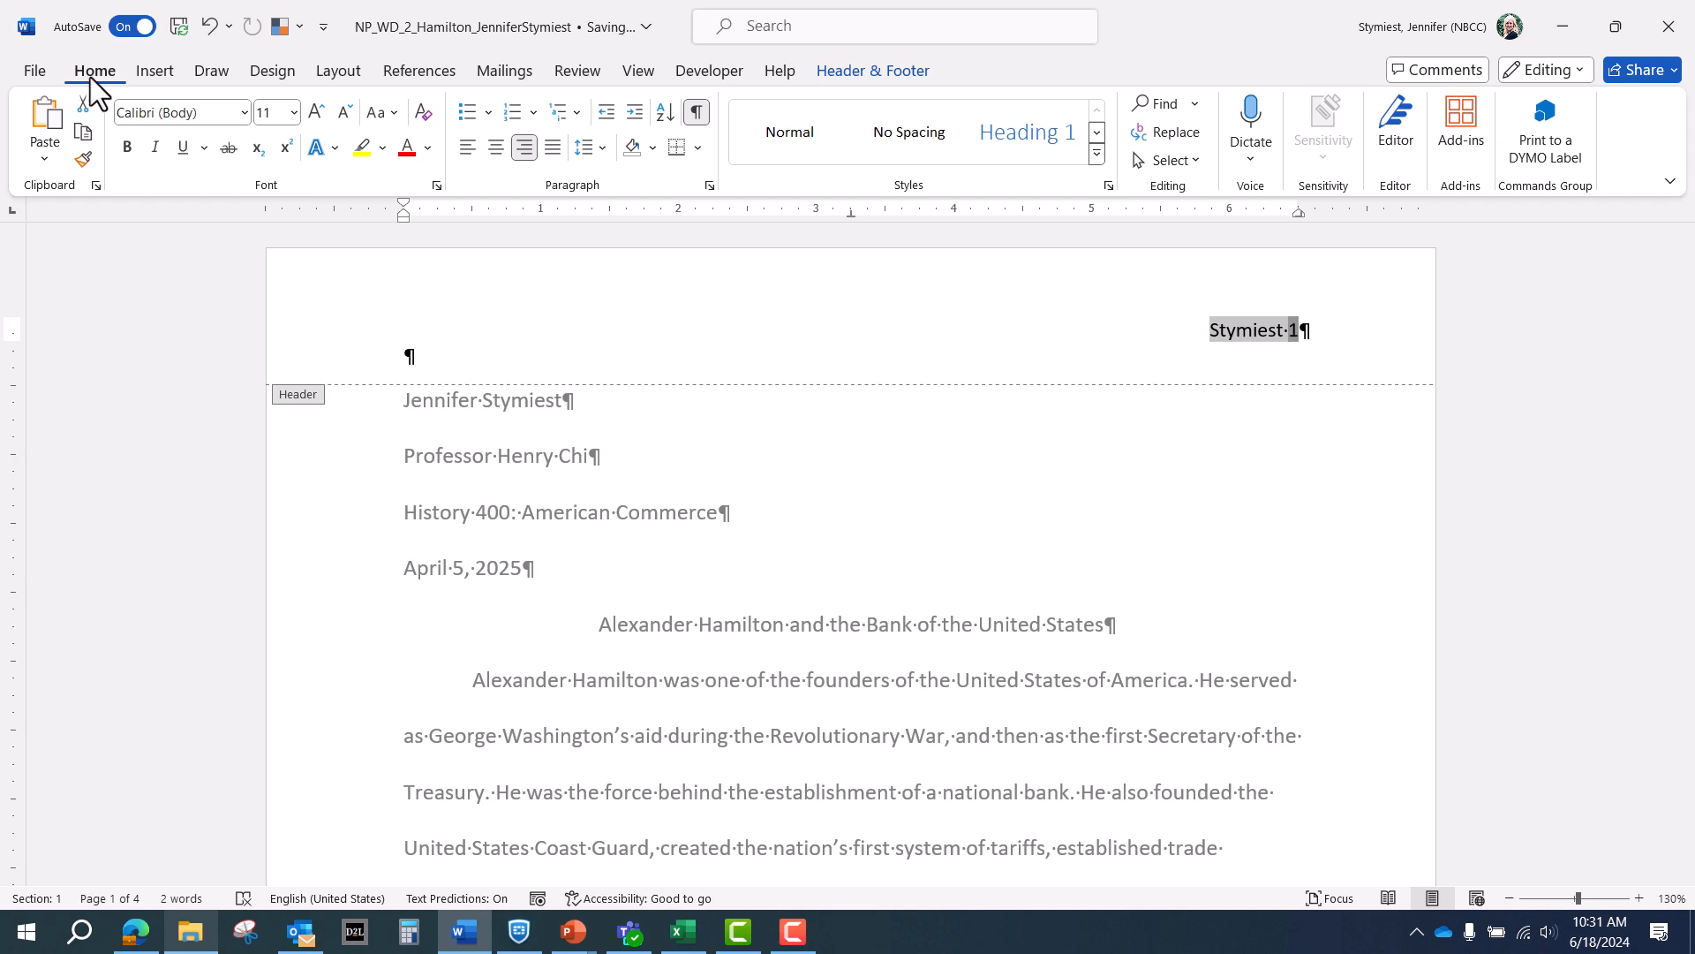
left_click(294, 113)
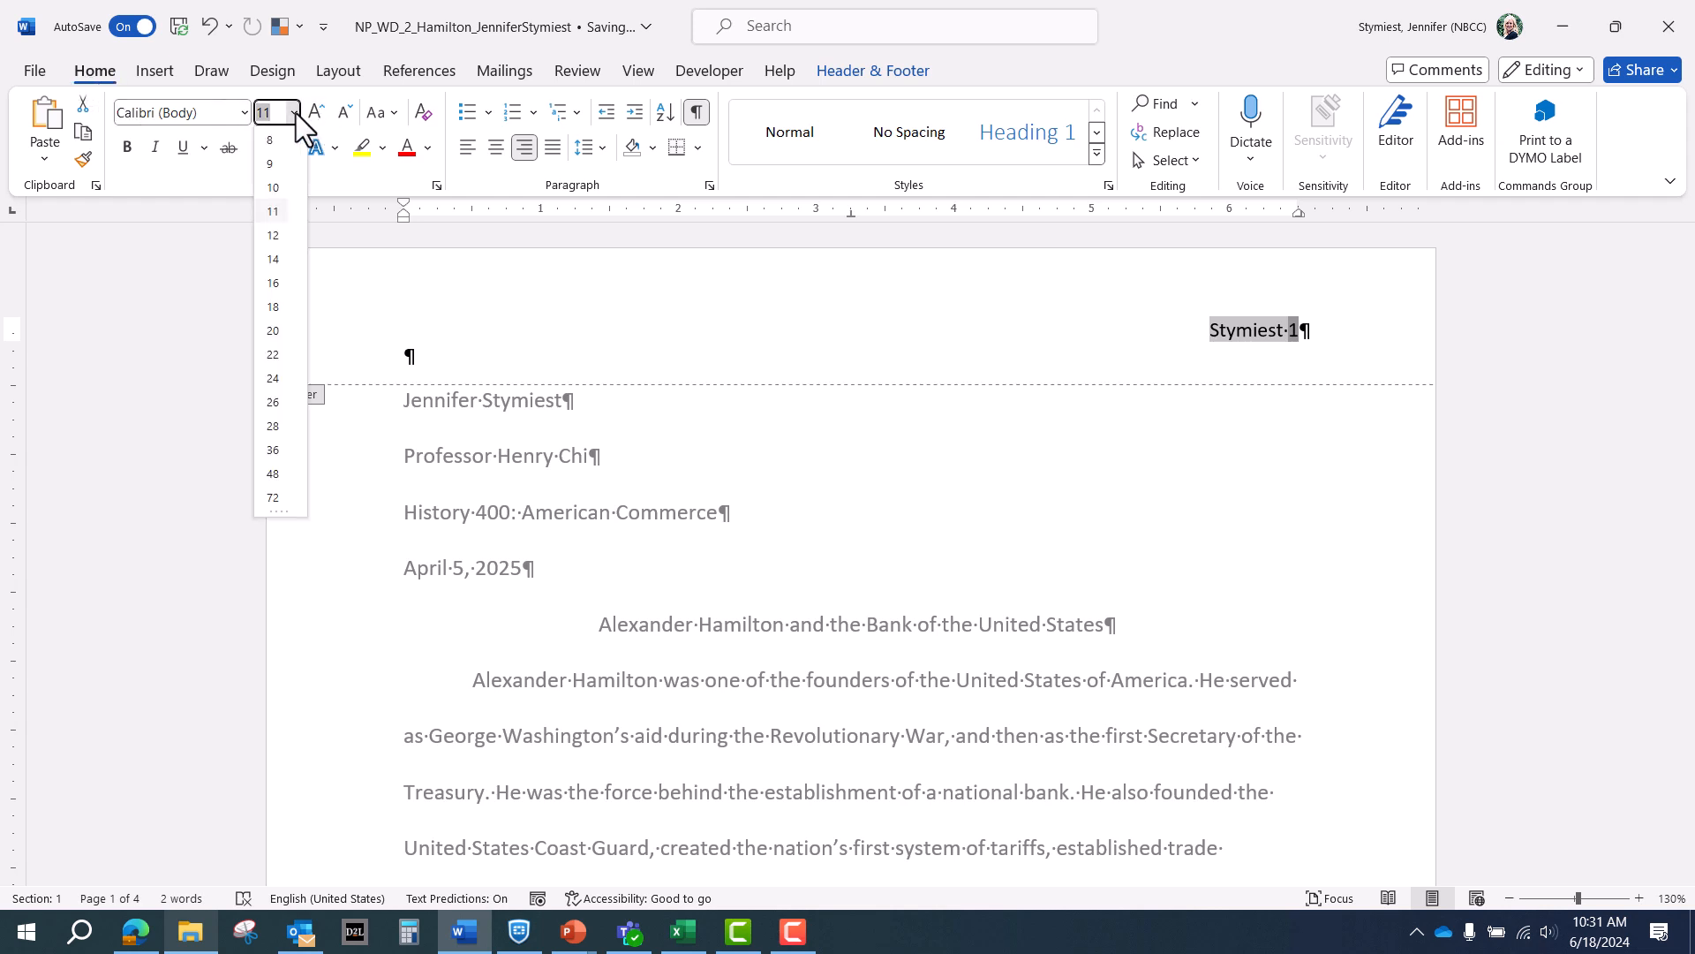
left_click(275, 235)
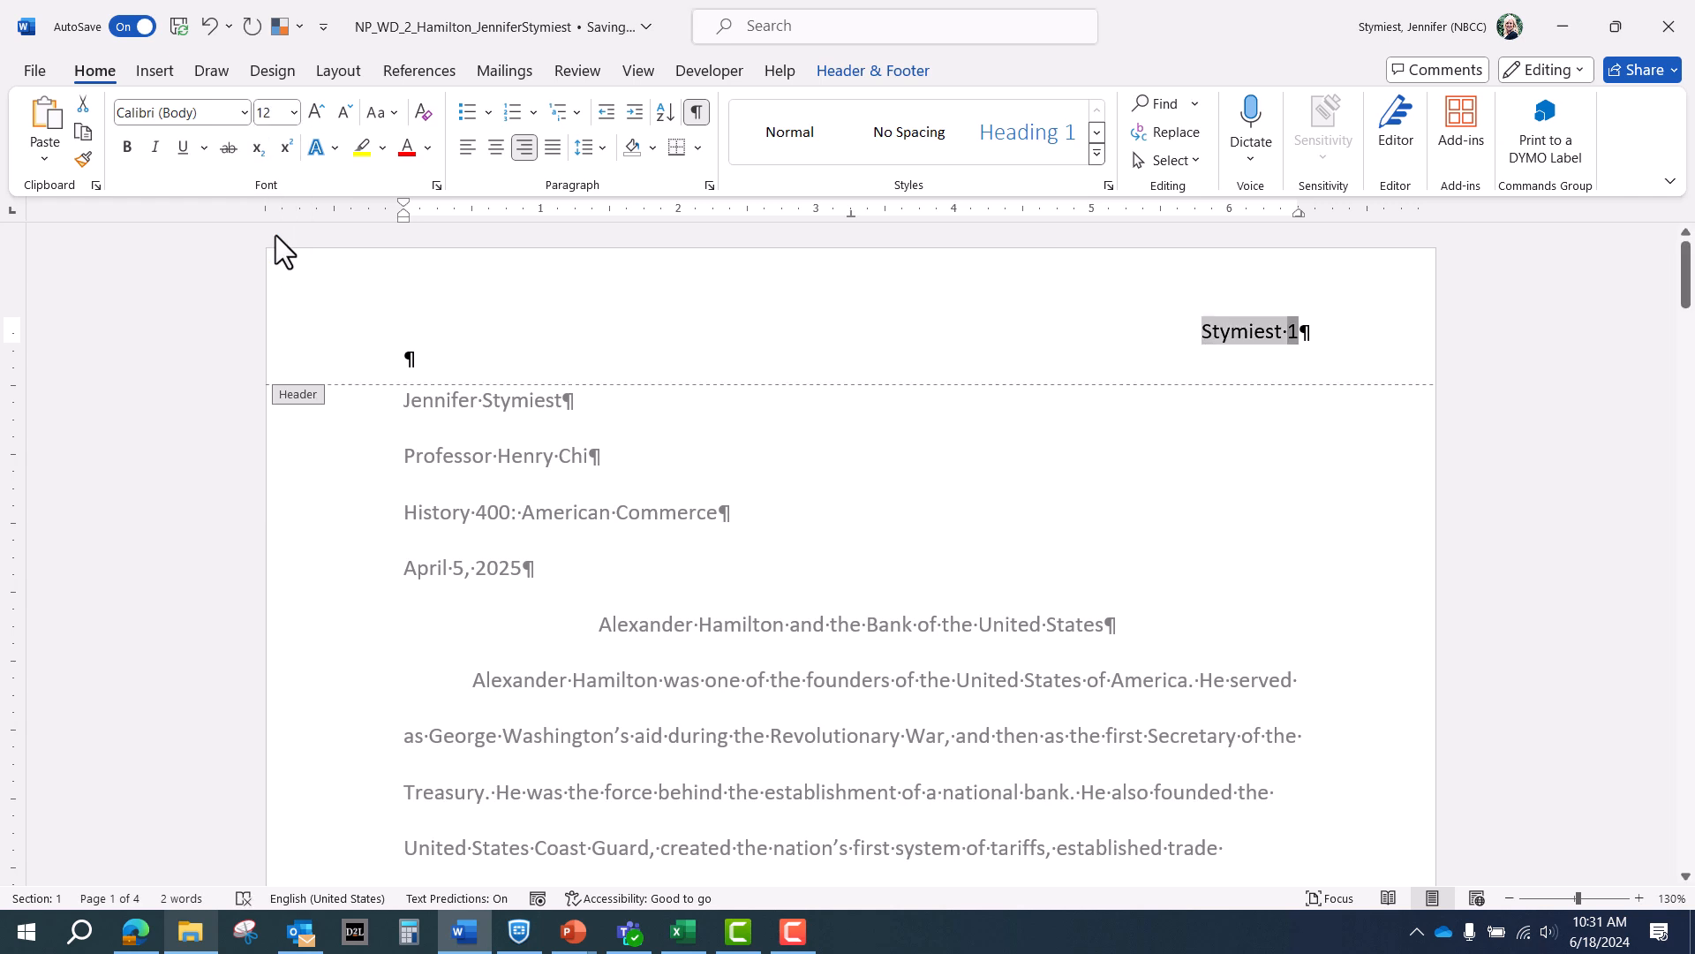
left_click(866, 353)
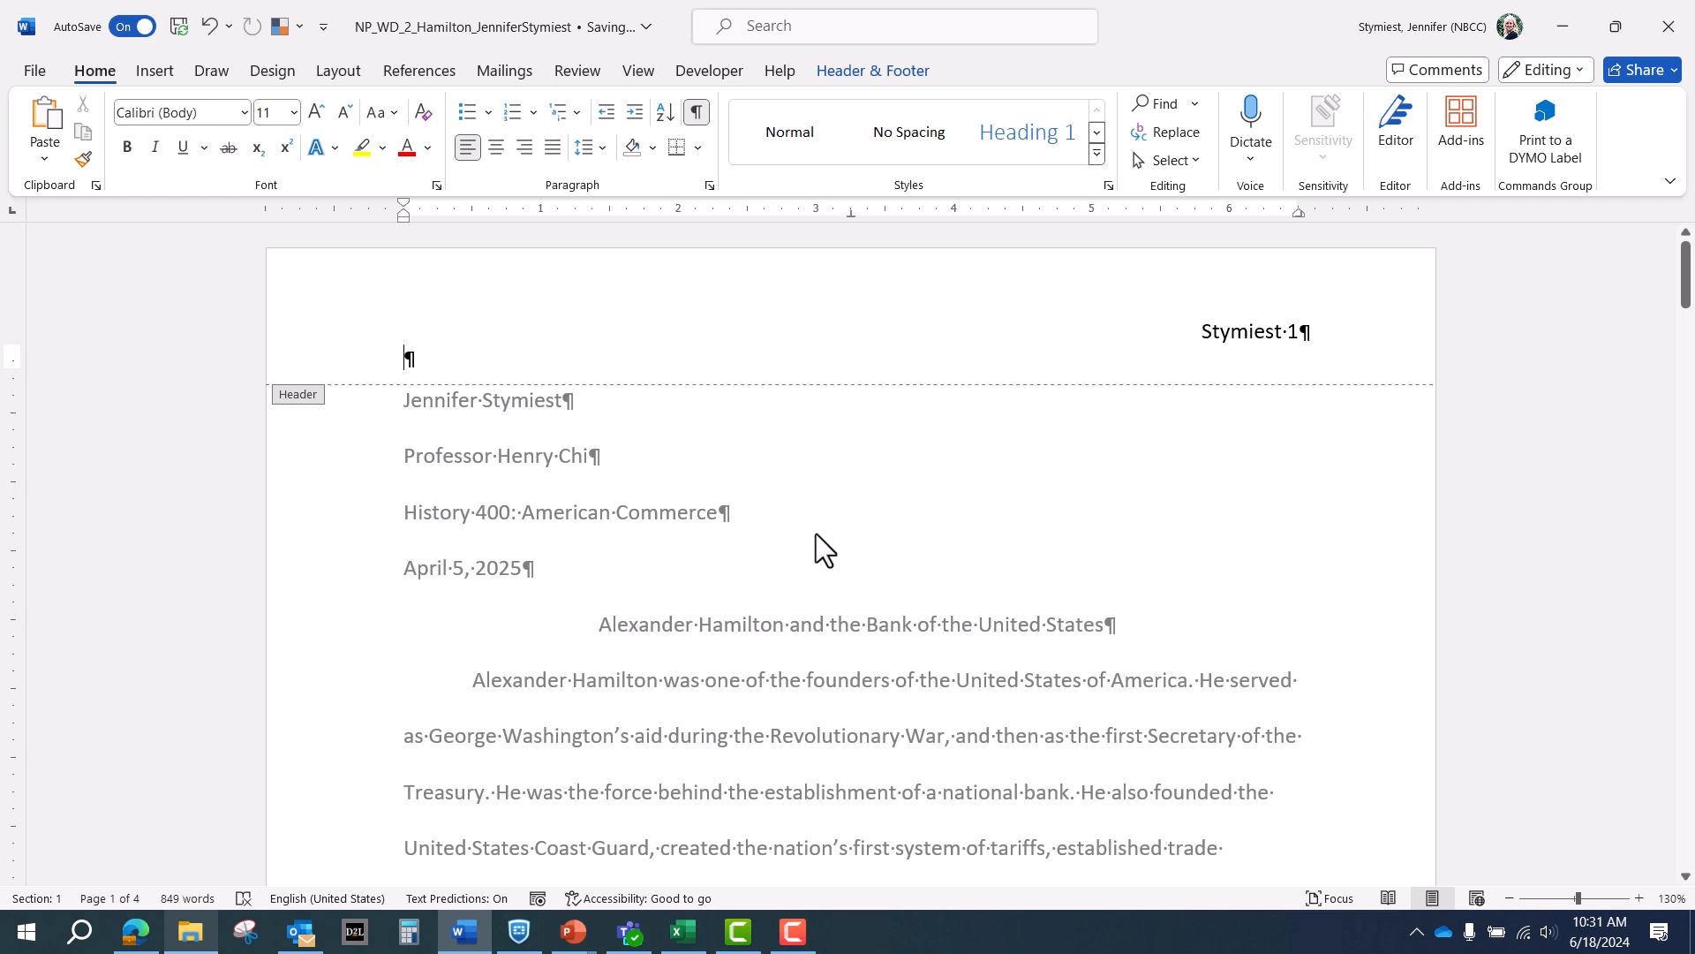
left_click(1292, 332)
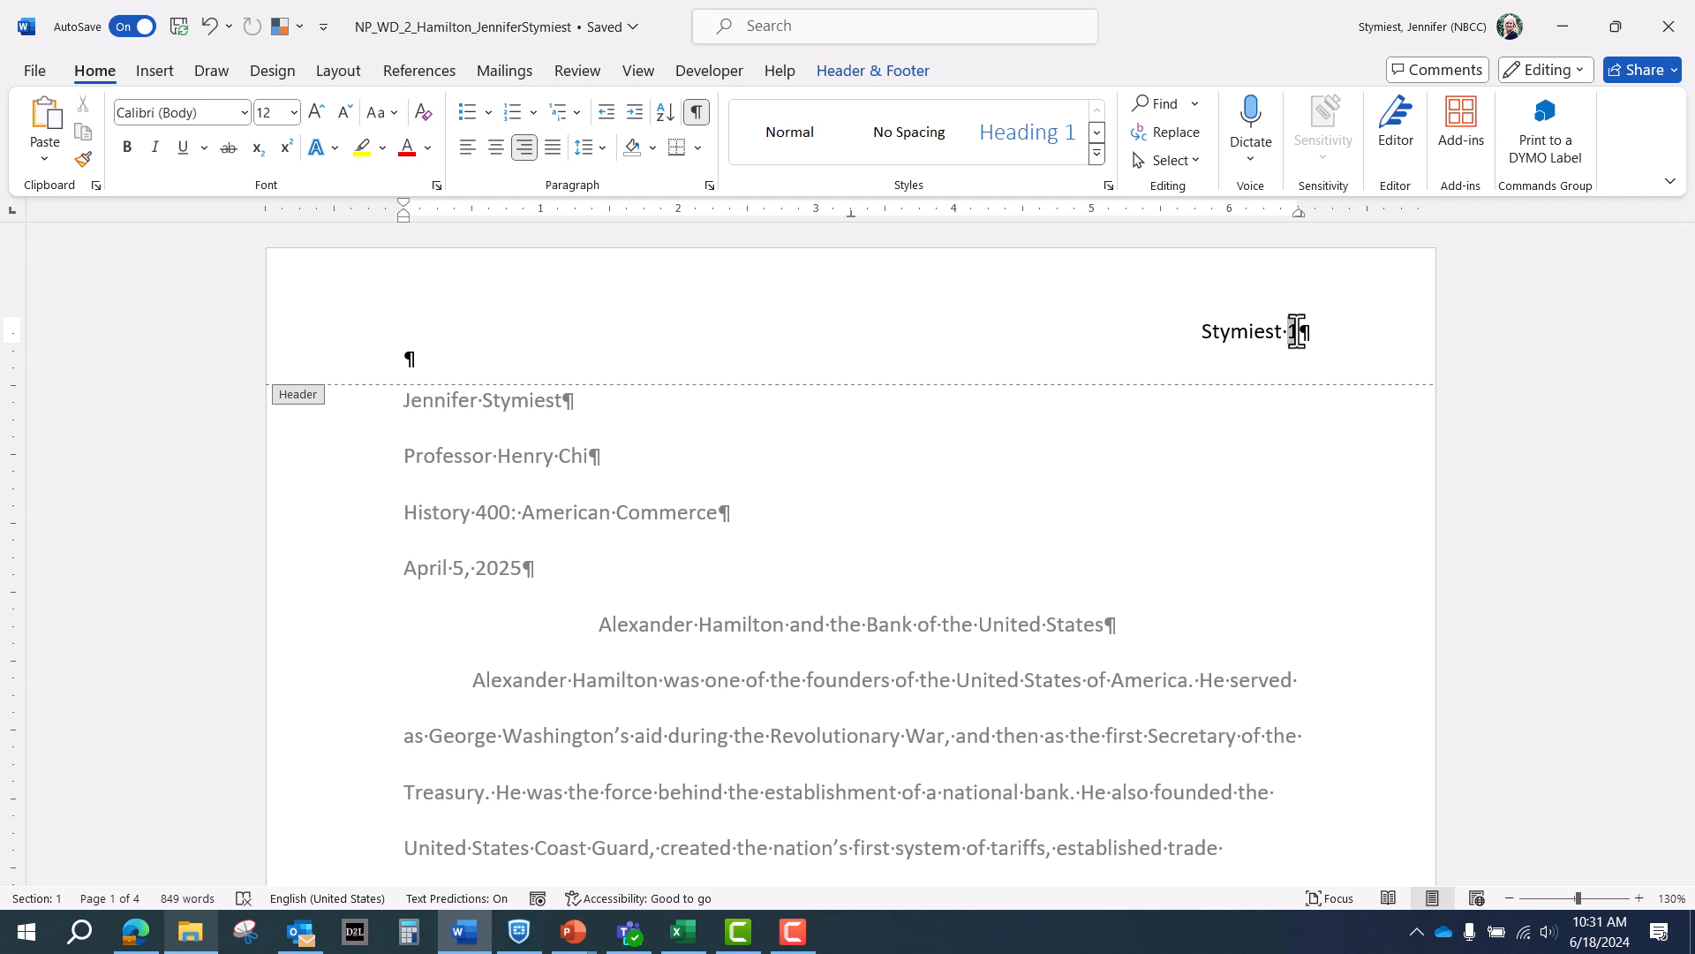
Step: Give the document a different first-page header, check the header on page 2, and close the header area
left_click(879, 69)
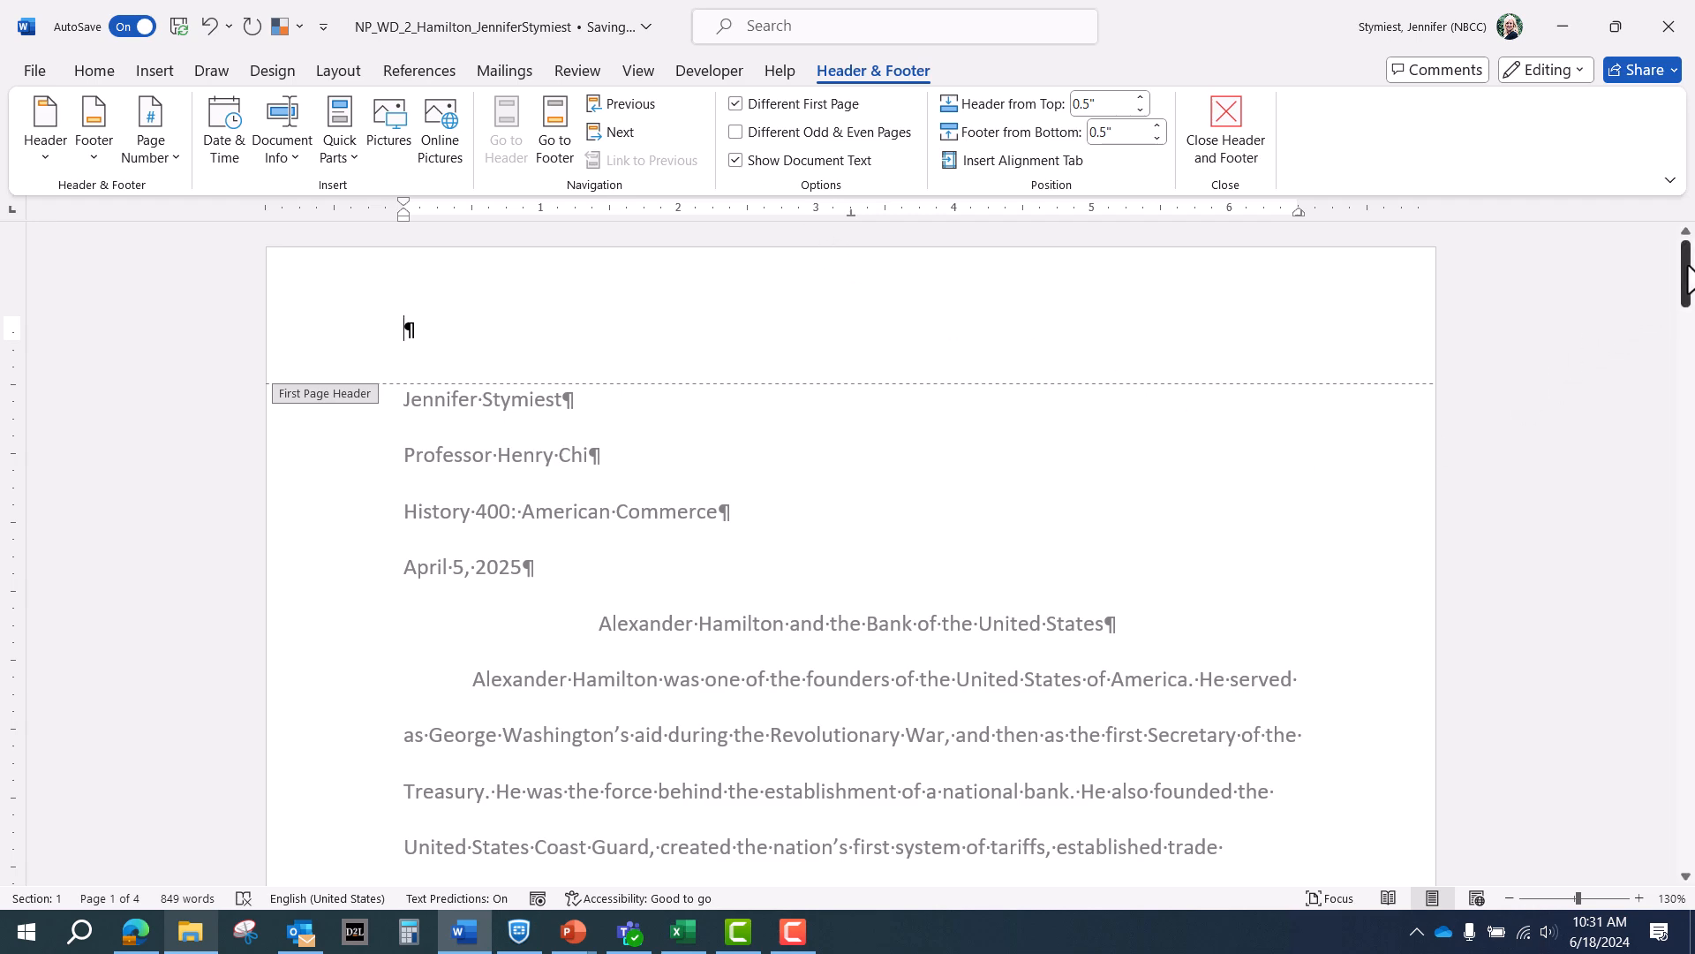
left_click_drag(1685, 282, 1684, 394)
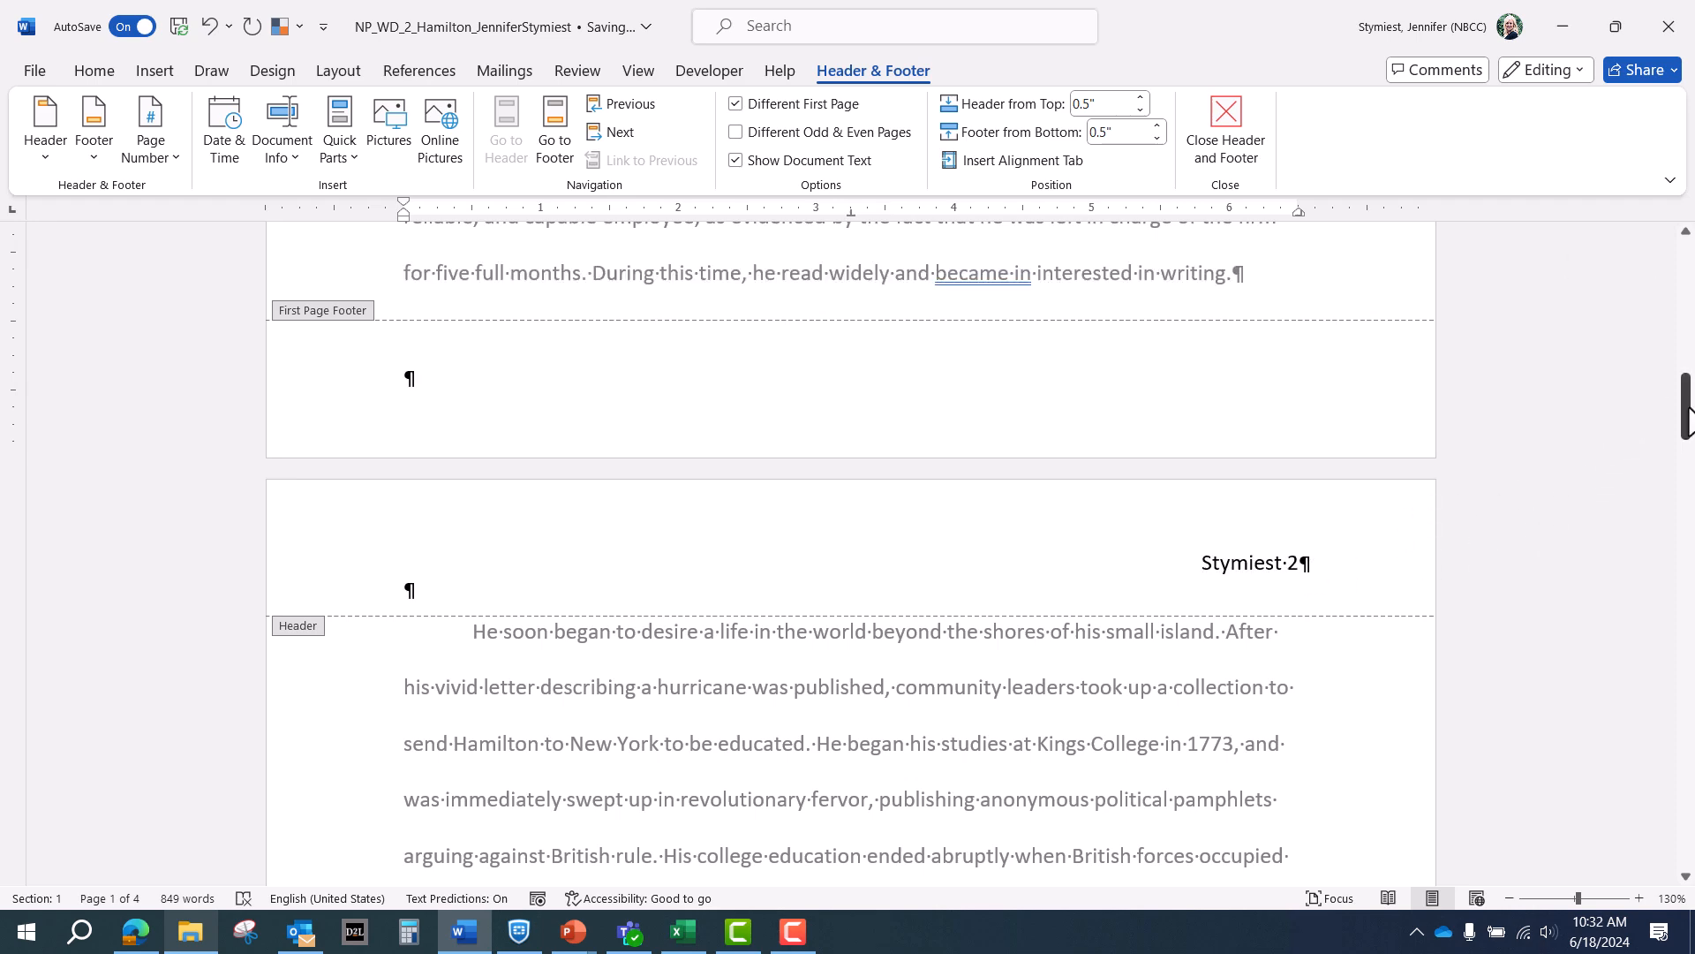
left_click_drag(1684, 407, 1687, 274)
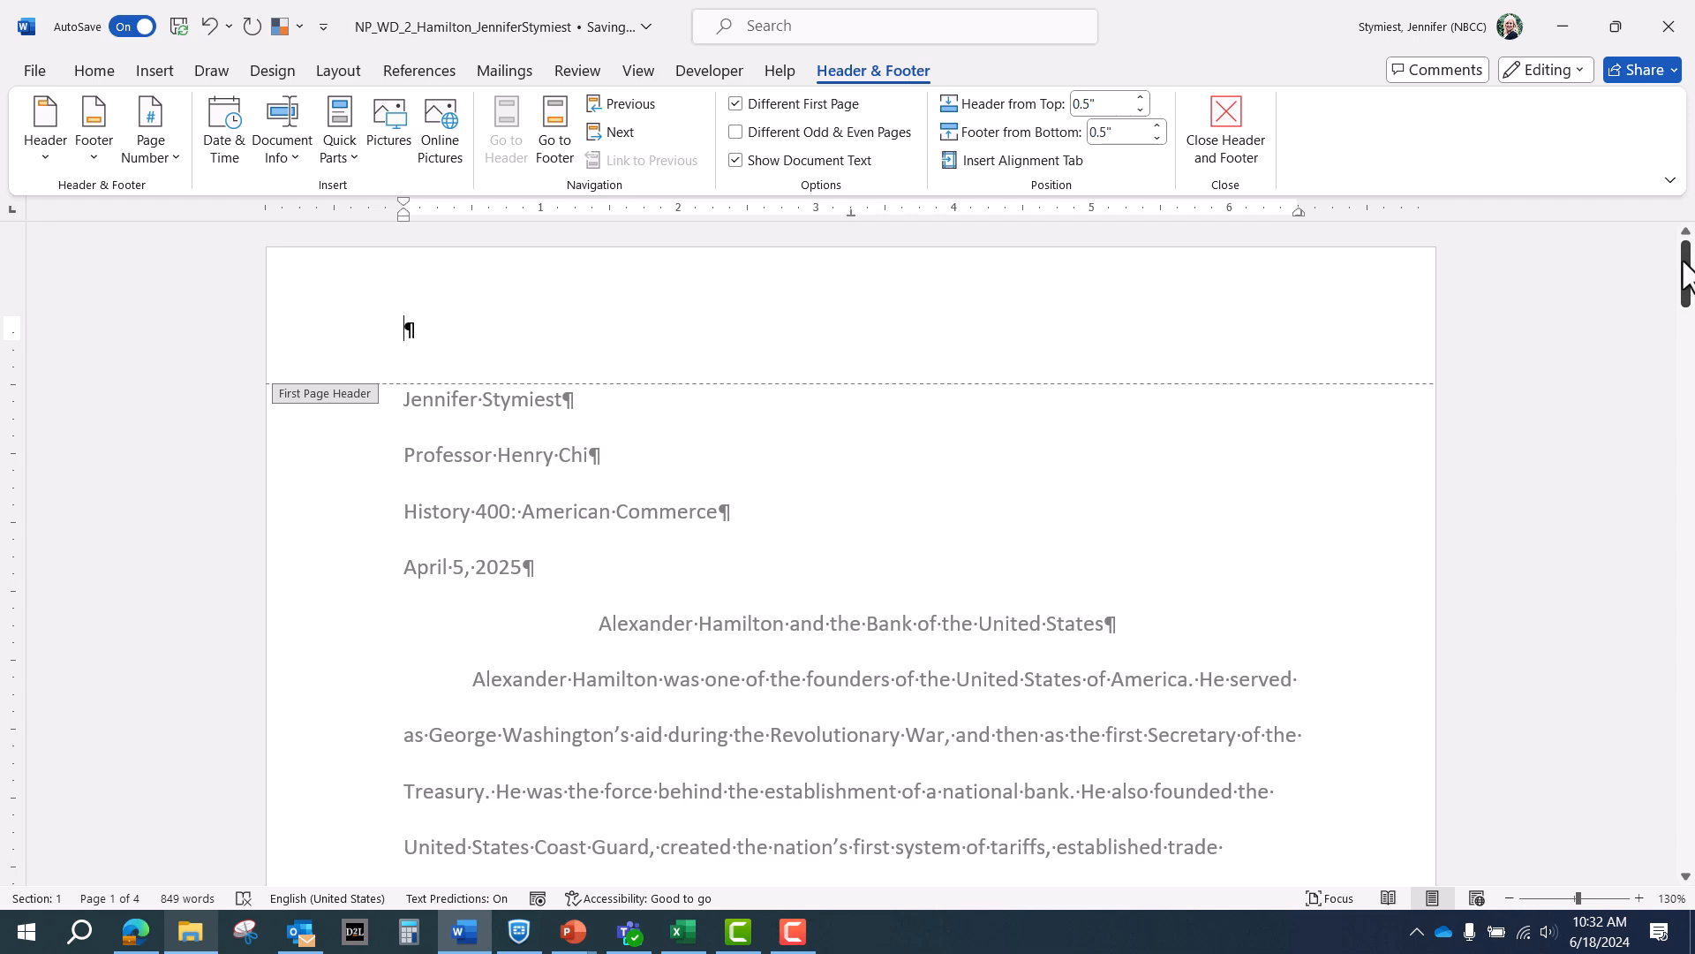
left_click(1226, 146)
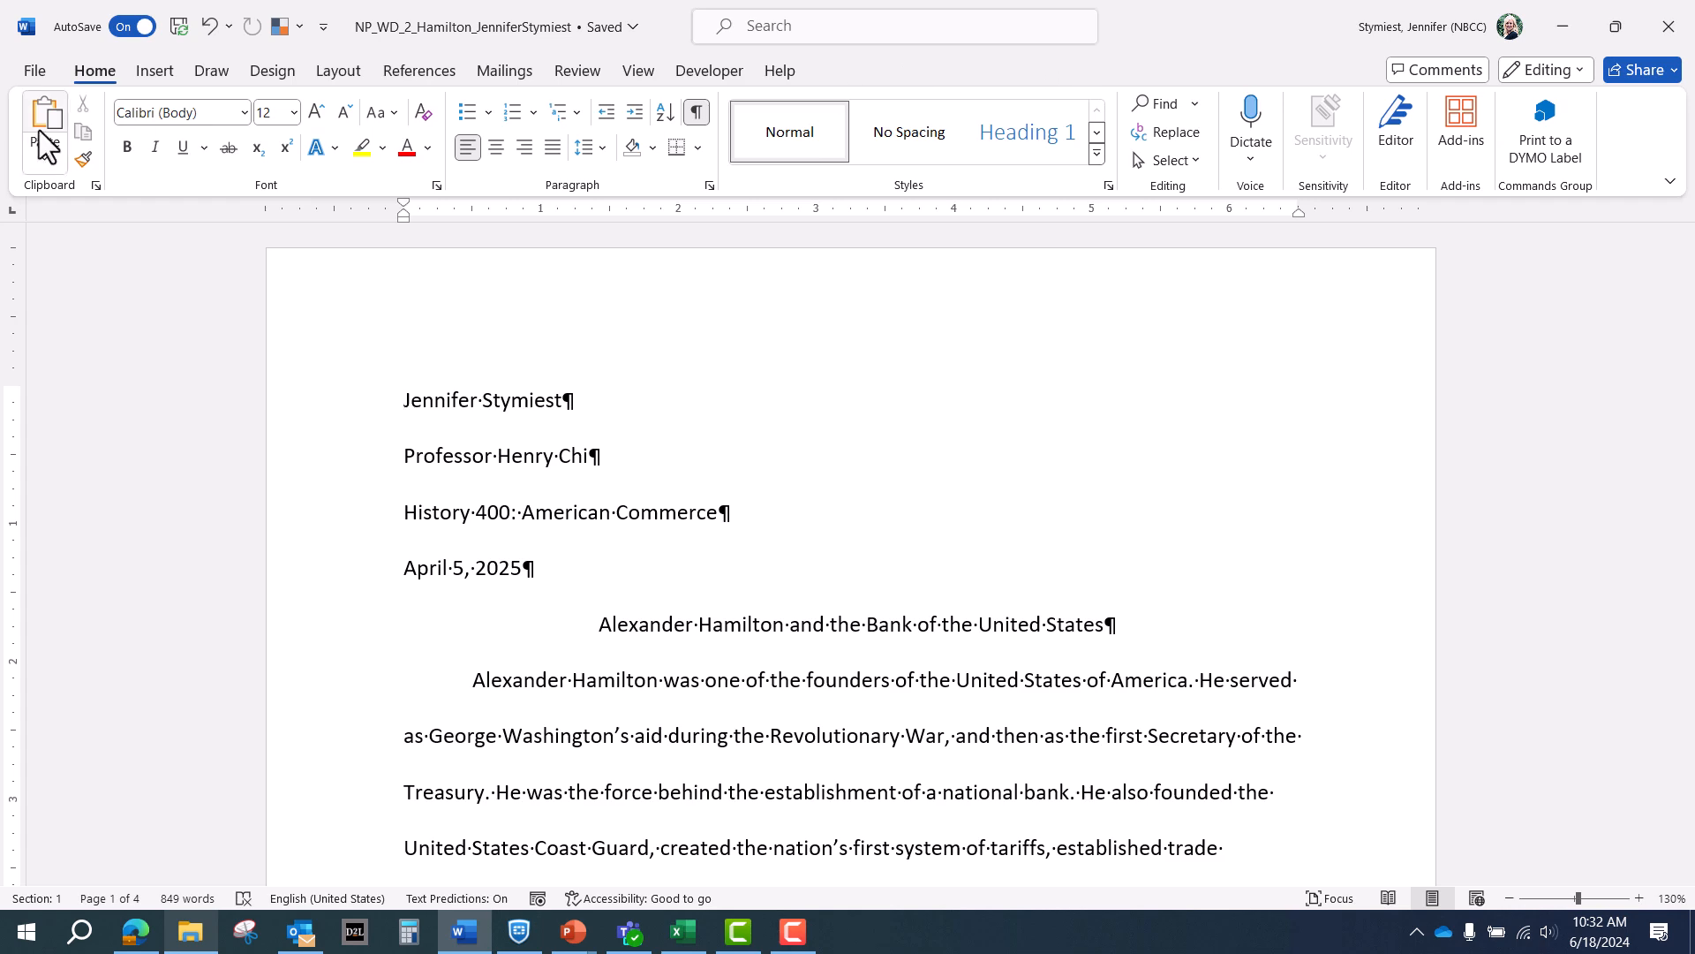
Step: Search the document for "made him invaluable", close the search, and return to the document's beginning
left_click(1155, 106)
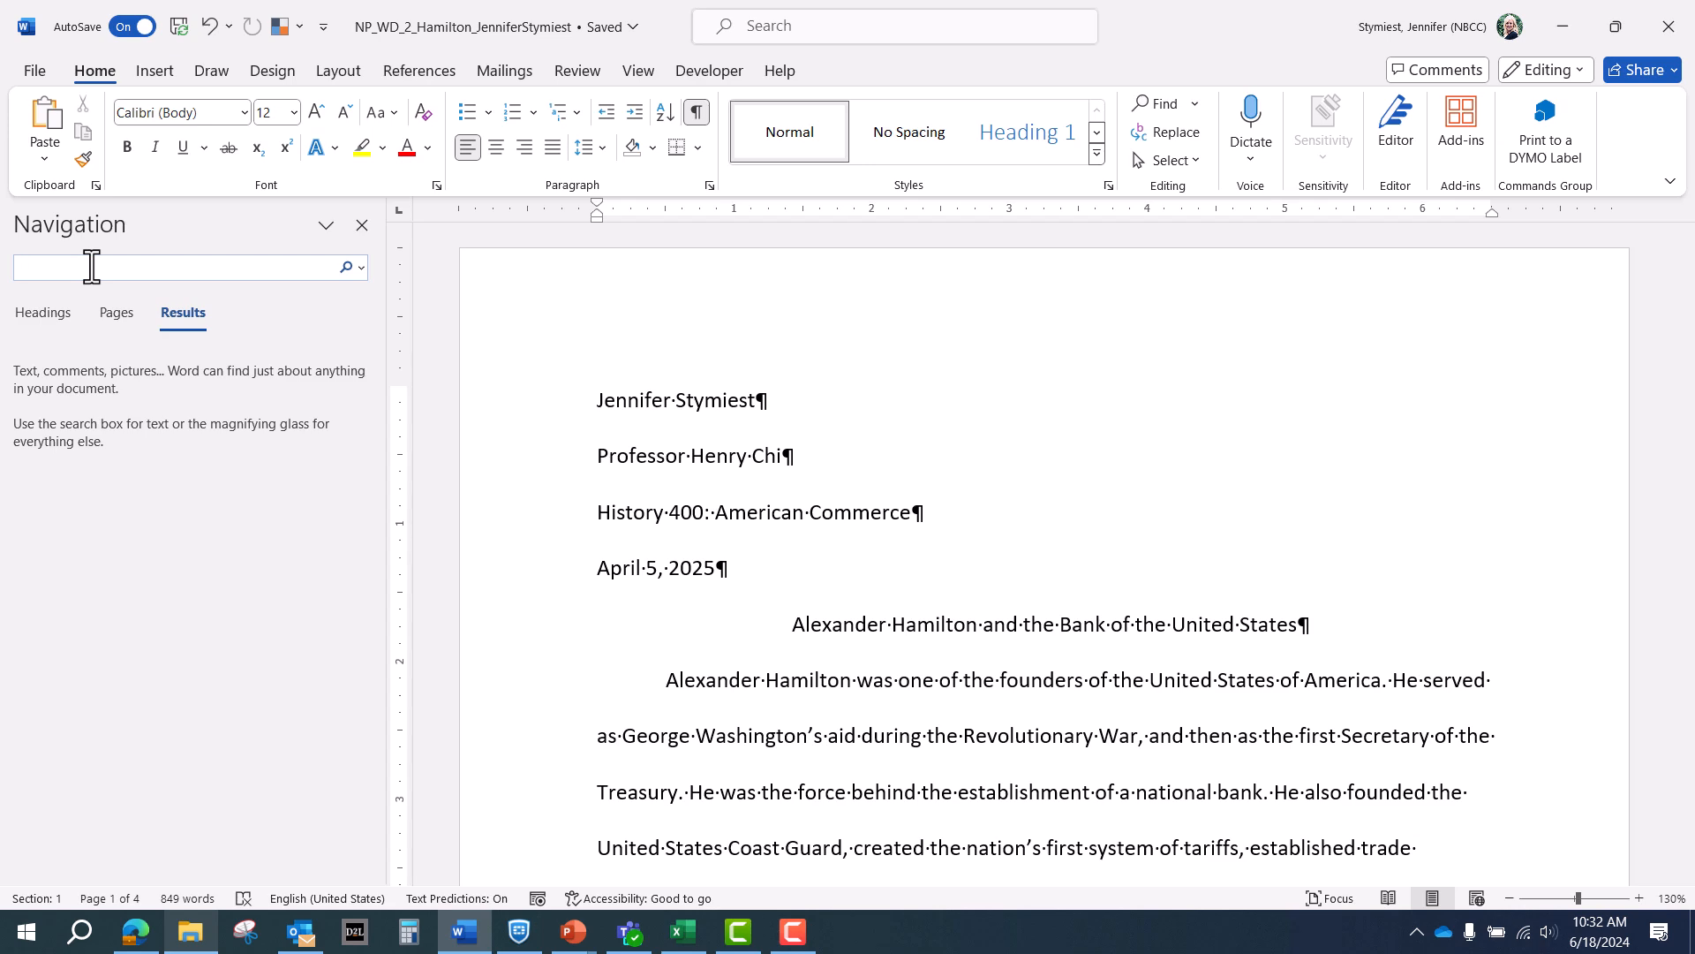
type("made him")
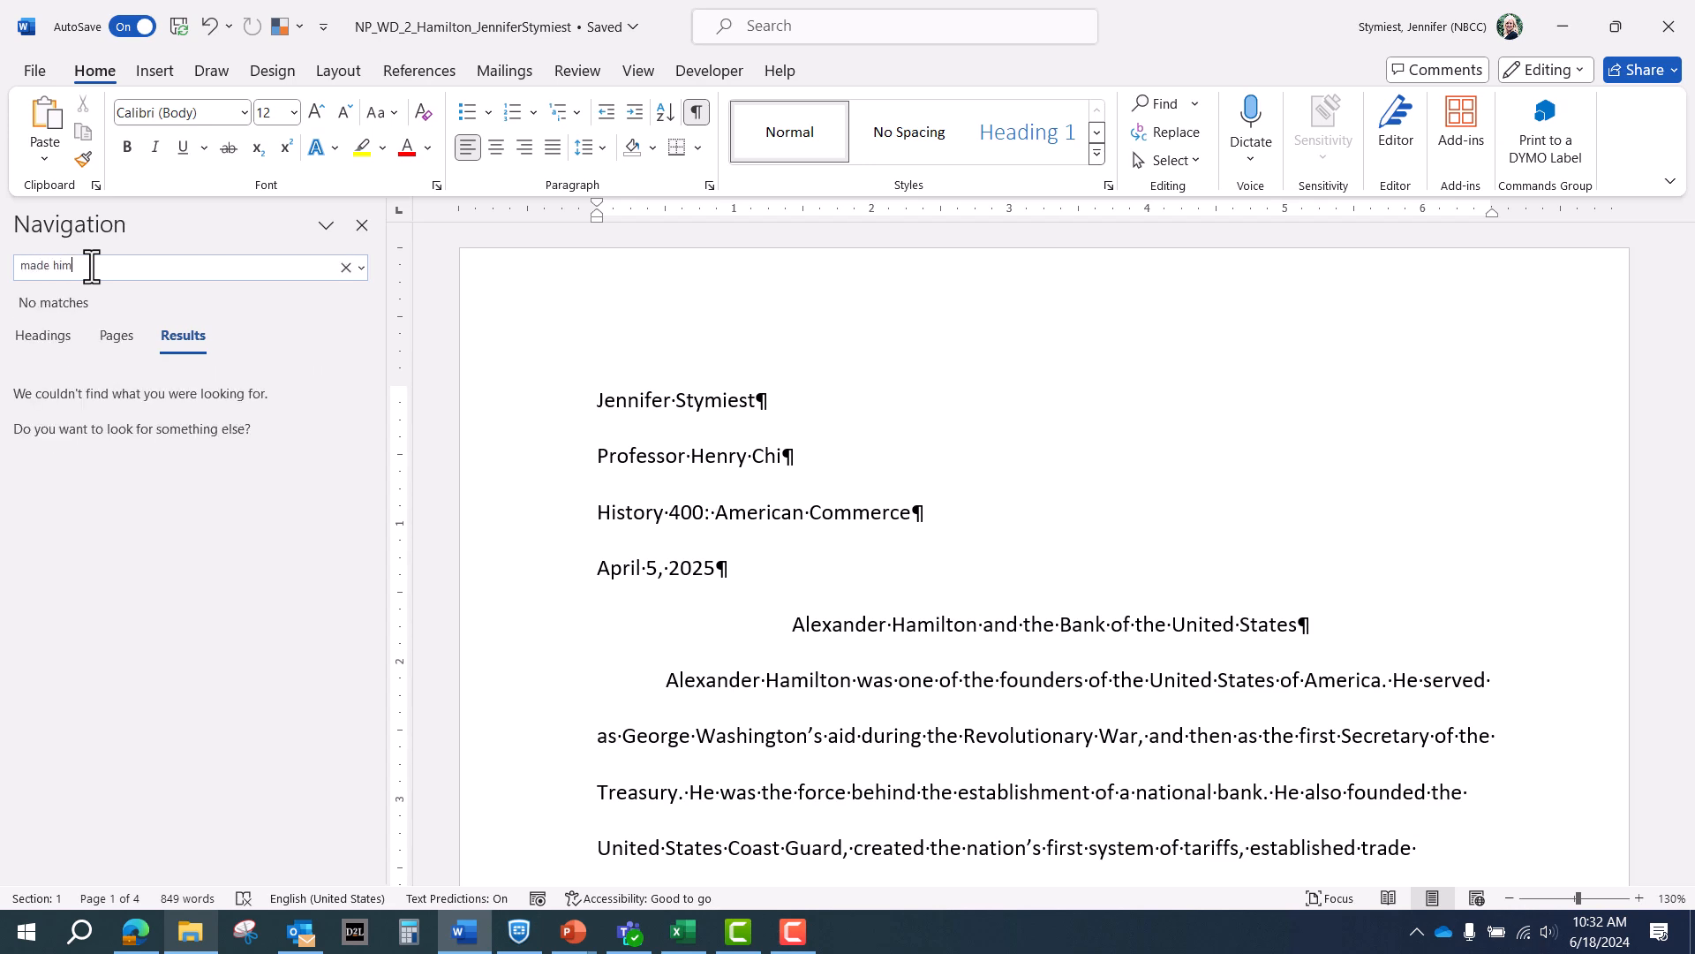
type(" invaluable")
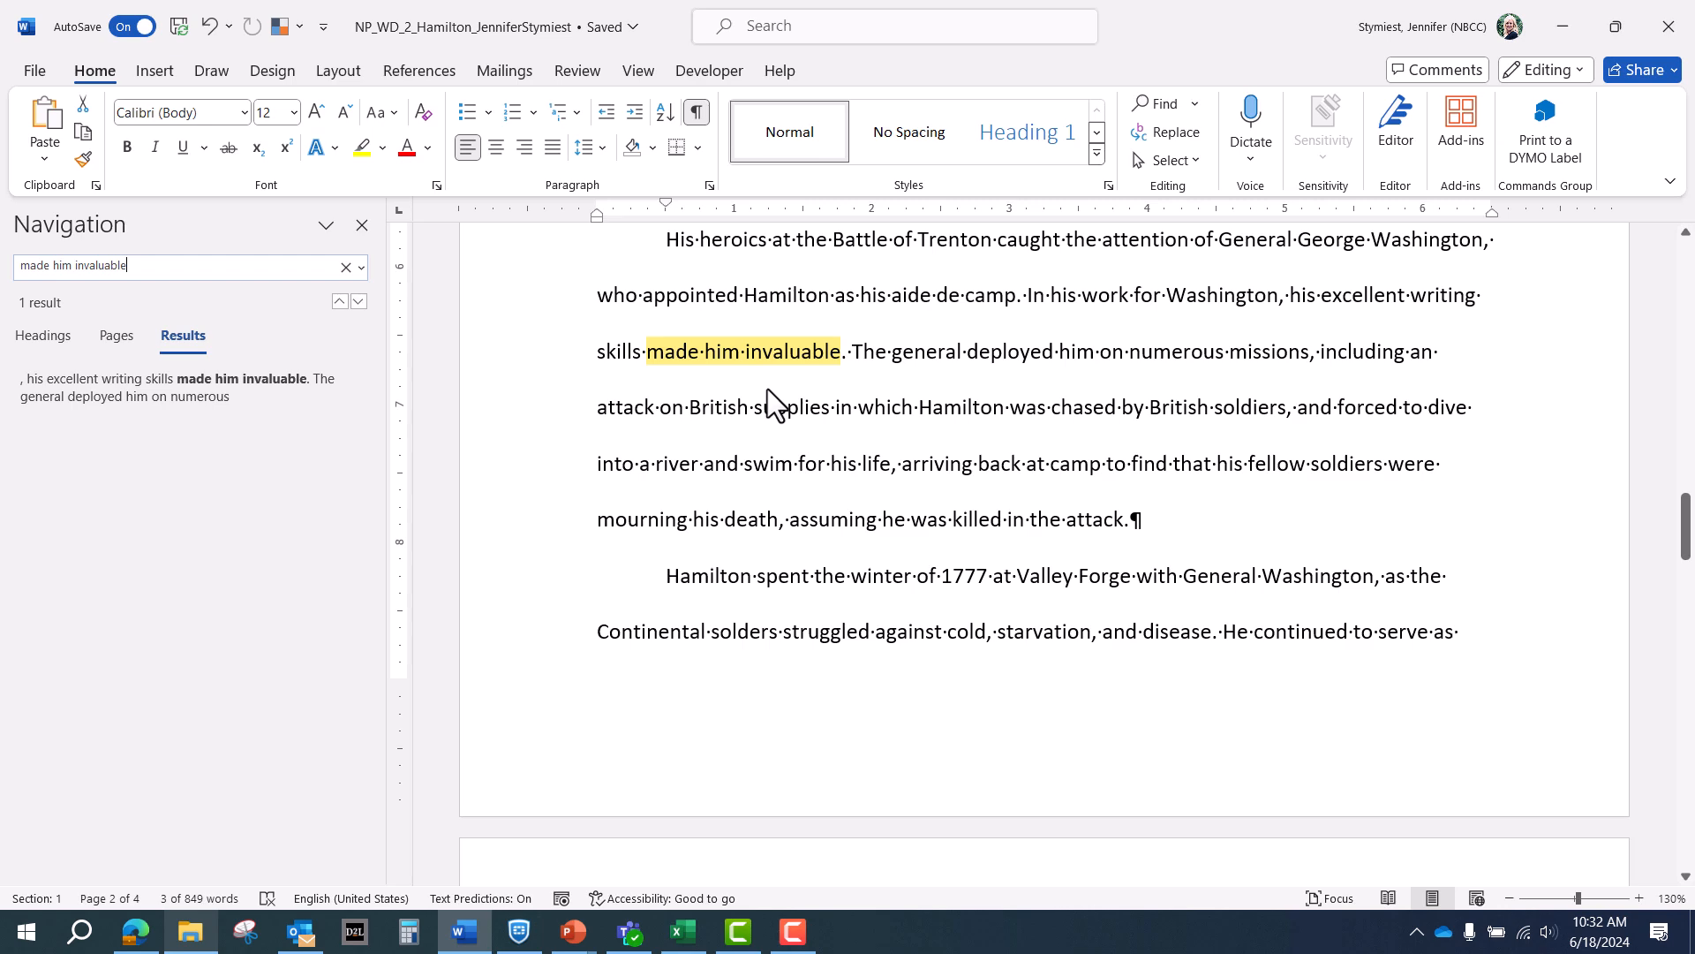
left_click(362, 225)
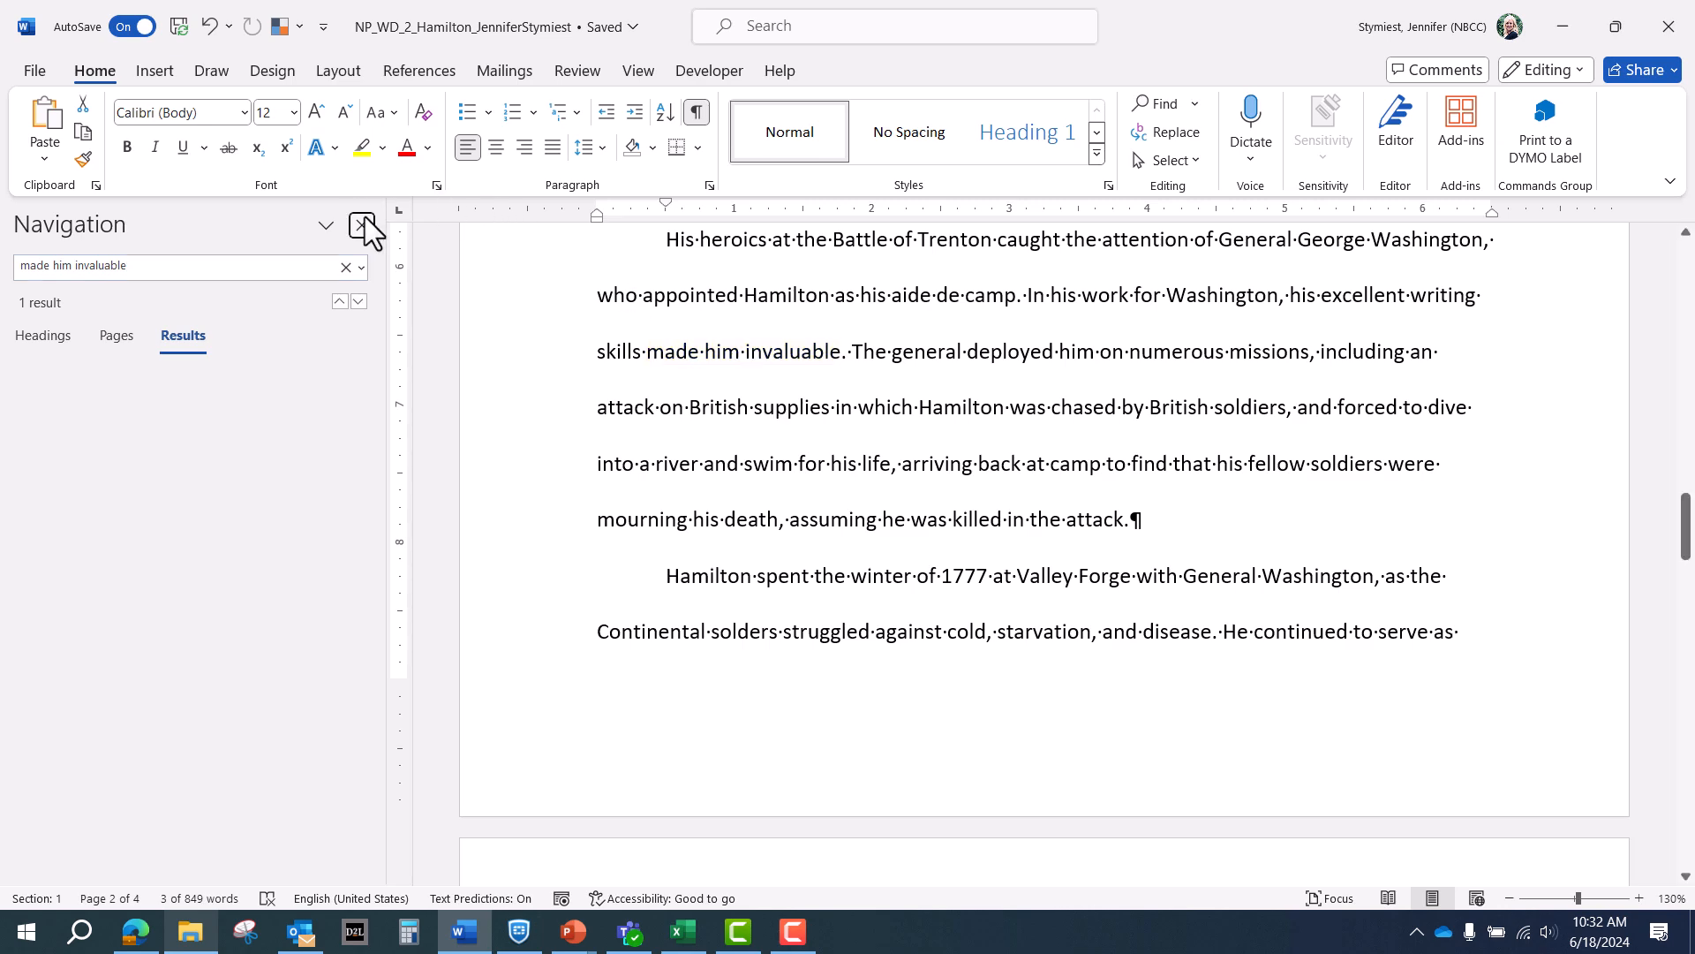
key("ctrl+Home")
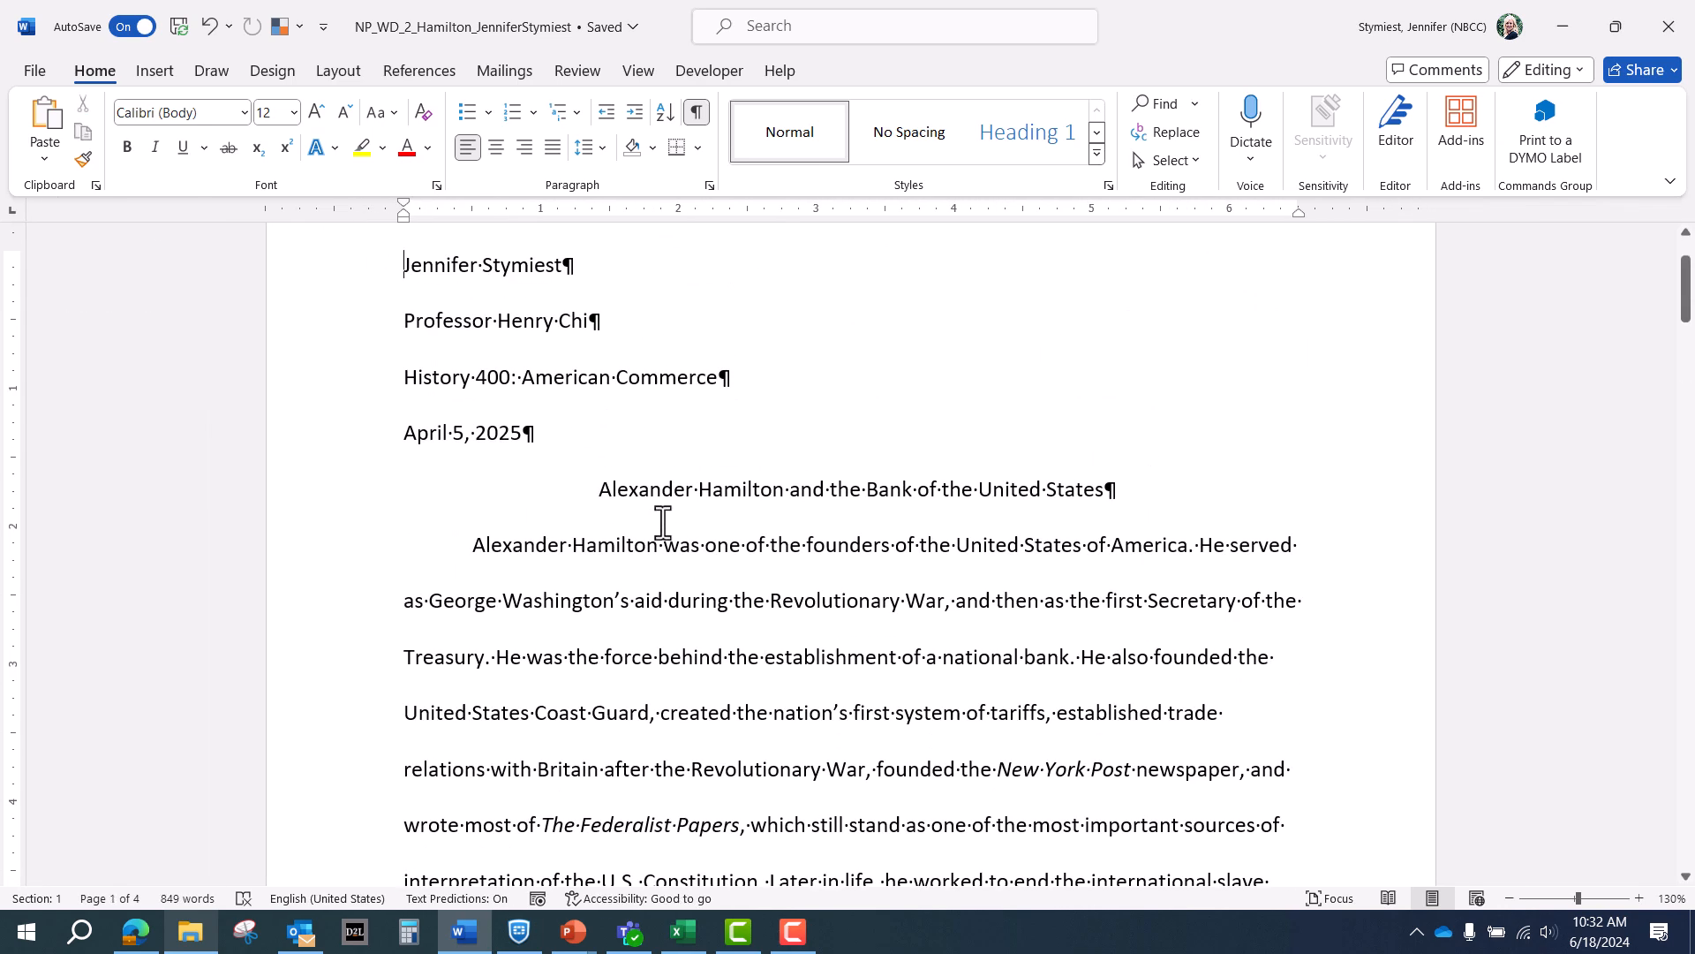
Step: Insert a footnote after "made him invaluable." reading "A digital archive of his letters maintained by the New York Public Library testifies to his excellent handwriting."
left_click(1164, 105)
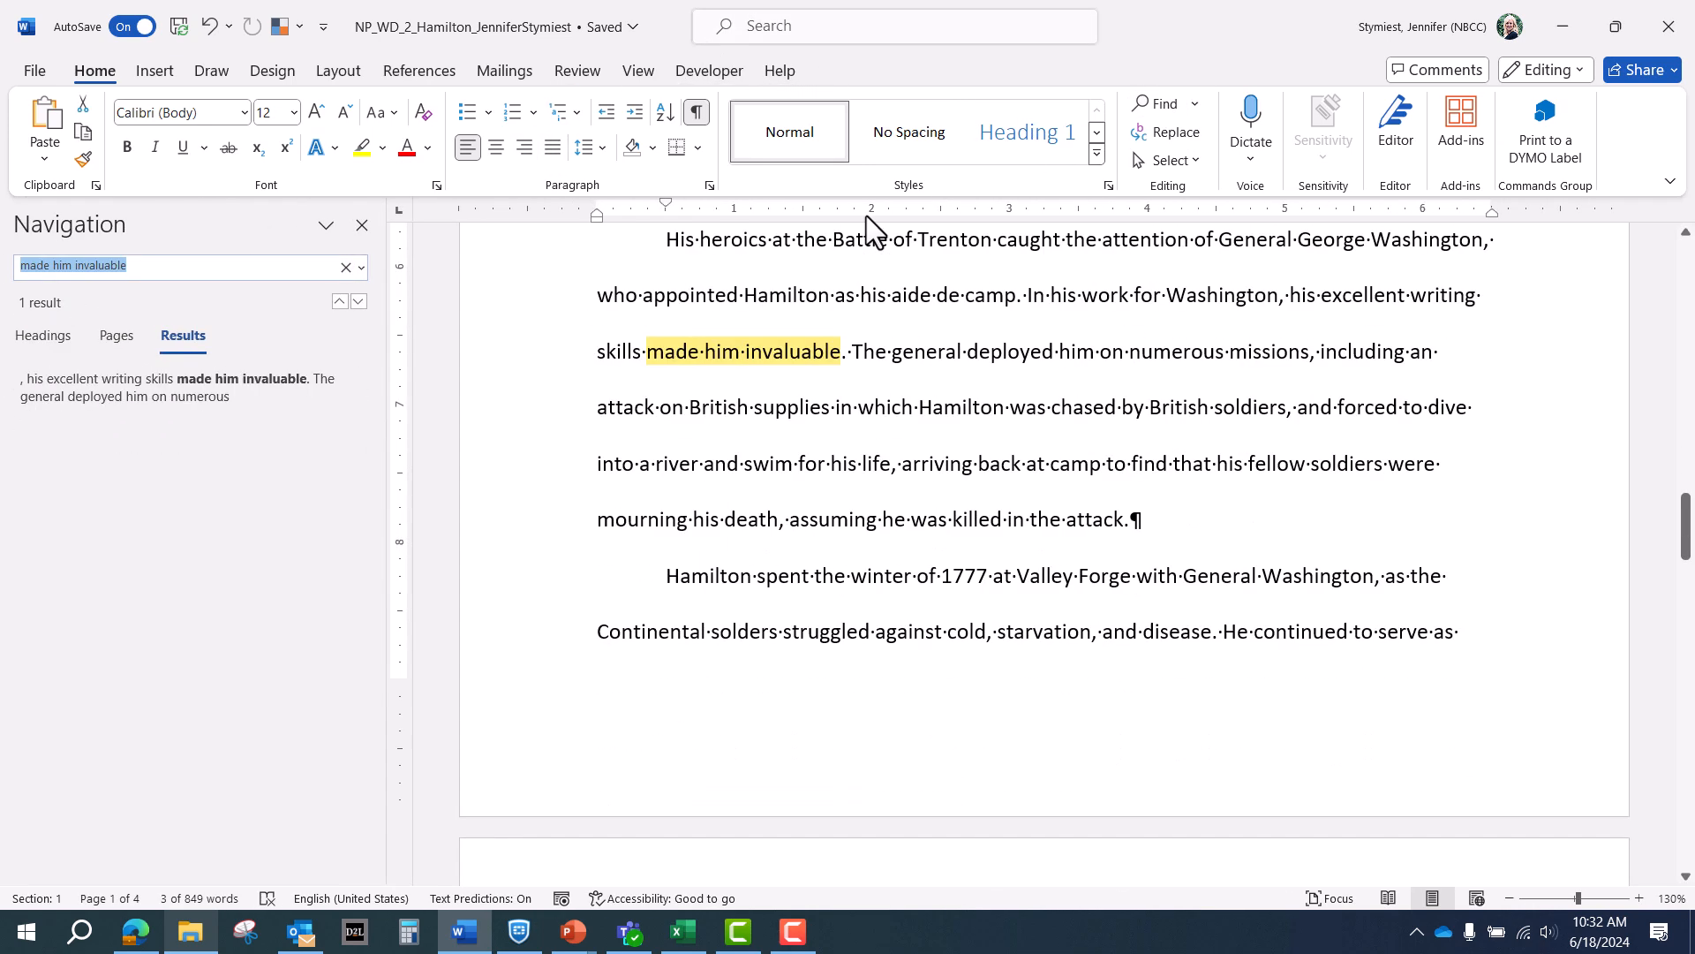
left_click(842, 357)
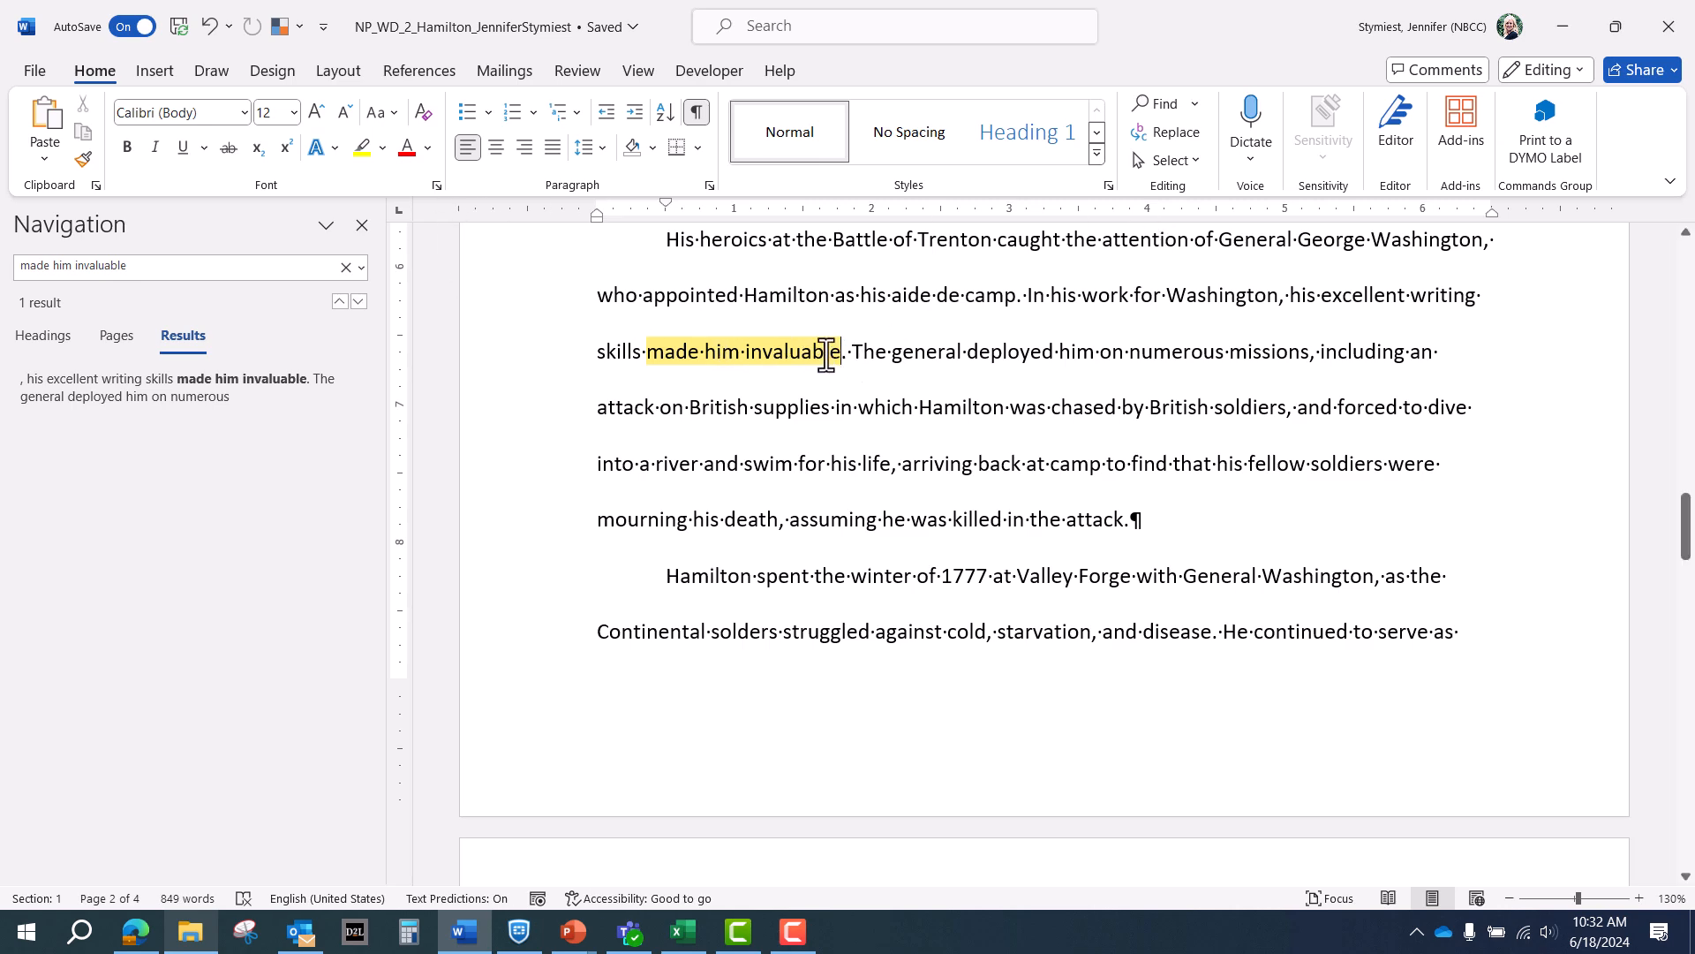
left_click(362, 226)
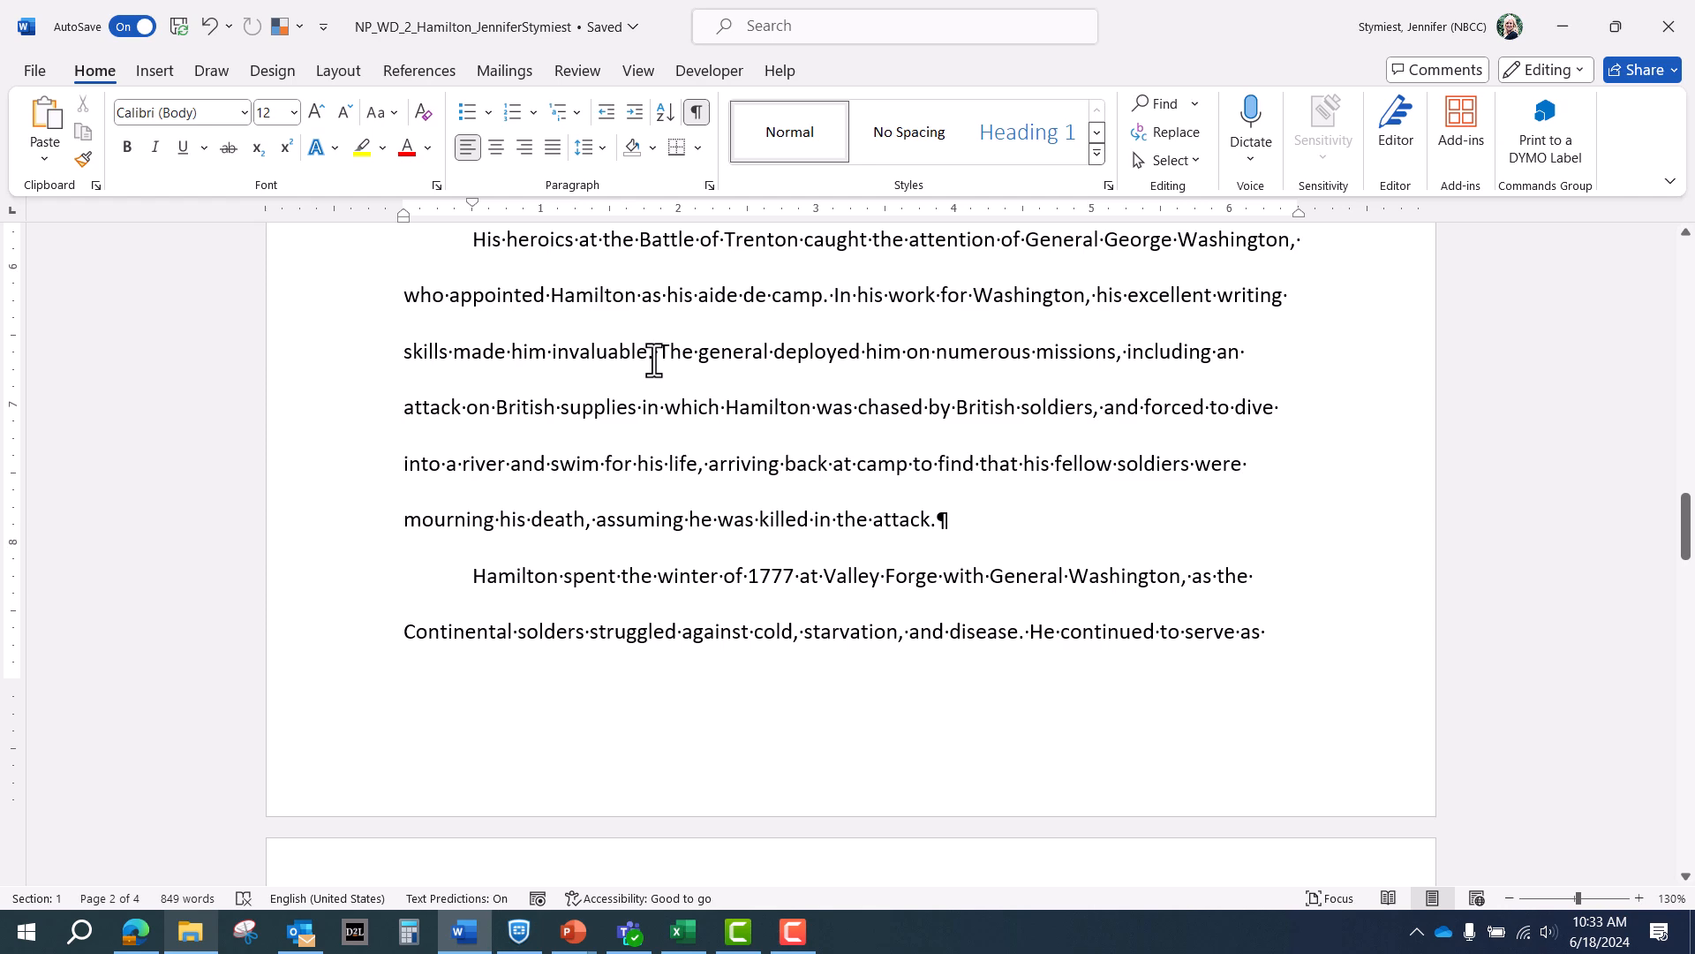
left_click(421, 70)
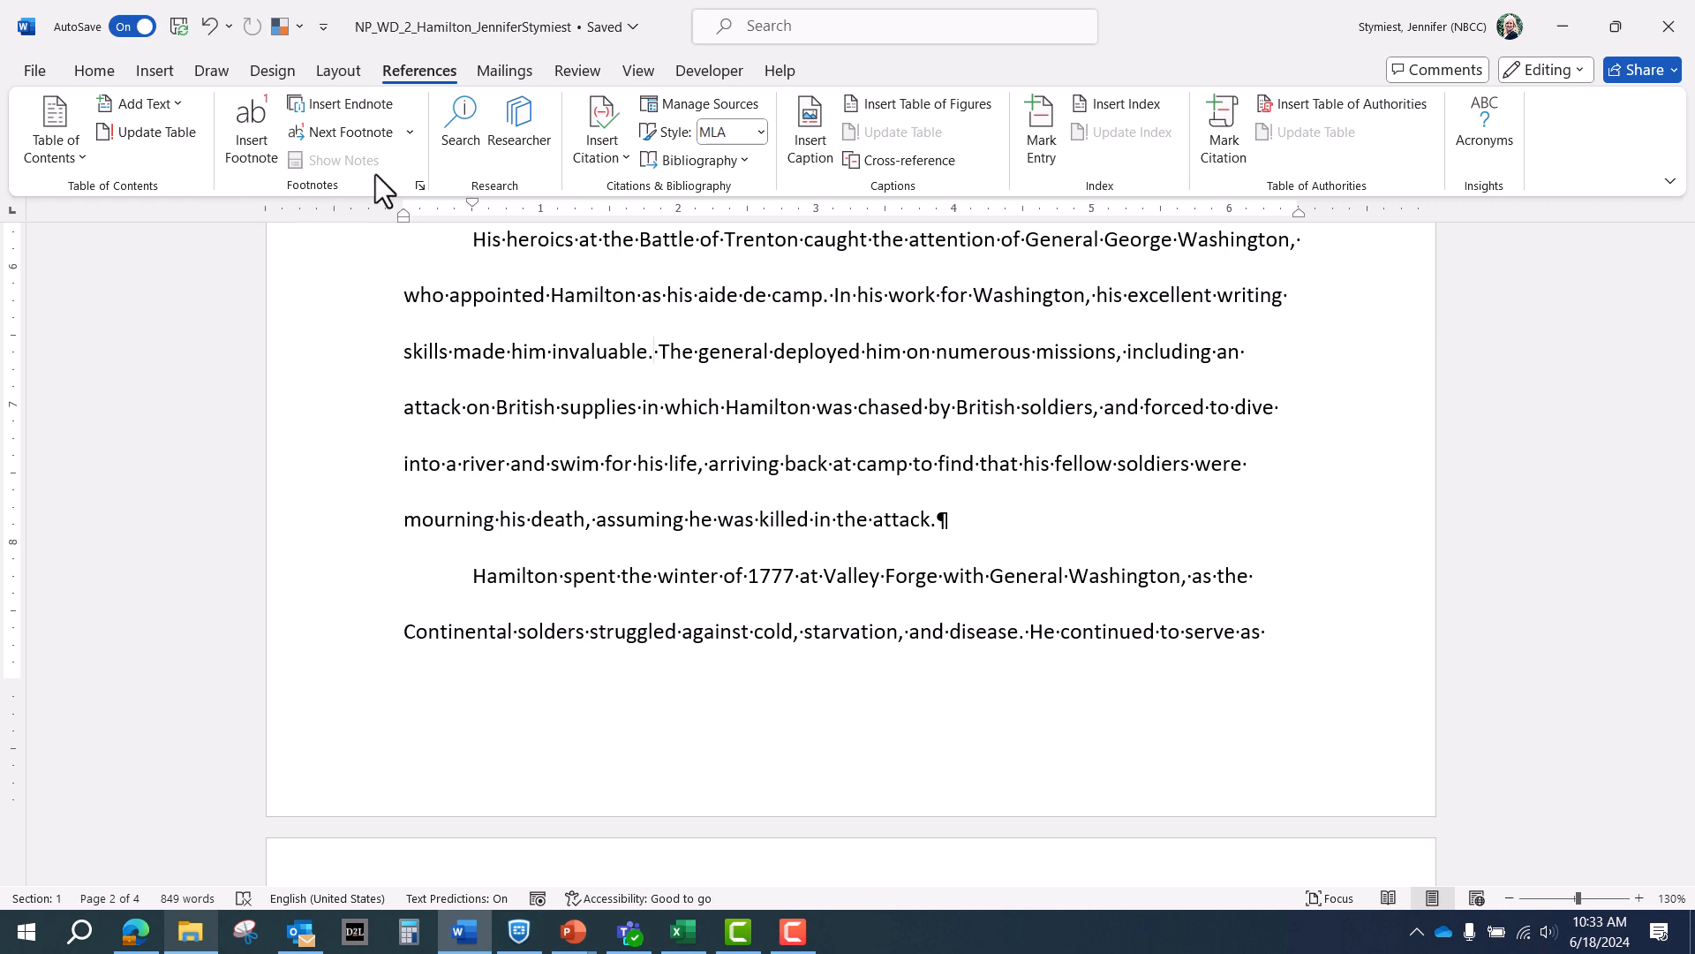
left_click(256, 151)
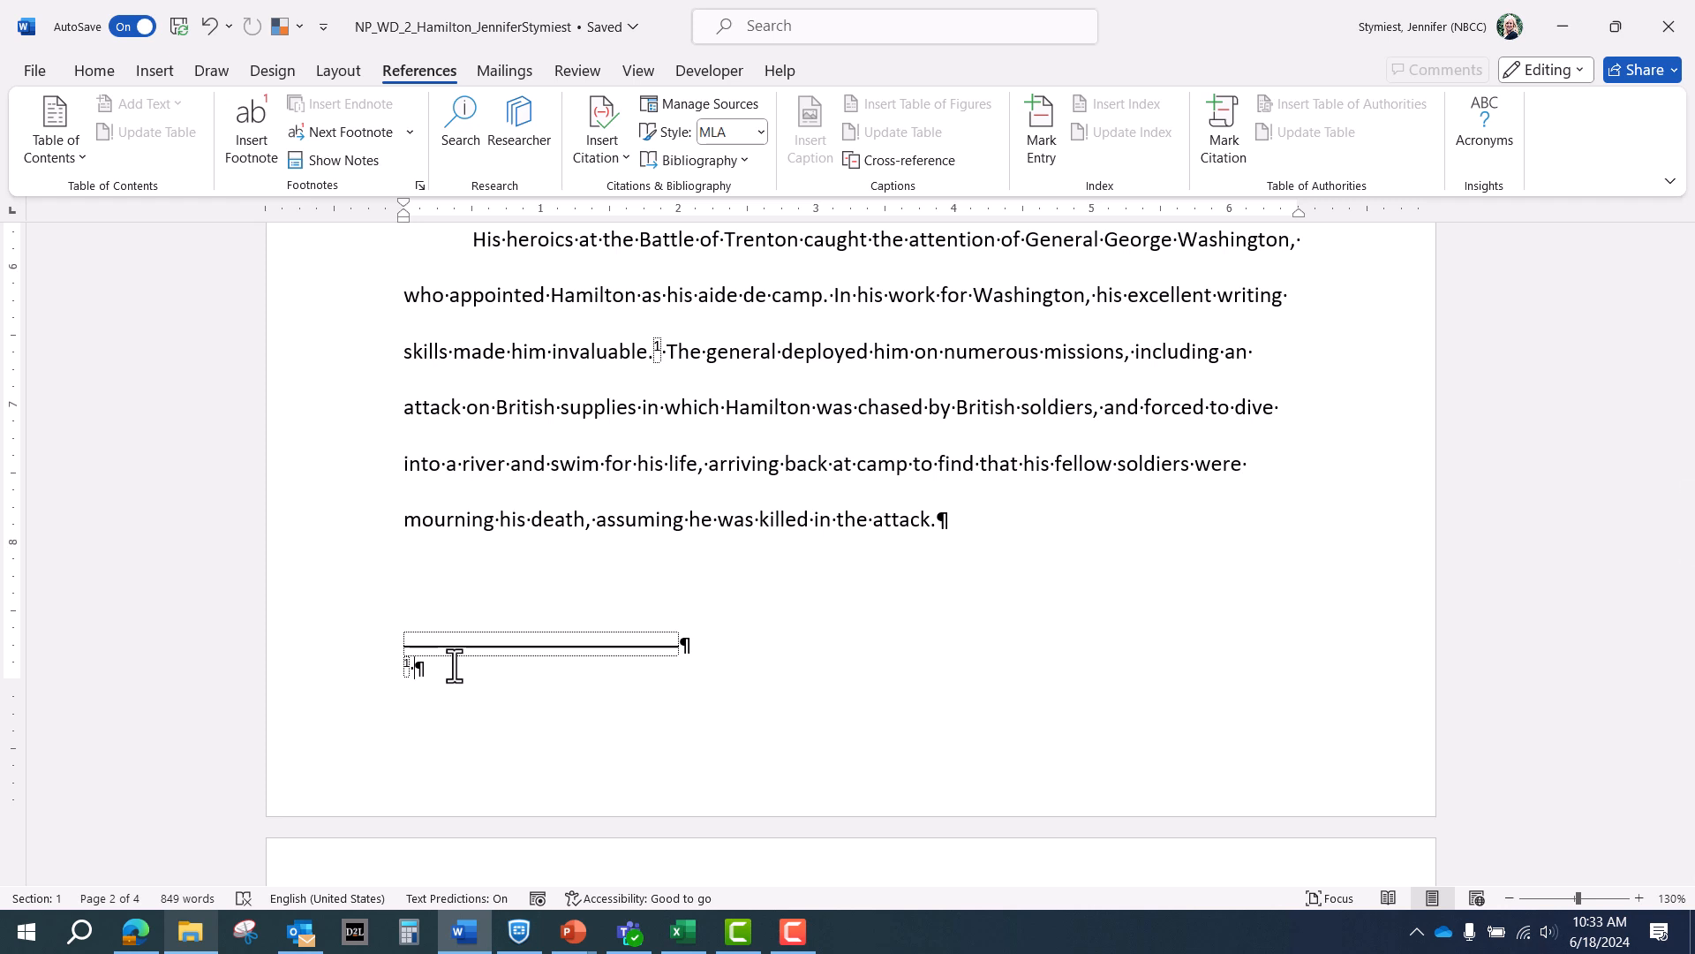
type("A digital archive of his")
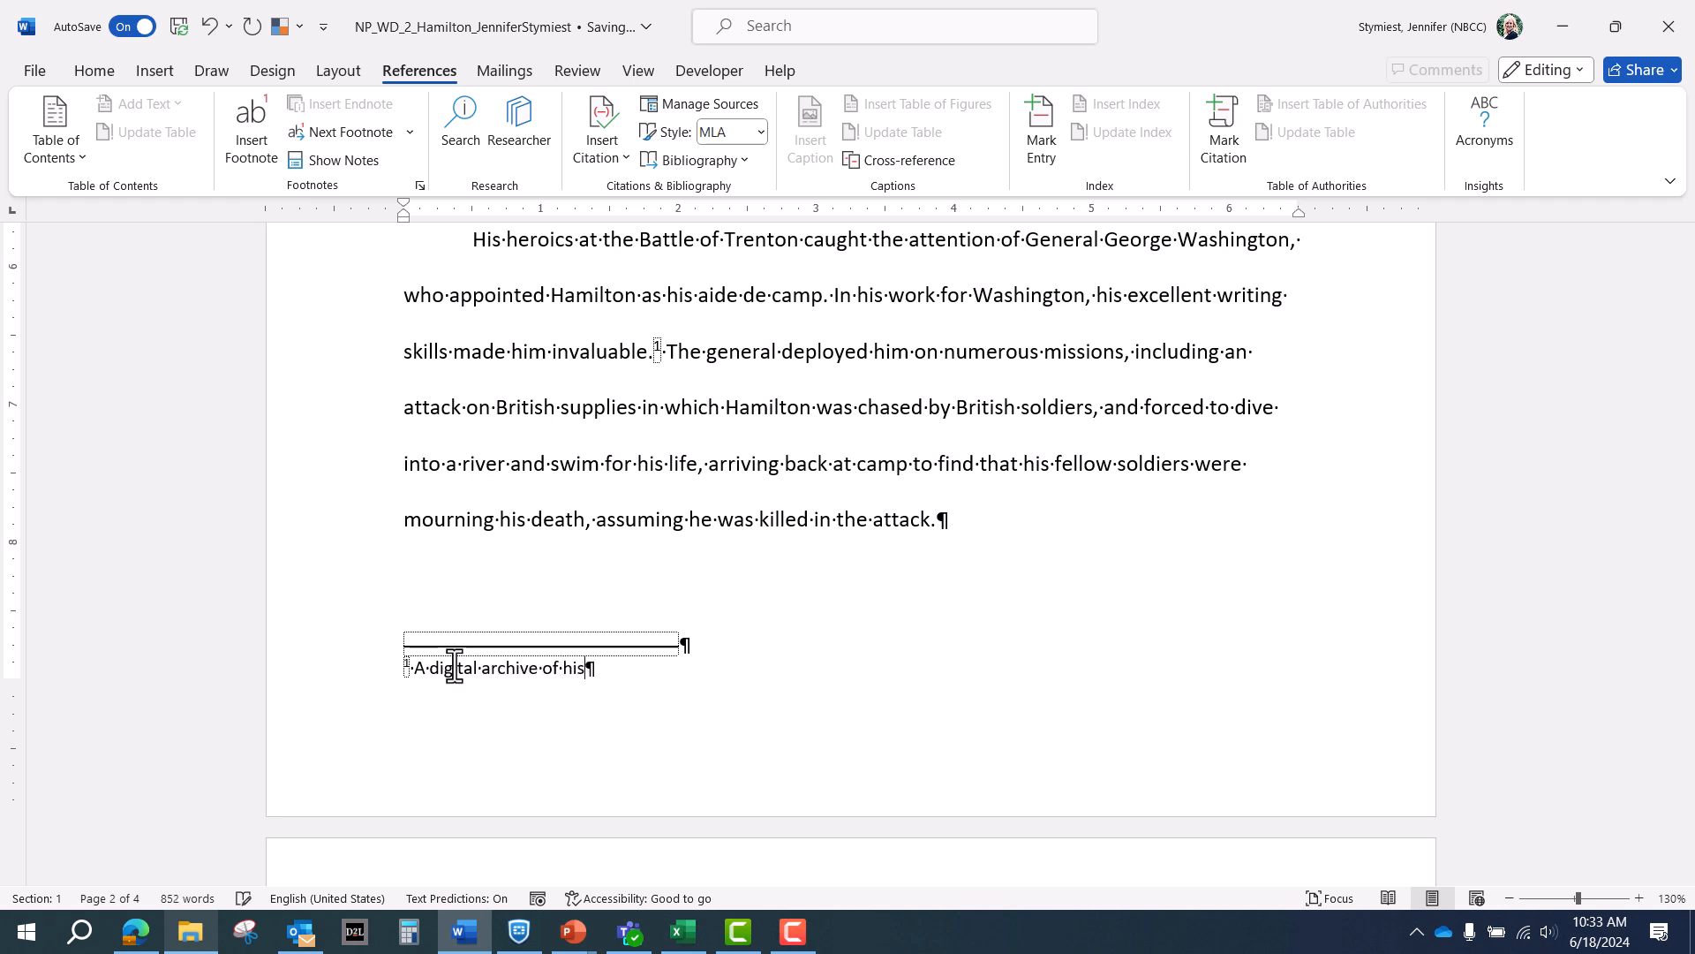
type(" letters maintained by the N")
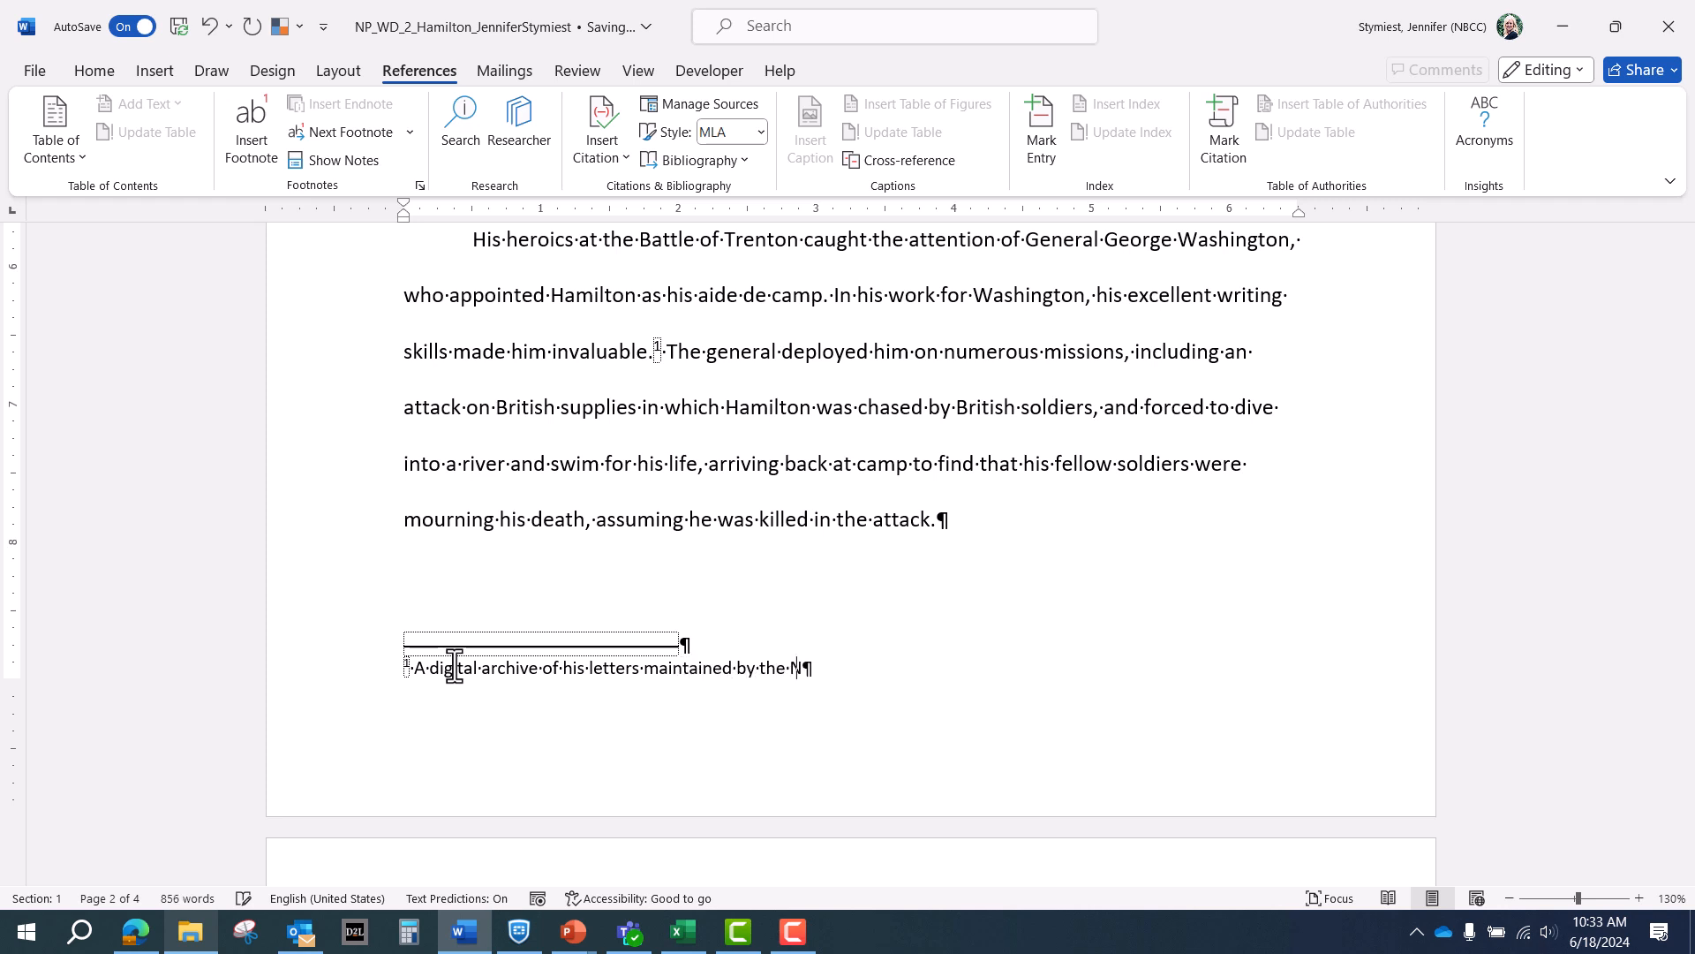
type("ew York P")
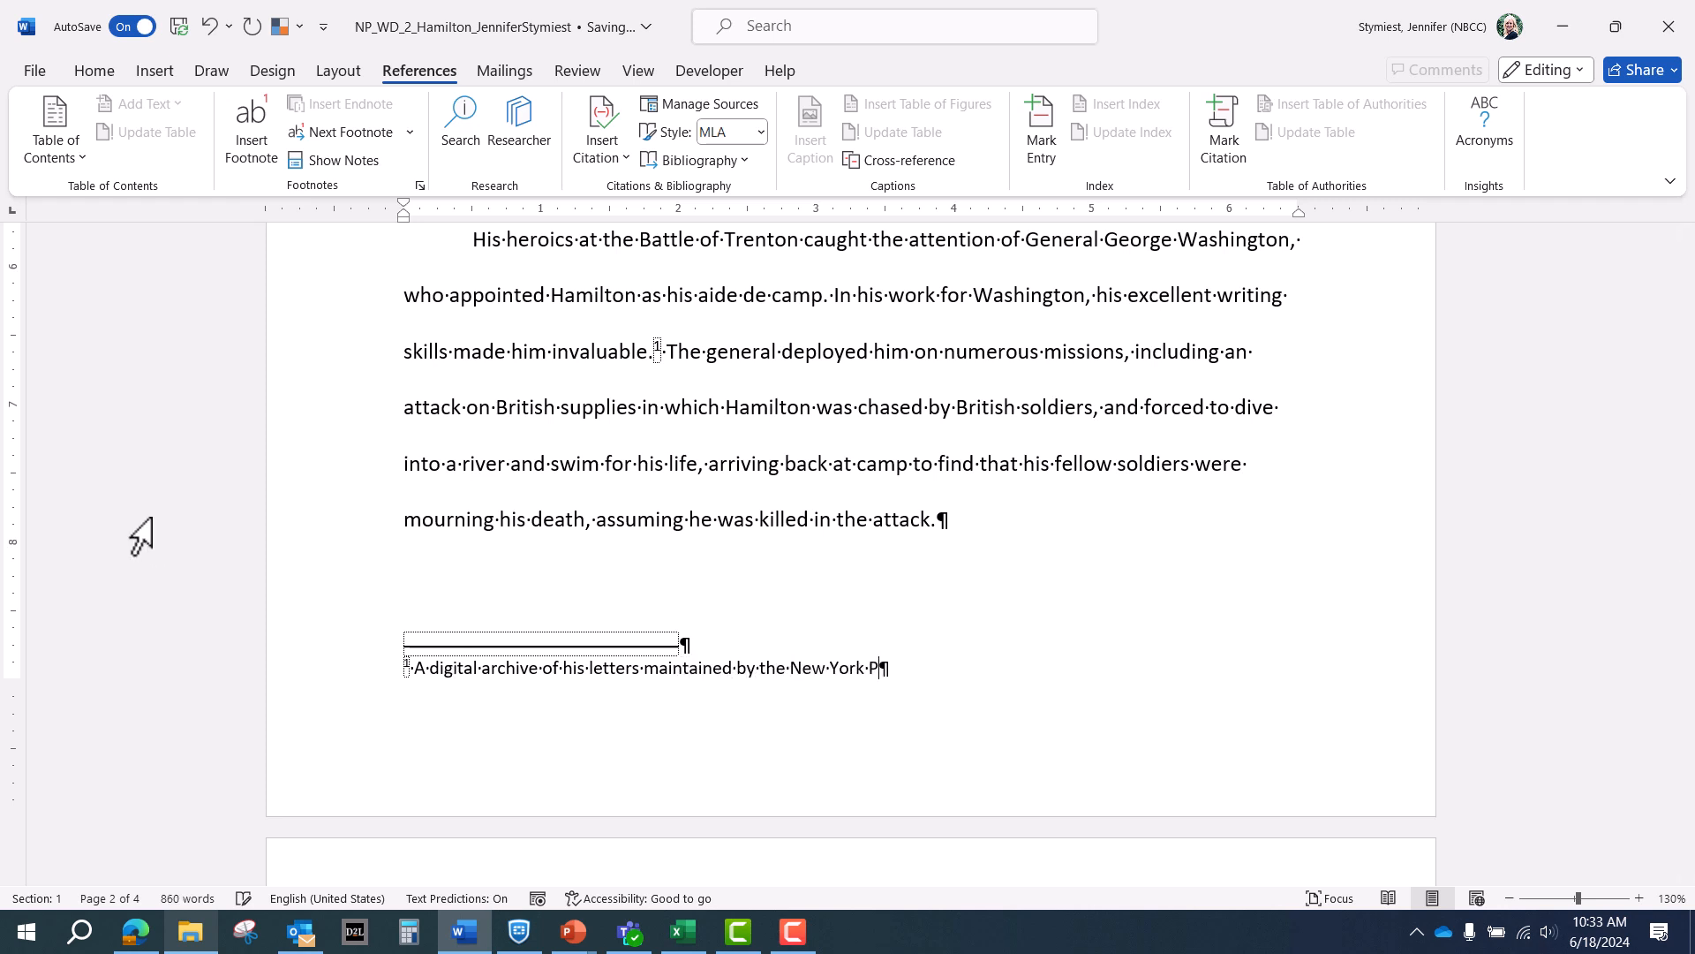
type("ublic Library testifi")
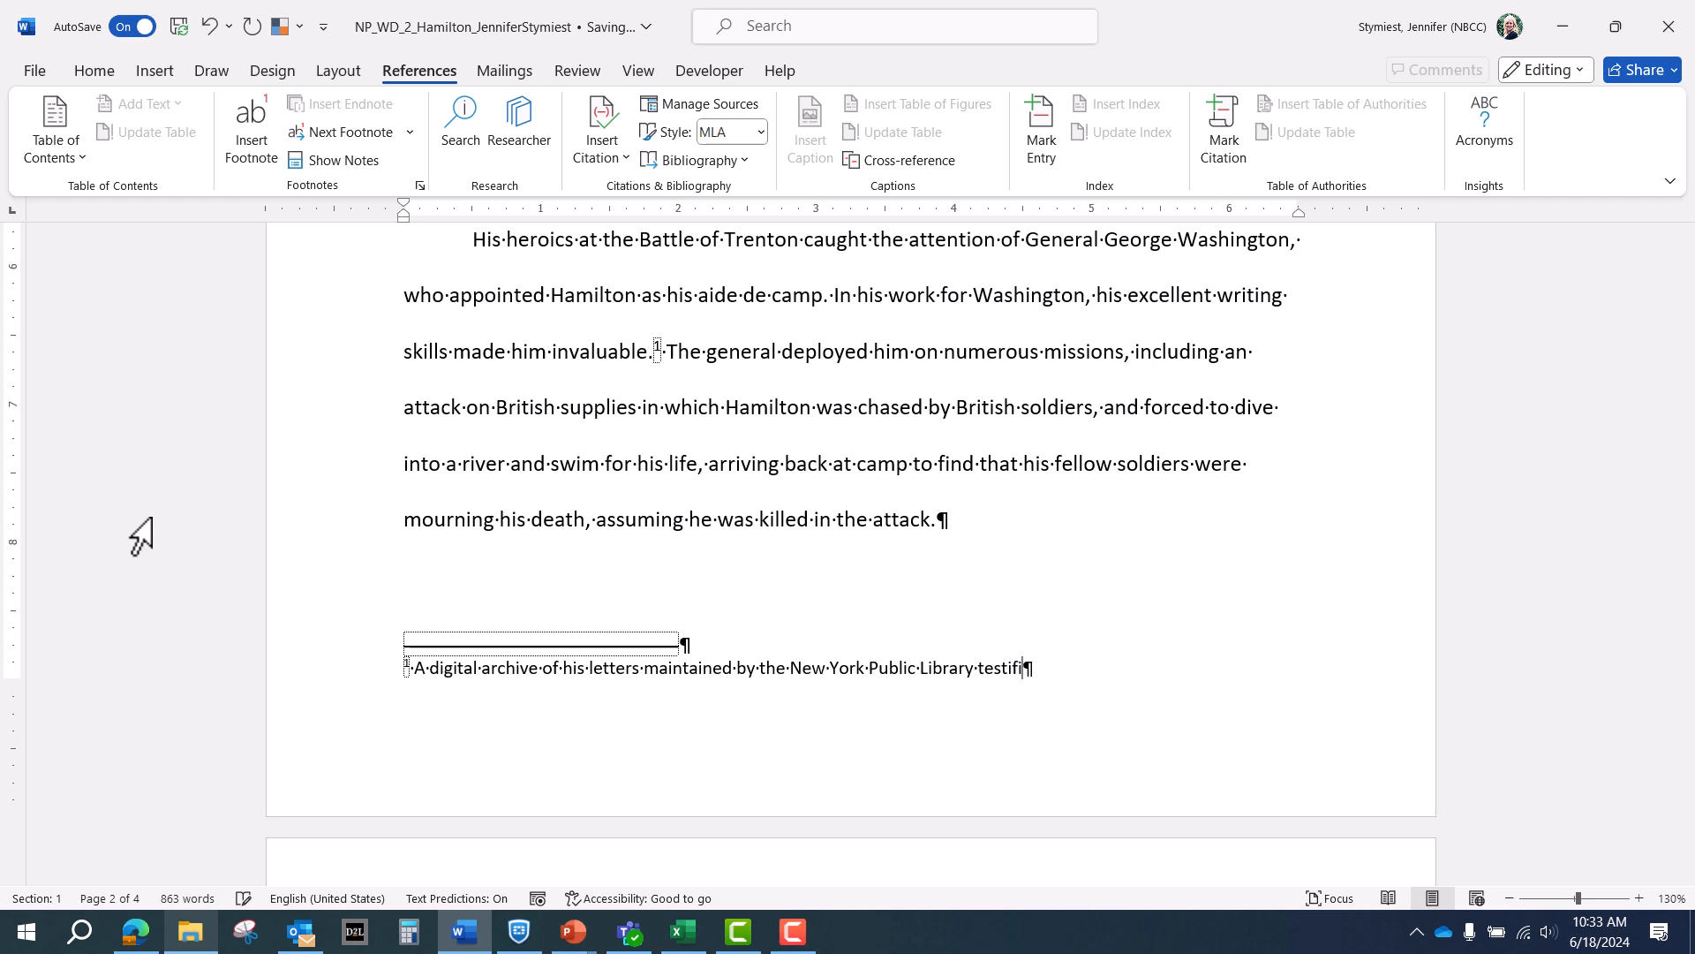
type("es to his excellent ")
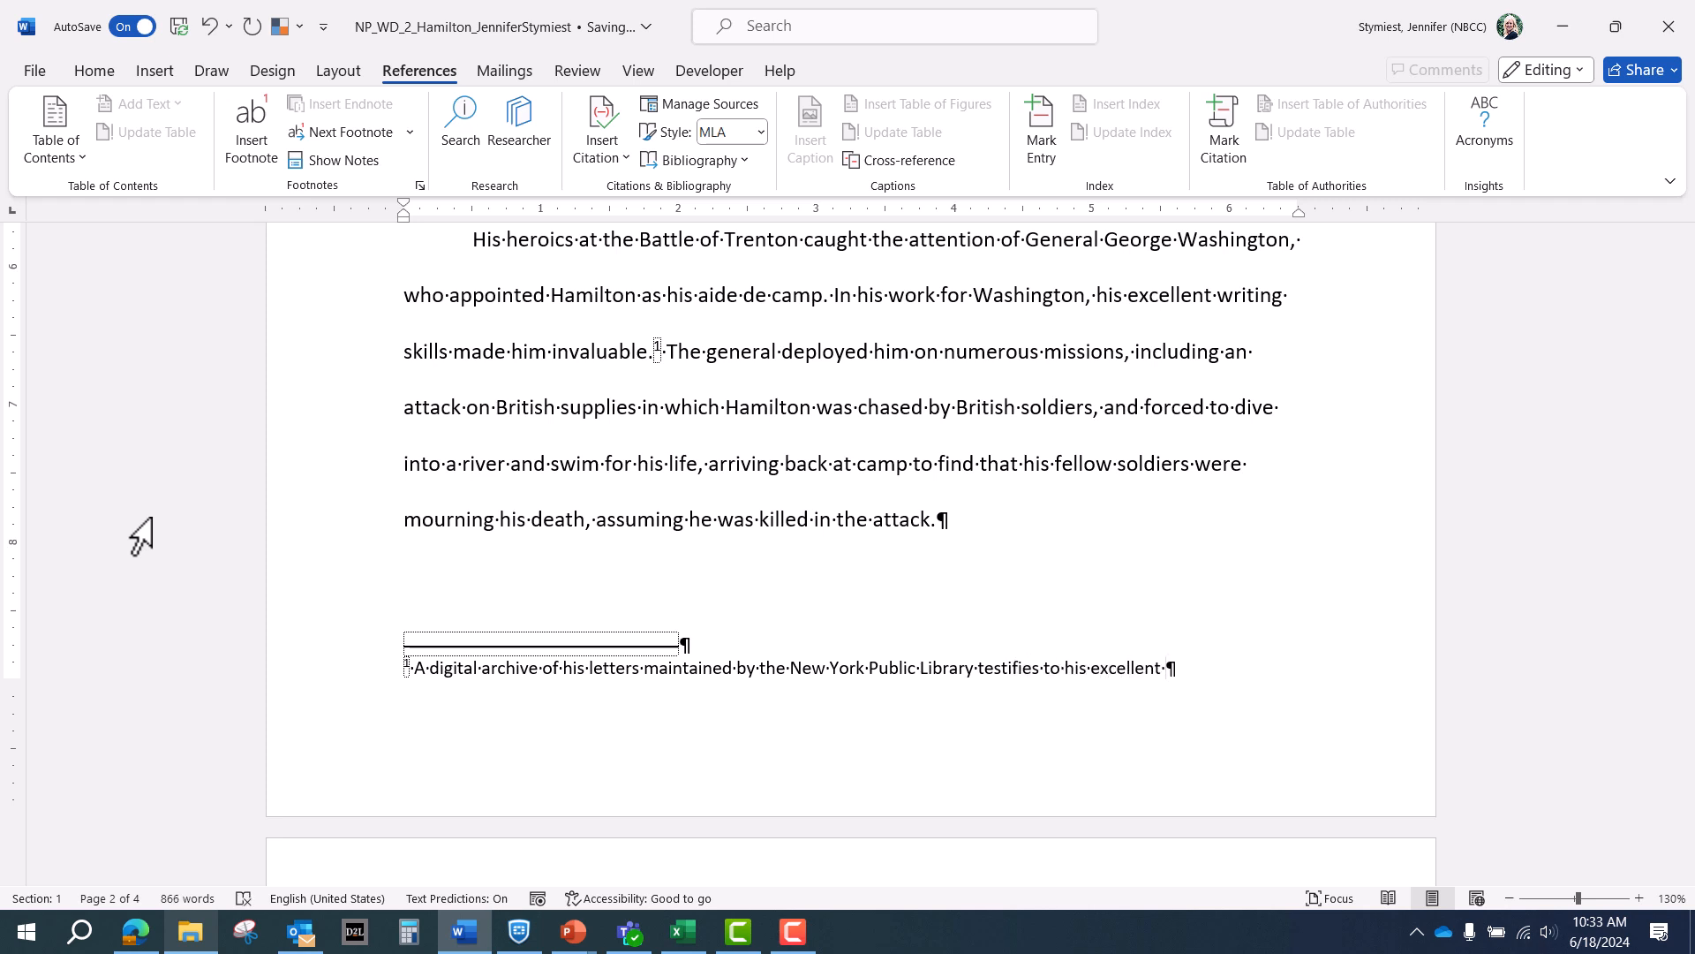
type("handwriting.")
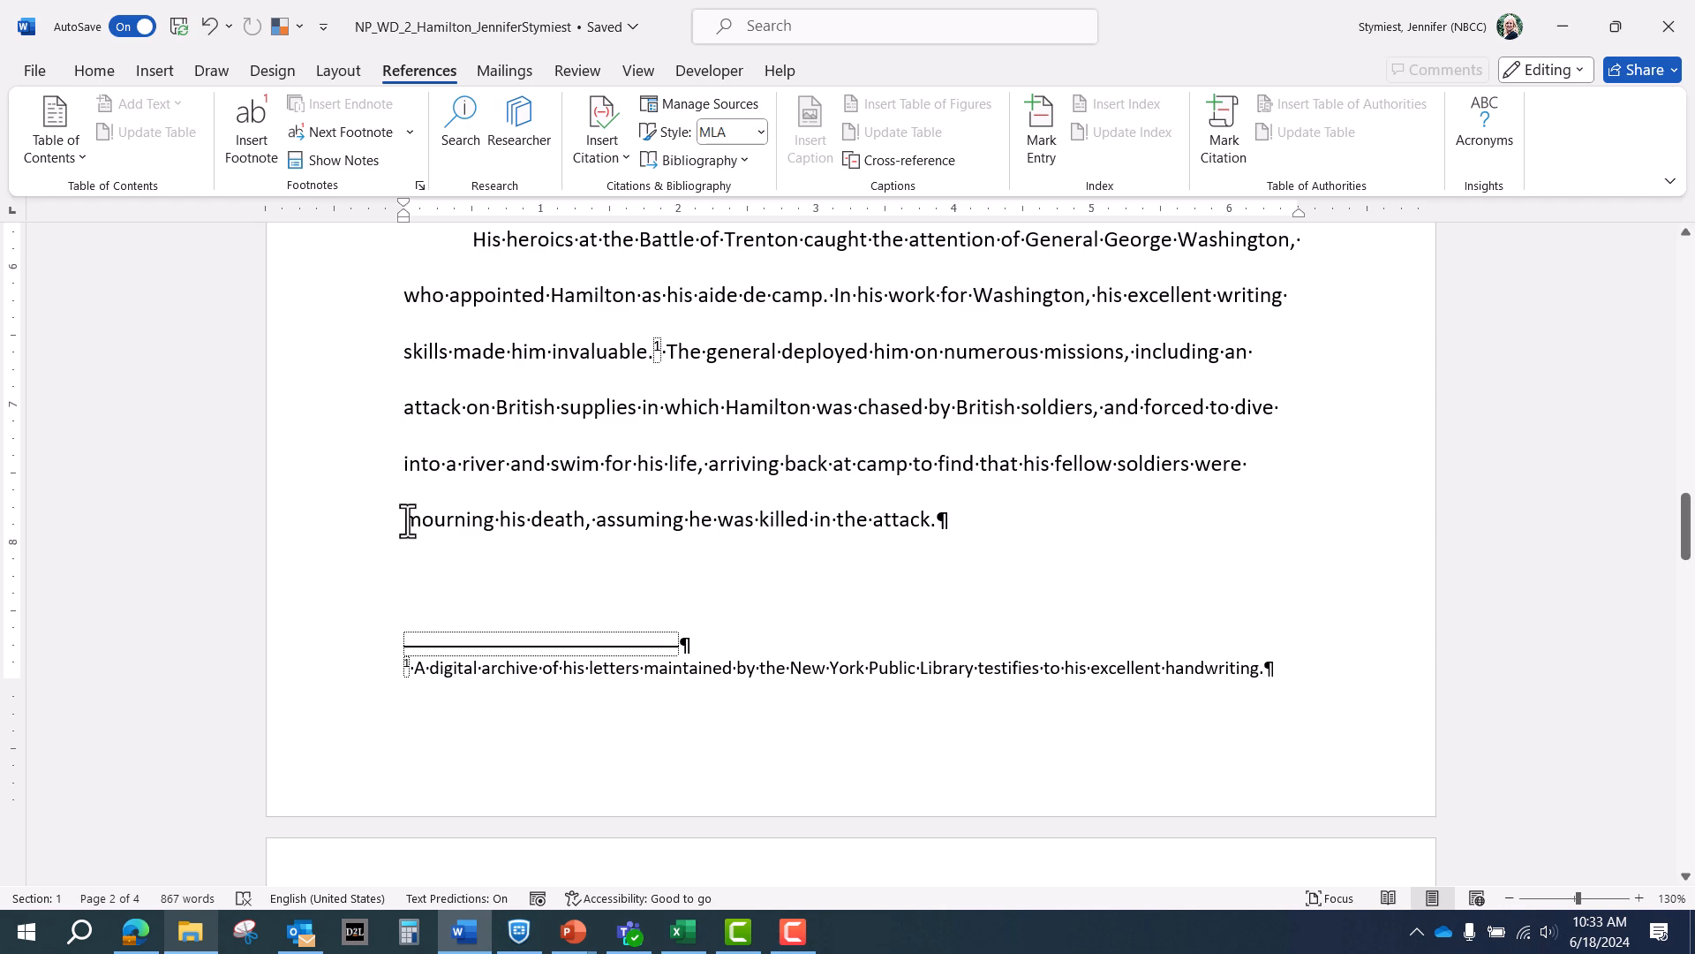
Step: Insert a footnote after "to be educated." on page 2 reading "The letter impressed a local newspaper owner, who decided to publish it."
scroll(529, 569, "up", 3)
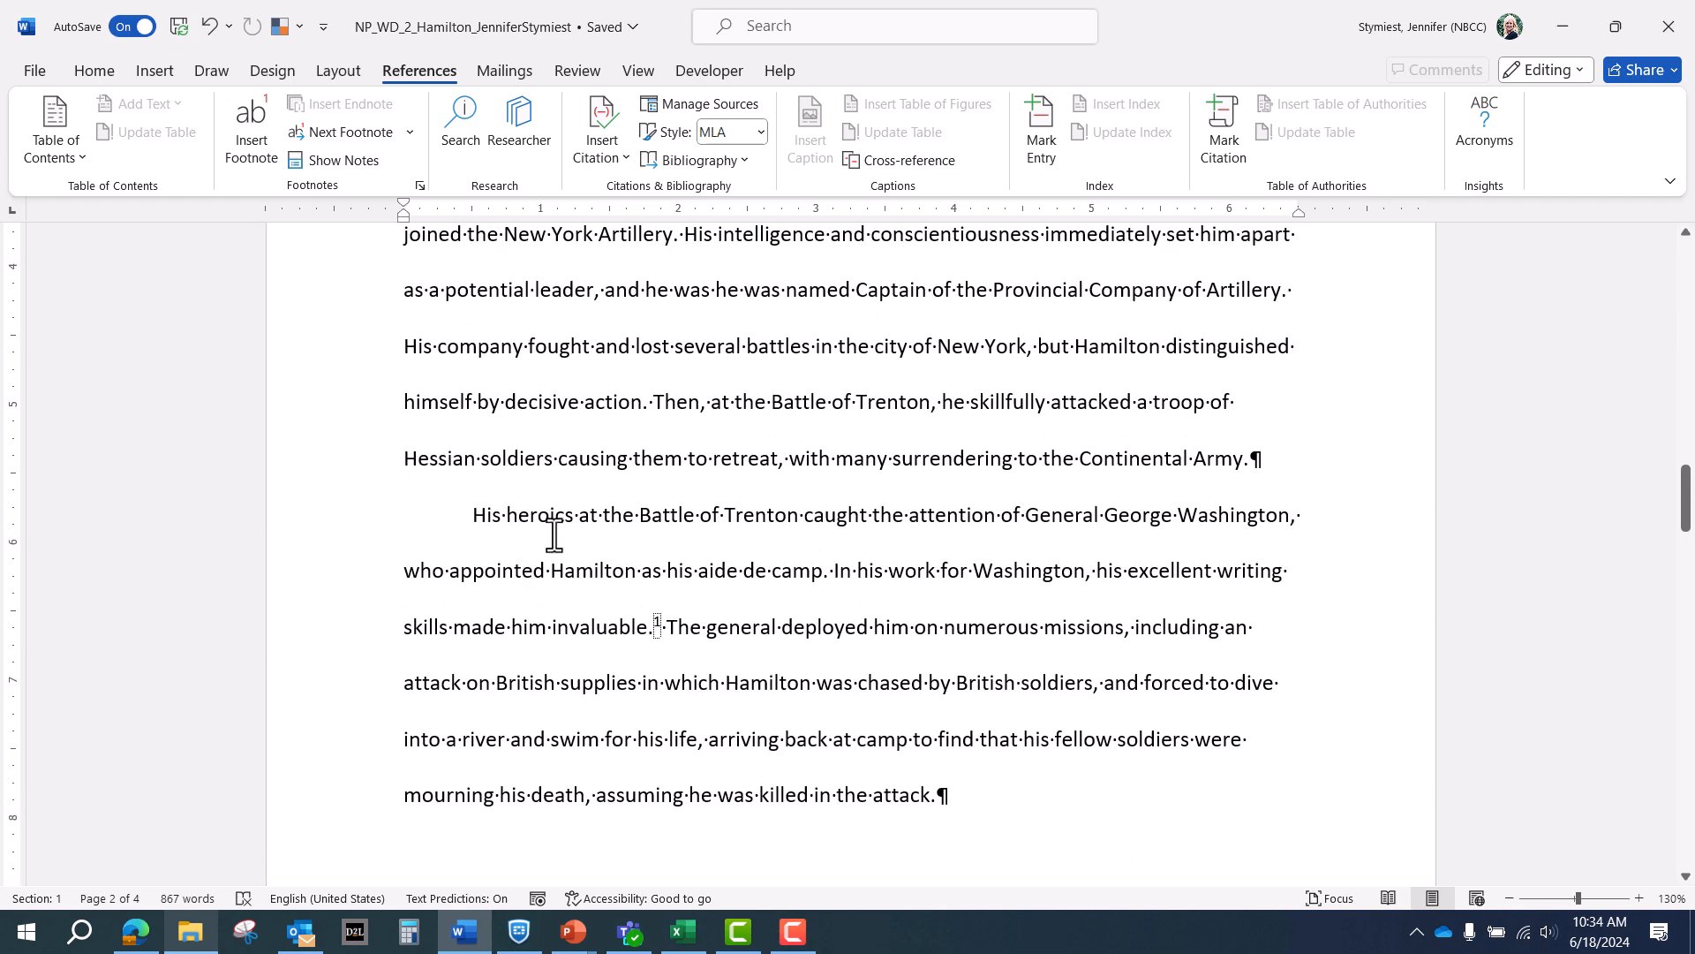
scroll(580, 512, "up", 4)
scroll(580, 514, "up", 3)
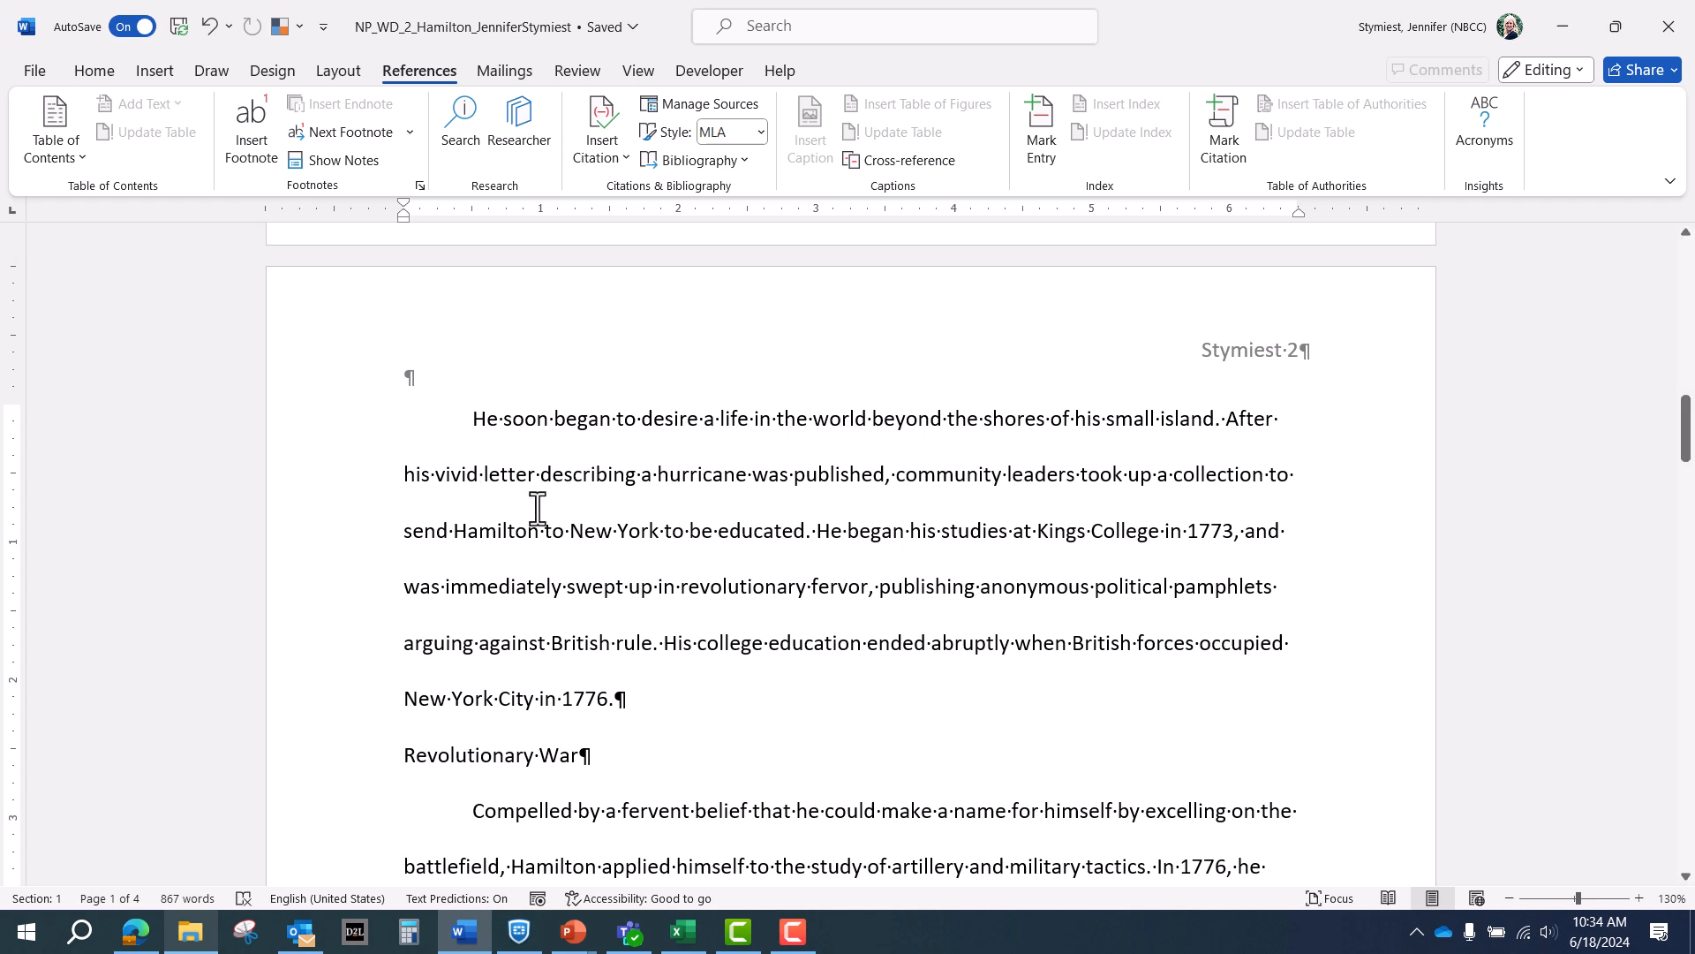
left_click(806, 533)
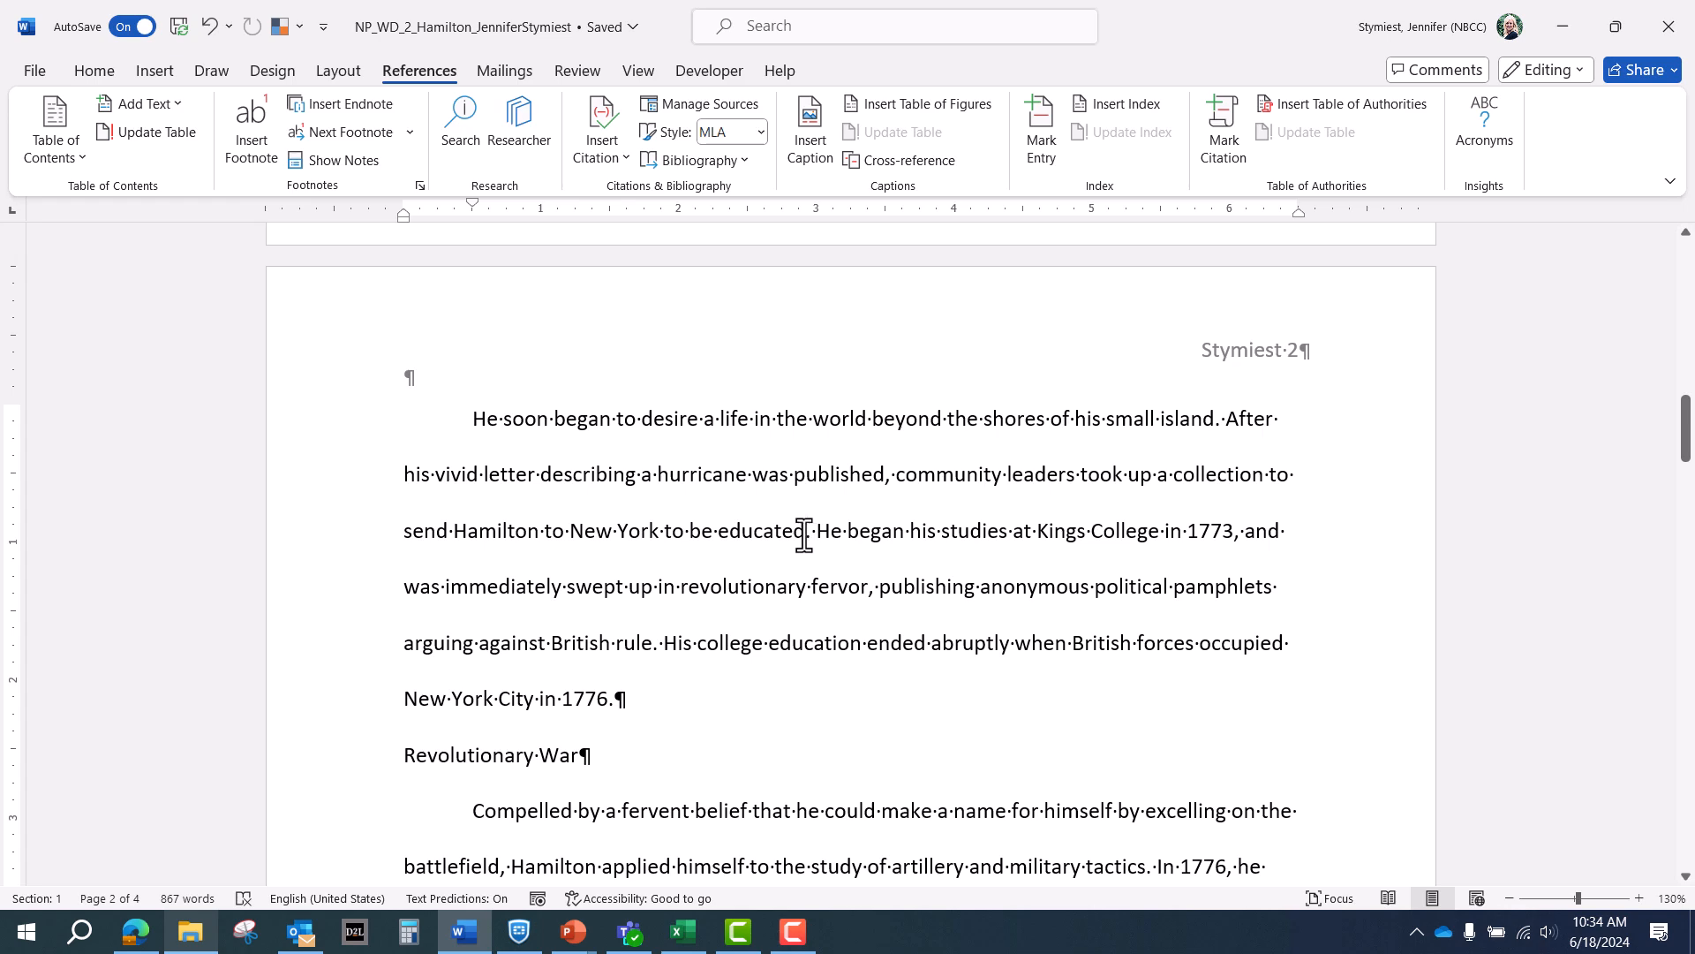
left_click(260, 128)
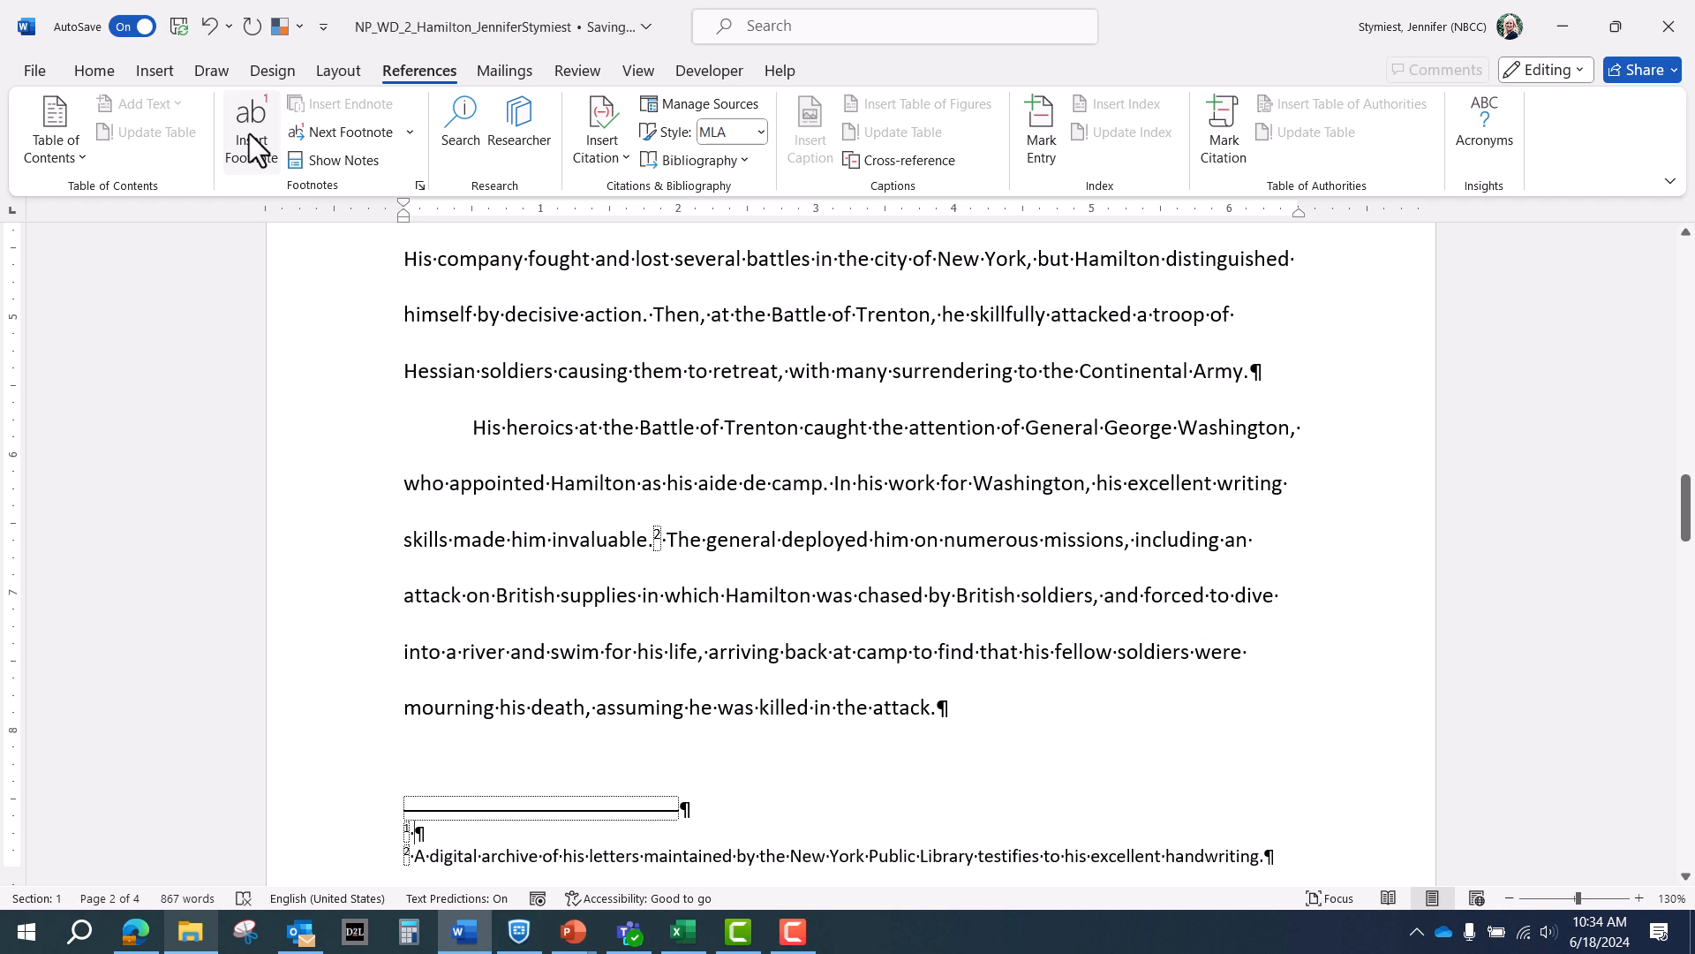
type("The le")
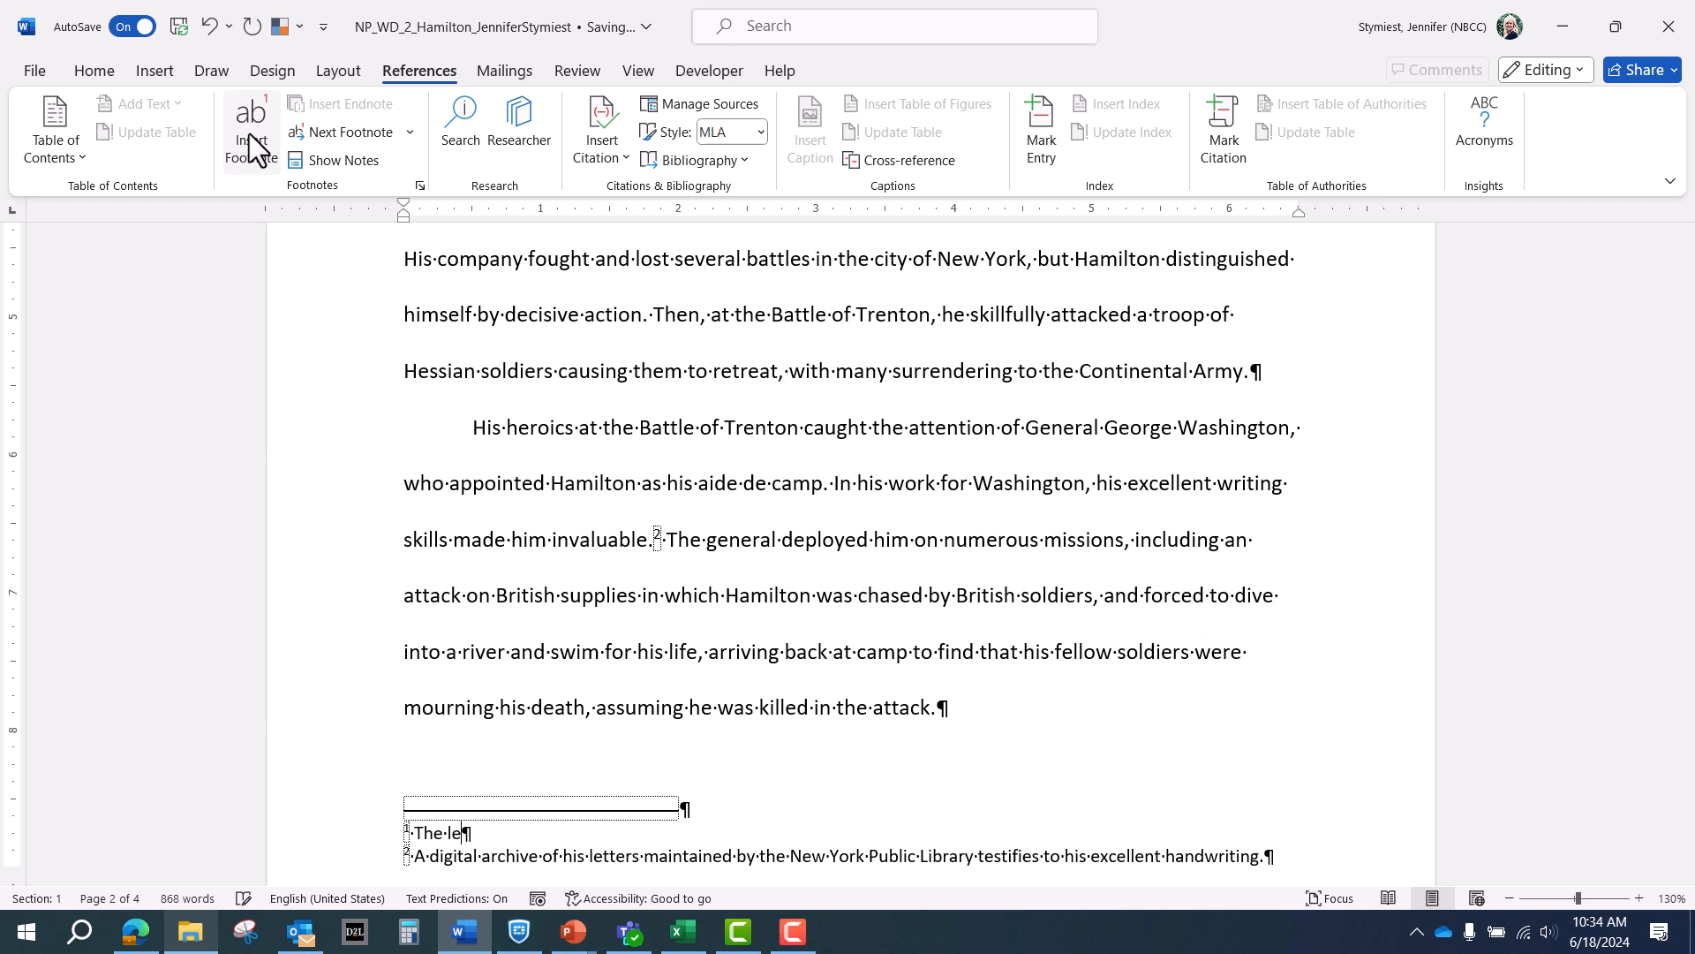
type("tter impressed a local newspa")
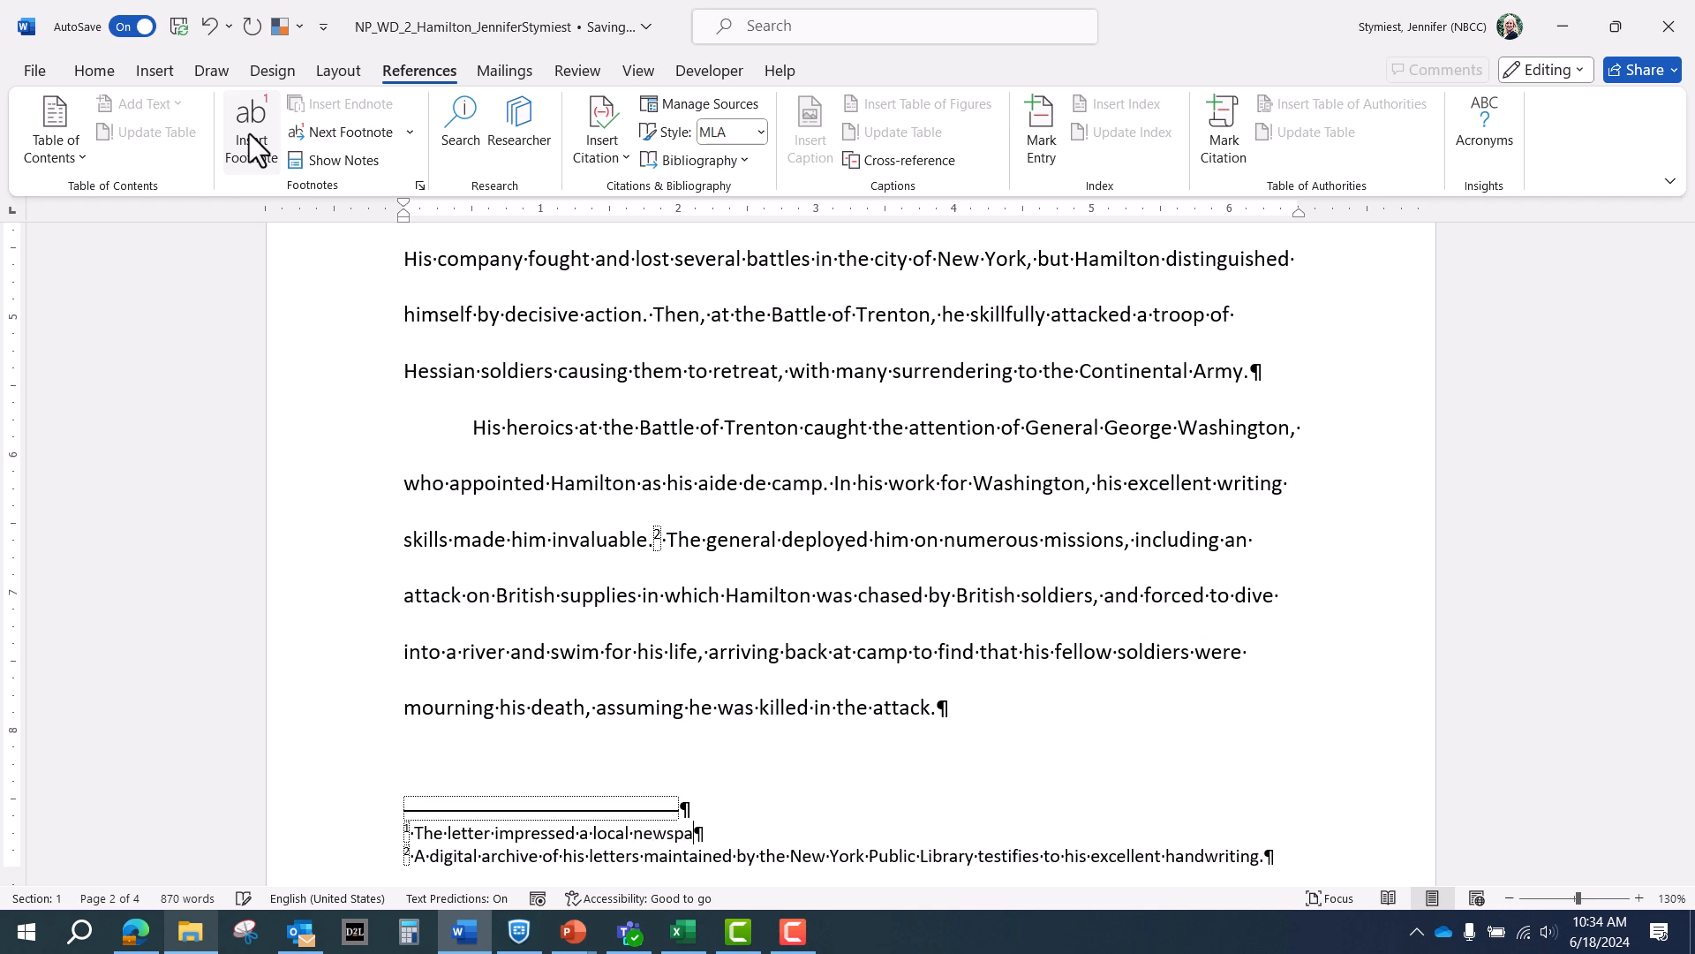
type("per owner, who decided to ")
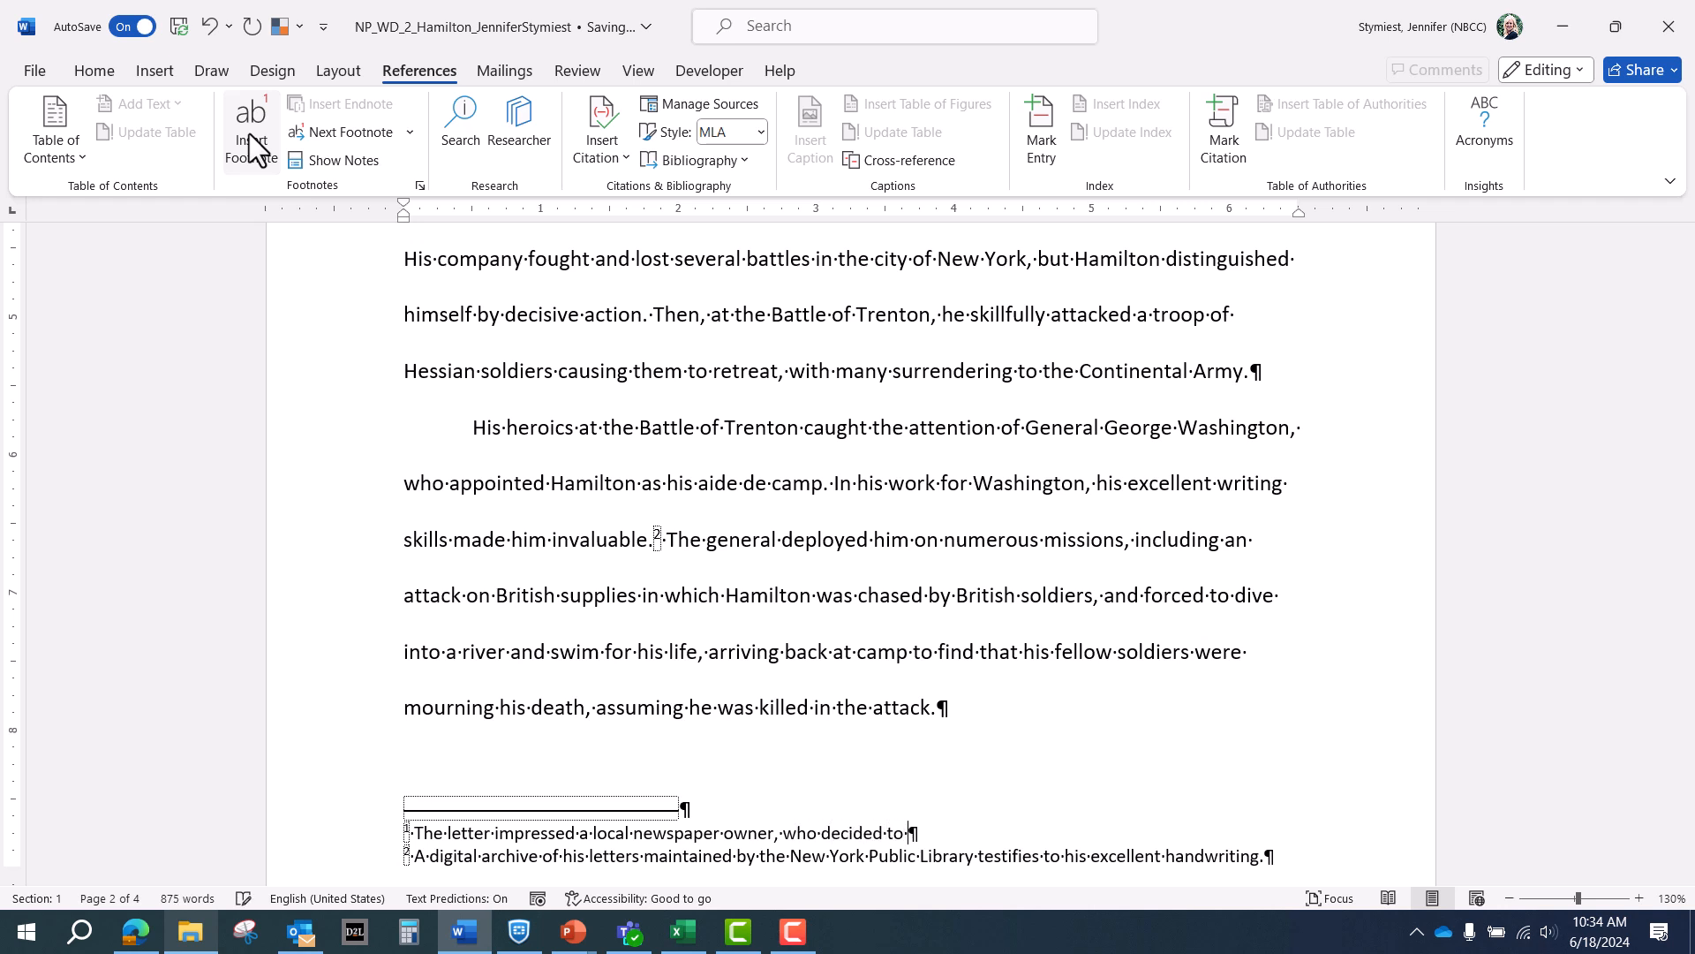
type("publish it.")
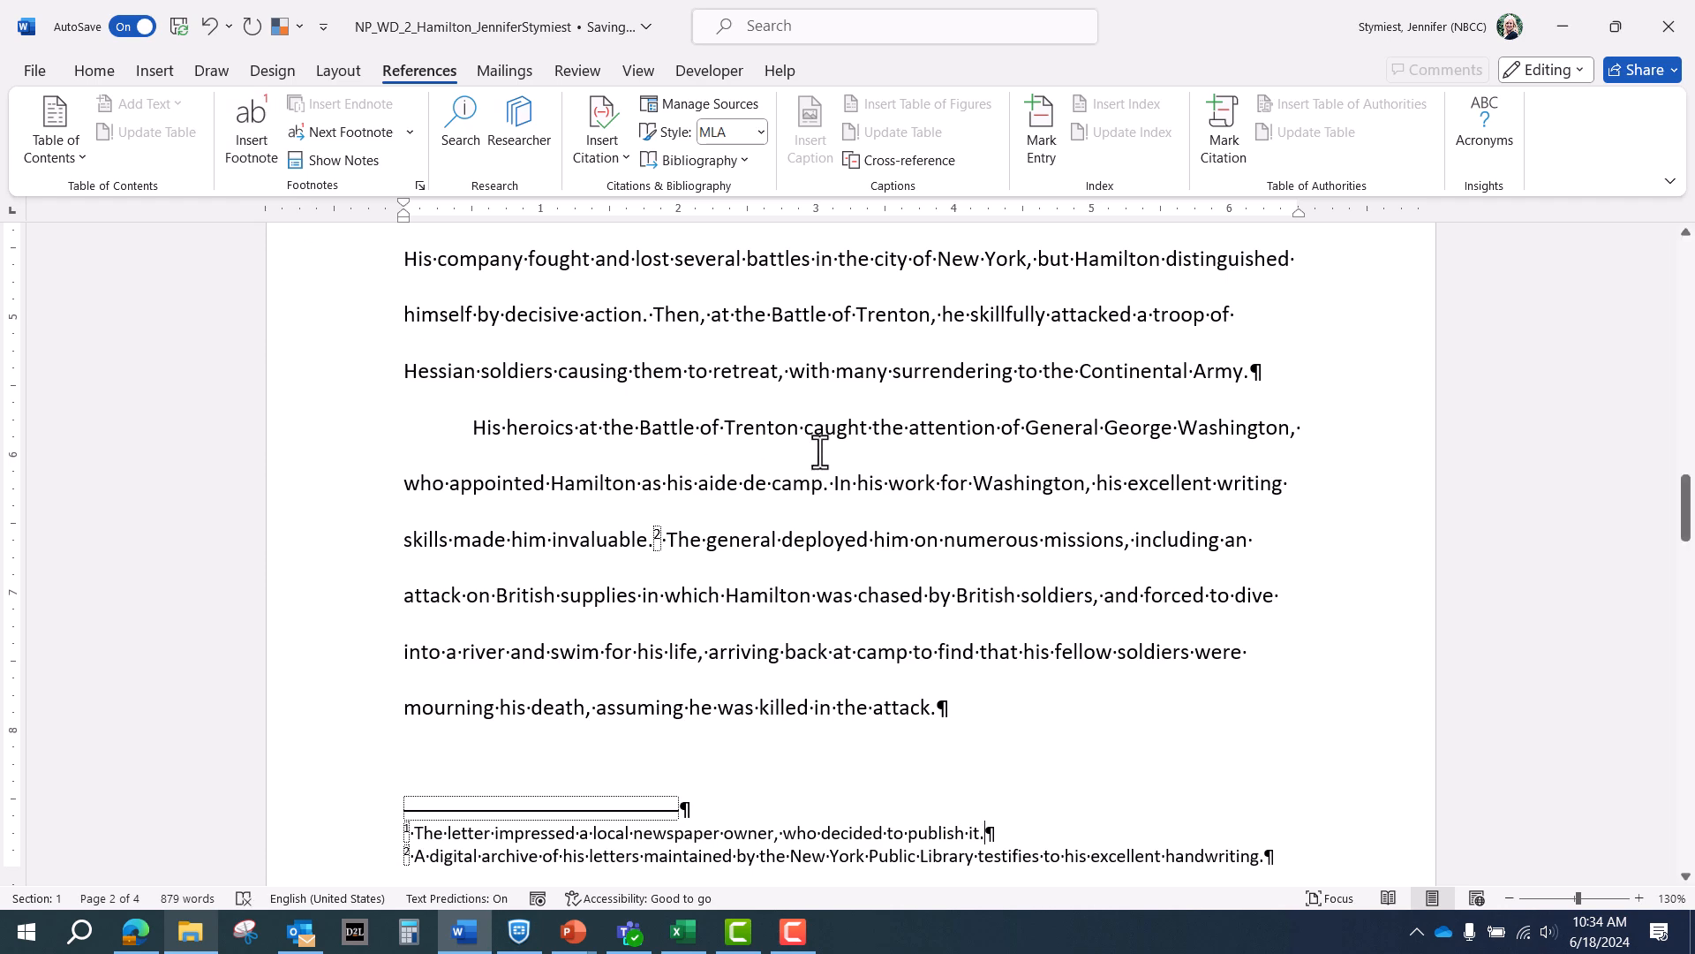
Step: Review both footnotes on page 2 and set the citation style to MLA Seventh Edition
scroll(820, 452, "up", 2)
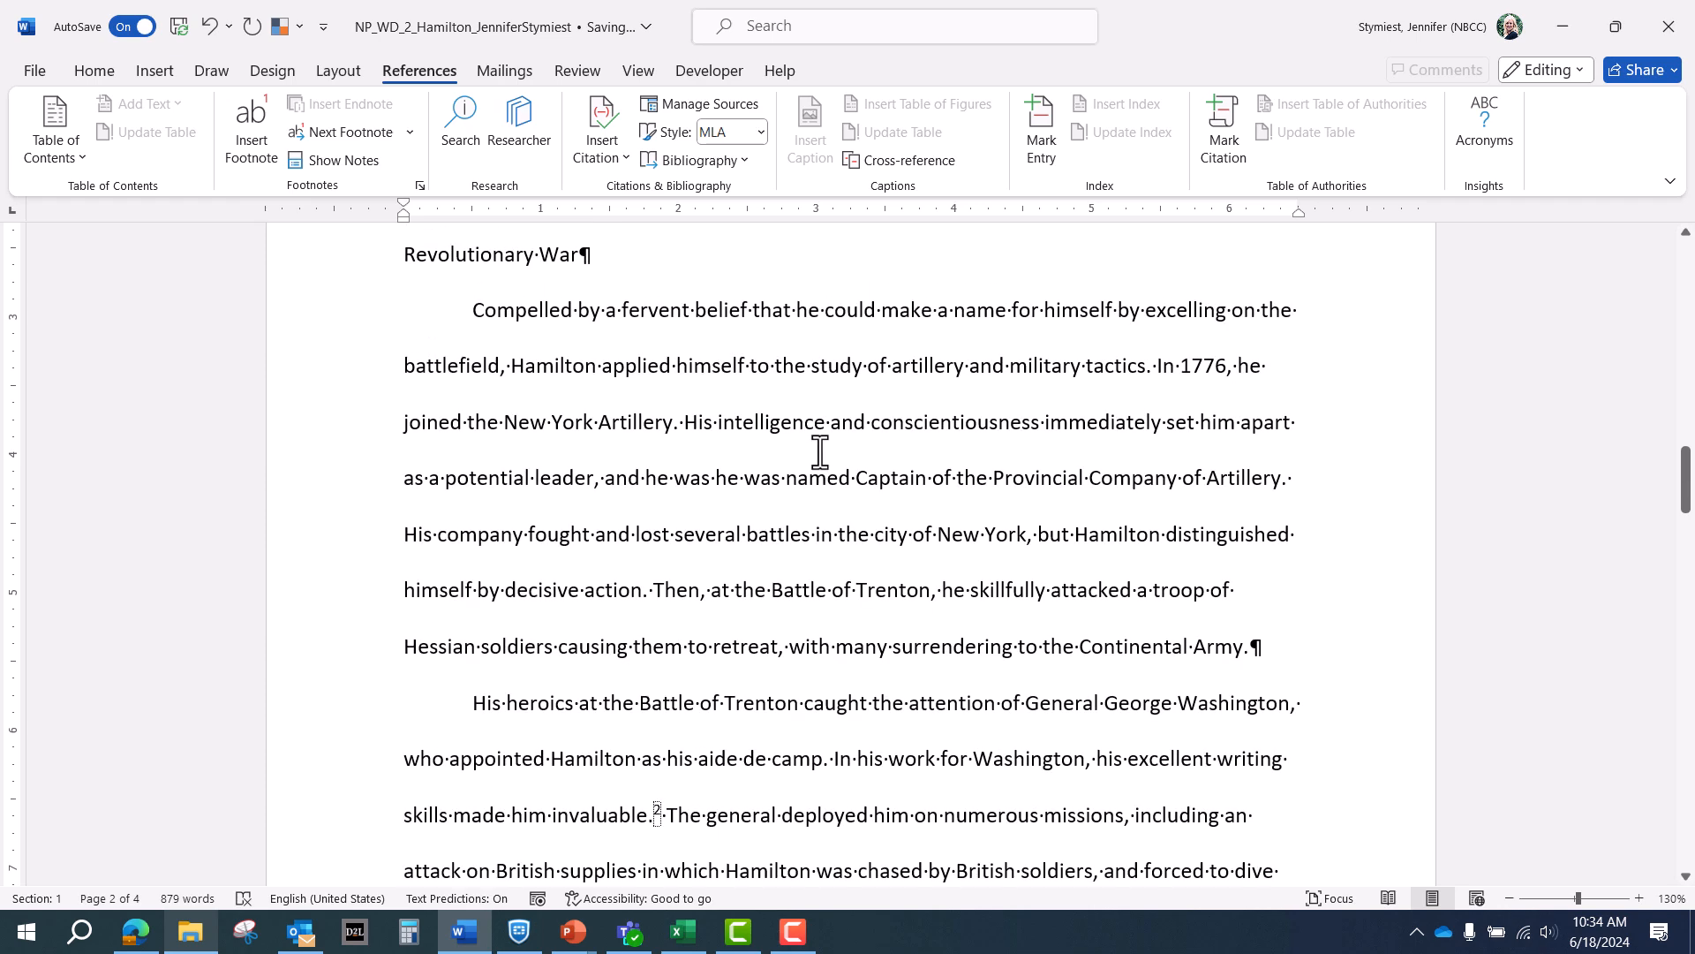
scroll(819, 452, "down", 2)
scroll(820, 452, "down", 2)
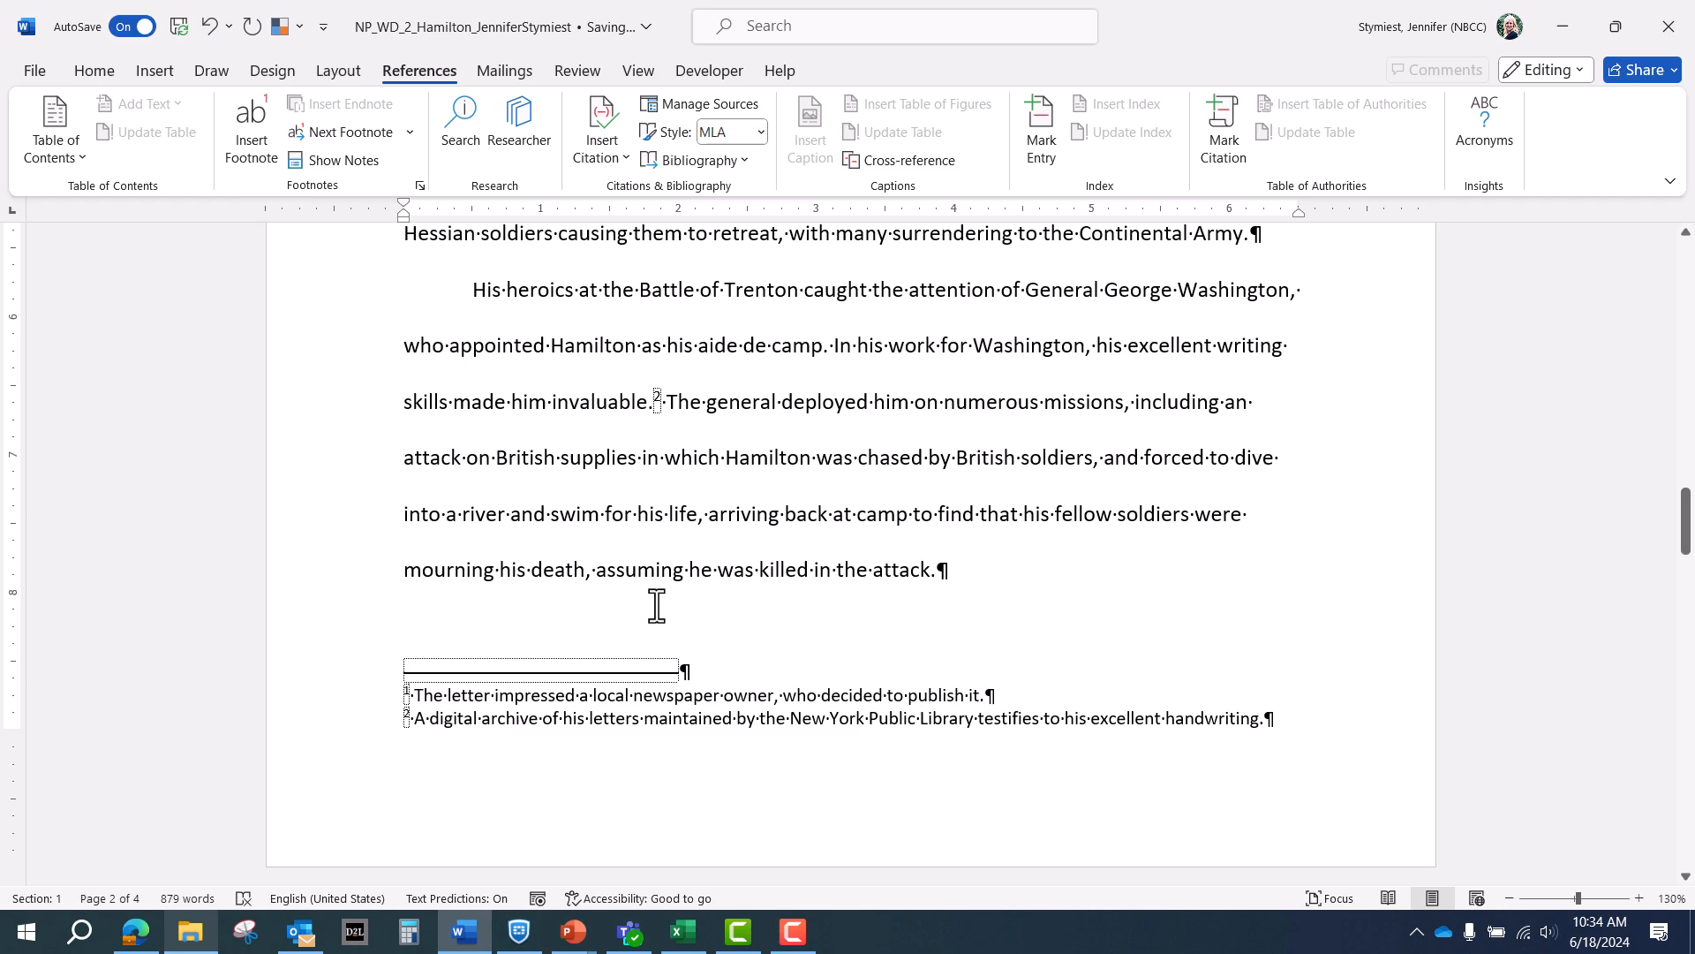
scroll(656, 606, "up", 3)
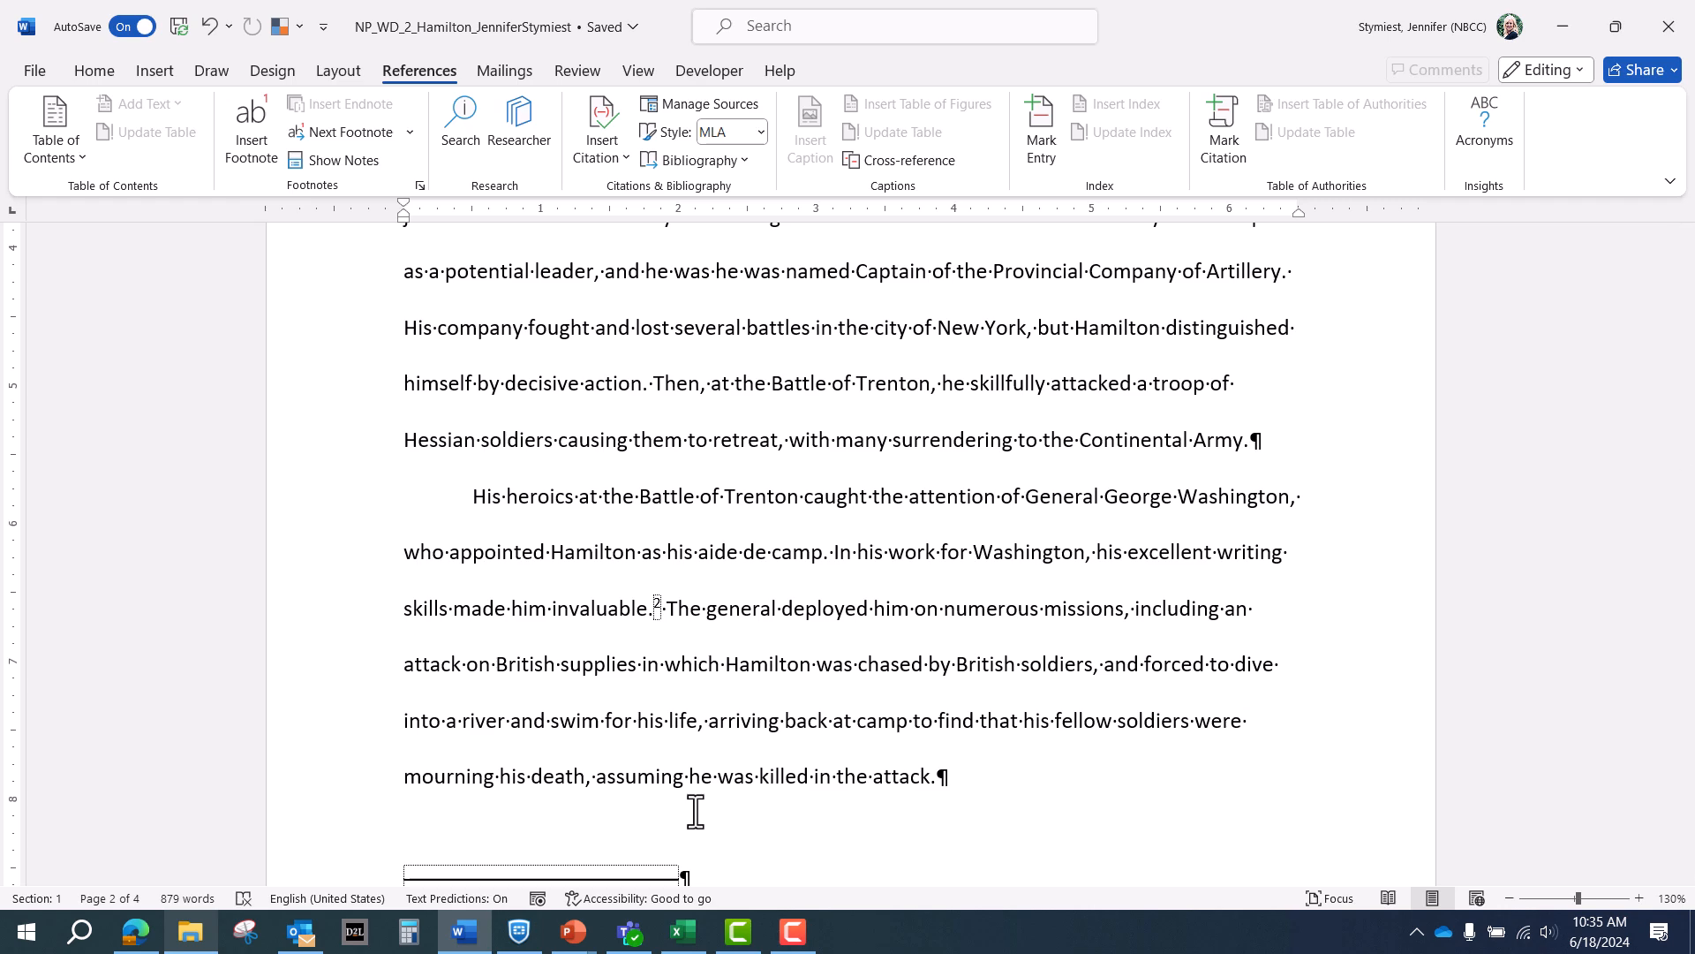
scroll(695, 810, "up", 2)
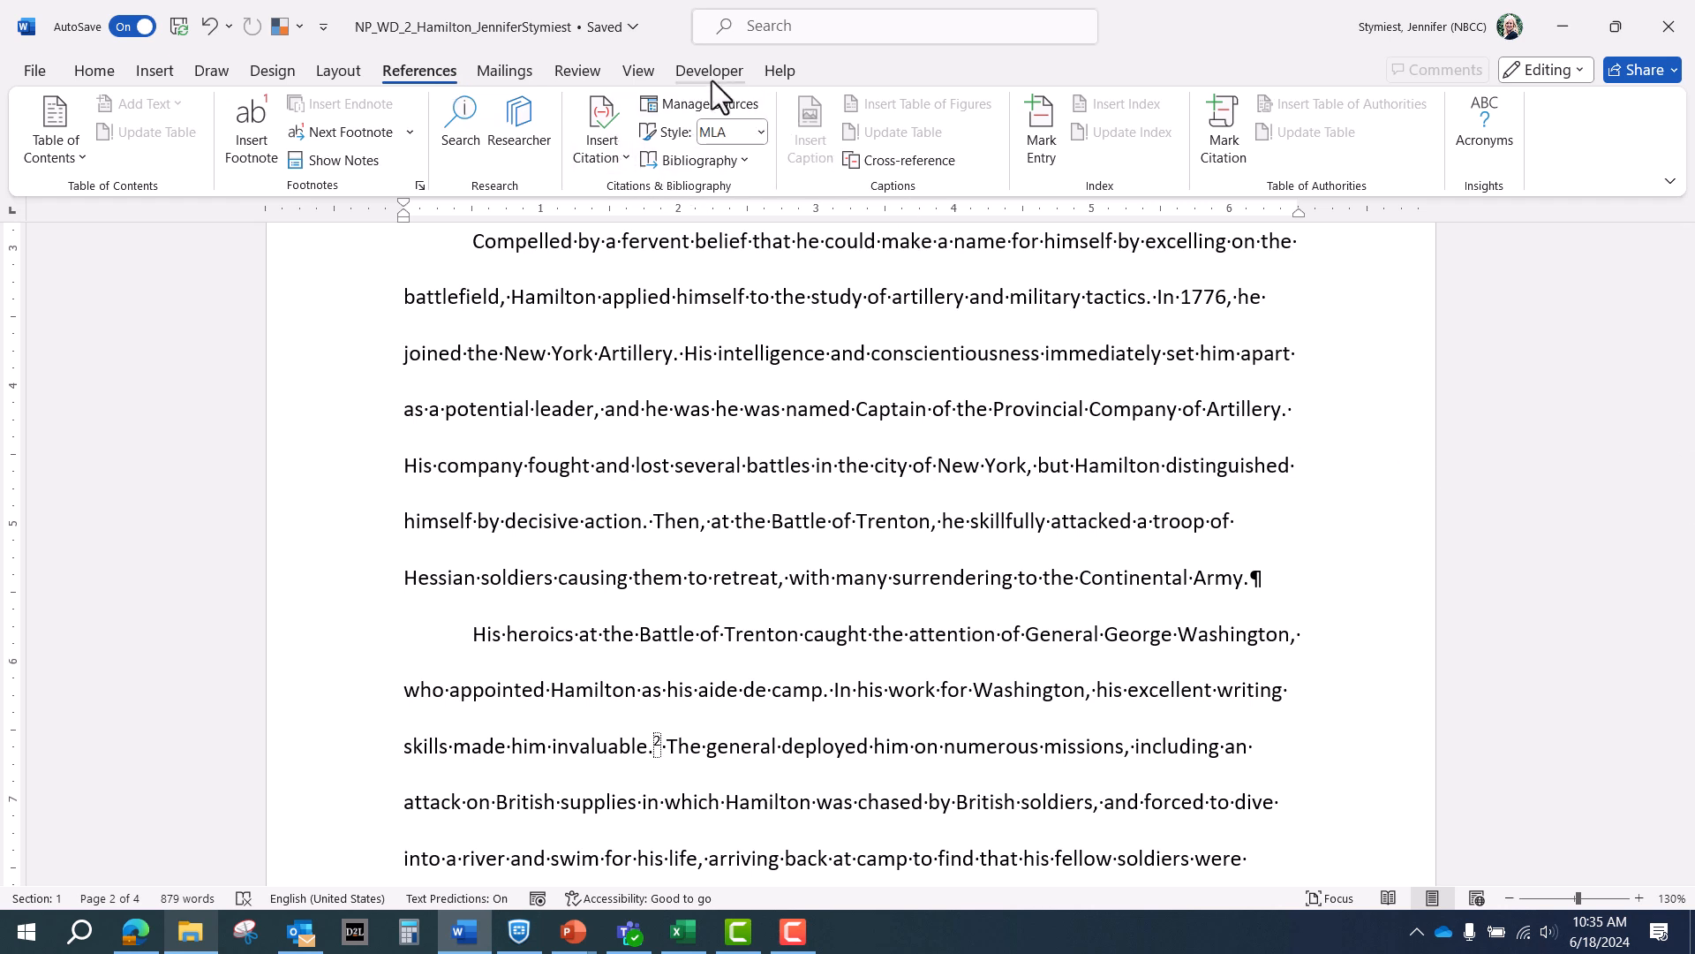
left_click(758, 133)
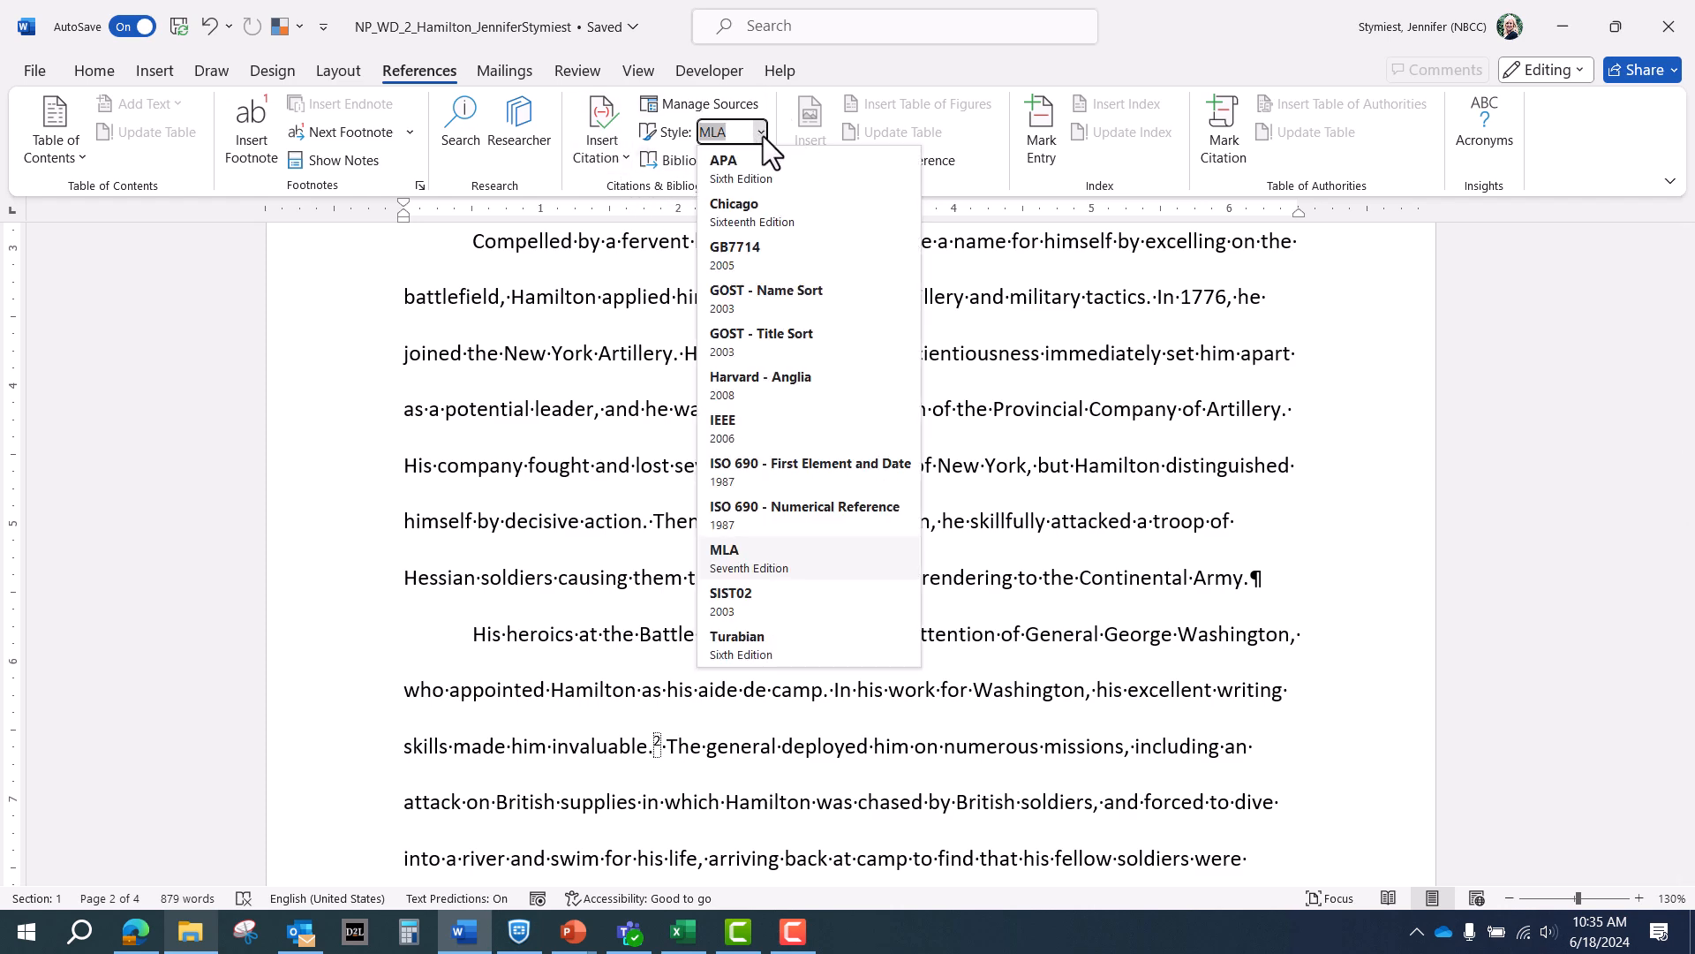
left_click(814, 563)
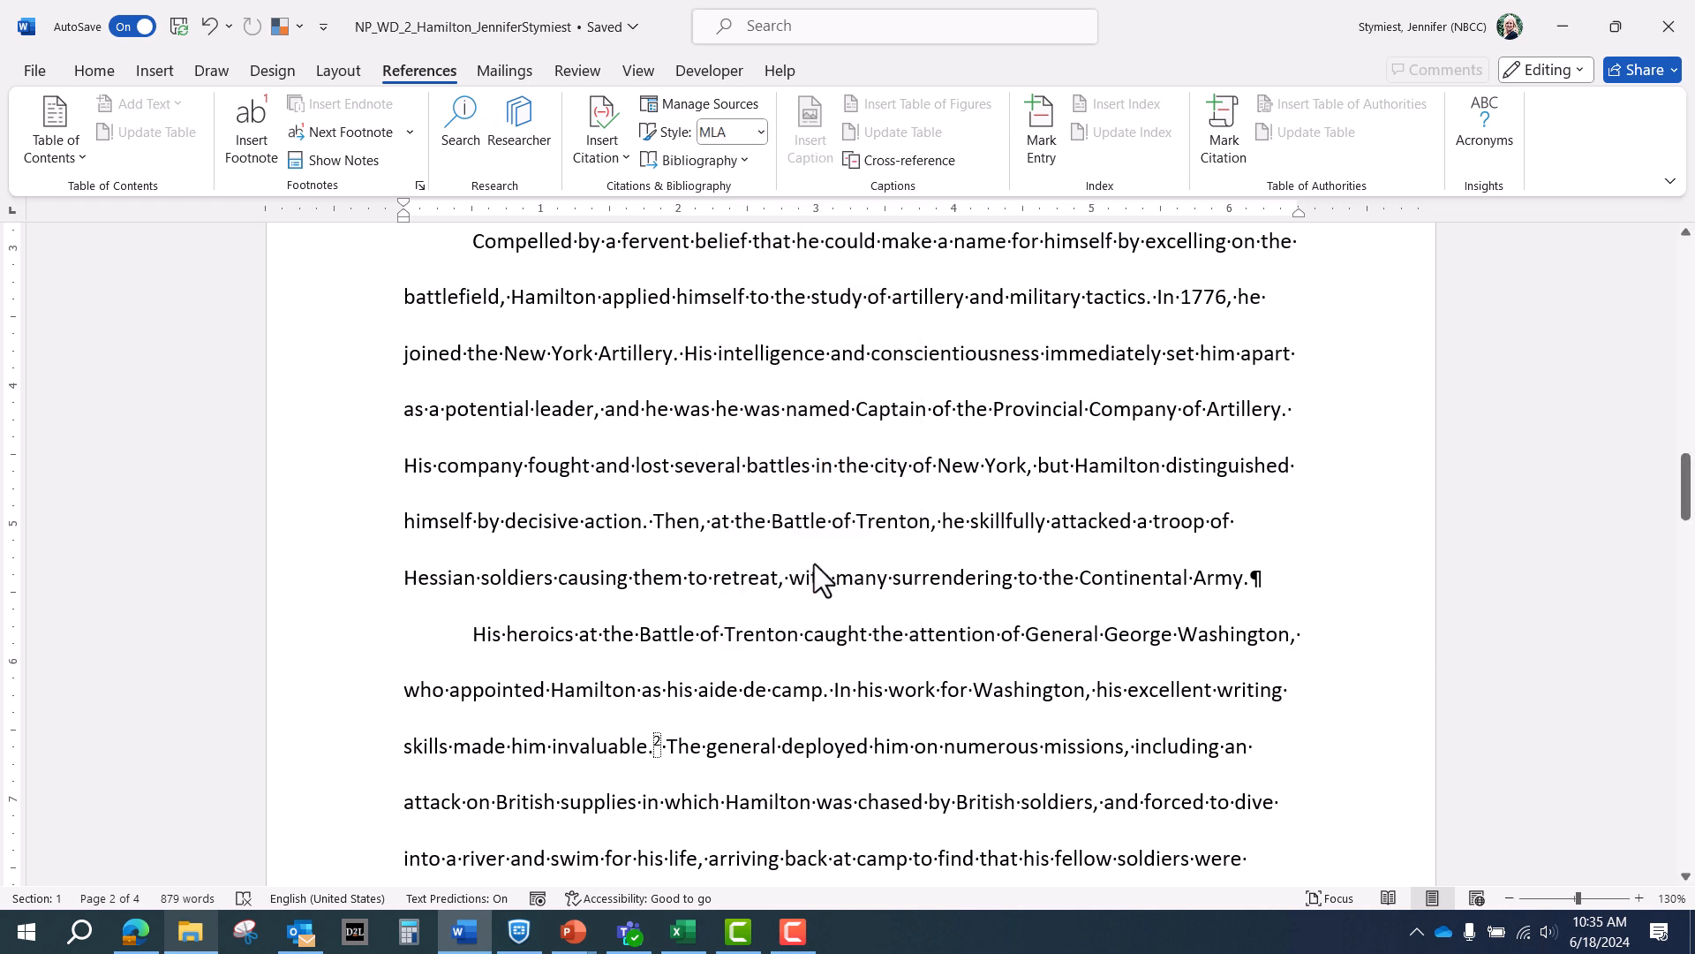
Step: Find "However, as at least one historian" and place the insertion point before the period ending that sentence, after "to part with him"
key("ctrl+f")
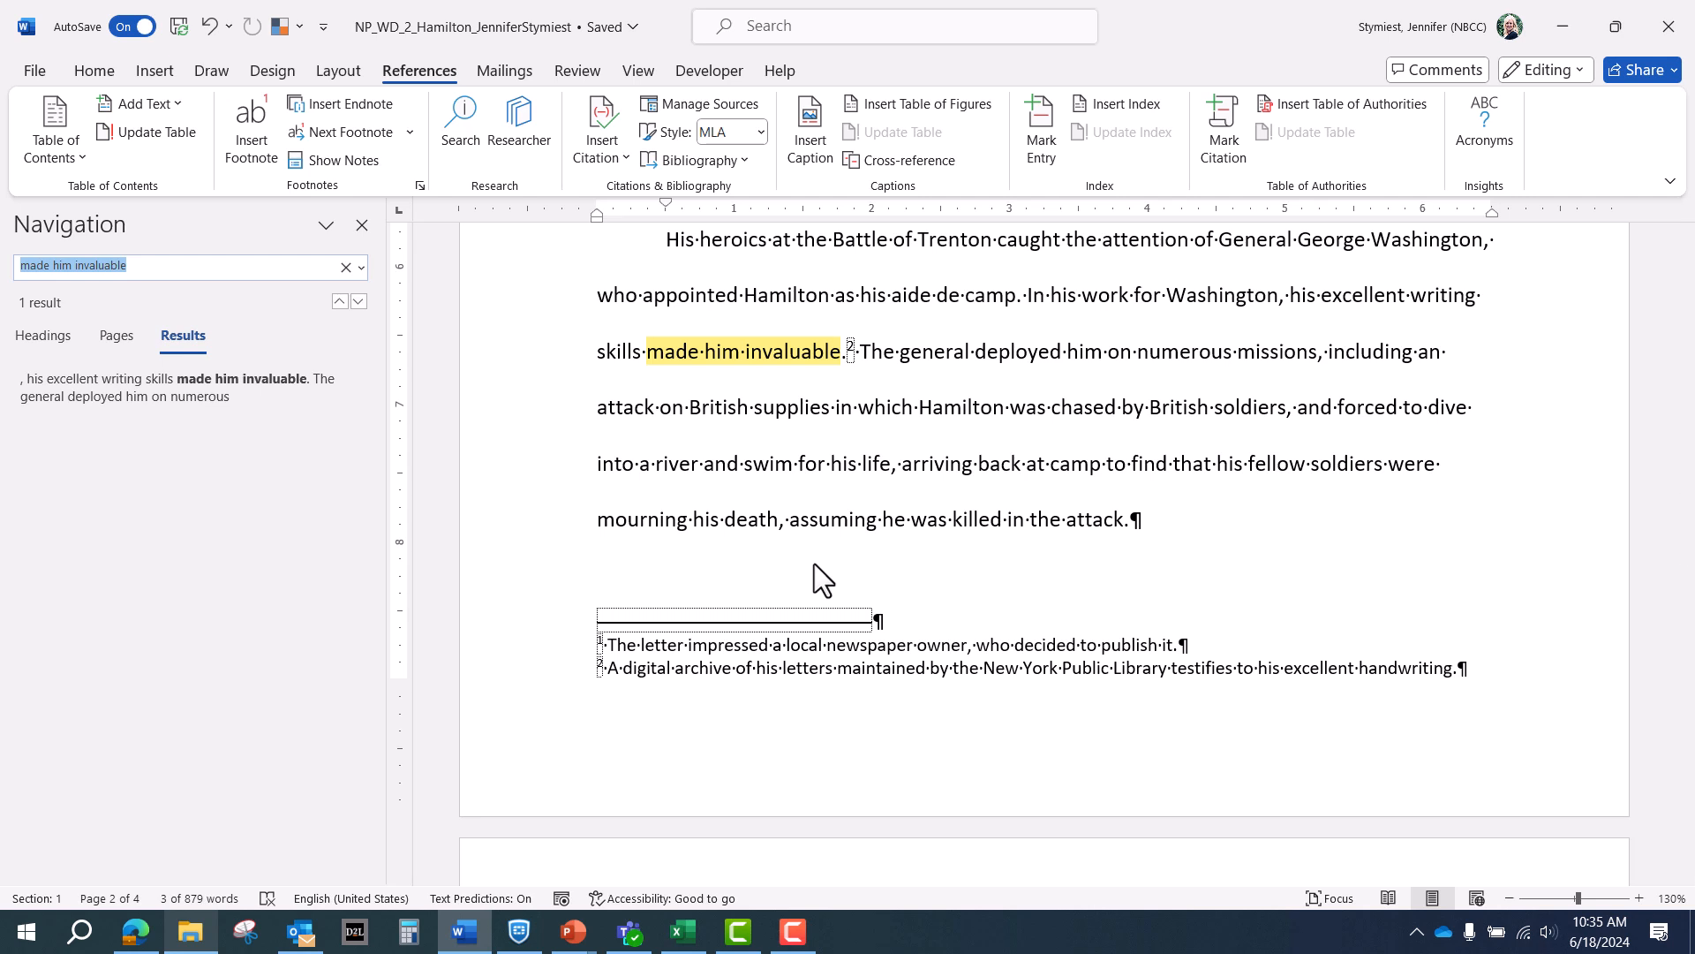
type("Howe")
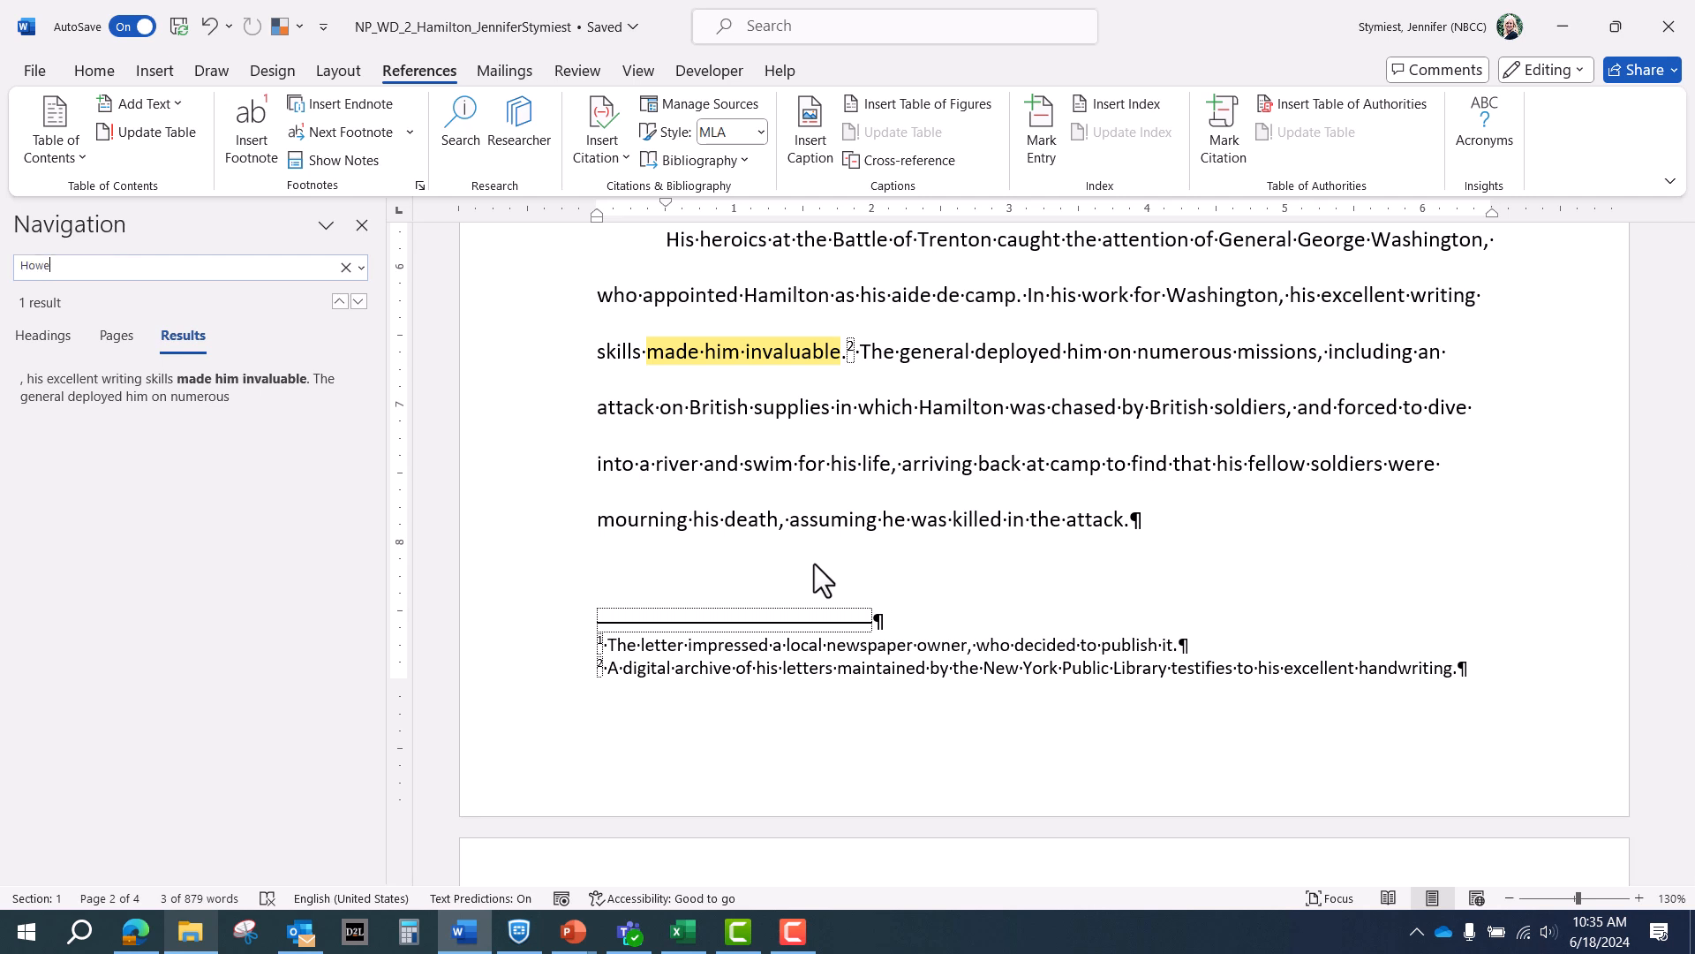
type("ver, ")
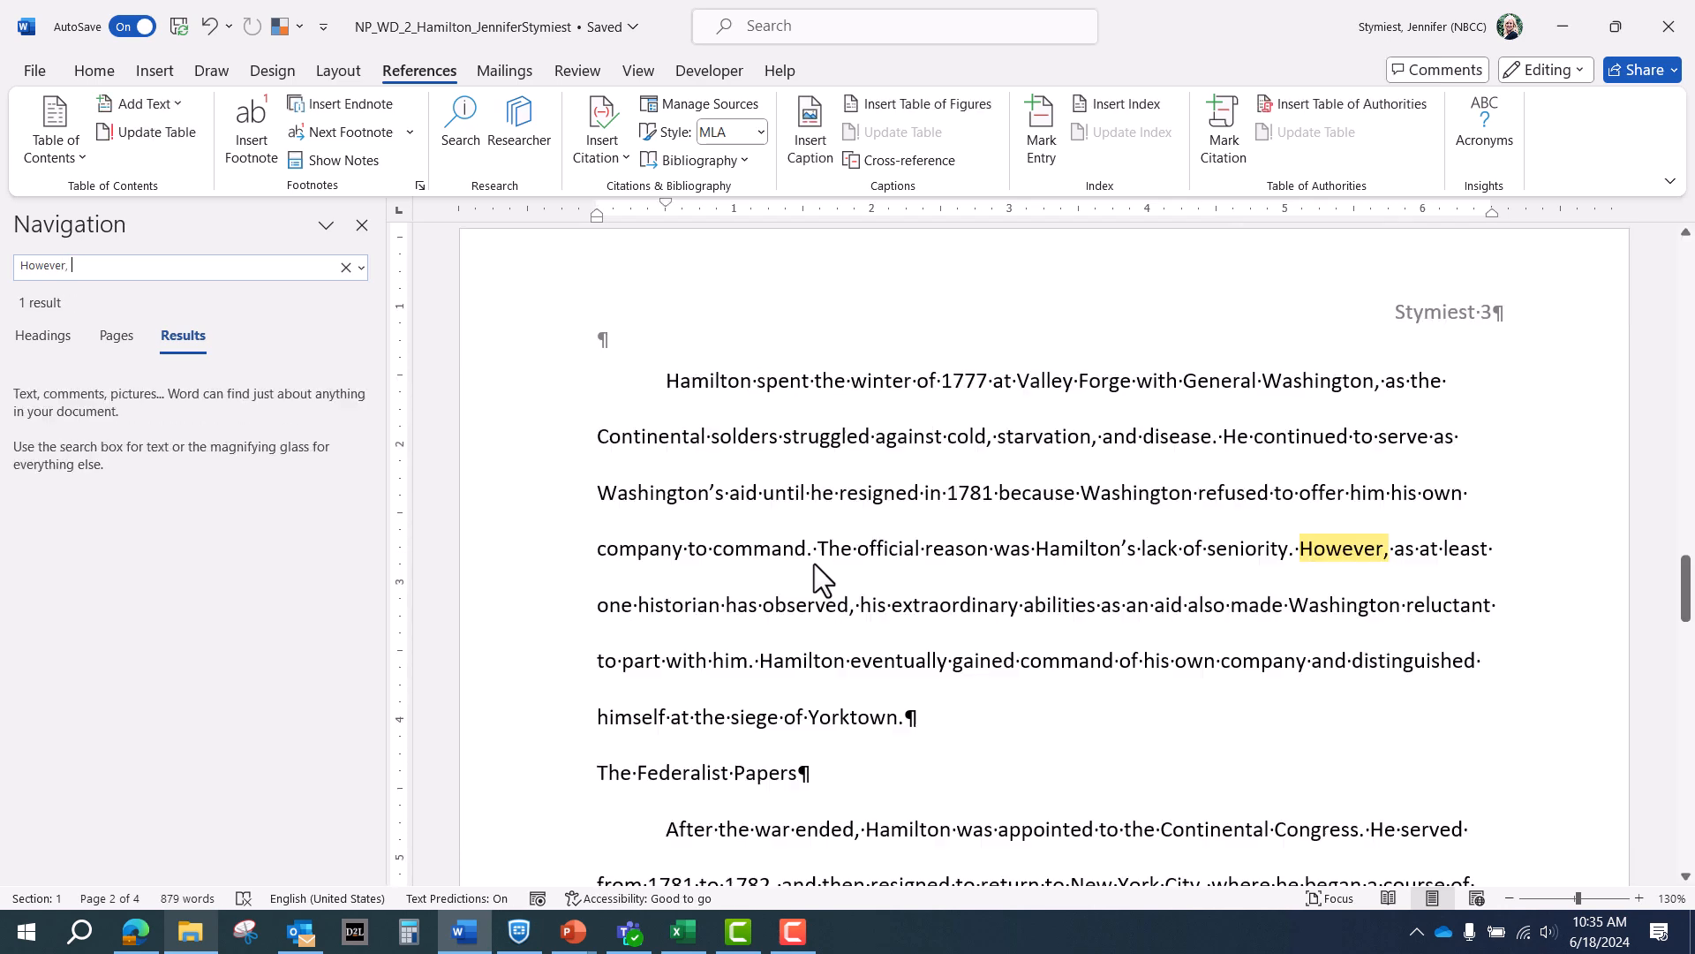
type("as at least ")
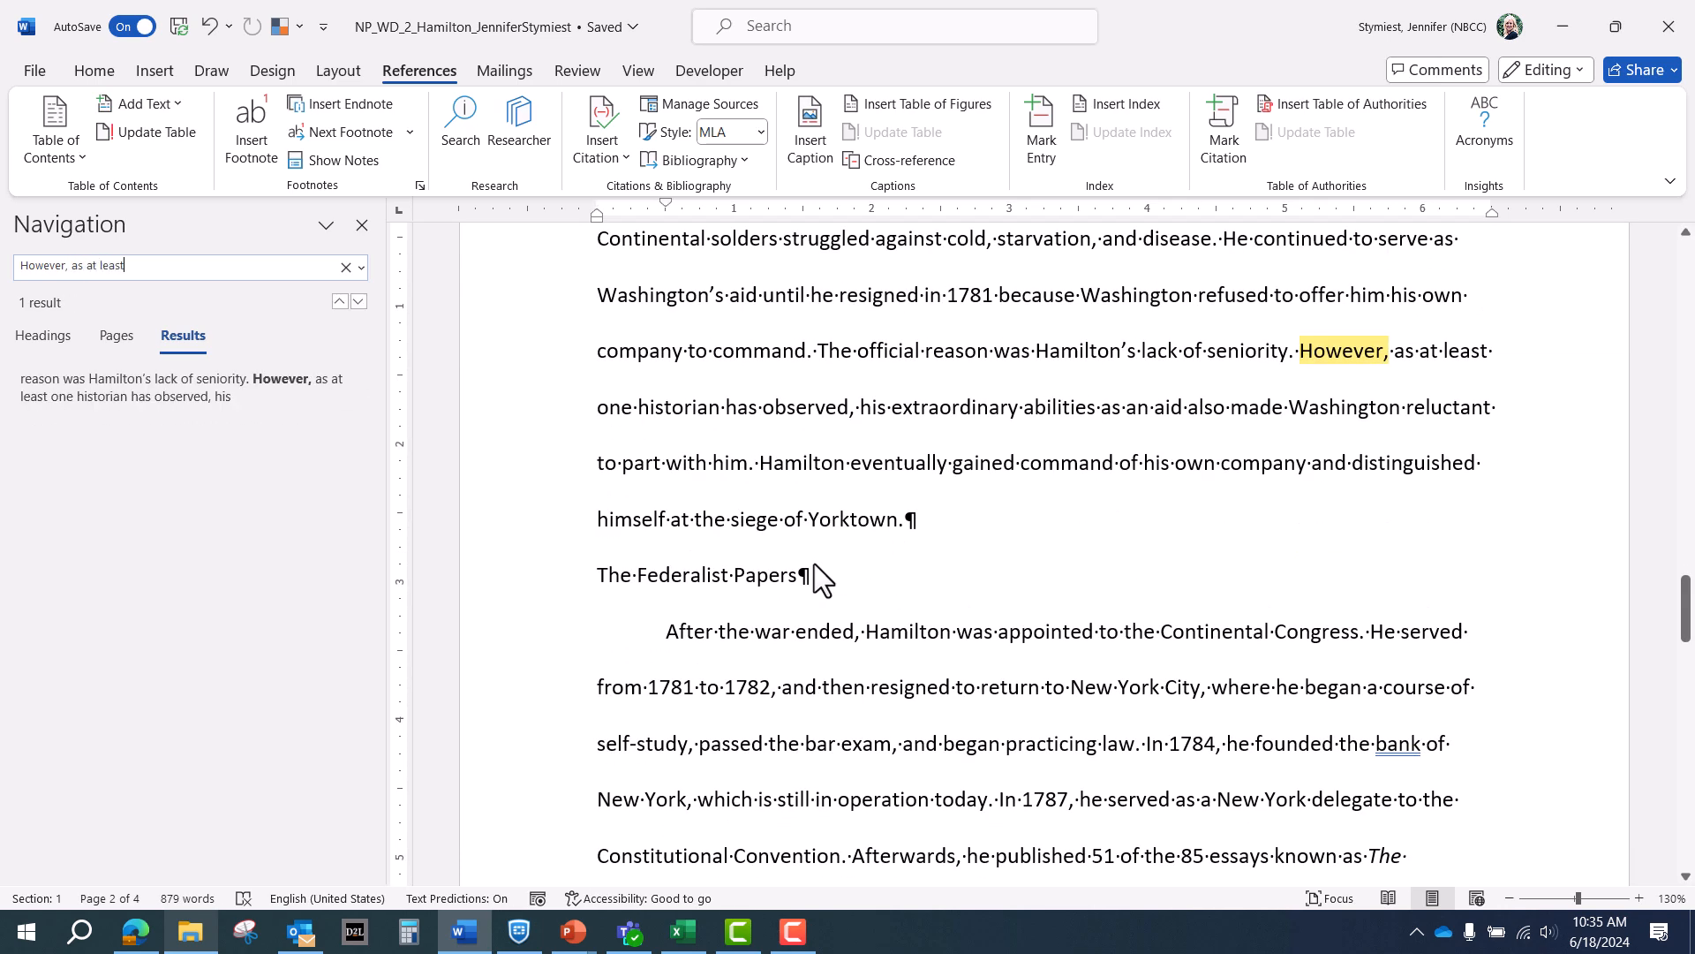
type("one ")
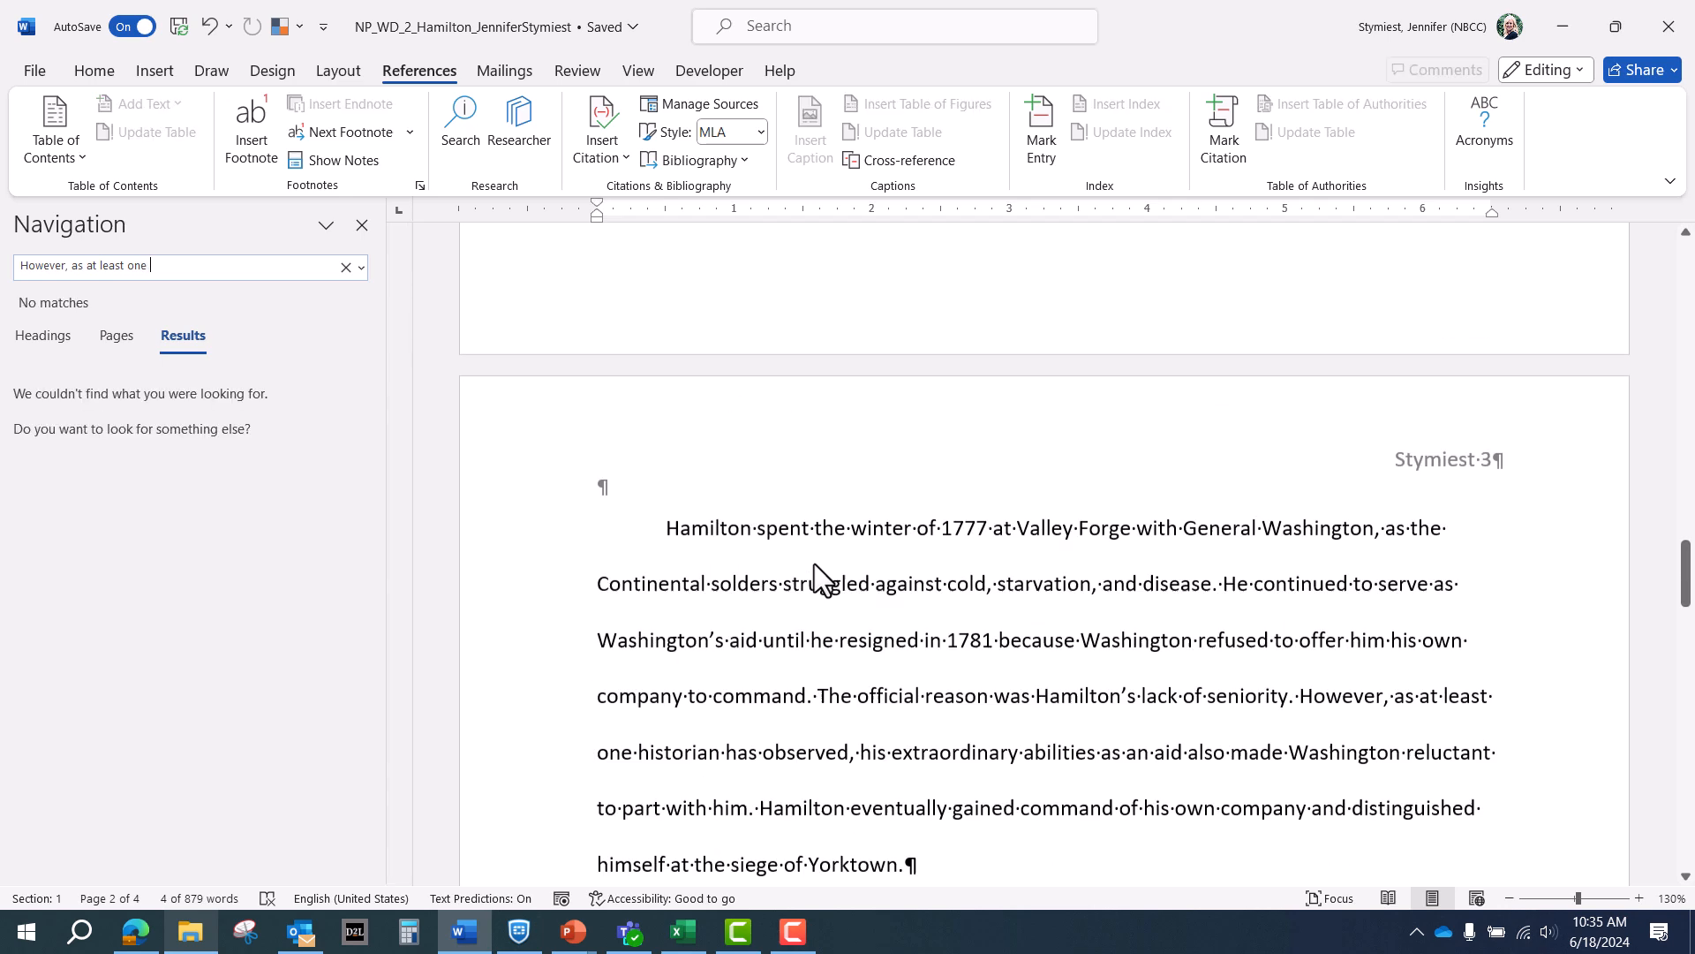
type("historian")
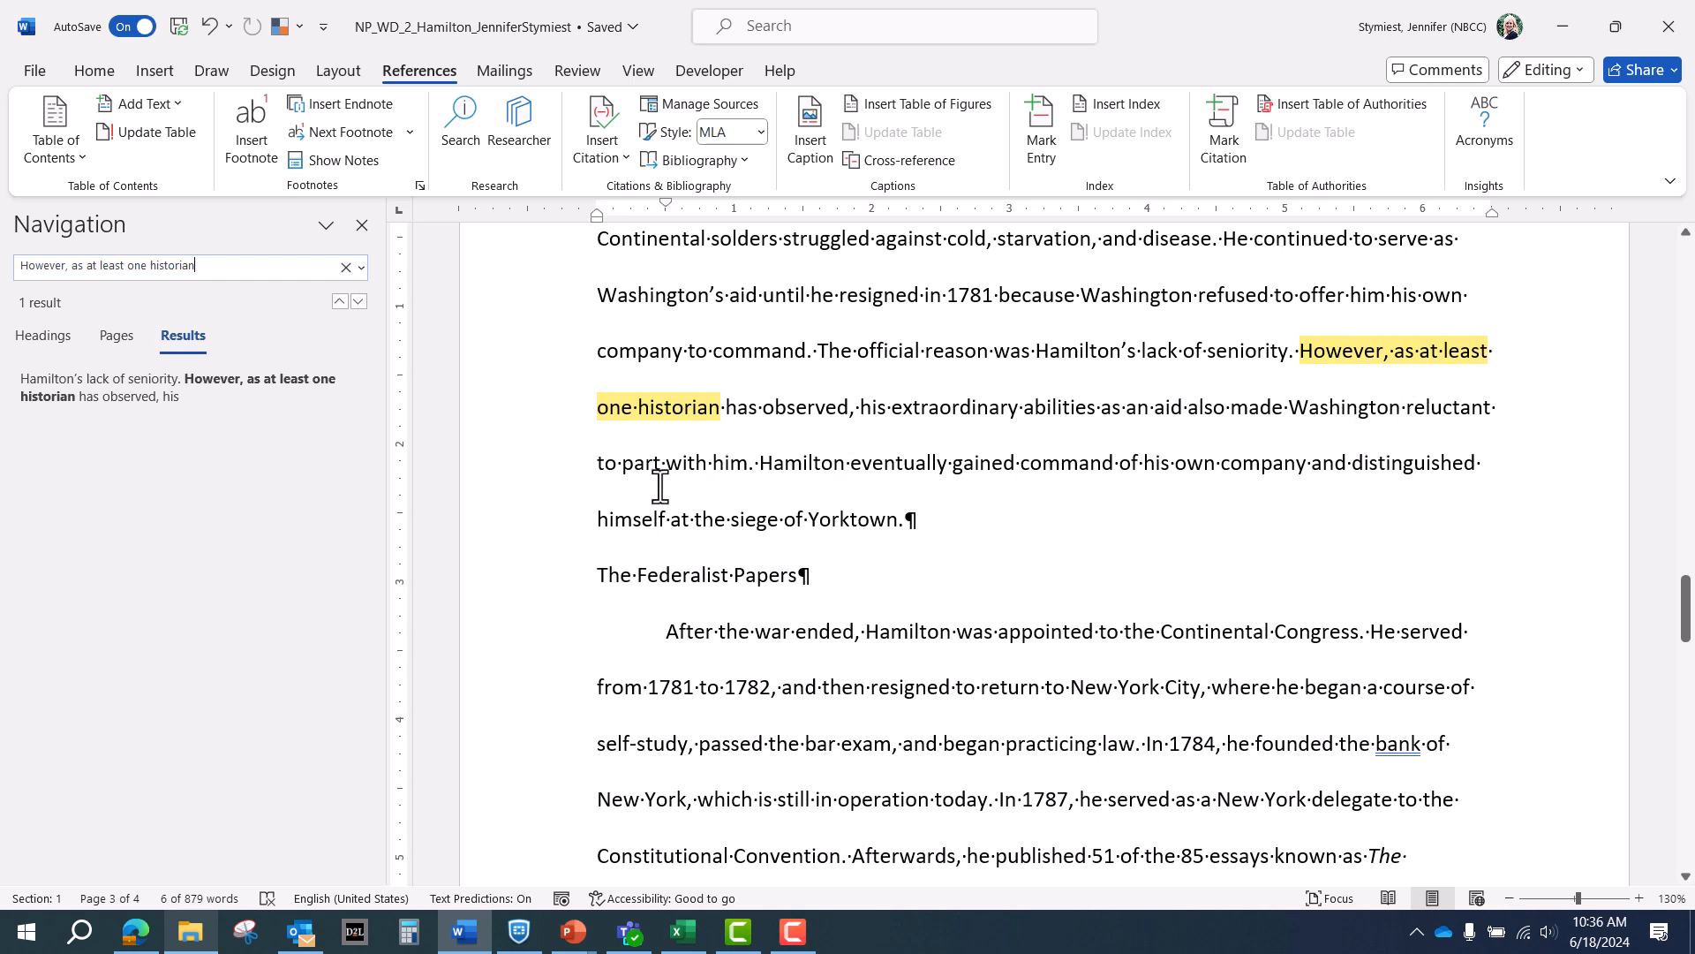
left_click(749, 468)
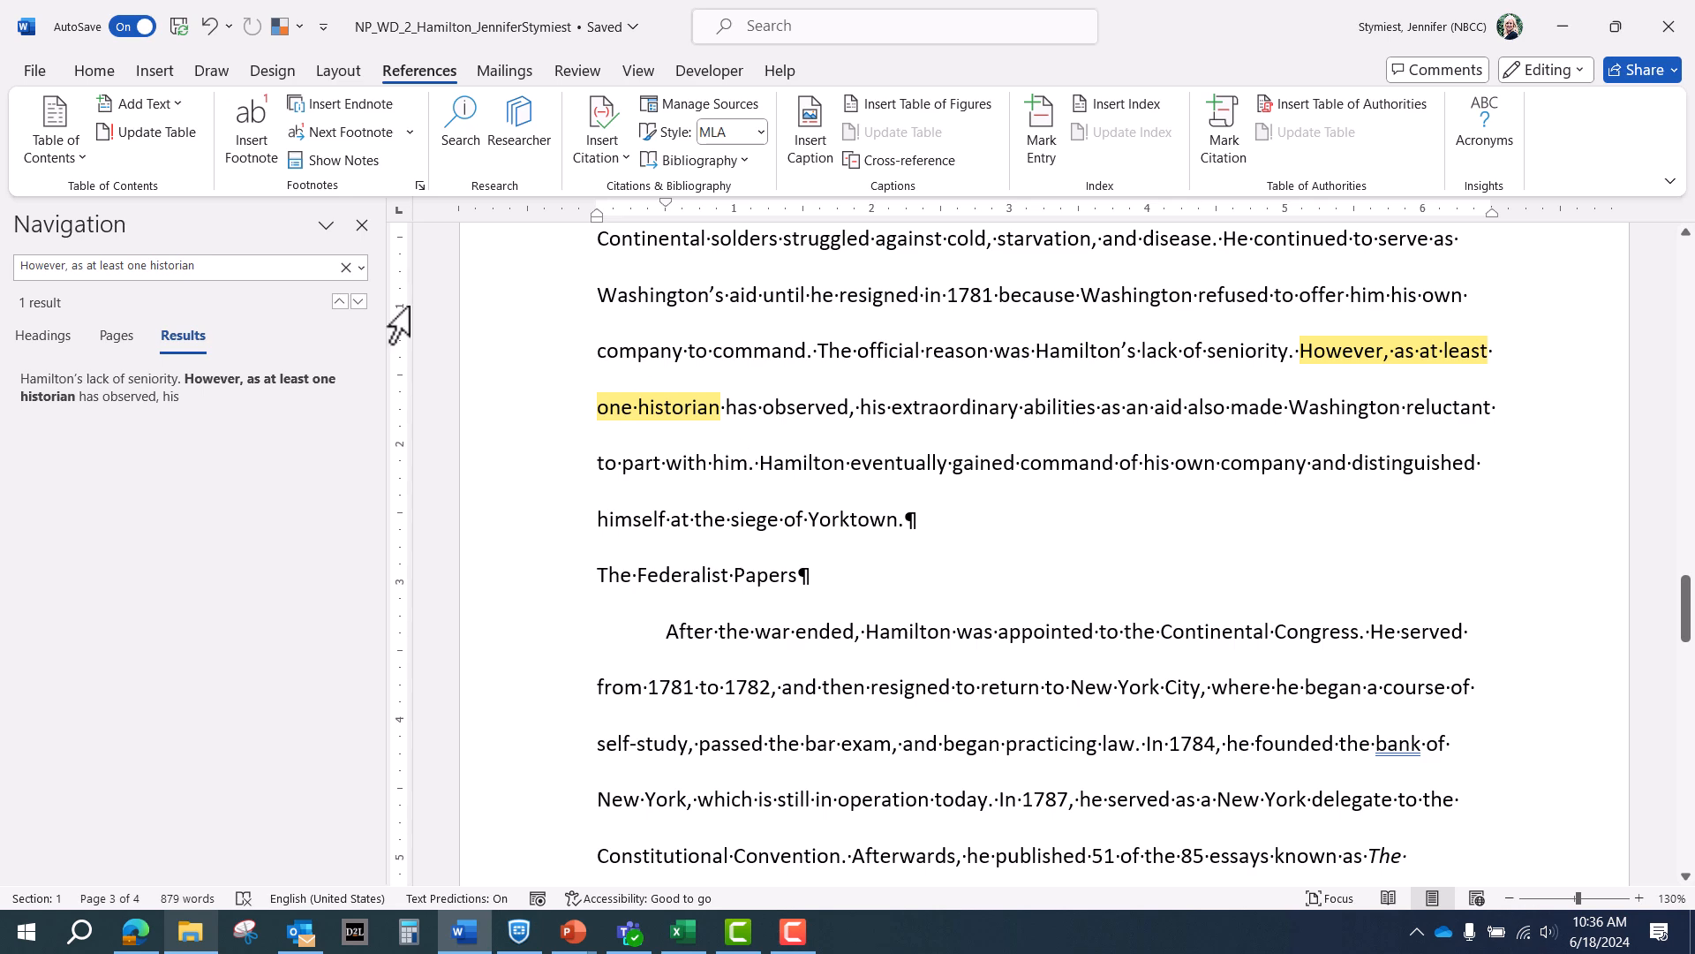
left_click(361, 226)
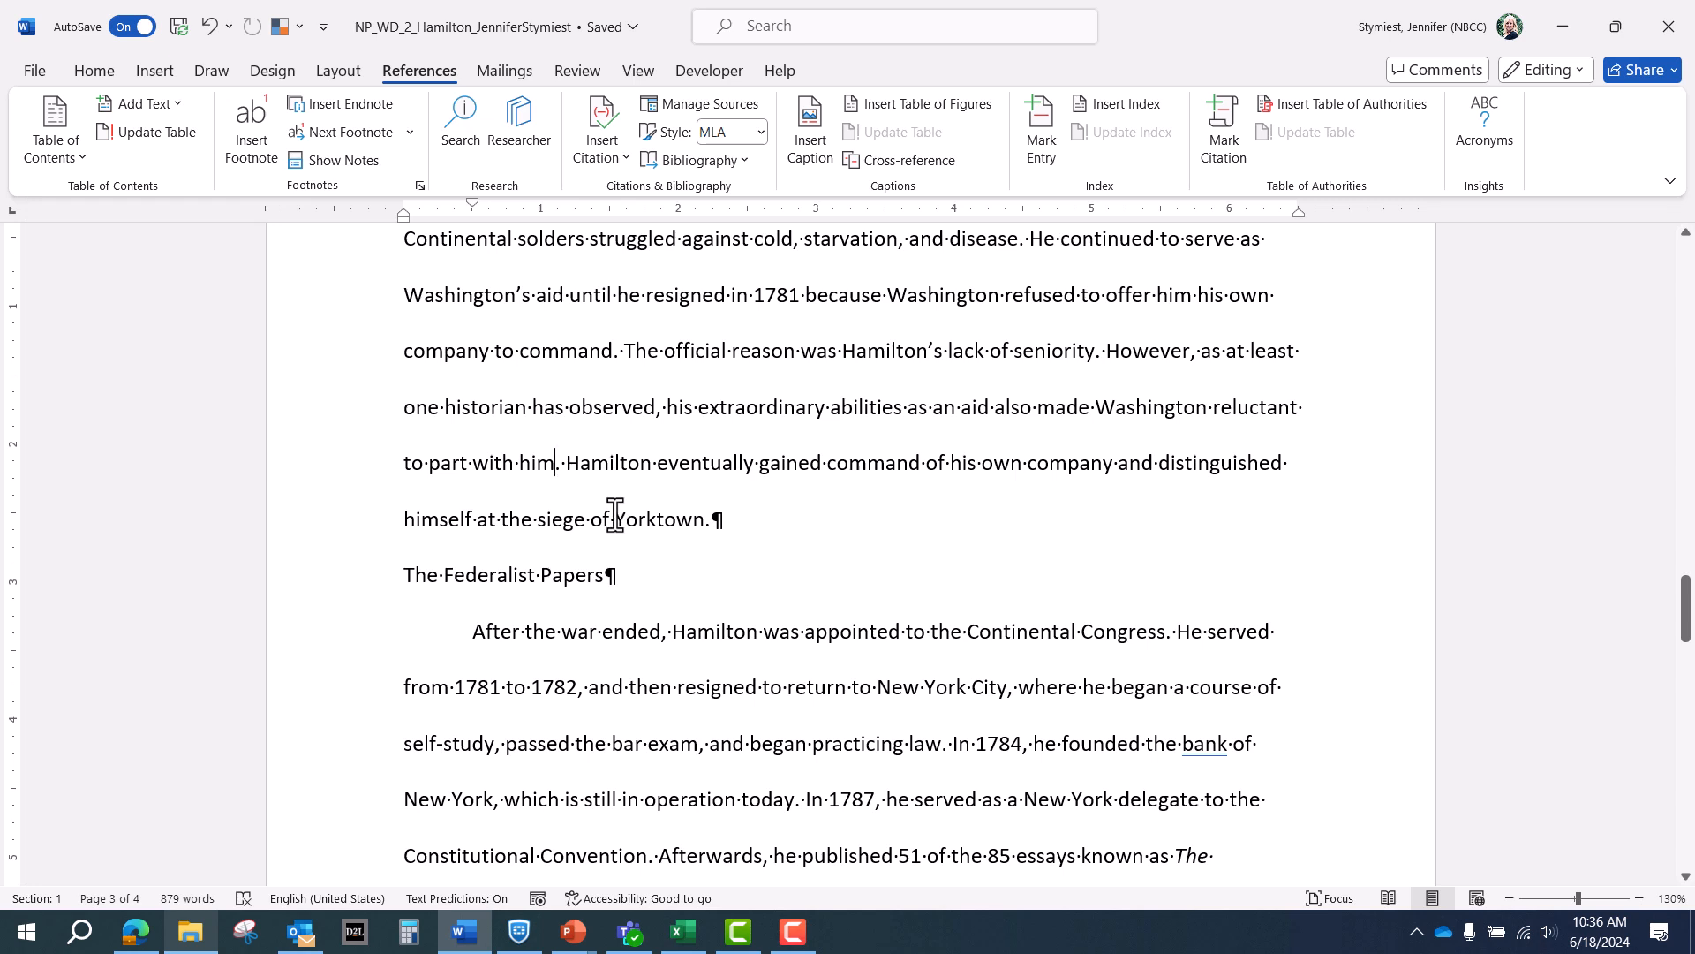
Step: Create a new Book source for a citation at the insertion point and enter the author's full name
left_click(609, 147)
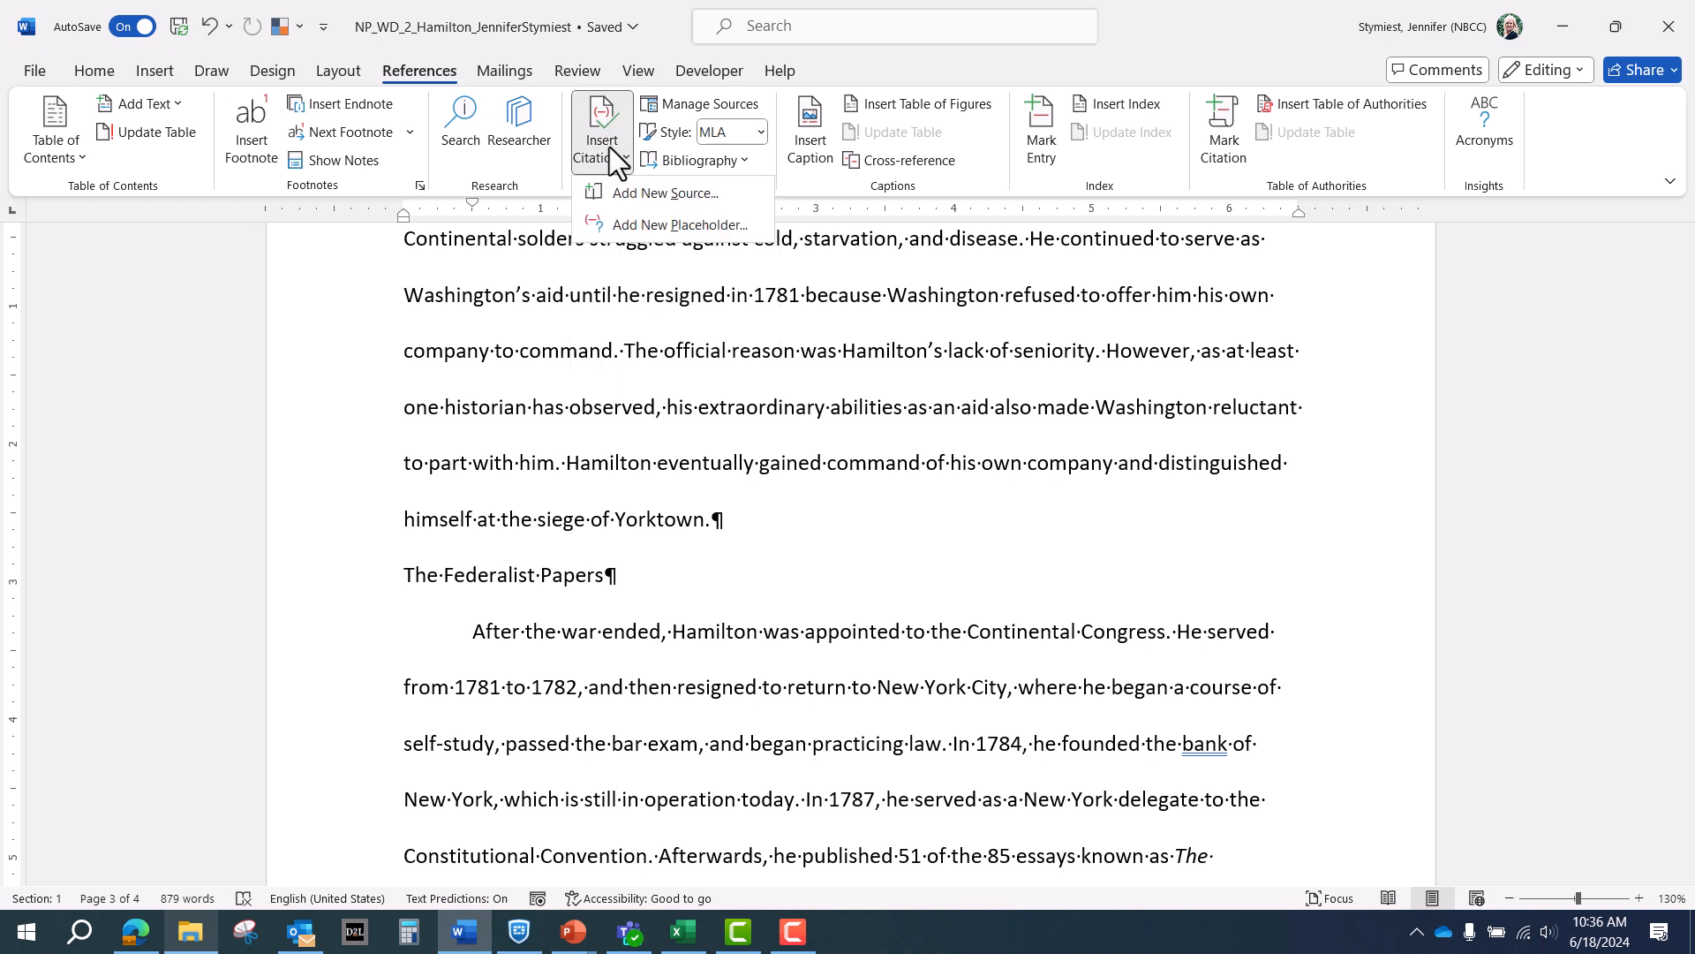
left_click(624, 190)
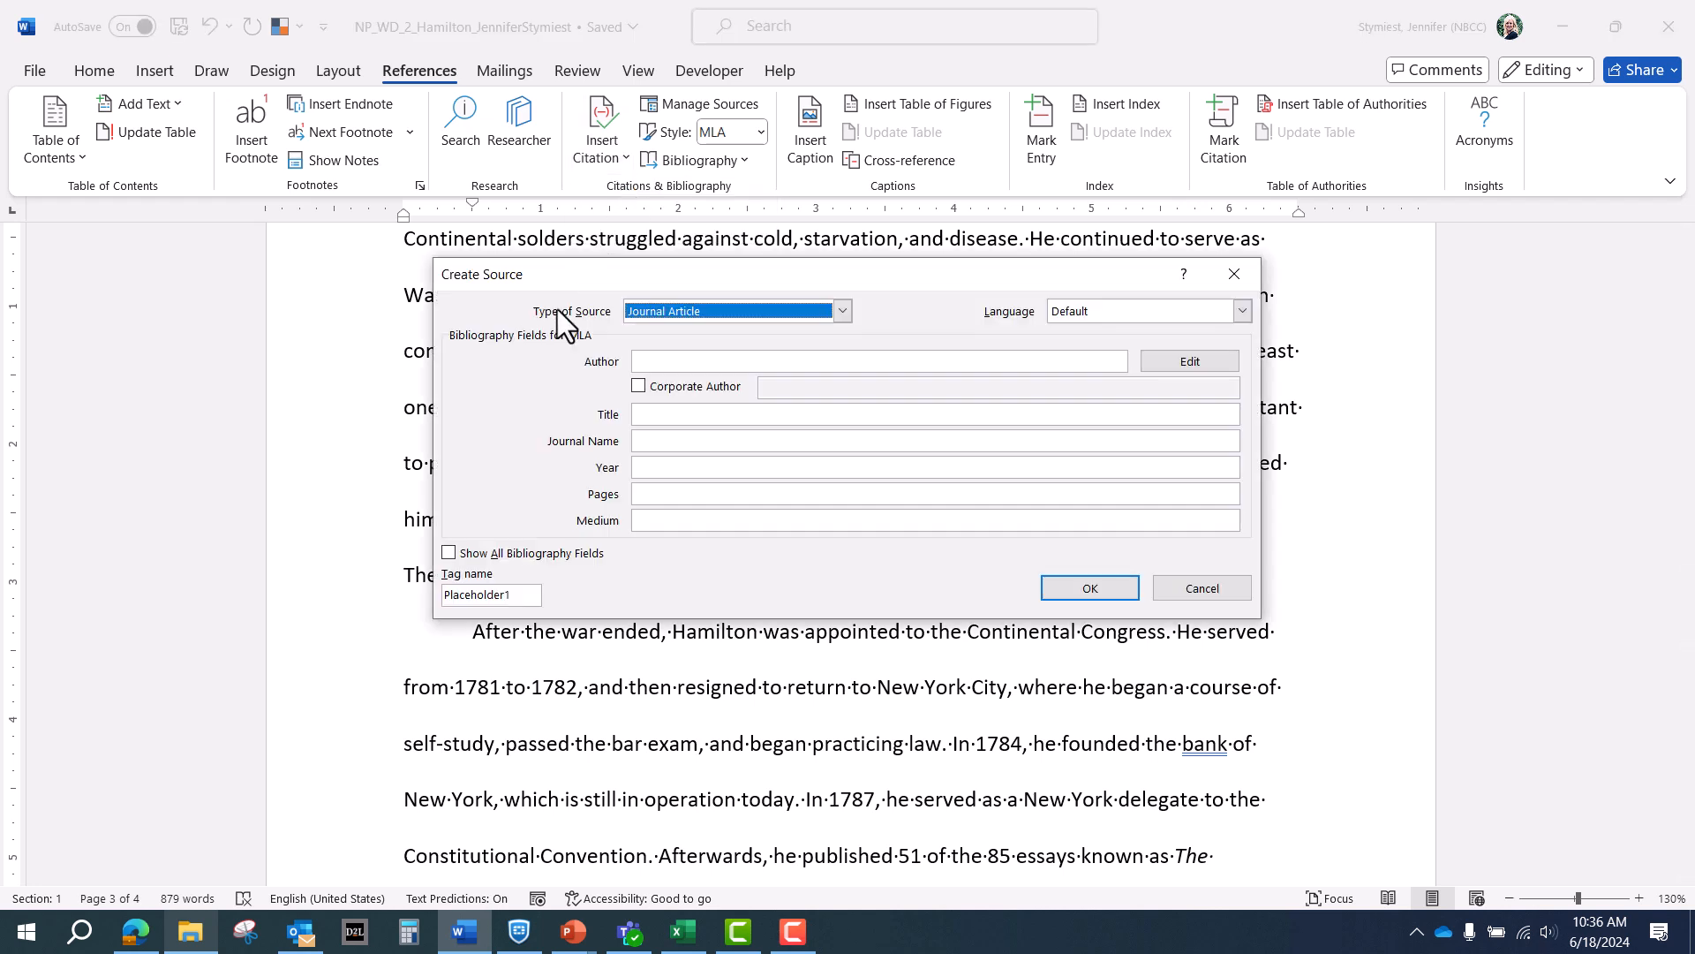
left_click(841, 311)
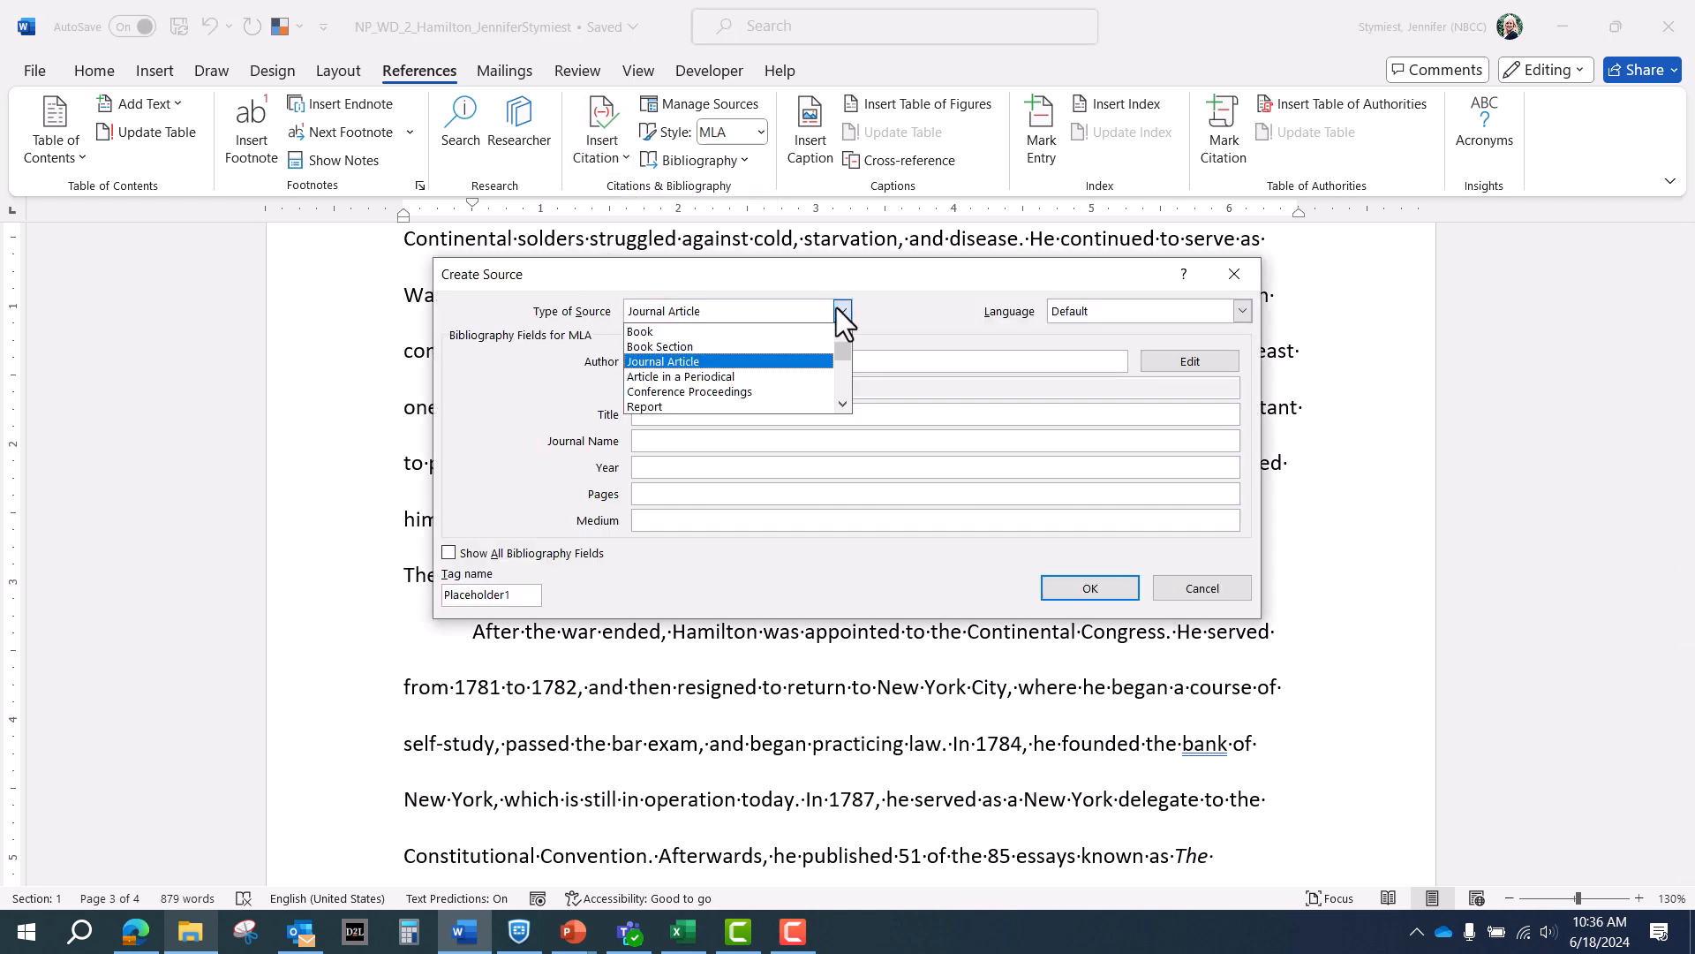
left_click(765, 329)
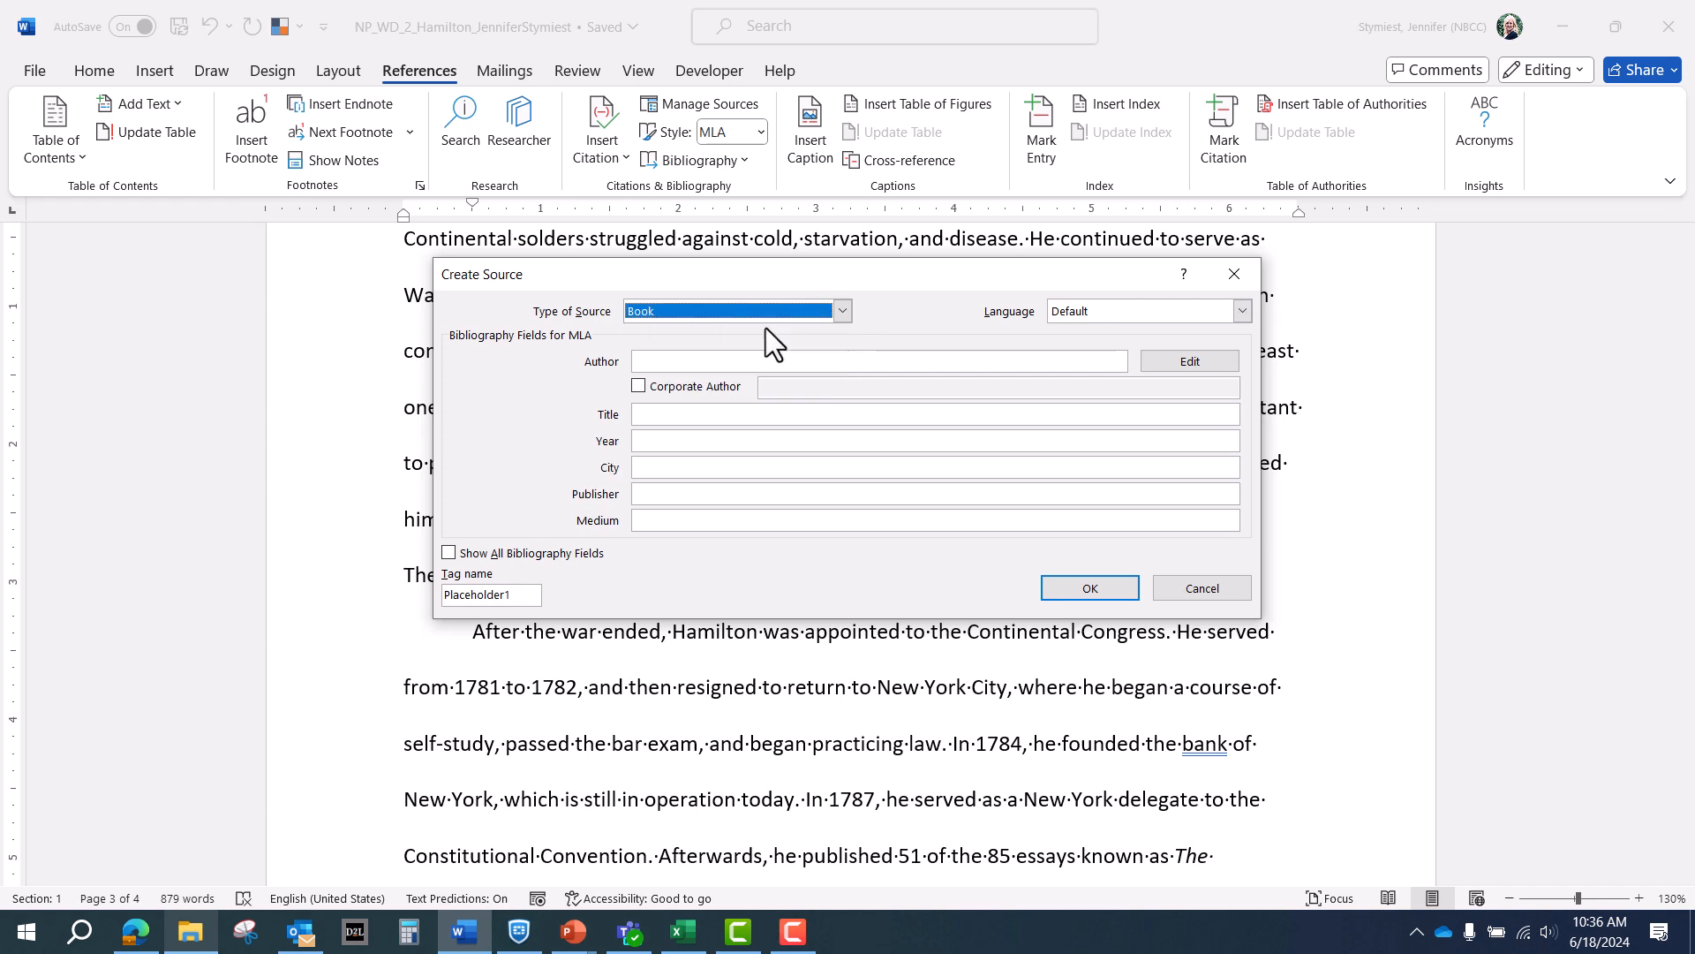
left_click(772, 359)
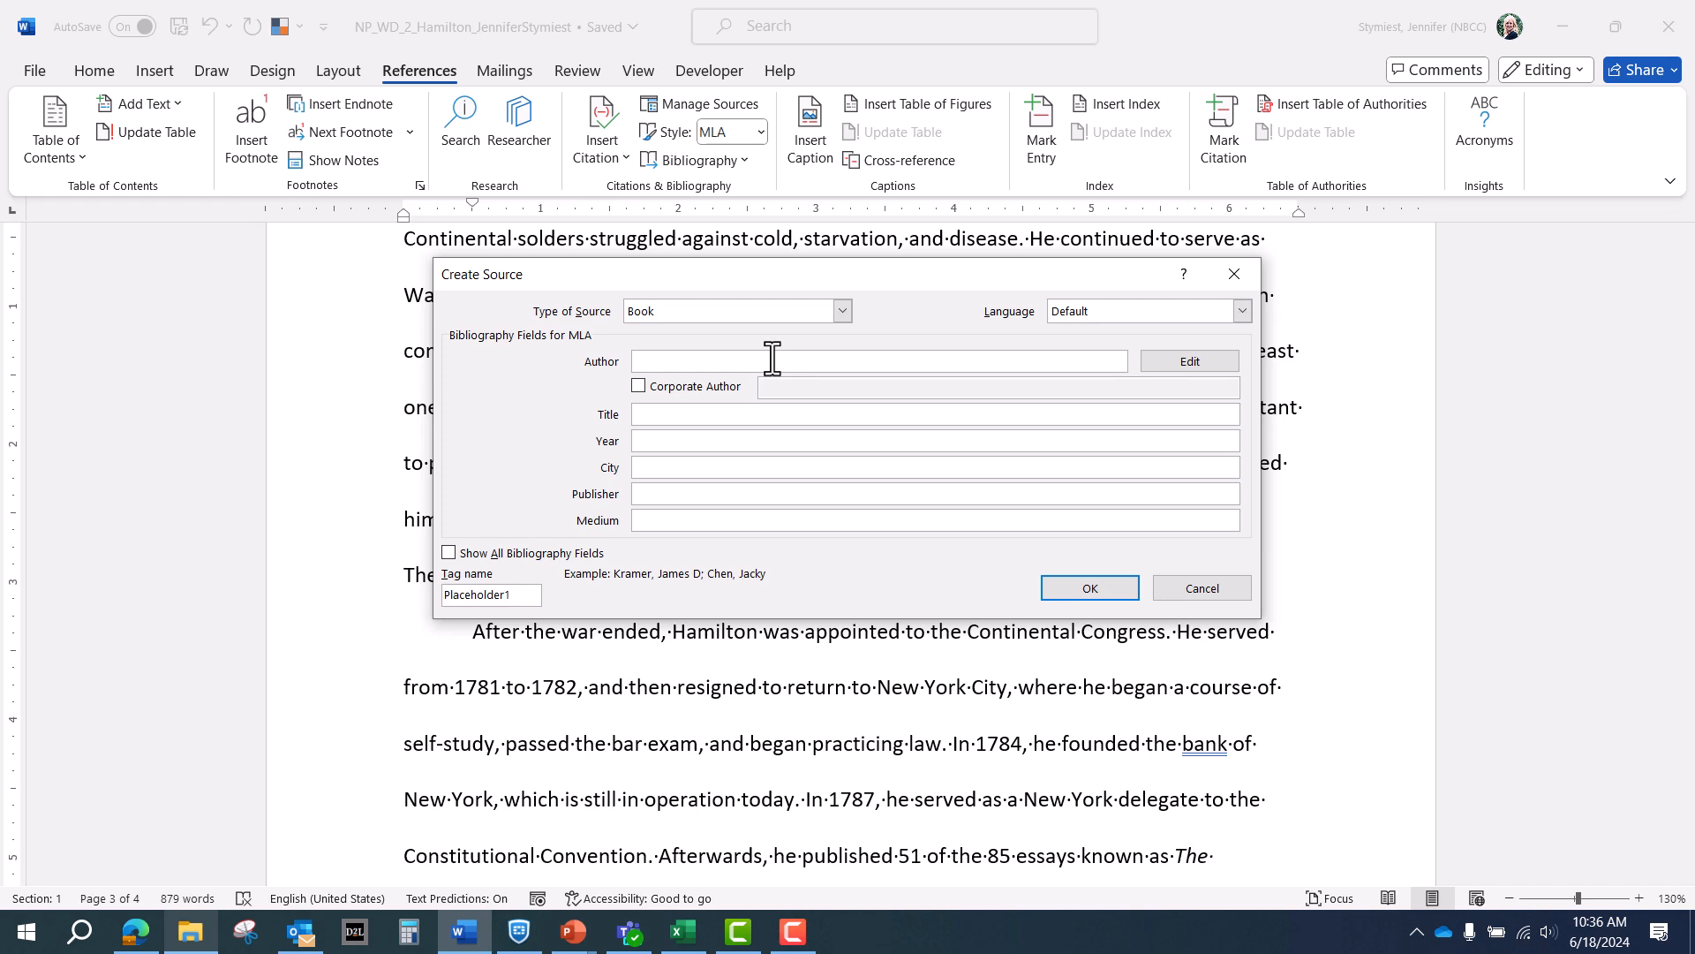
type("Natalia Cruz")
Step: Set the book's title to "Alexander Hamilton: Immigrant and Patriot", its year to 2014 and its city to New York
left_click(758, 414)
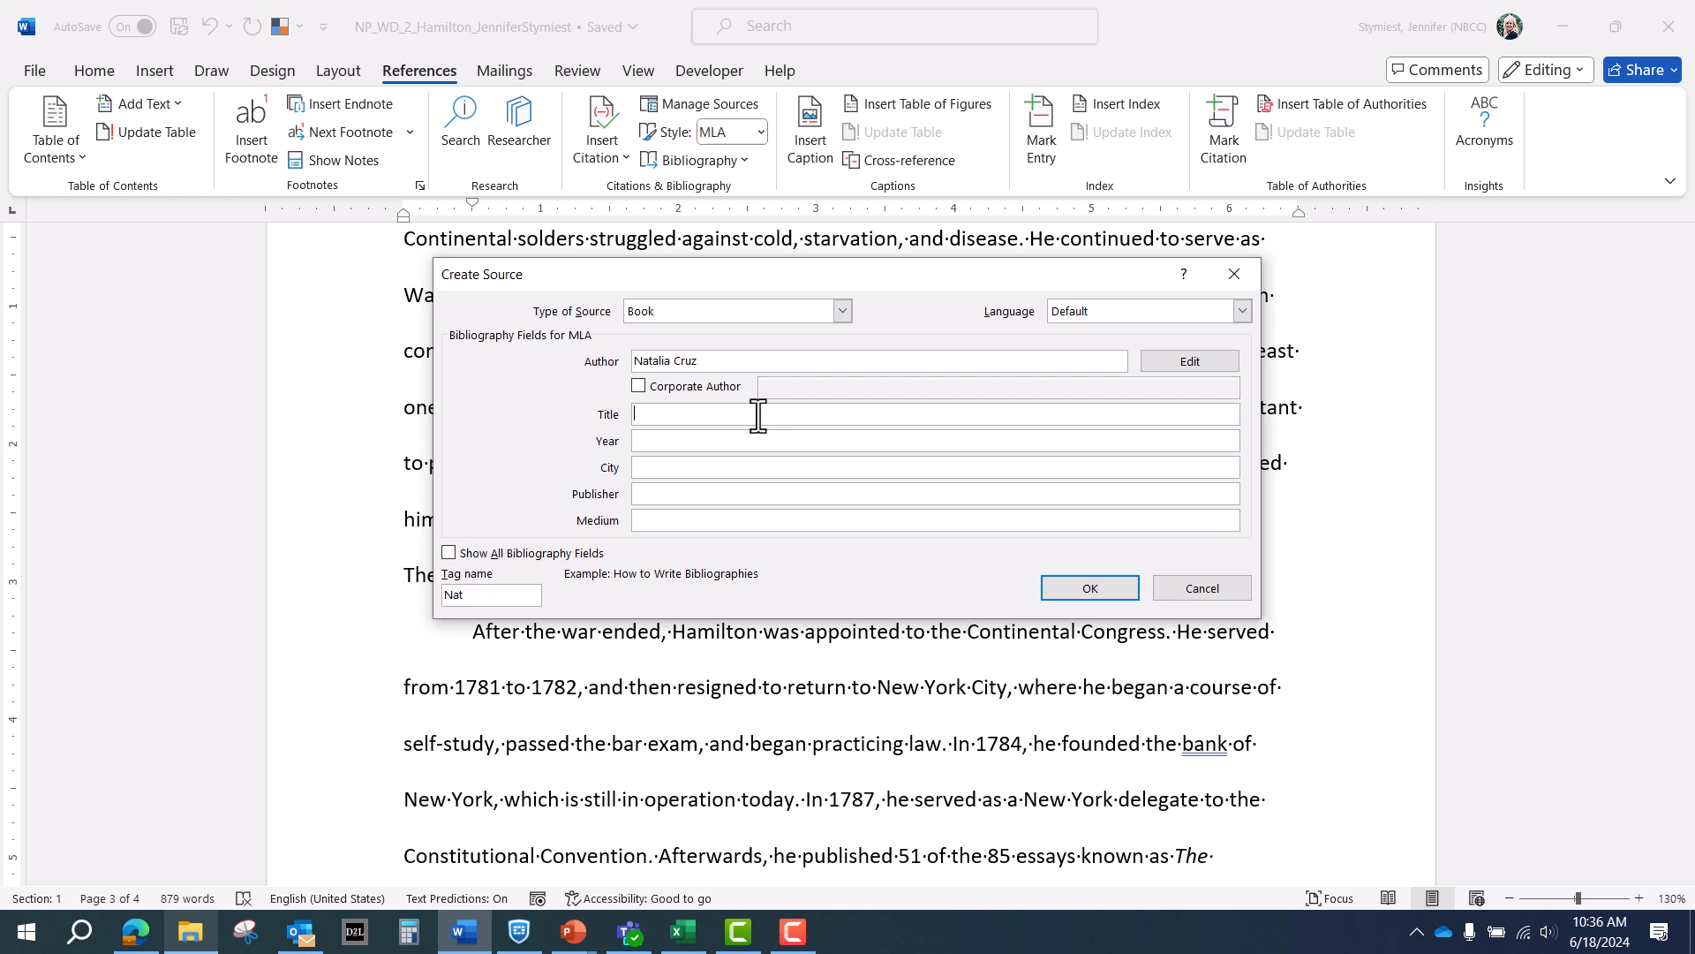
type("Alexander Hamilton: Immigrant and Patriot")
left_click(694, 441)
type("2014")
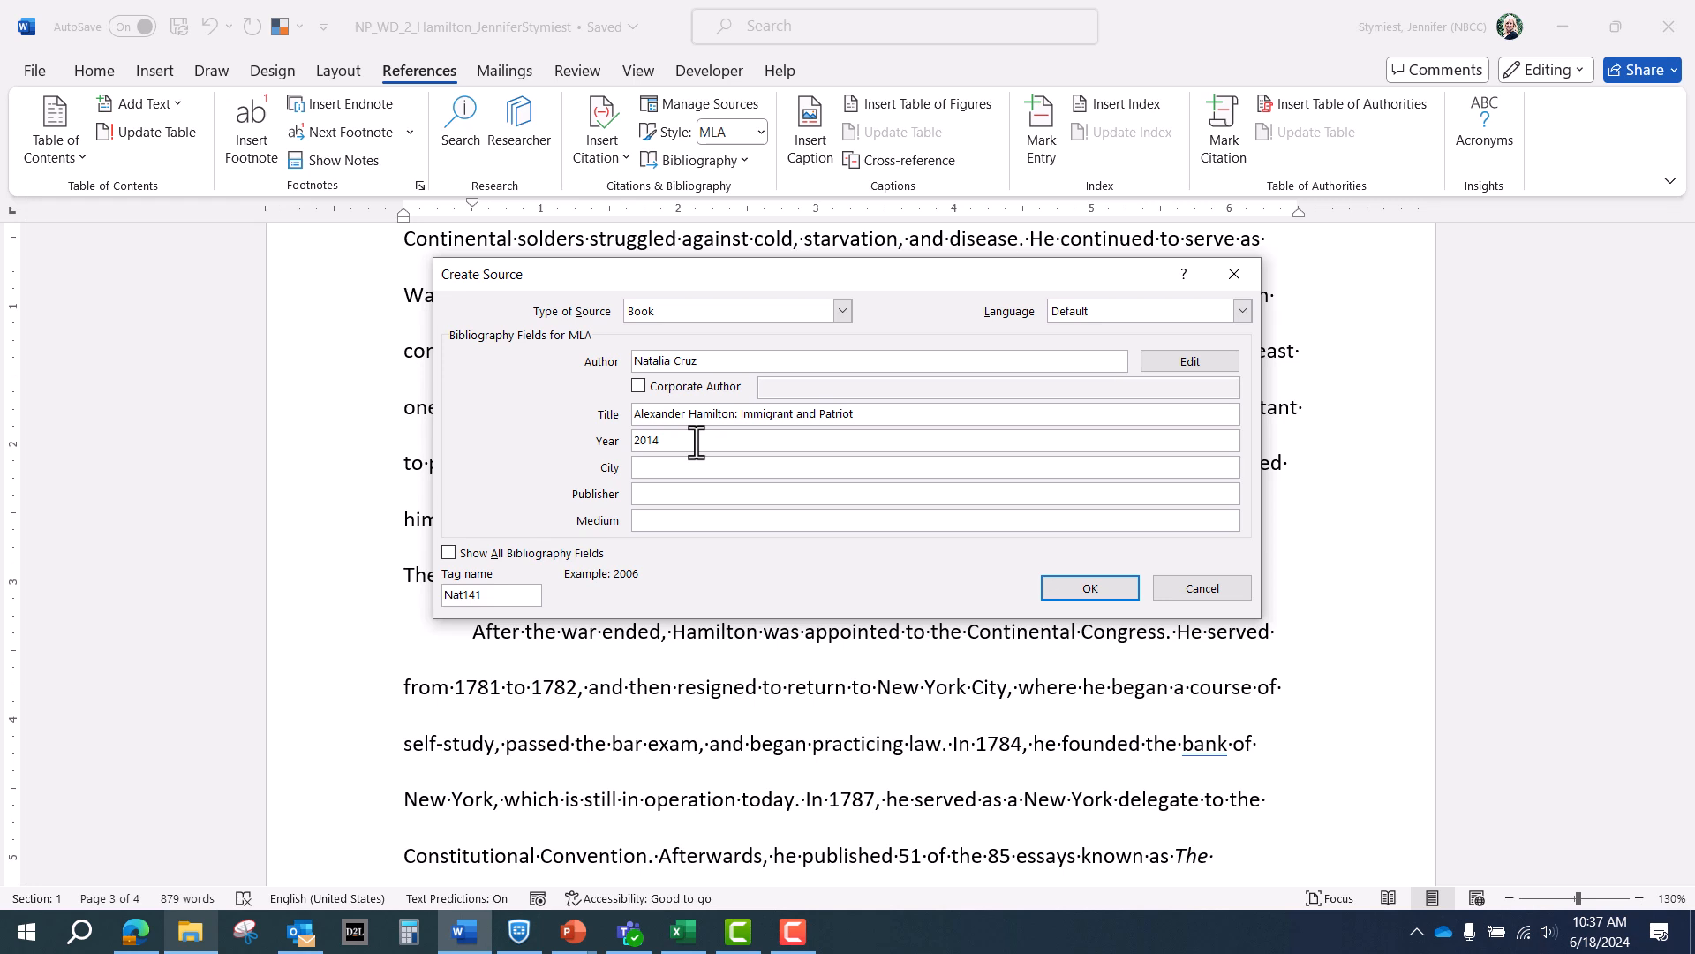
left_click(655, 467)
type("New York")
Step: Set the book's publisher to "Brookstone and Colescott Academy Press" and medium to Print, and insert the citation
left_click(645, 497)
left_click(644, 496)
type("Bookstone and Cole")
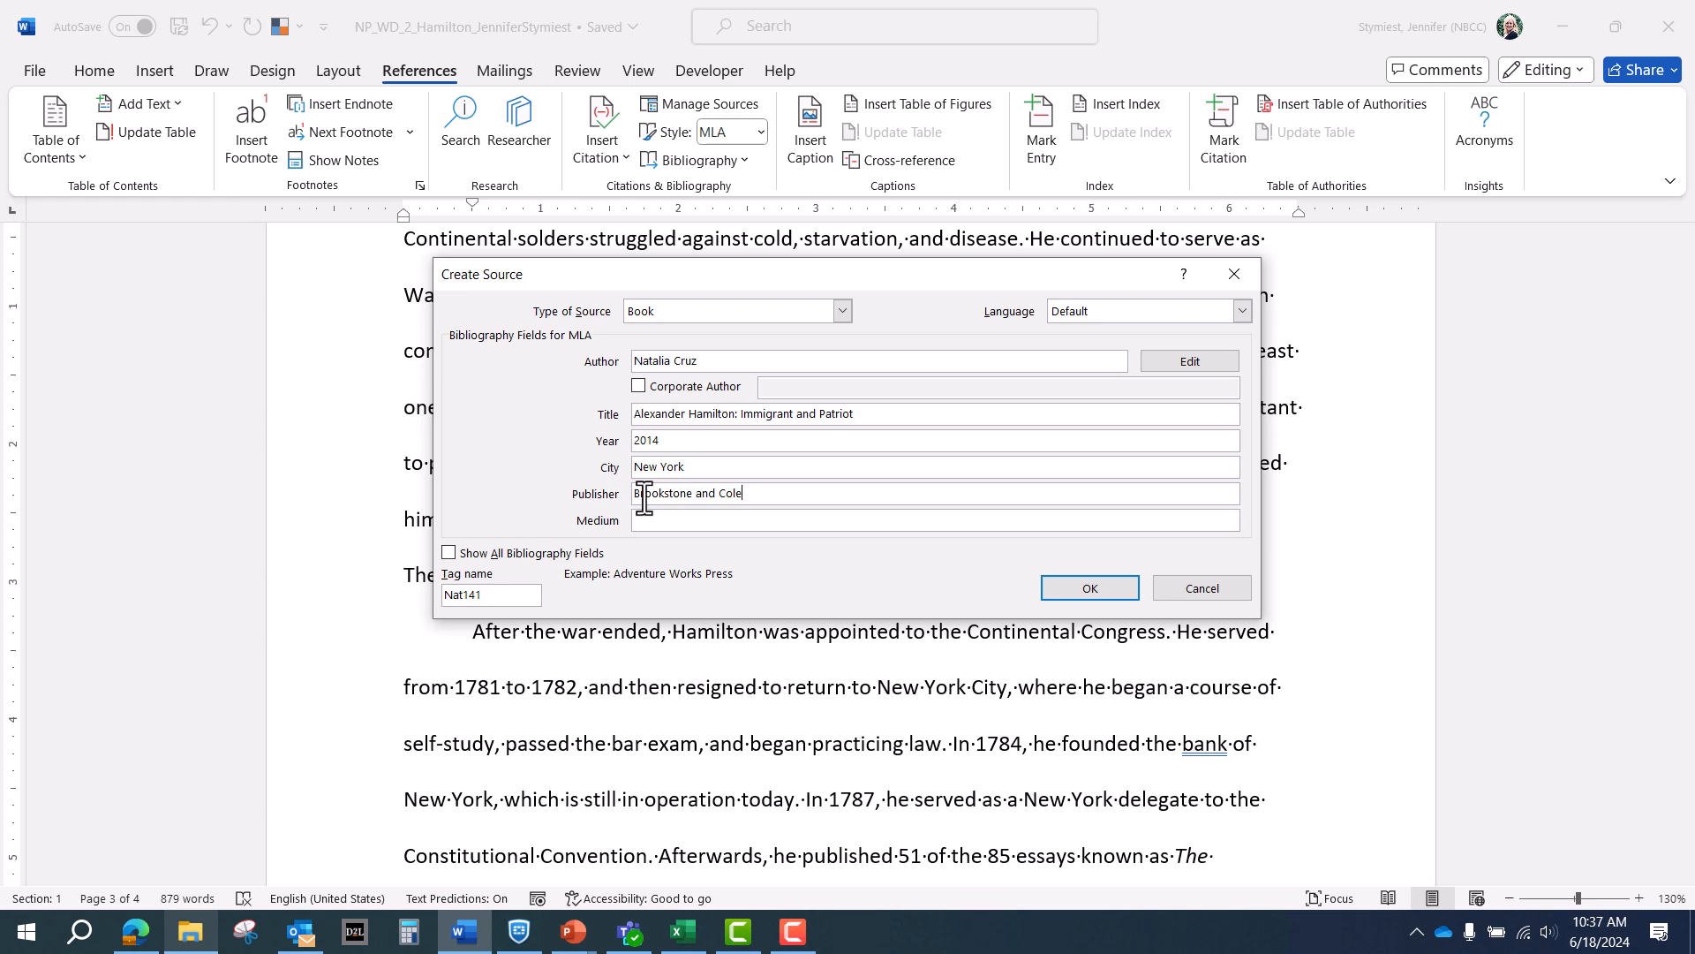
type("scott Academy Press")
left_click(658, 523)
type("Print")
left_click(1090, 587)
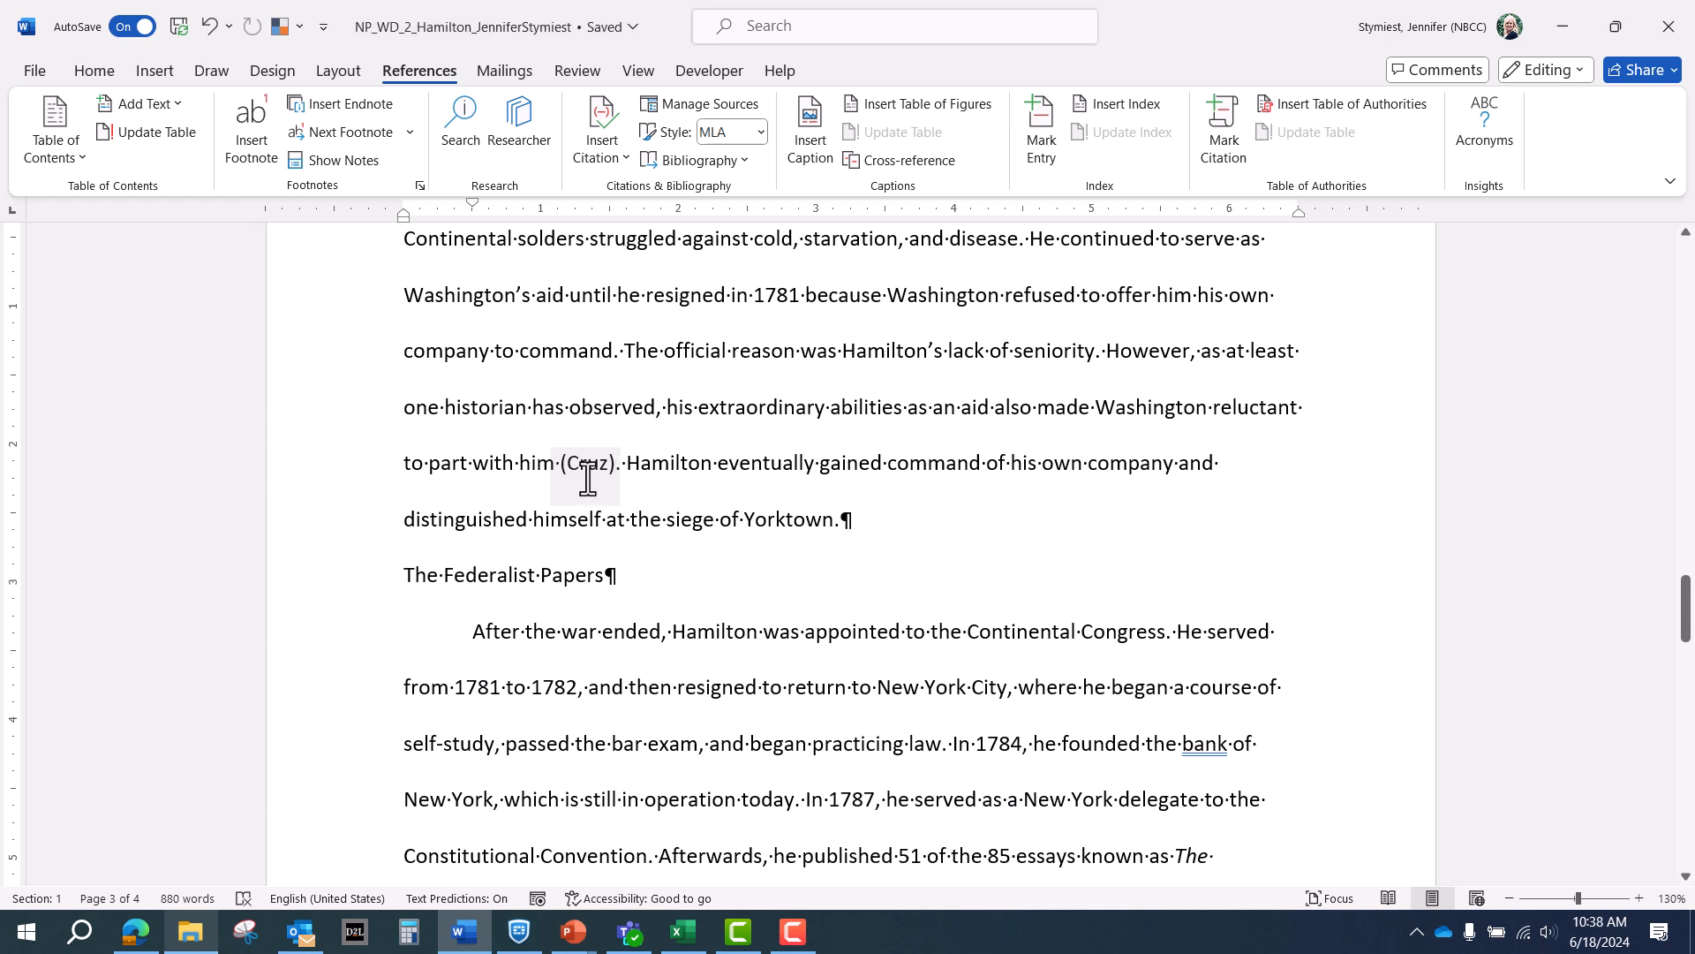
Step: Edit the citation after "to part with him" to add page number 37
left_click(588, 477)
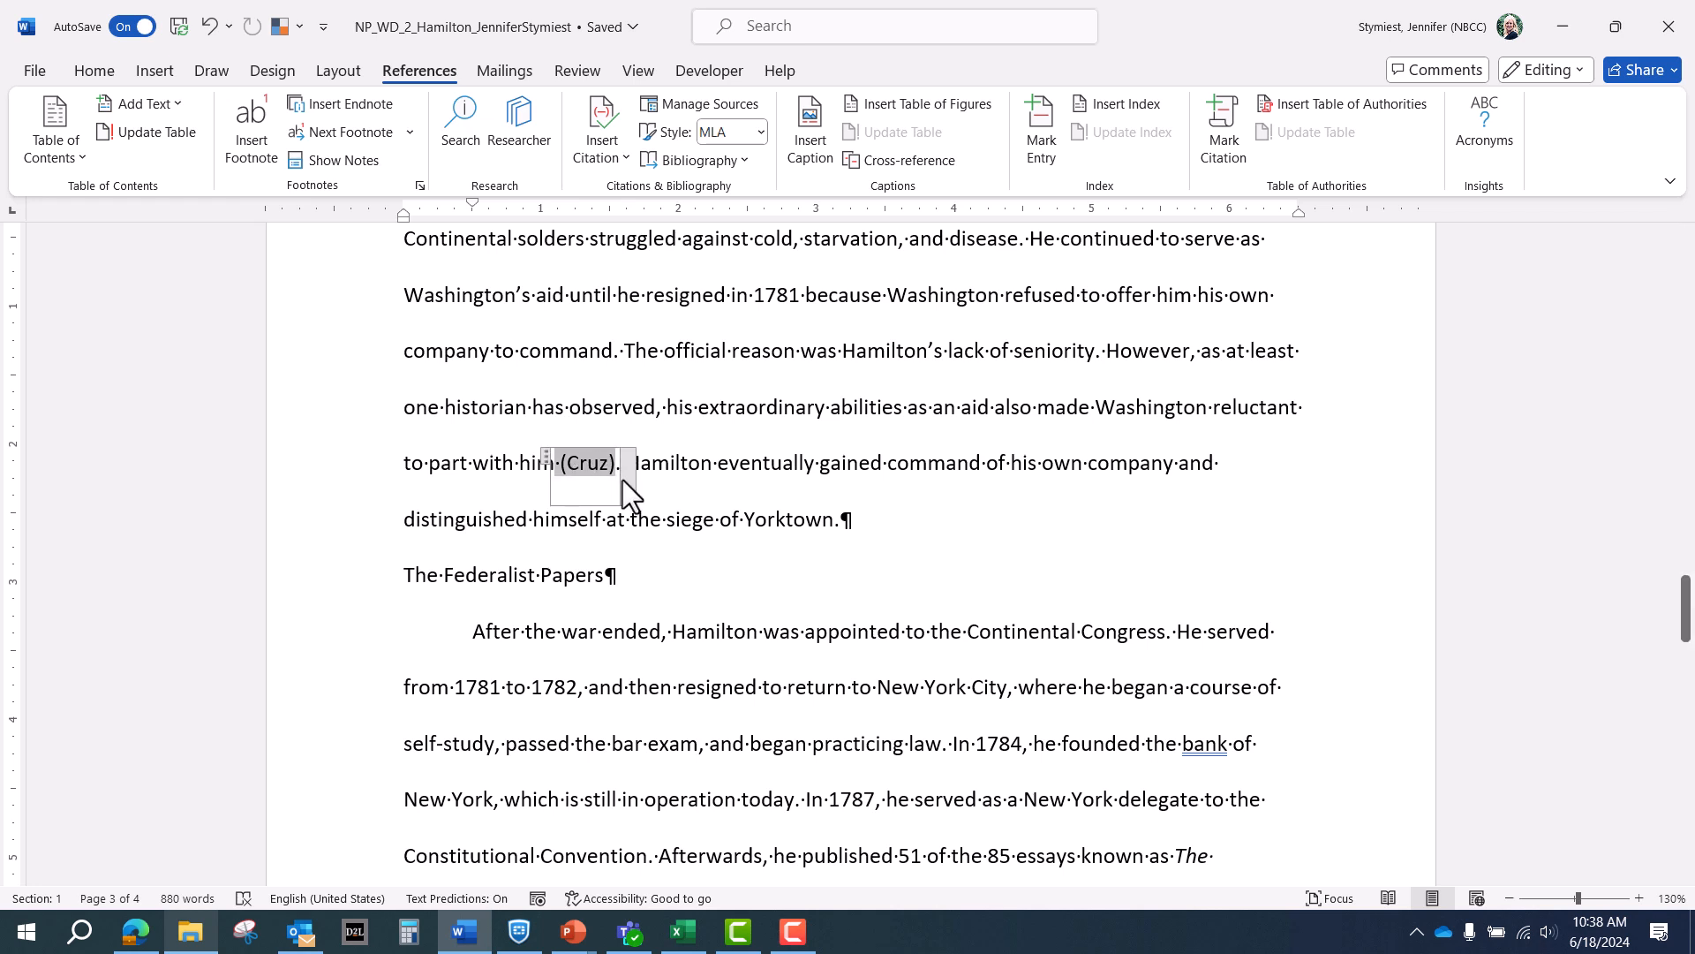
left_click(627, 481)
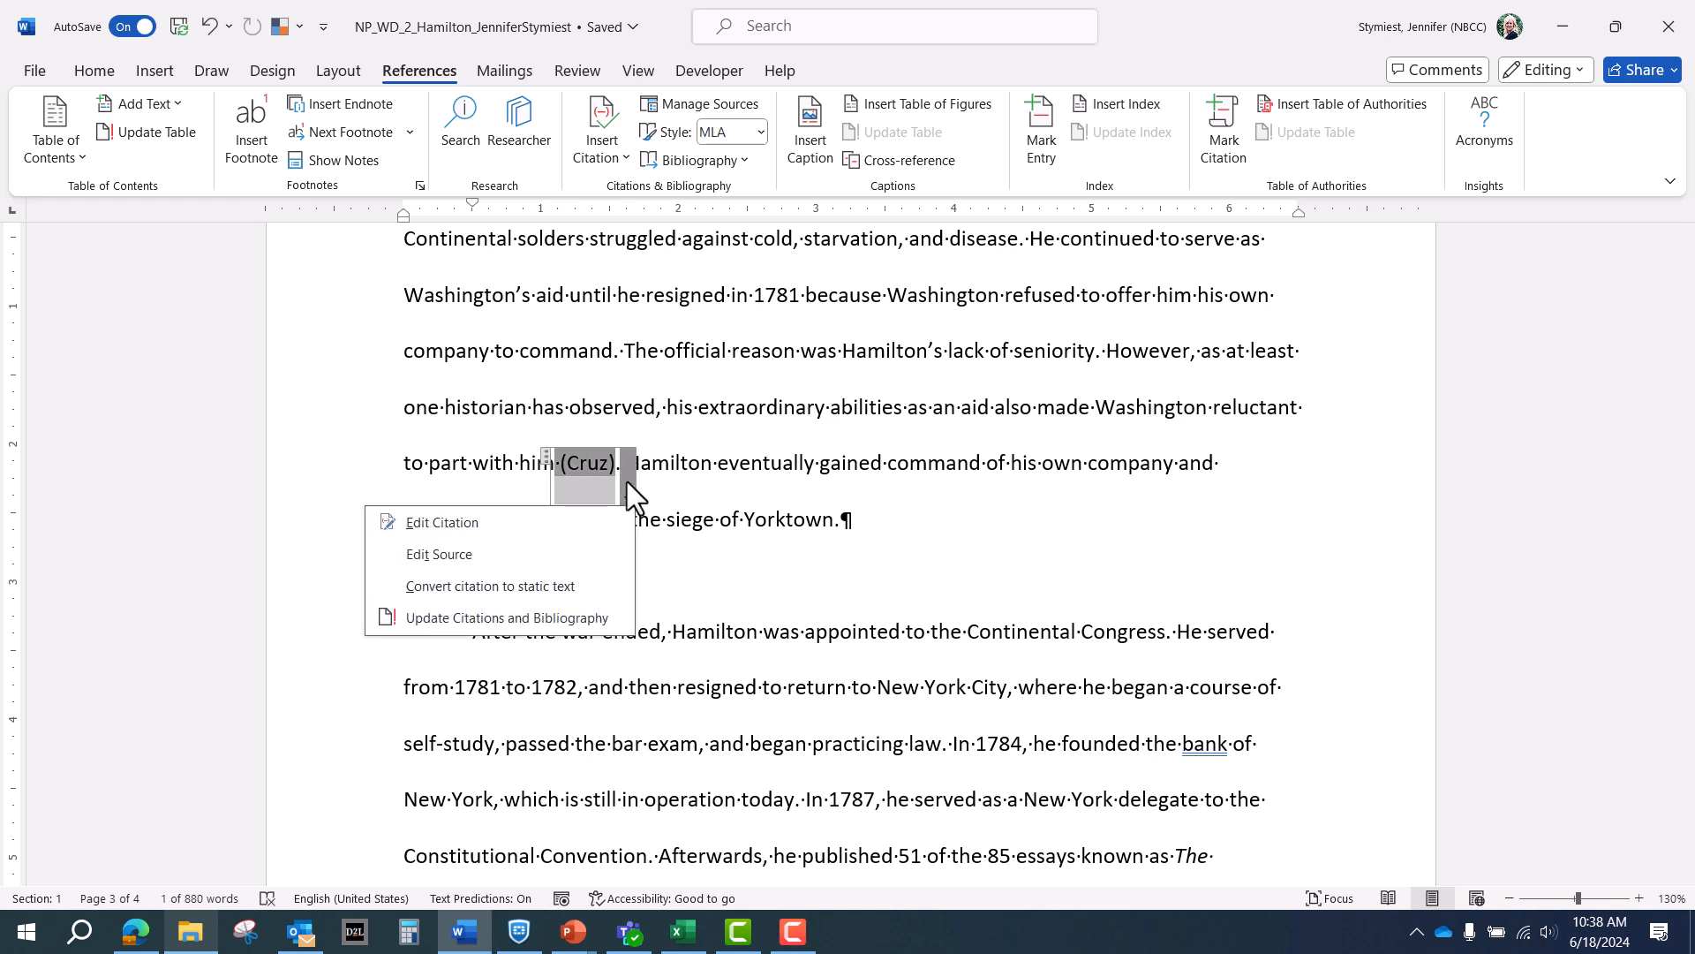
left_click(573, 529)
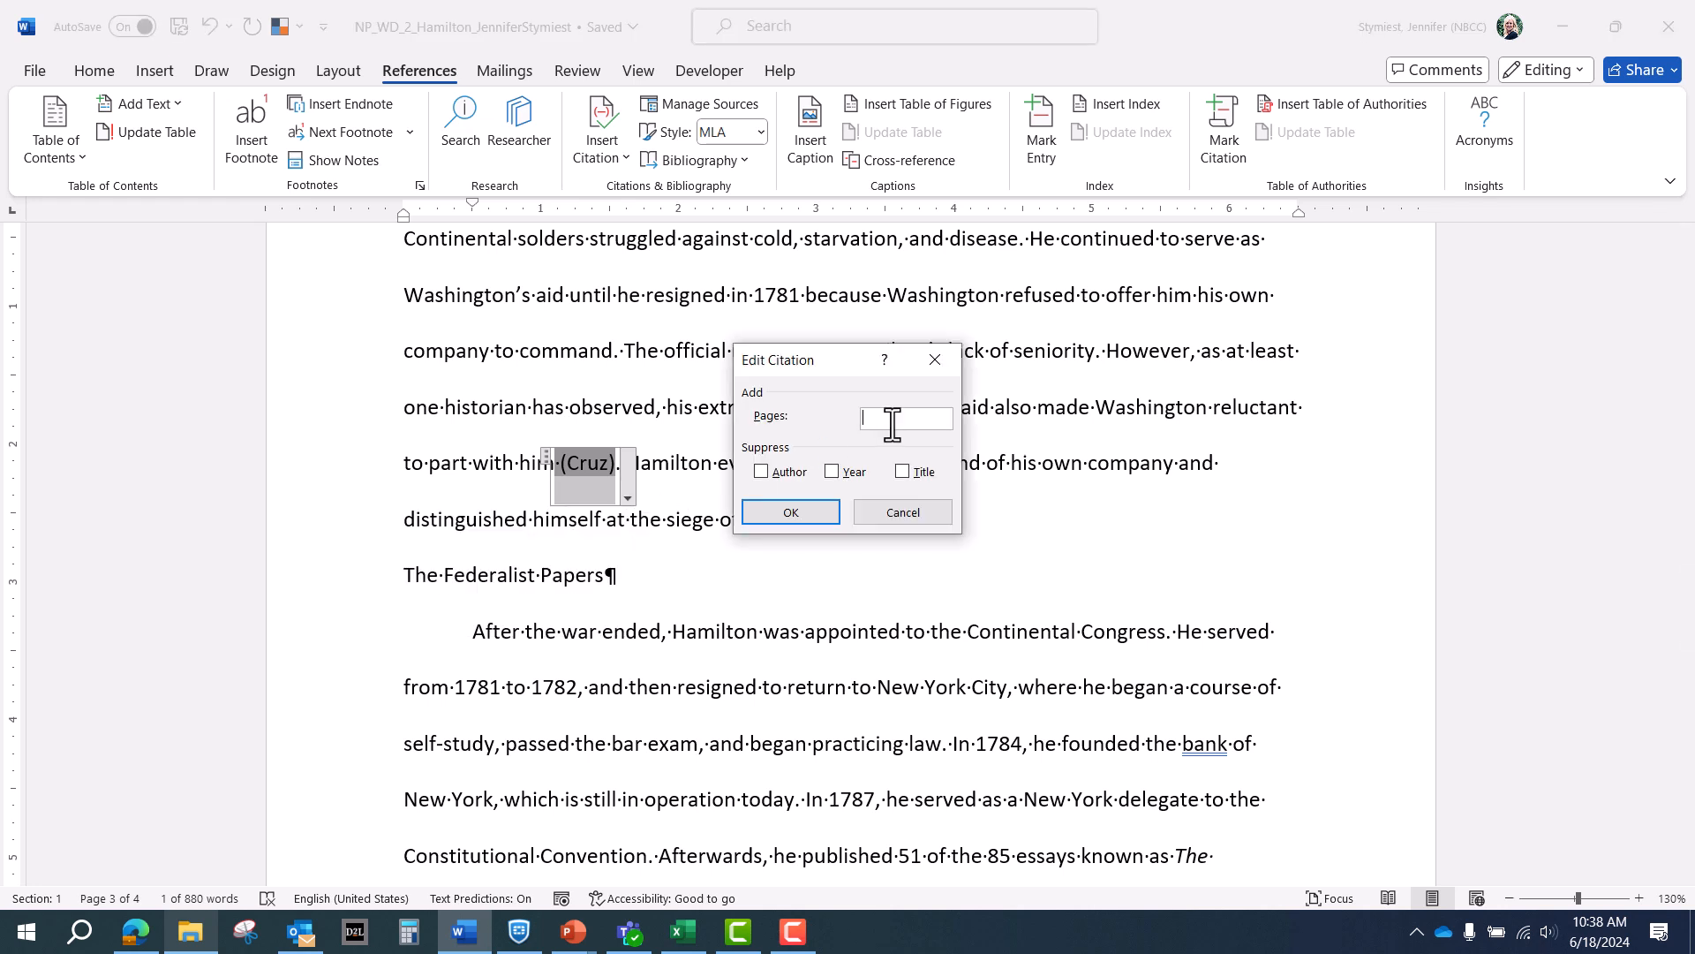
type("37")
left_click(791, 512)
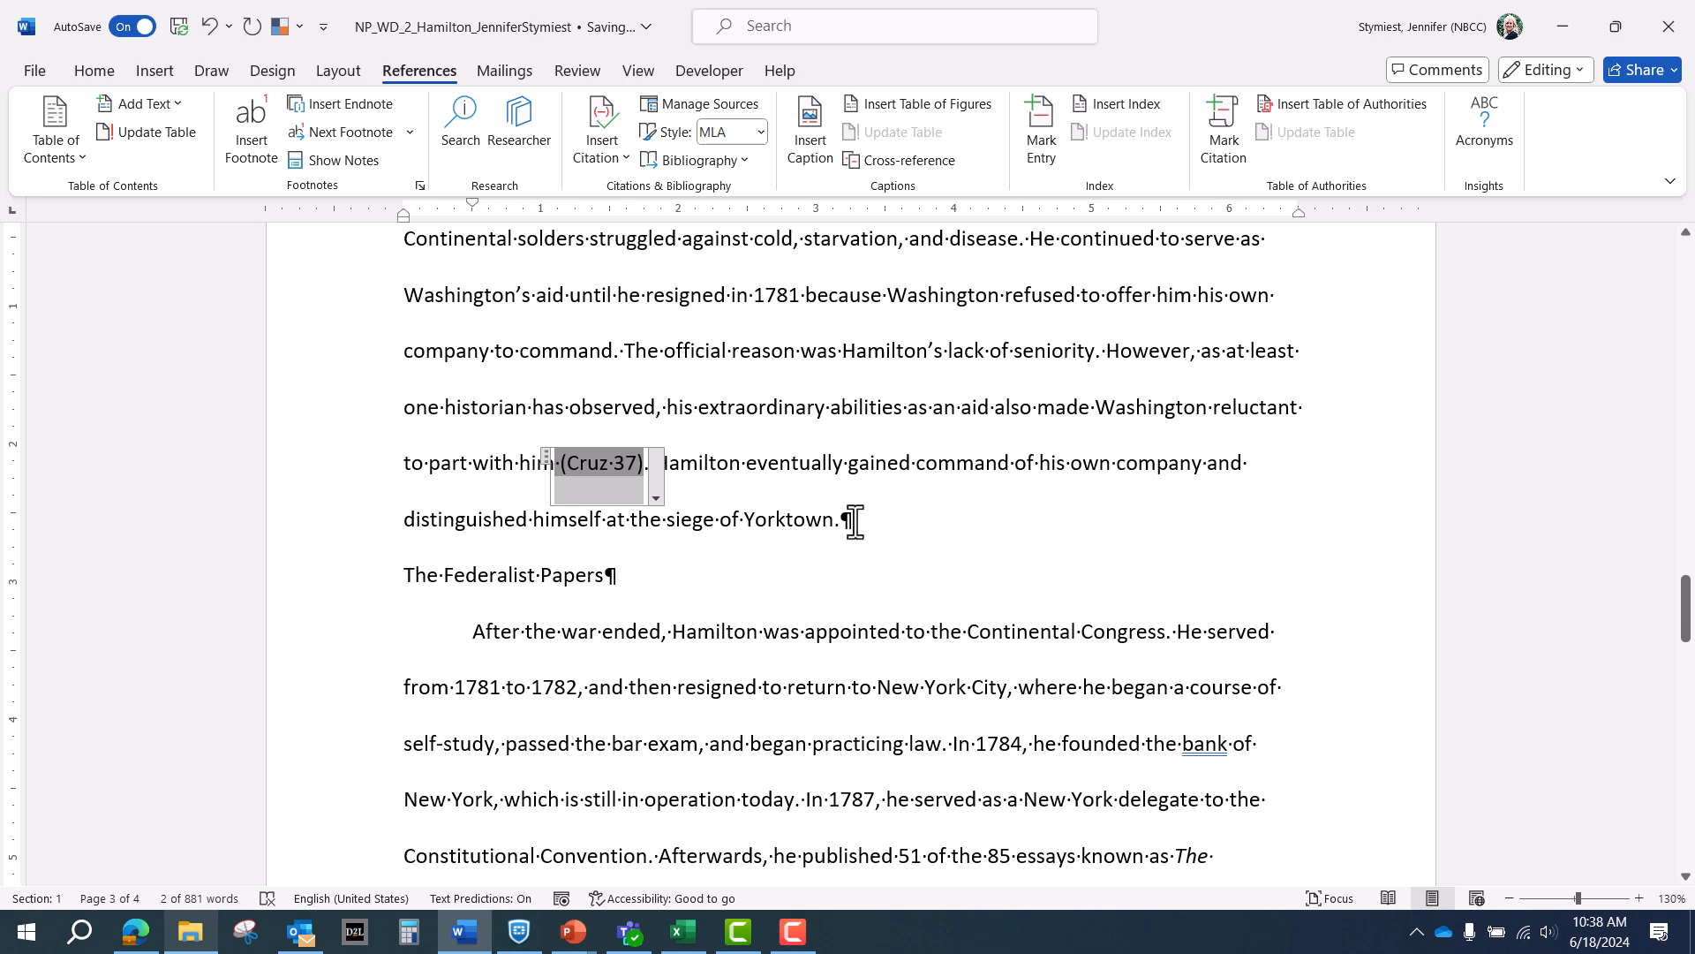
Step: Start a Journal Article source for a citation after "the separation of powers" on page 3, with all bibliography fields shown
scroll(853, 522, "down", 2)
scroll(854, 522, "down", 2)
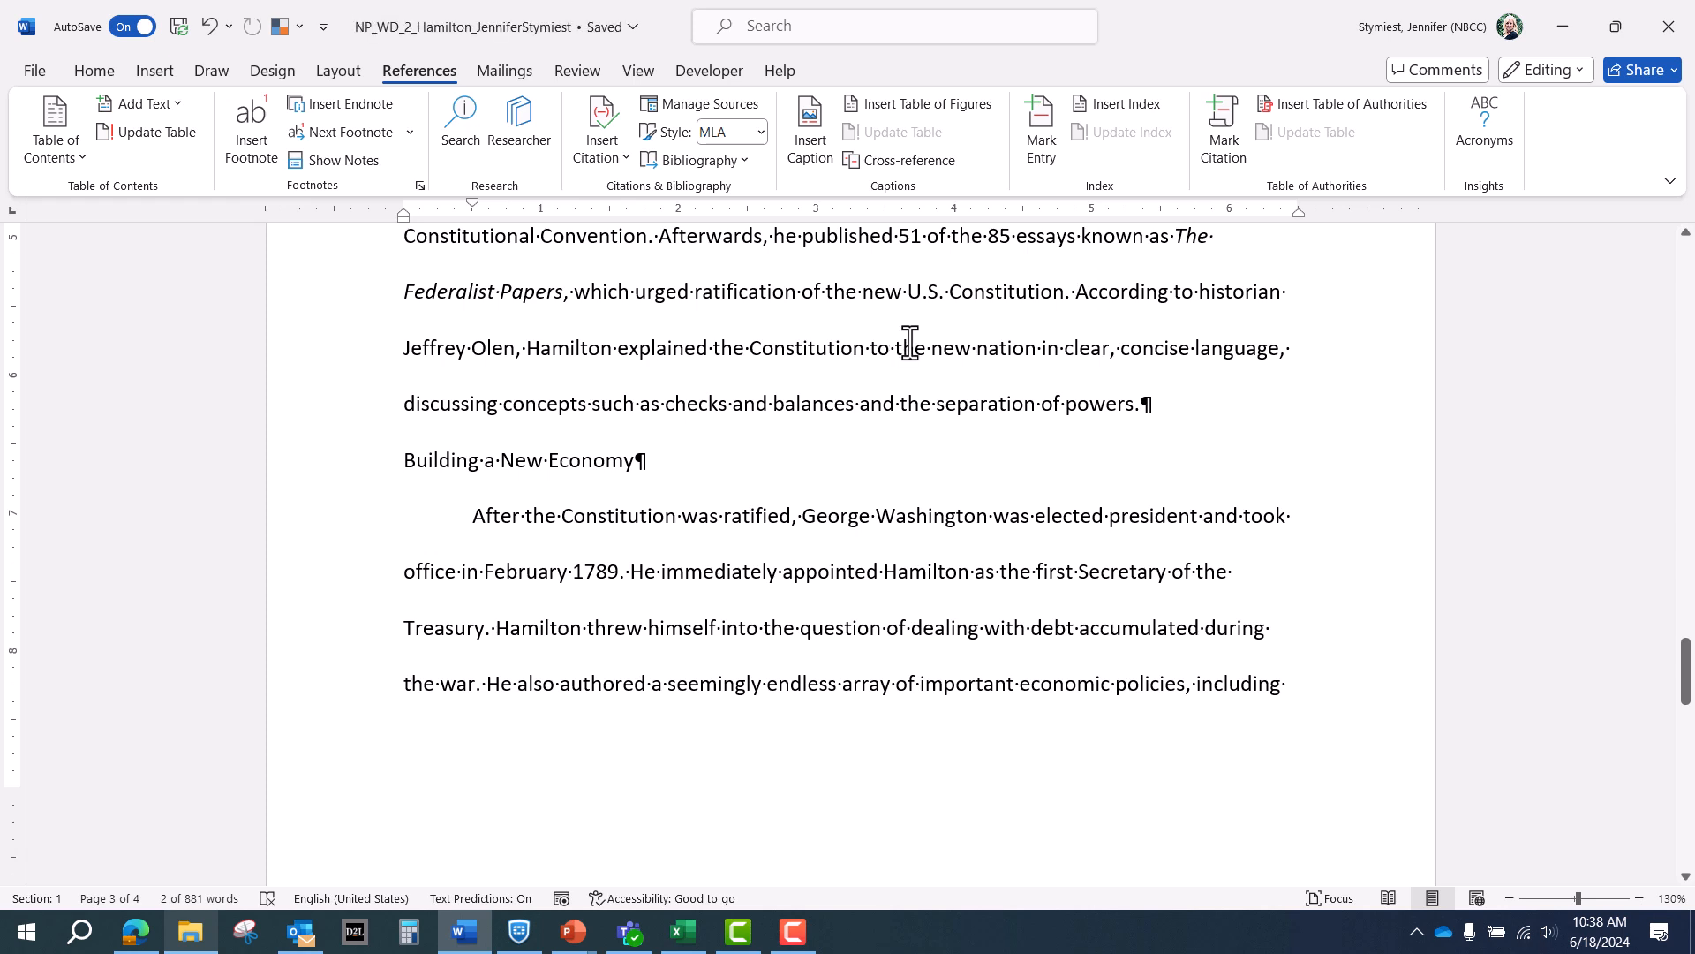
left_click(1137, 408)
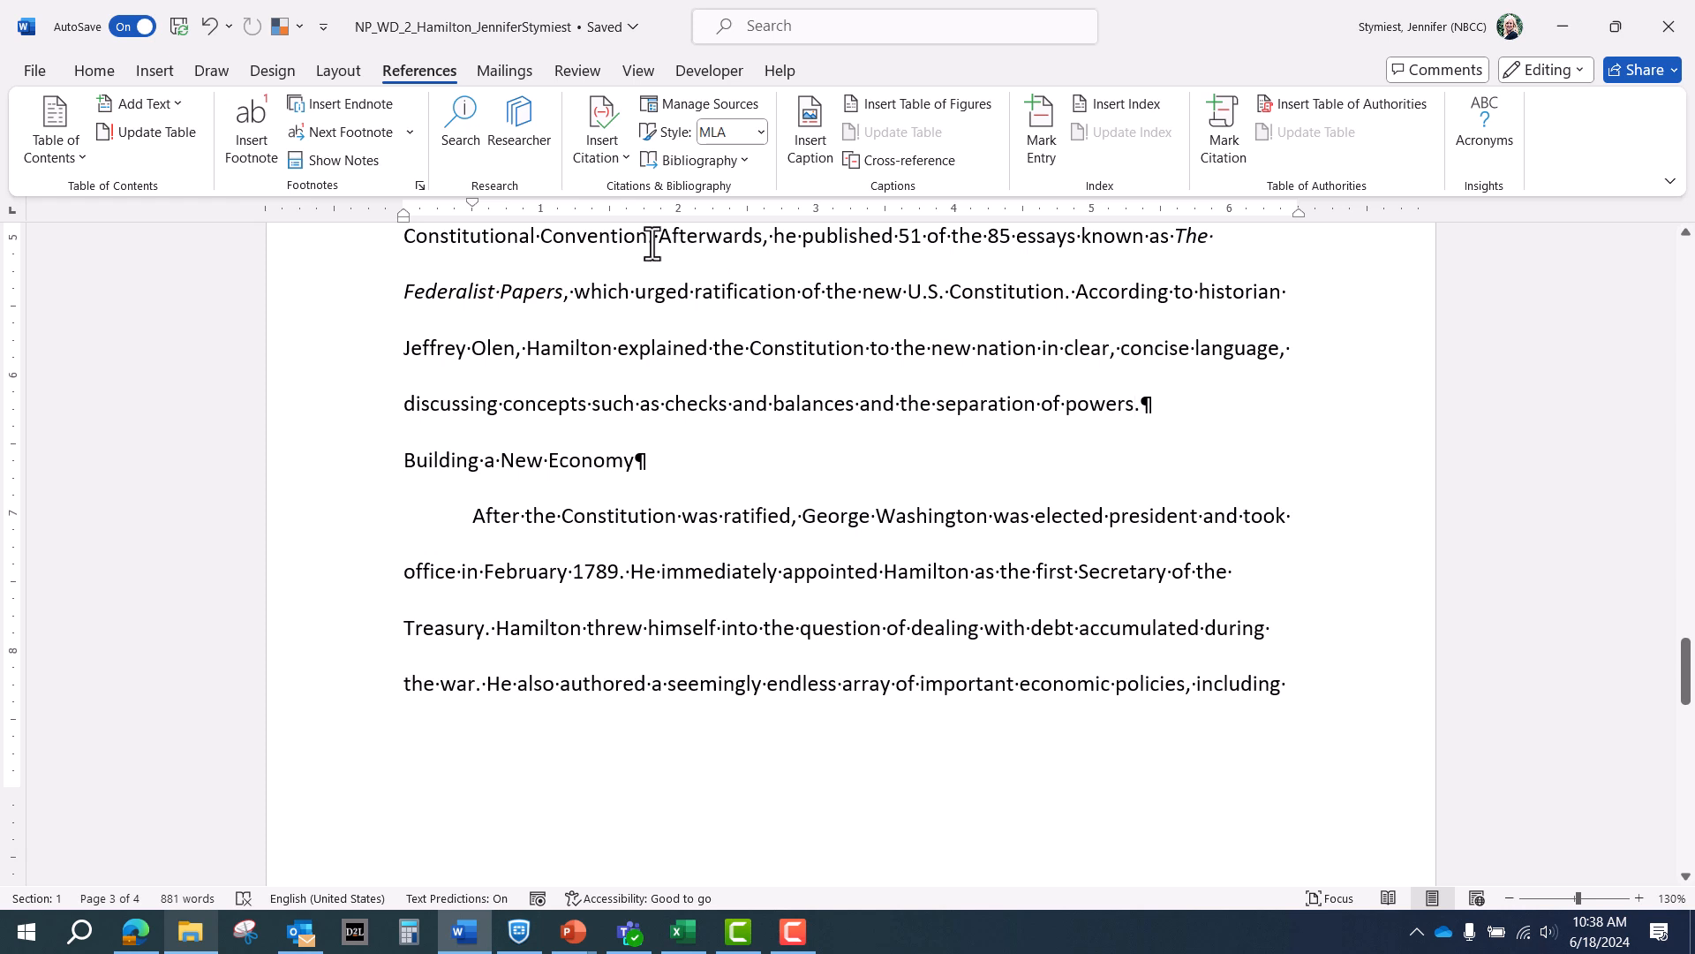
left_click(607, 152)
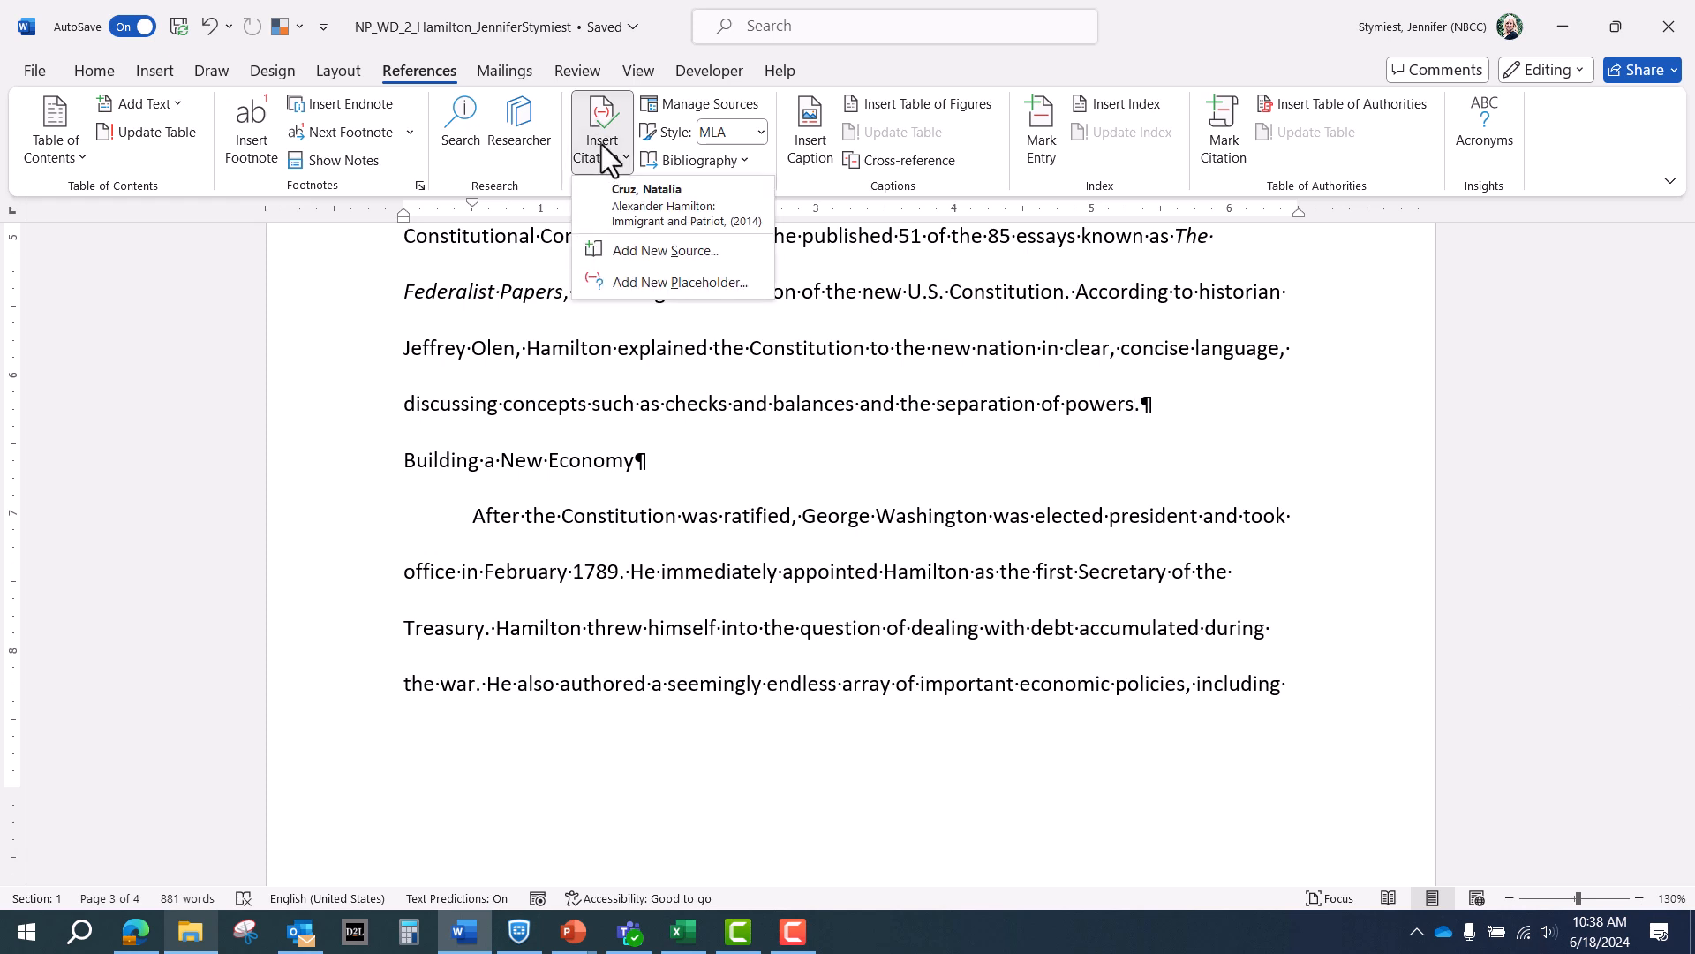
left_click(622, 253)
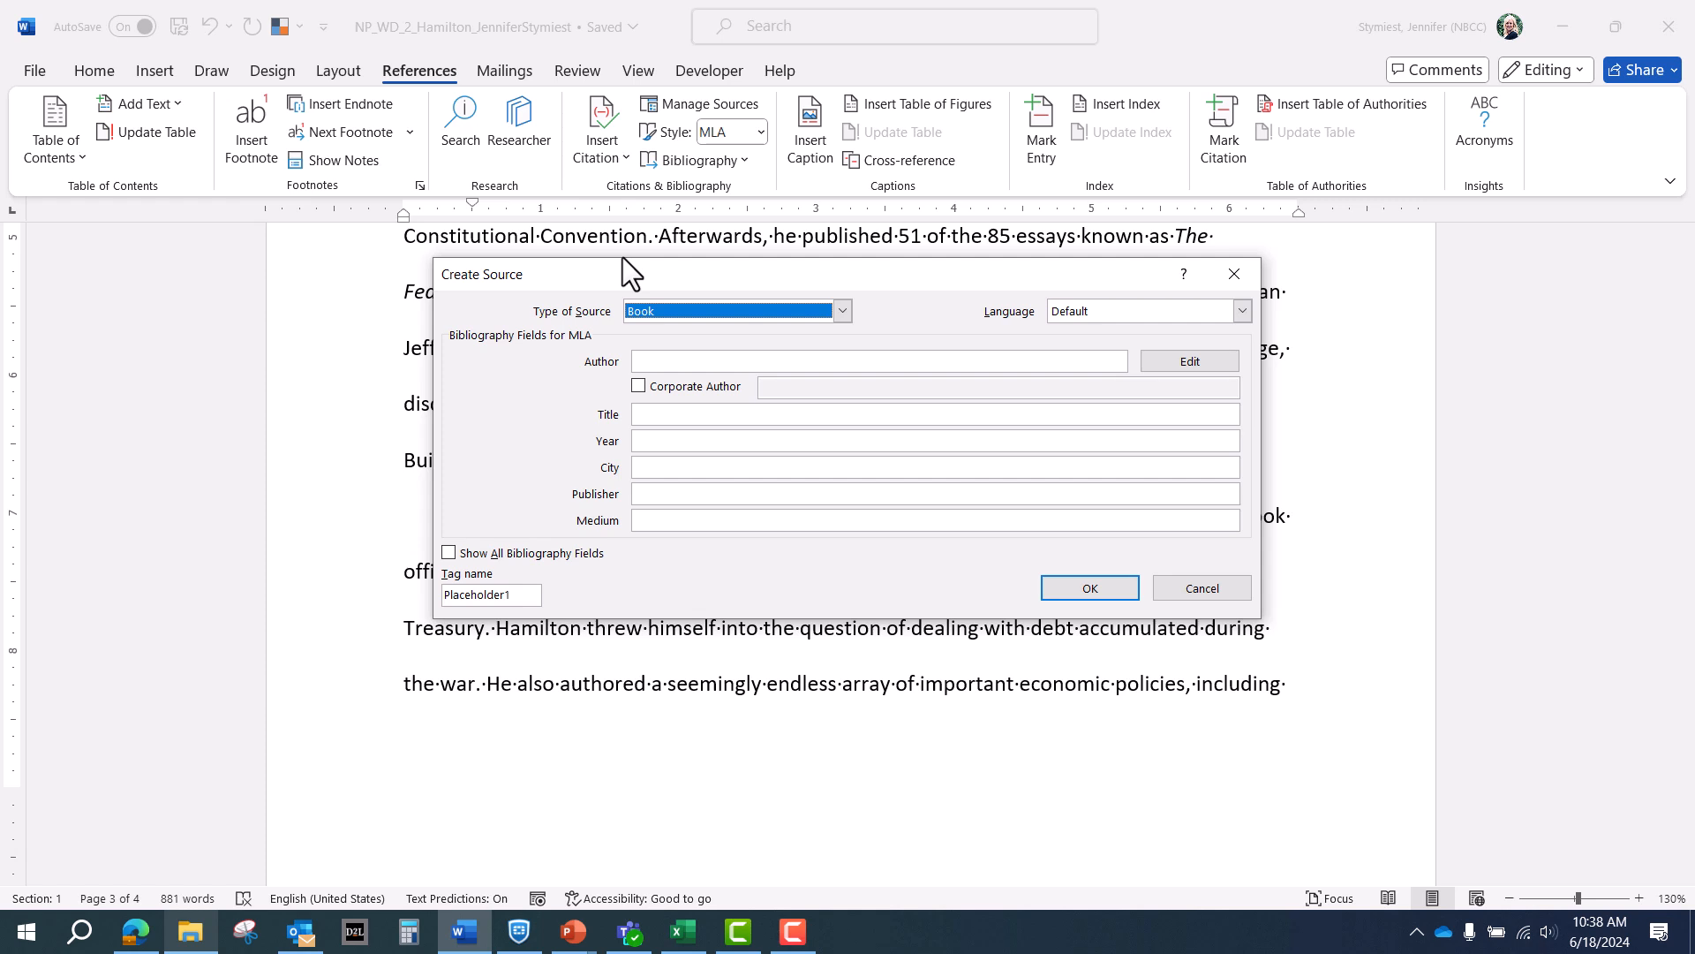
left_click(843, 313)
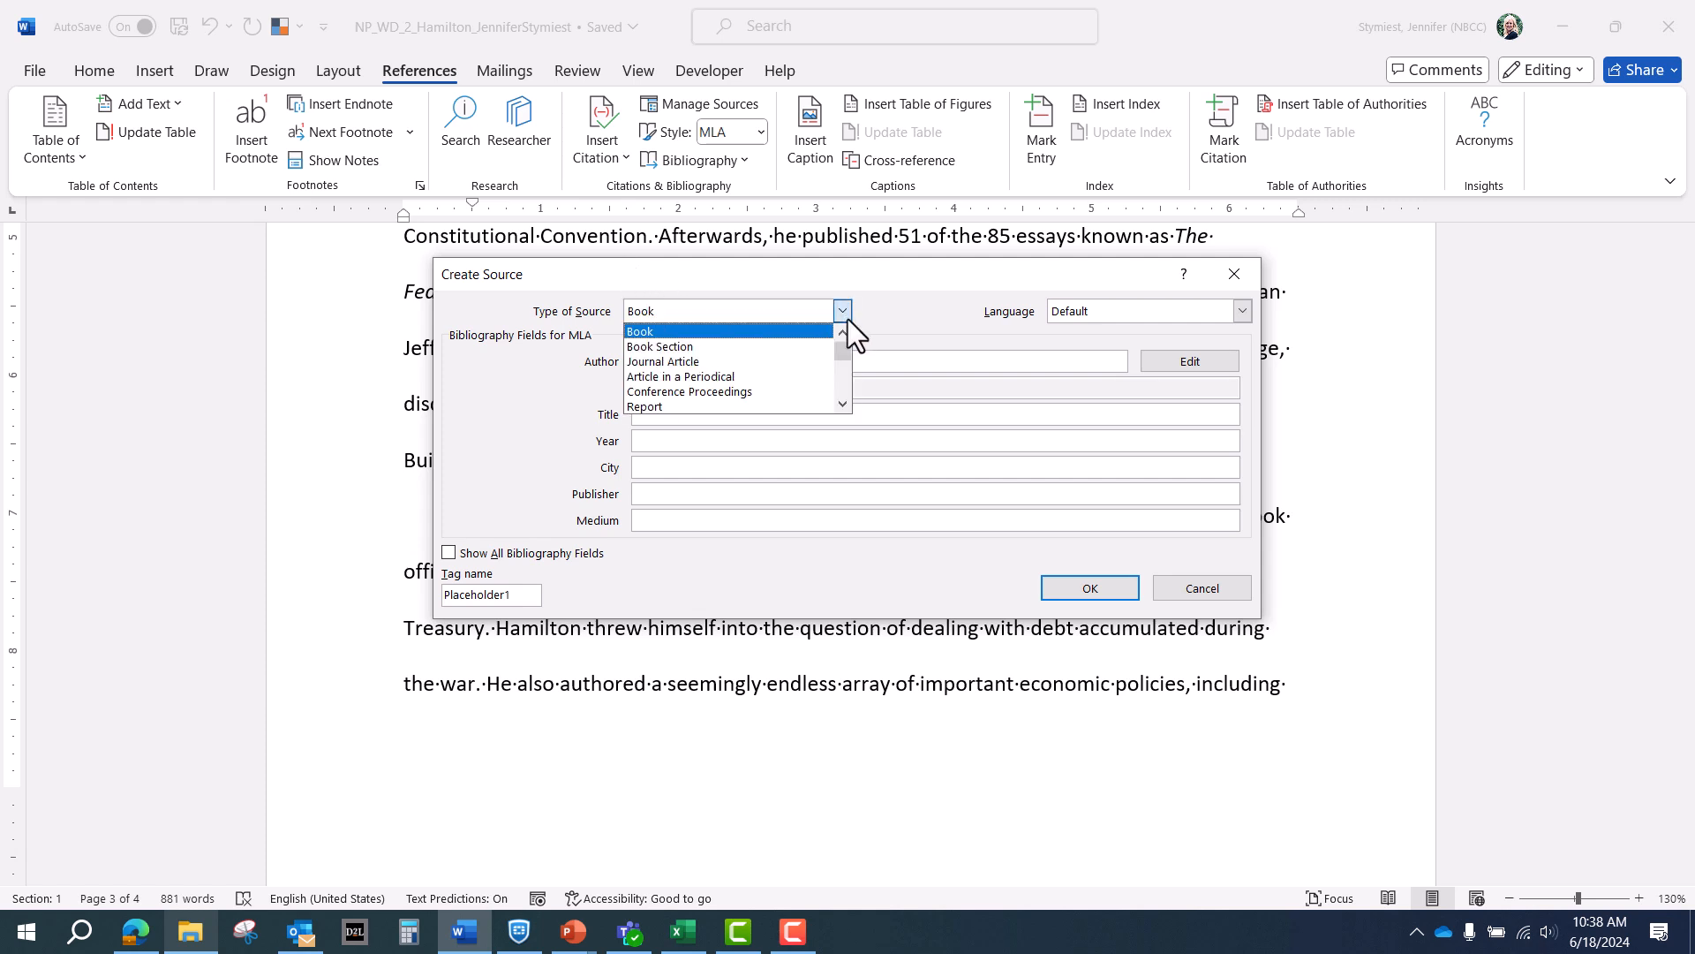
left_click(816, 358)
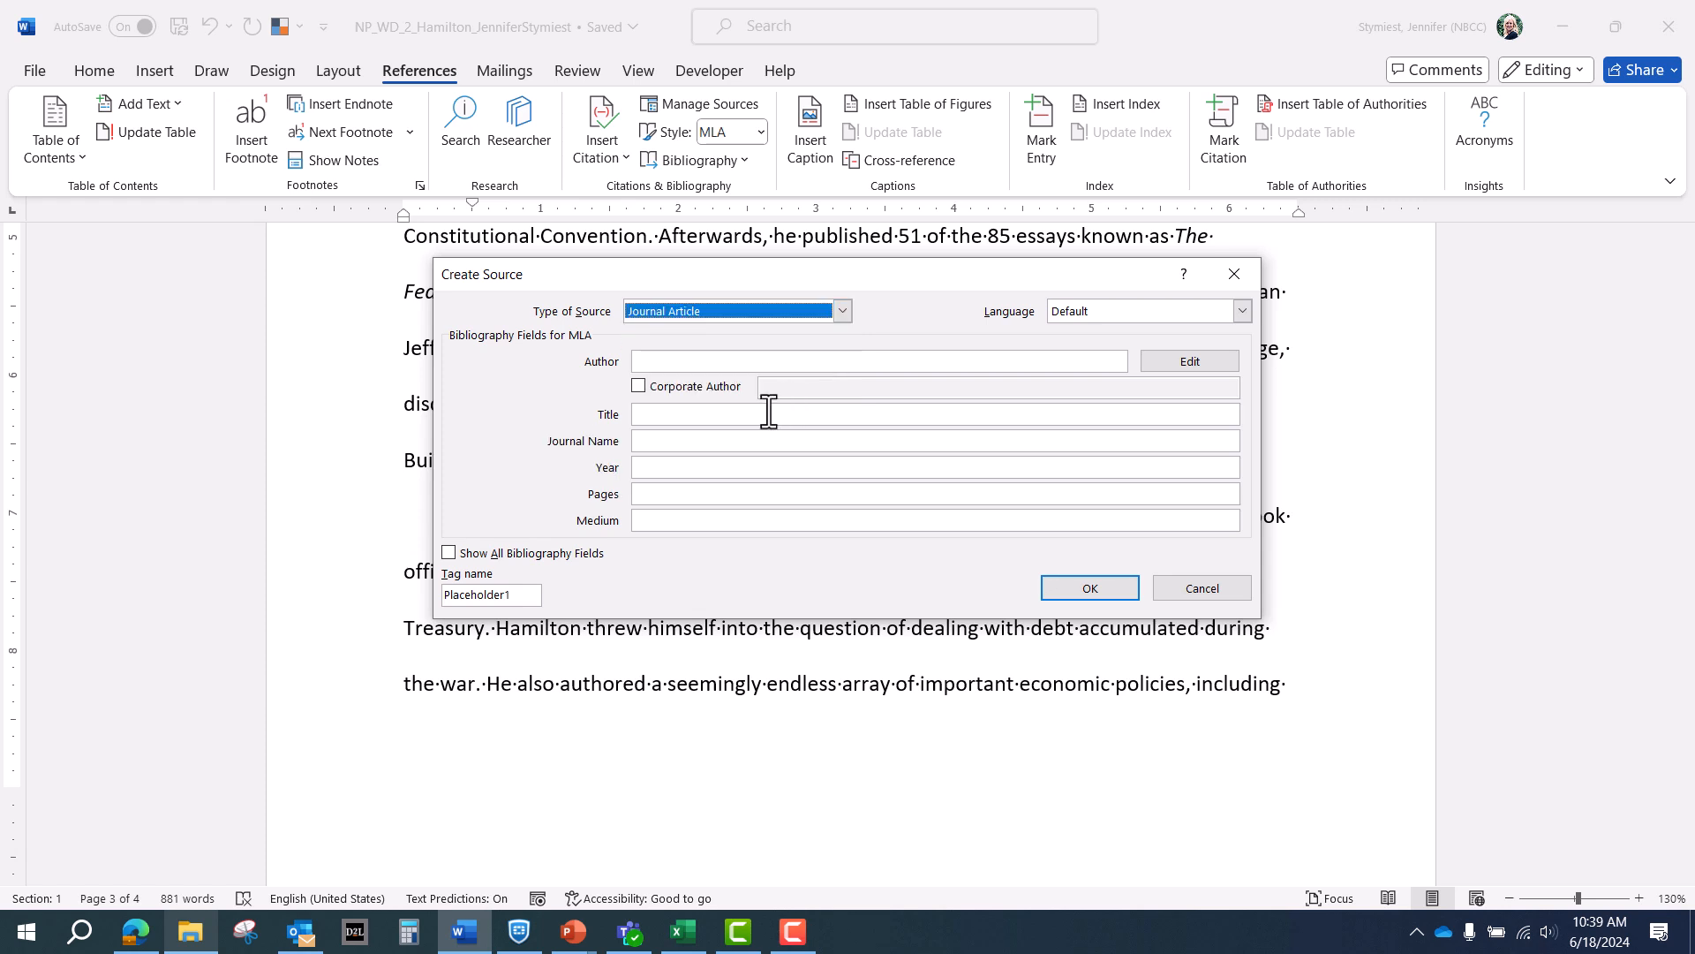
left_click(449, 553)
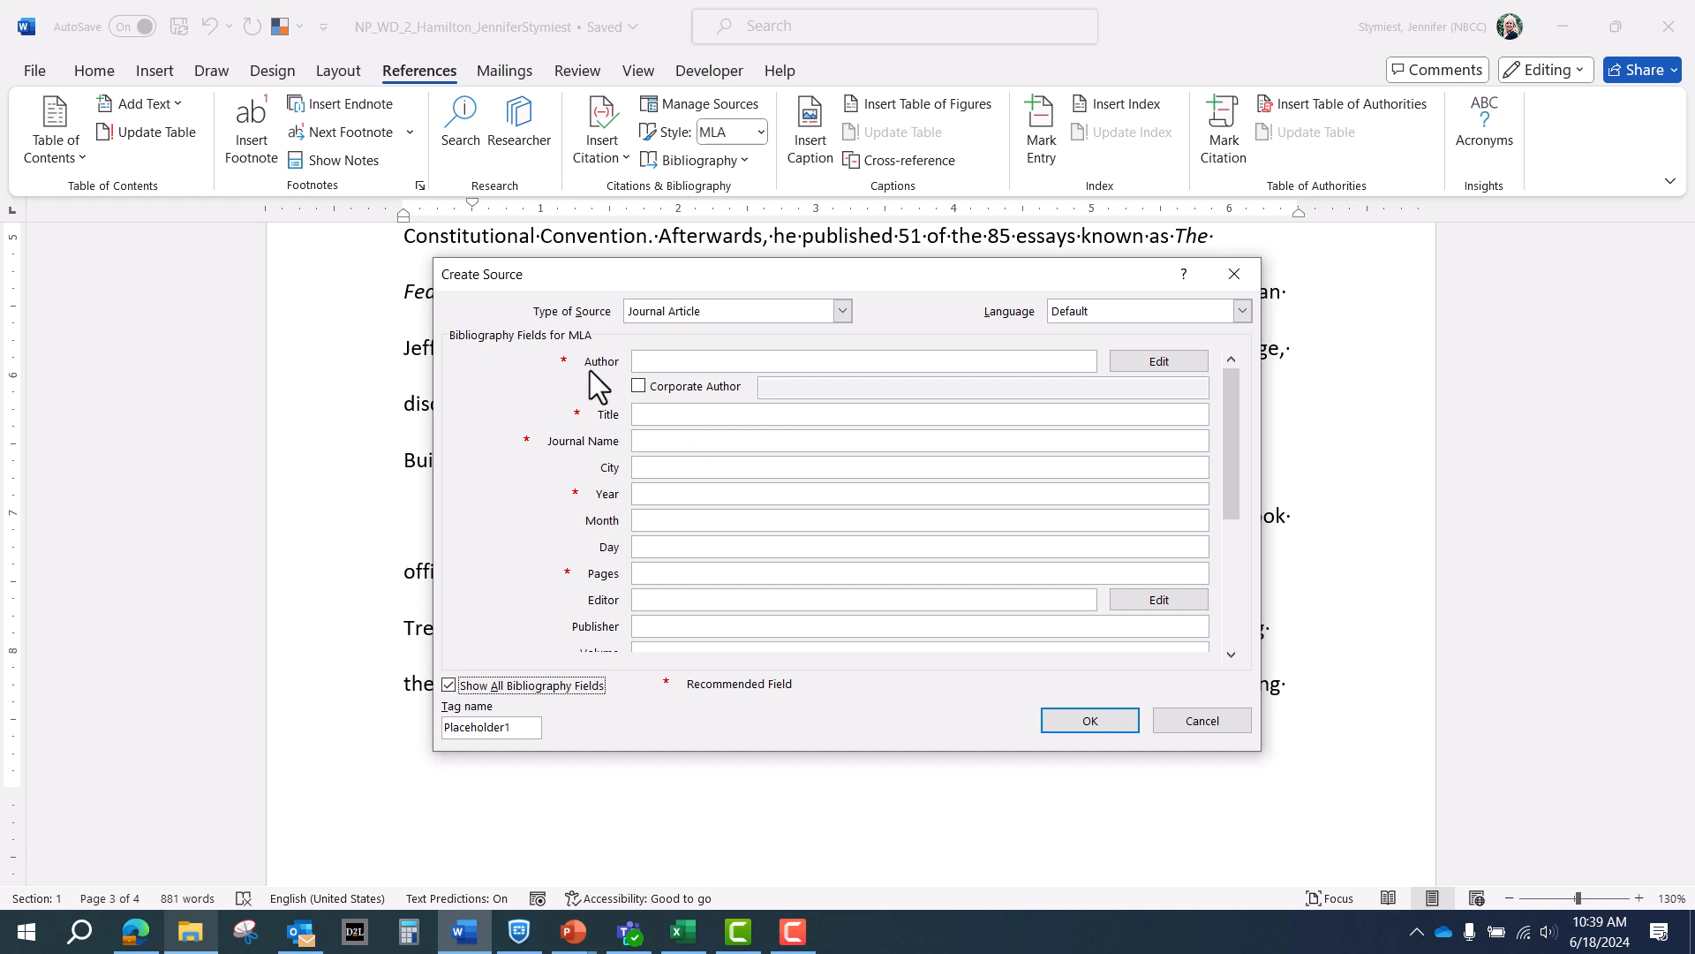
Step: Enter the article author's full name, title "Alexander Hamilton: Inventing American Banking" and journal name "Journal of American History and Cultural Studies"
left_click(651, 362)
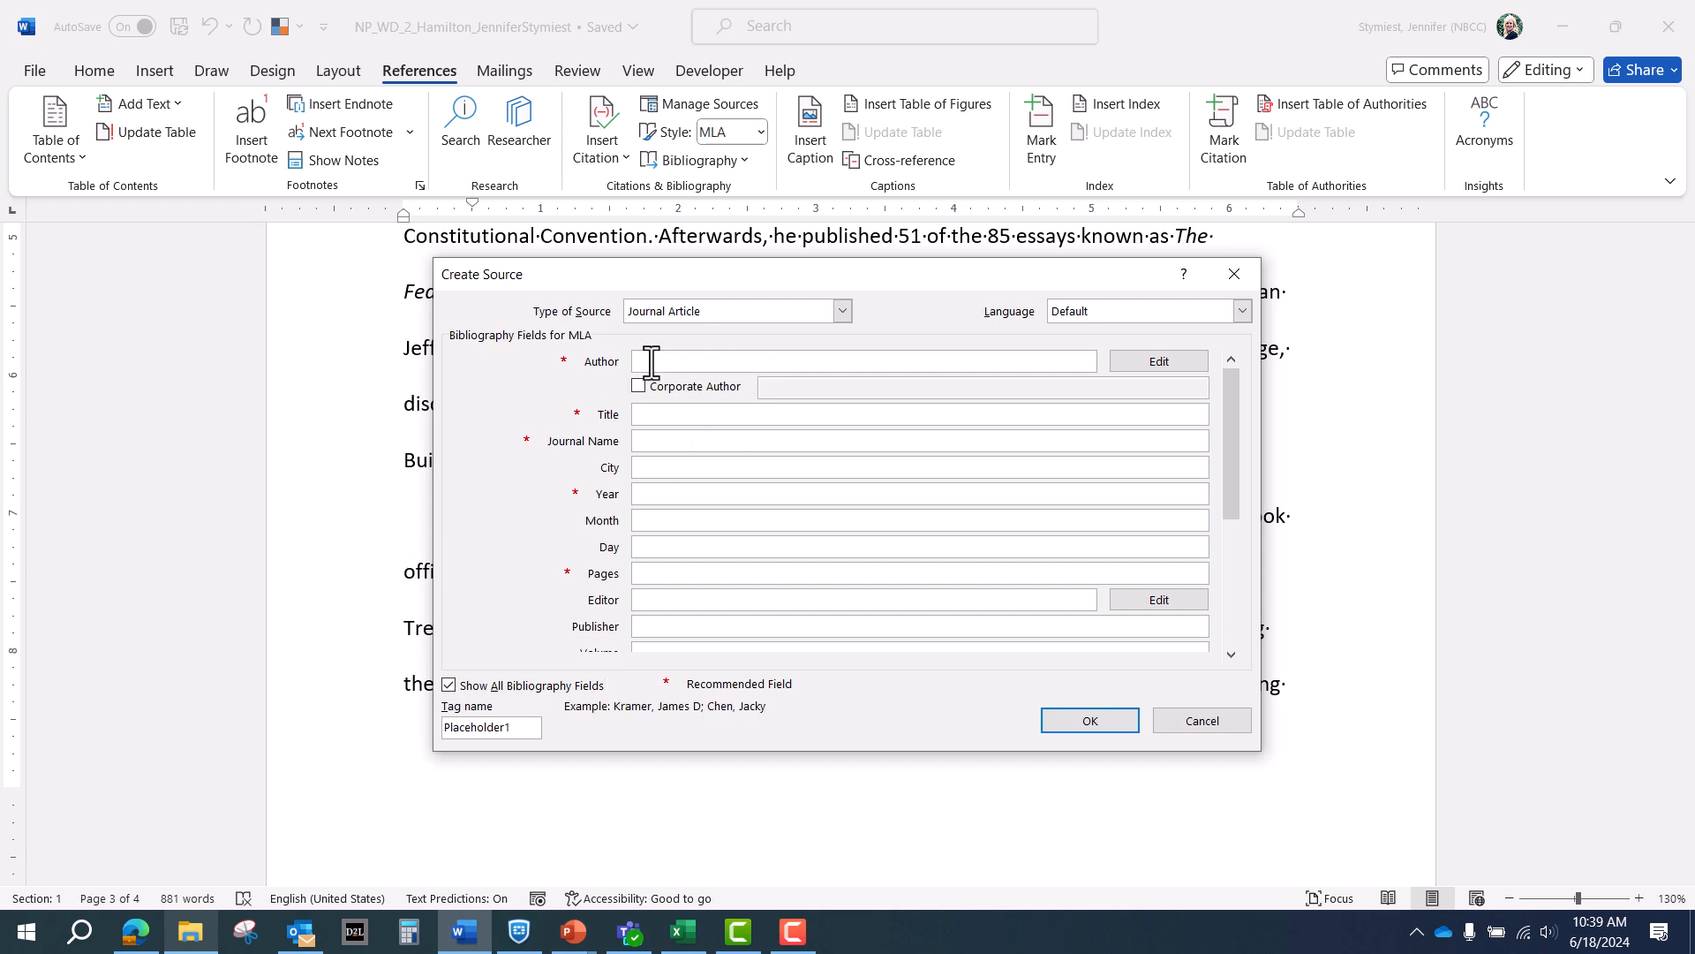
type("Jeffrey Olen")
left_click(699, 416)
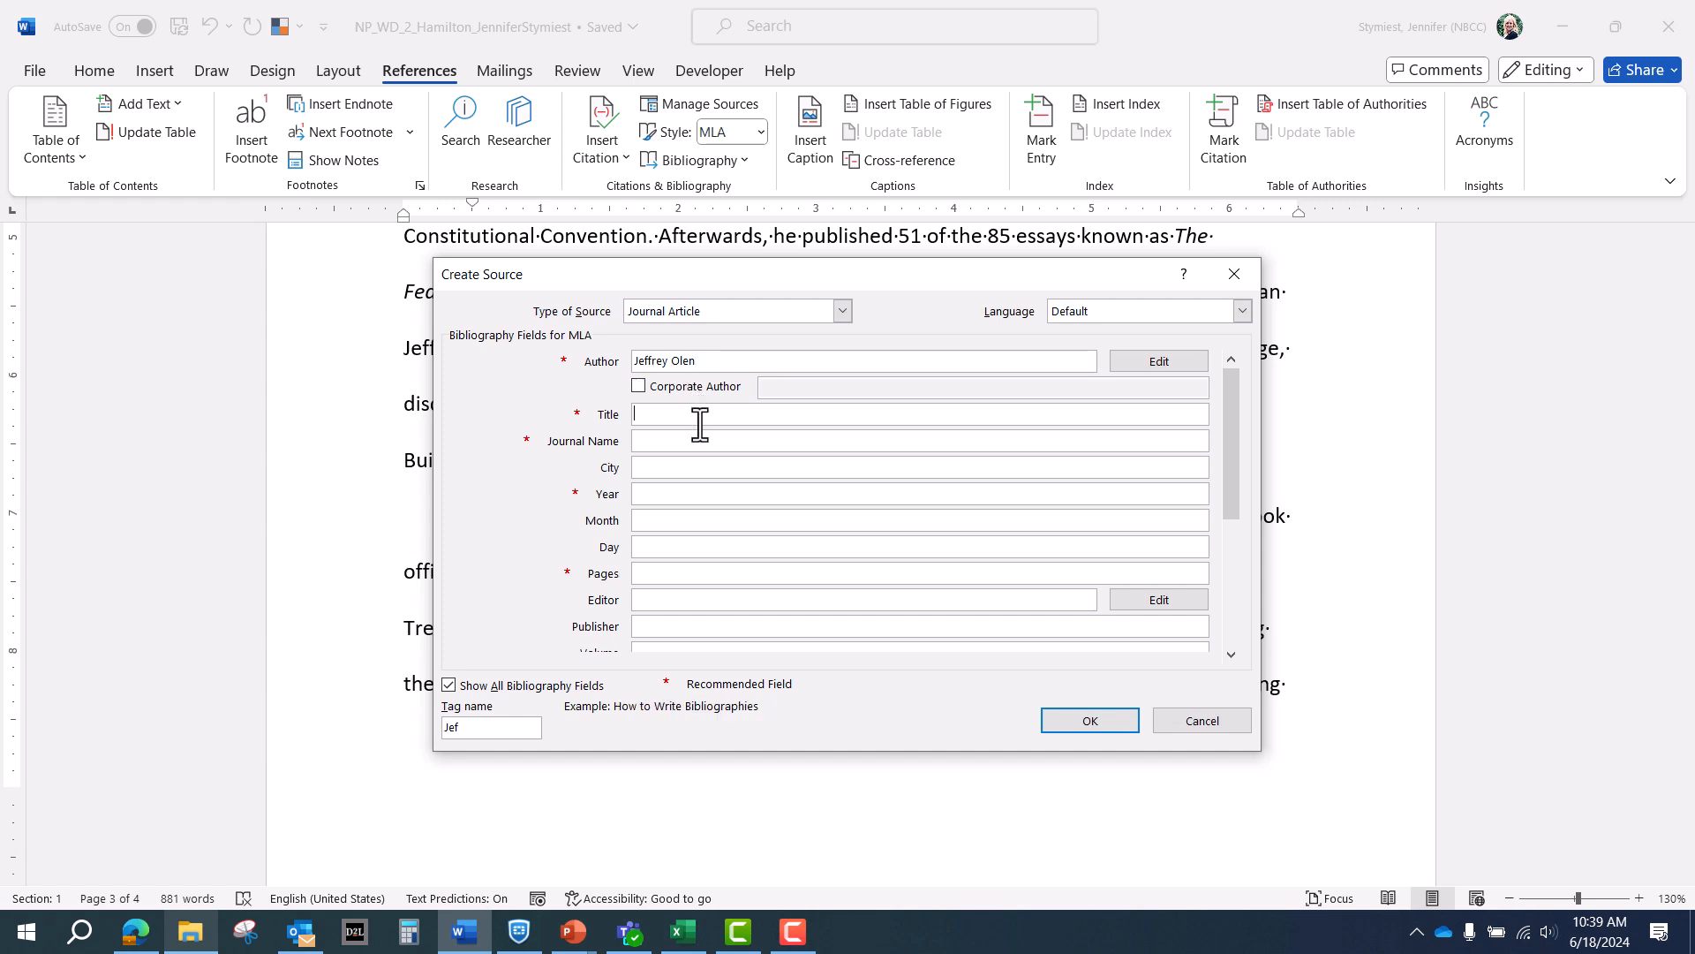
type("Alexander Hamilton: Inventing American Banking")
key("Tab")
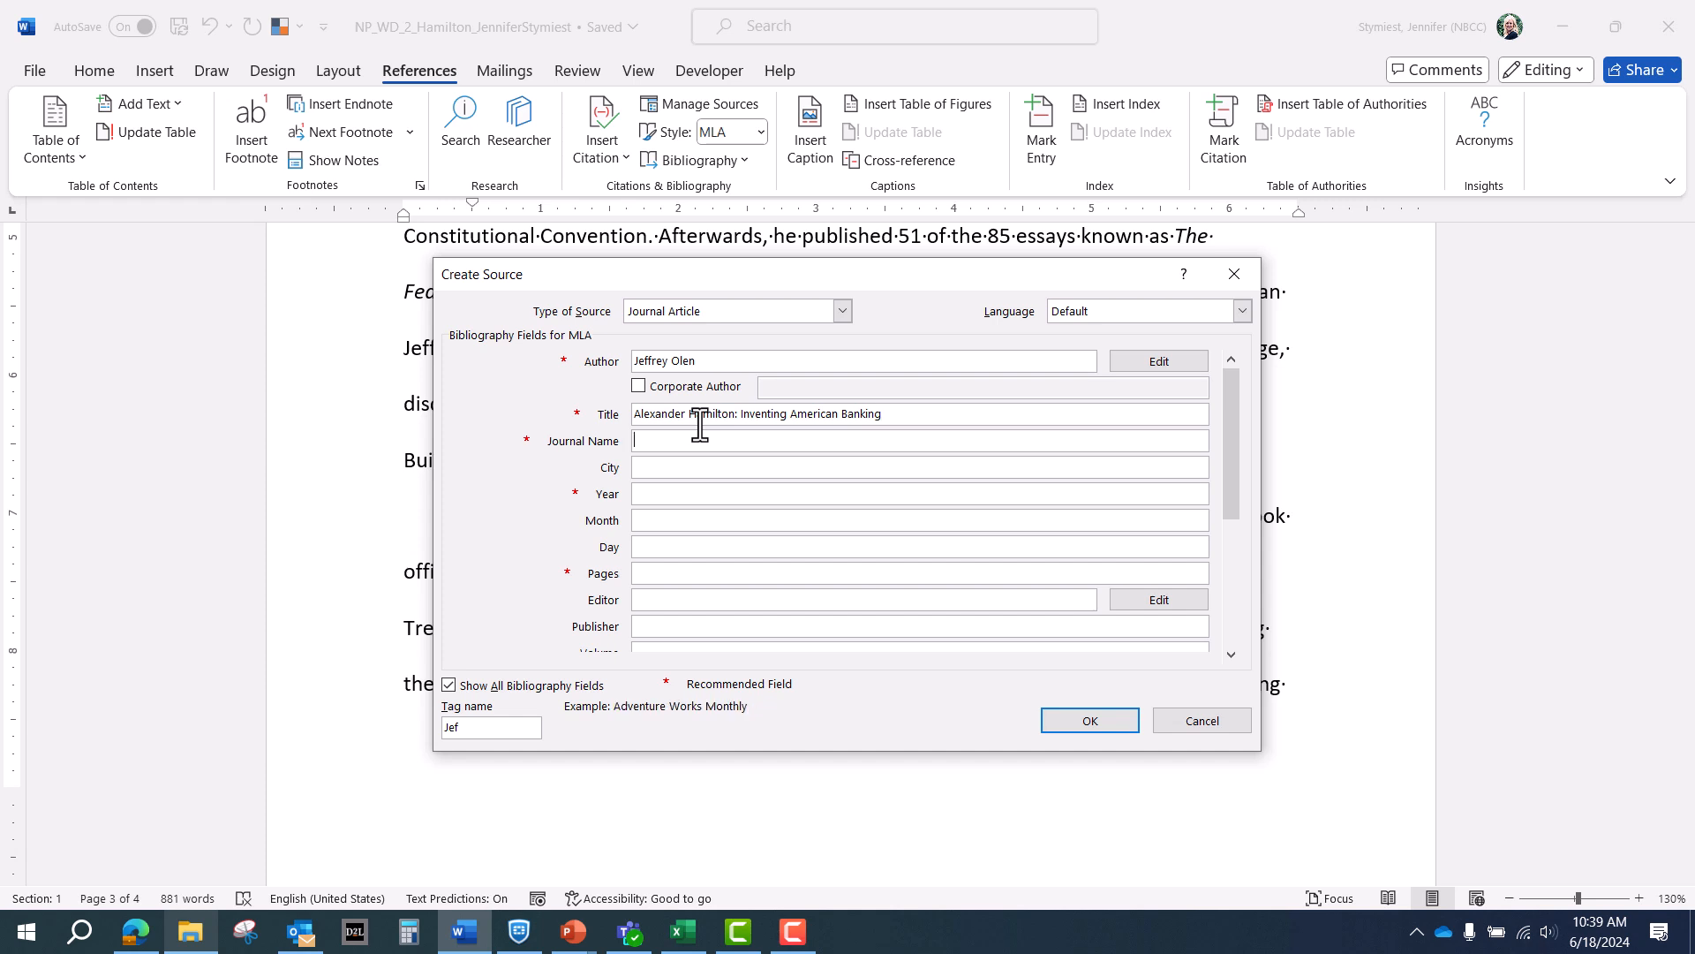
type("Journal of American History and Cultural Studies")
Step: Set the journal article's year to 2015 and its pages to 122-145
left_click(727, 493)
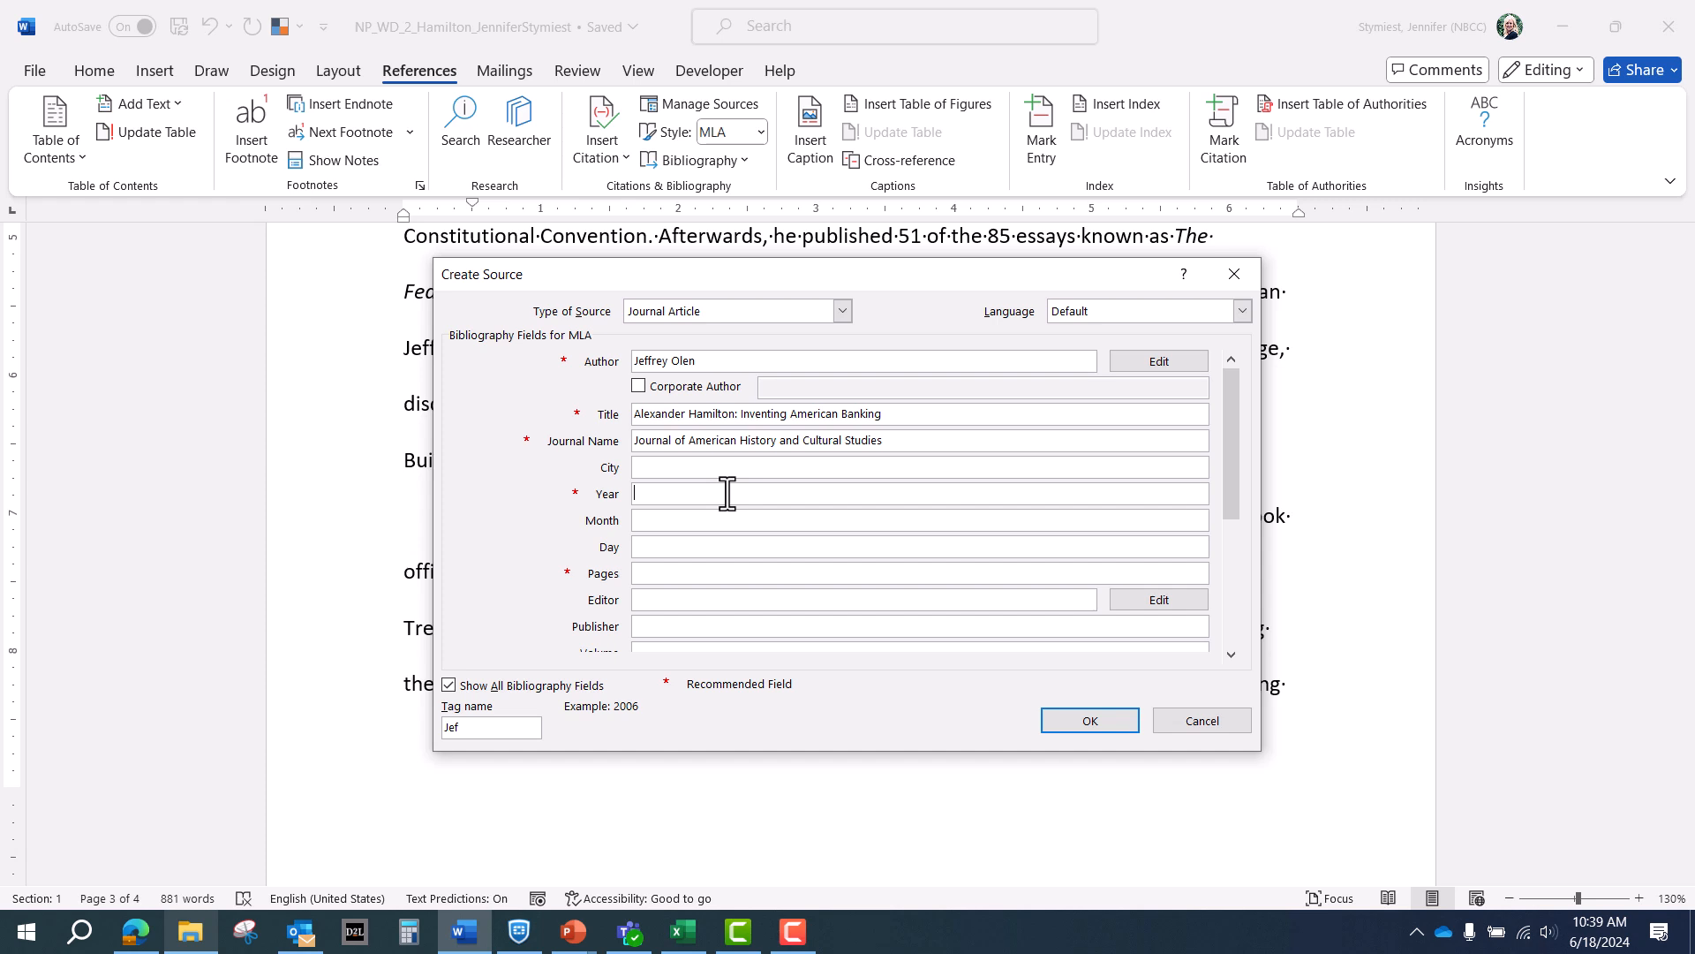
type("2015")
left_click(657, 576)
type("122-145")
key("Tab")
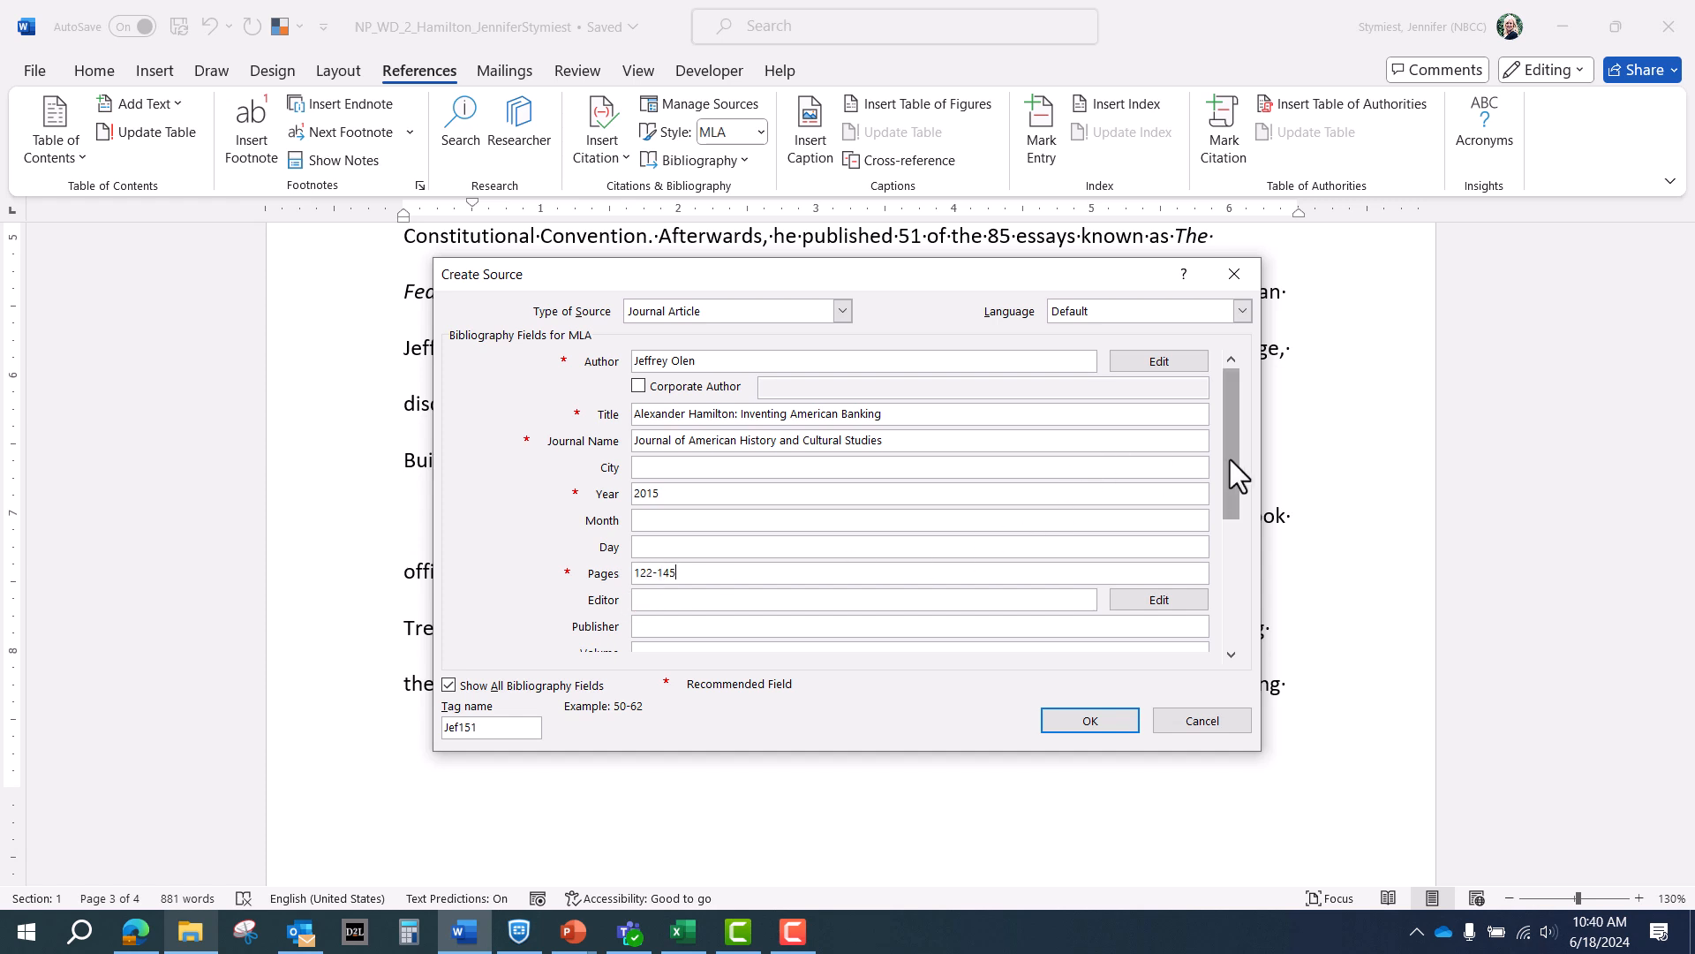
Step: Set the journal article's volume to 30 and issue to 5
left_click_drag(1232, 459, 1236, 479)
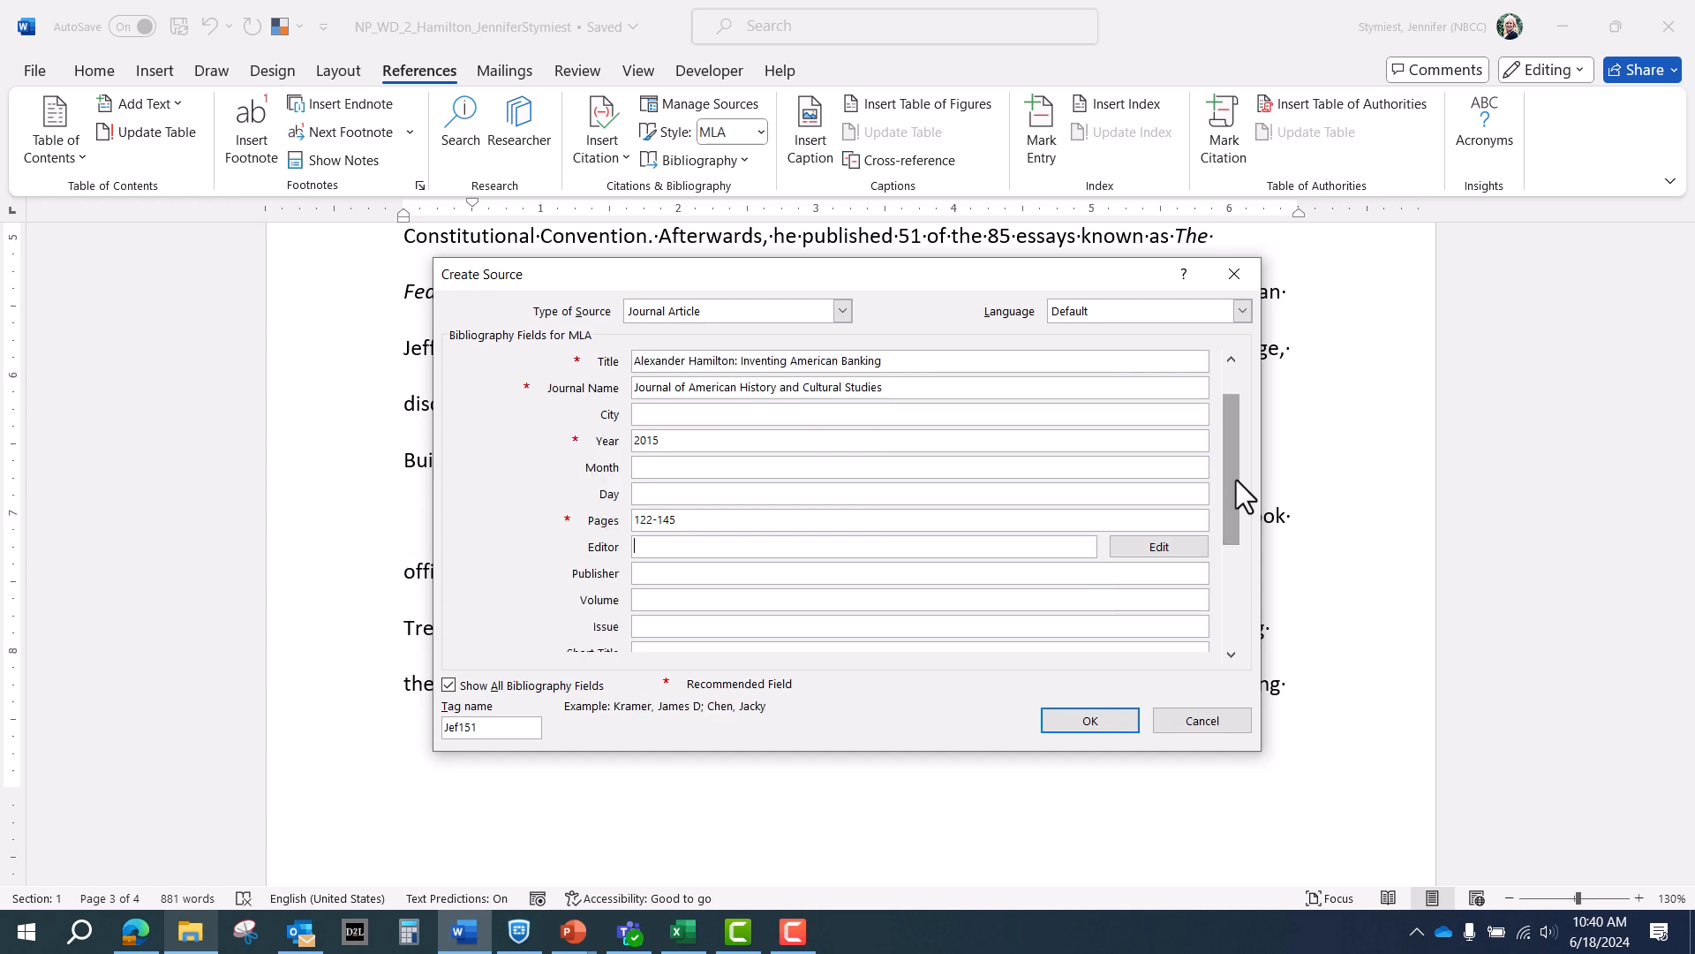
left_click(668, 599)
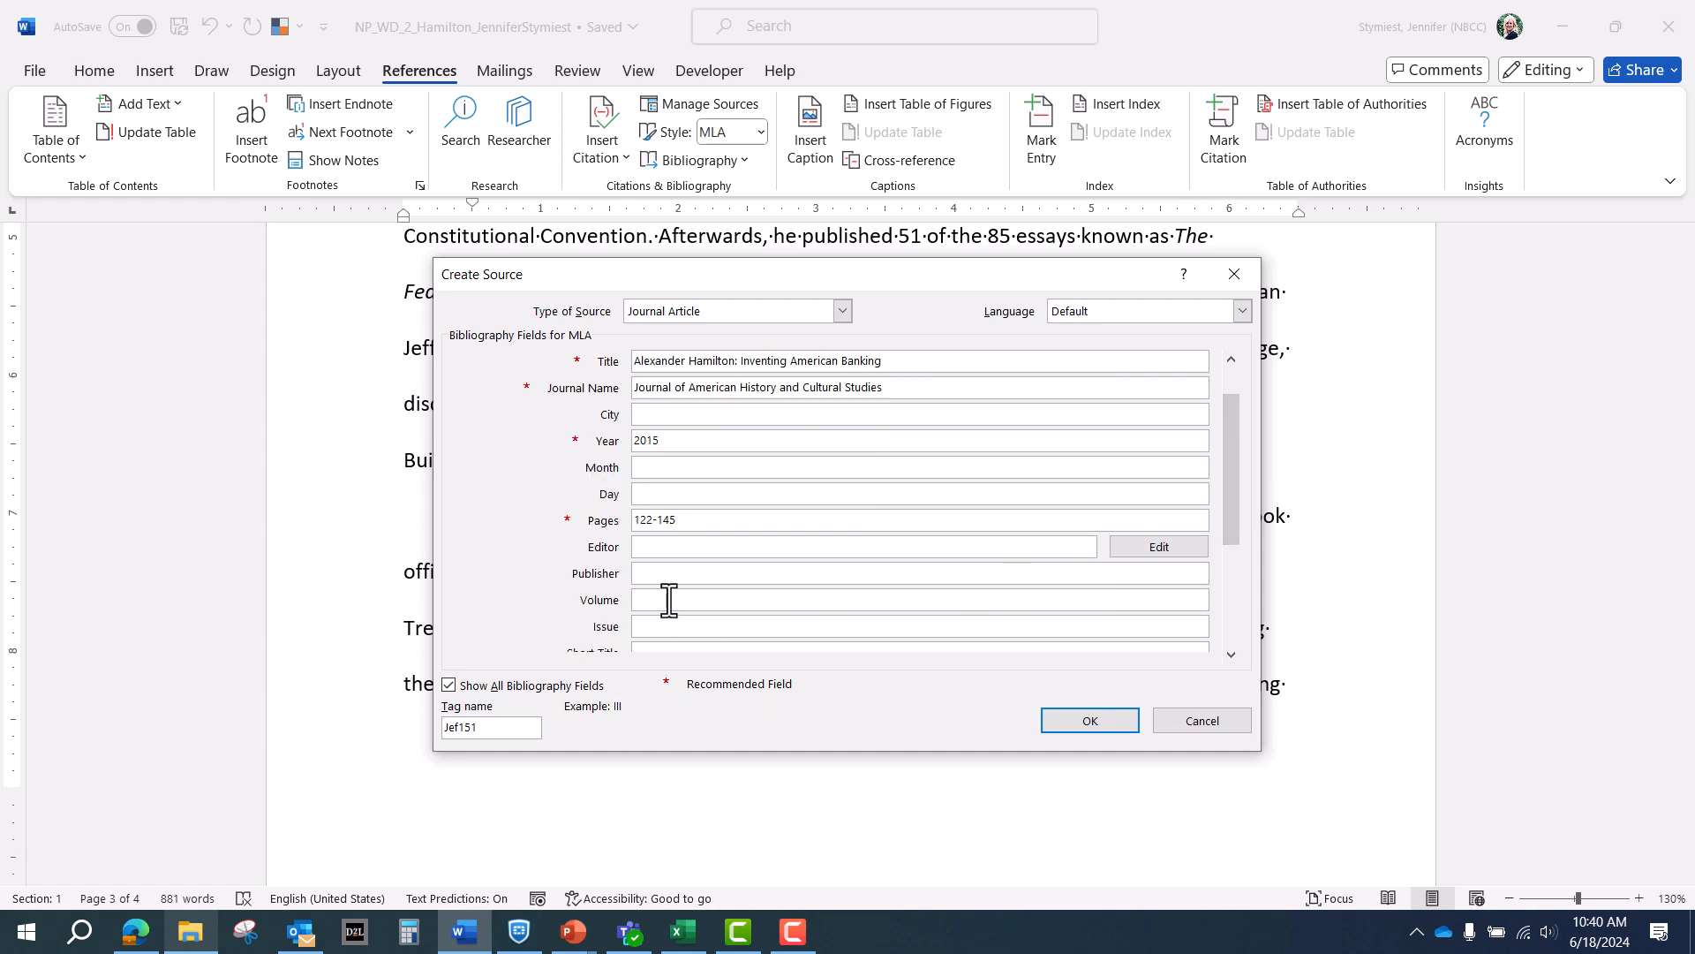
type("30")
left_click(695, 625)
type("5")
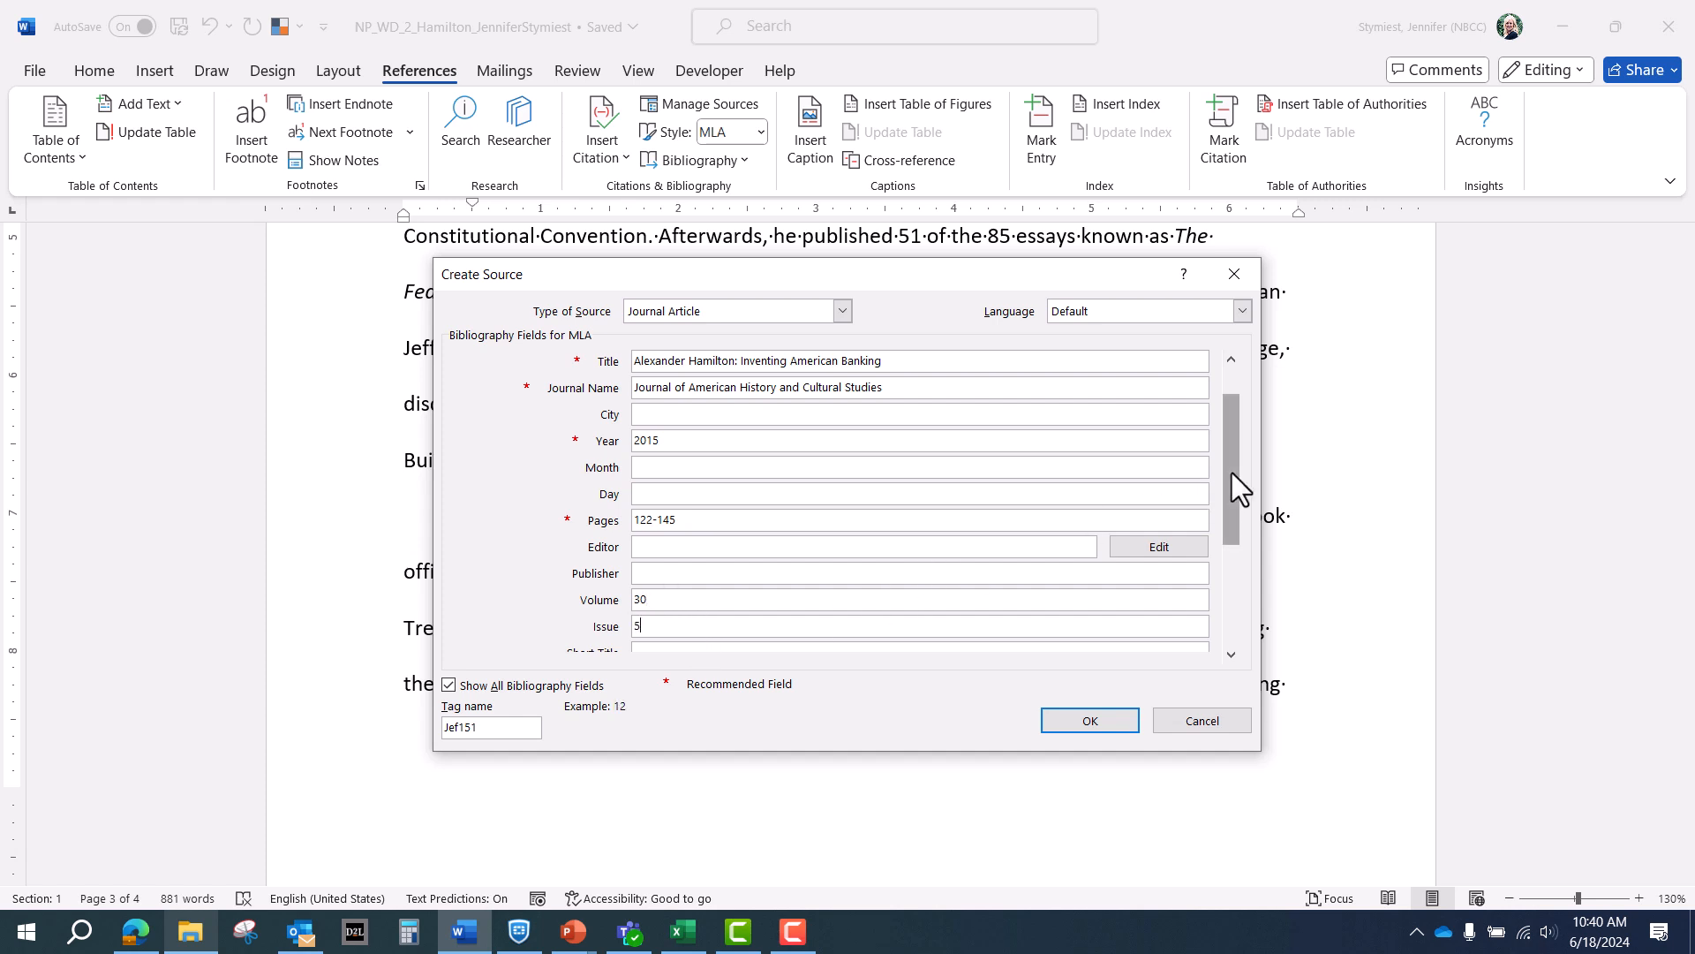
Step: Set the journal article's medium to Web and insert its citation
left_click_drag(1232, 474, 1236, 528)
scroll(1212, 554, "down", 1)
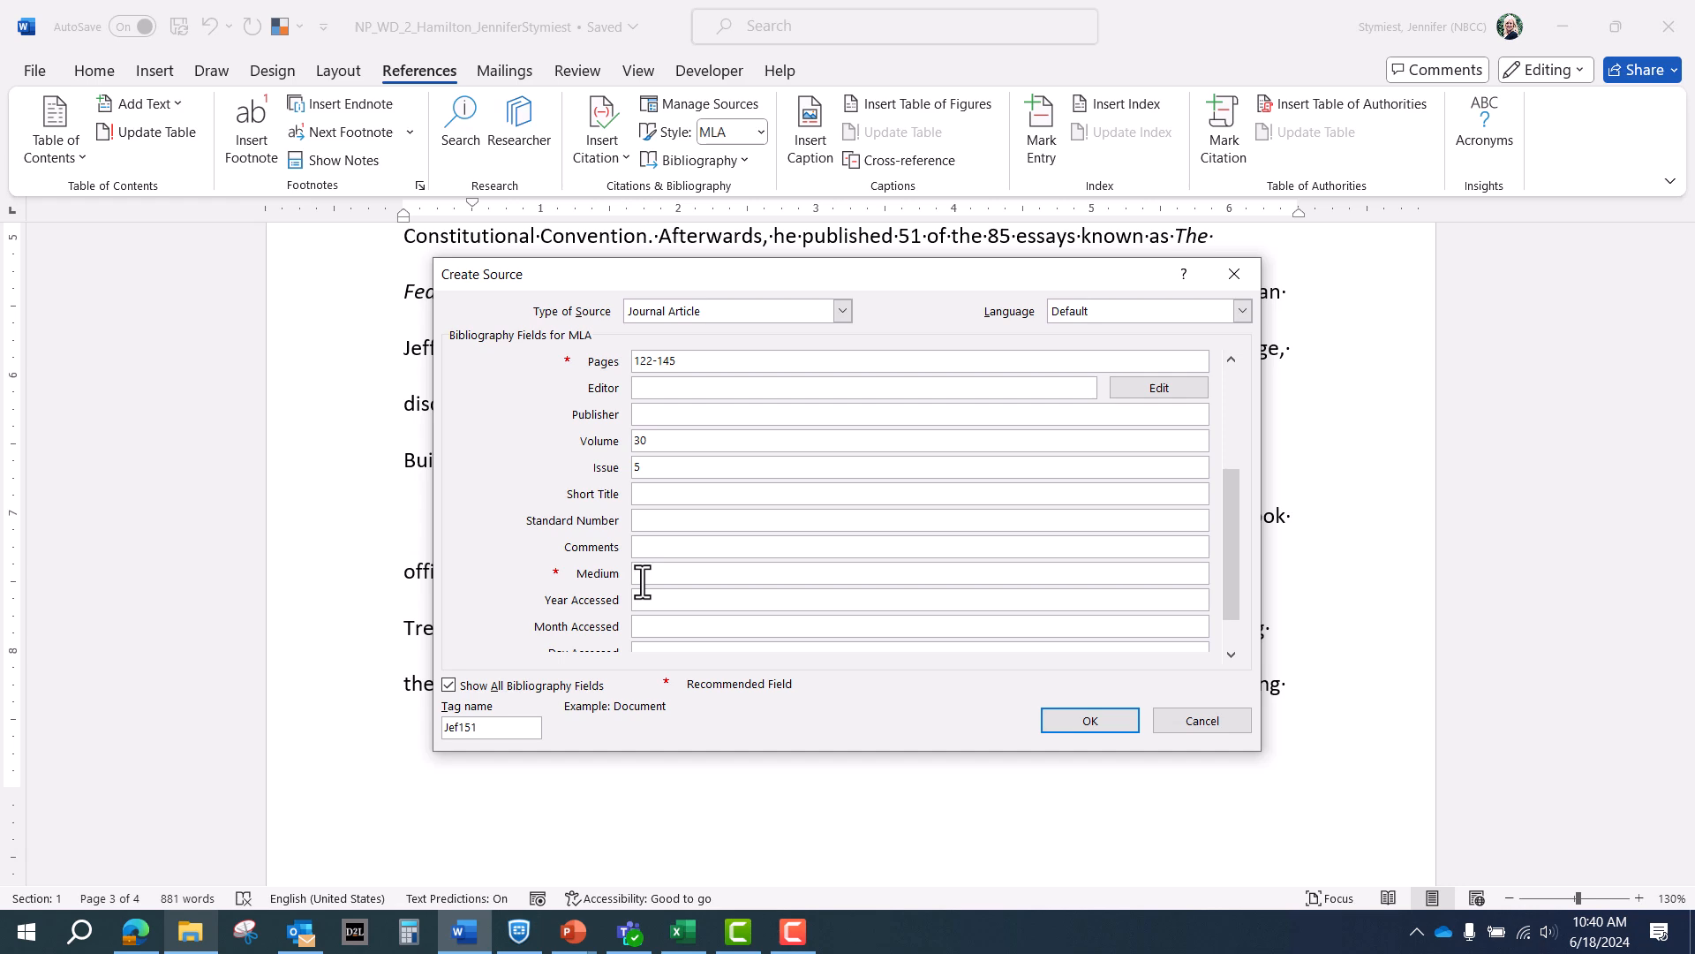
left_click(643, 579)
type("Web")
left_click(1072, 719)
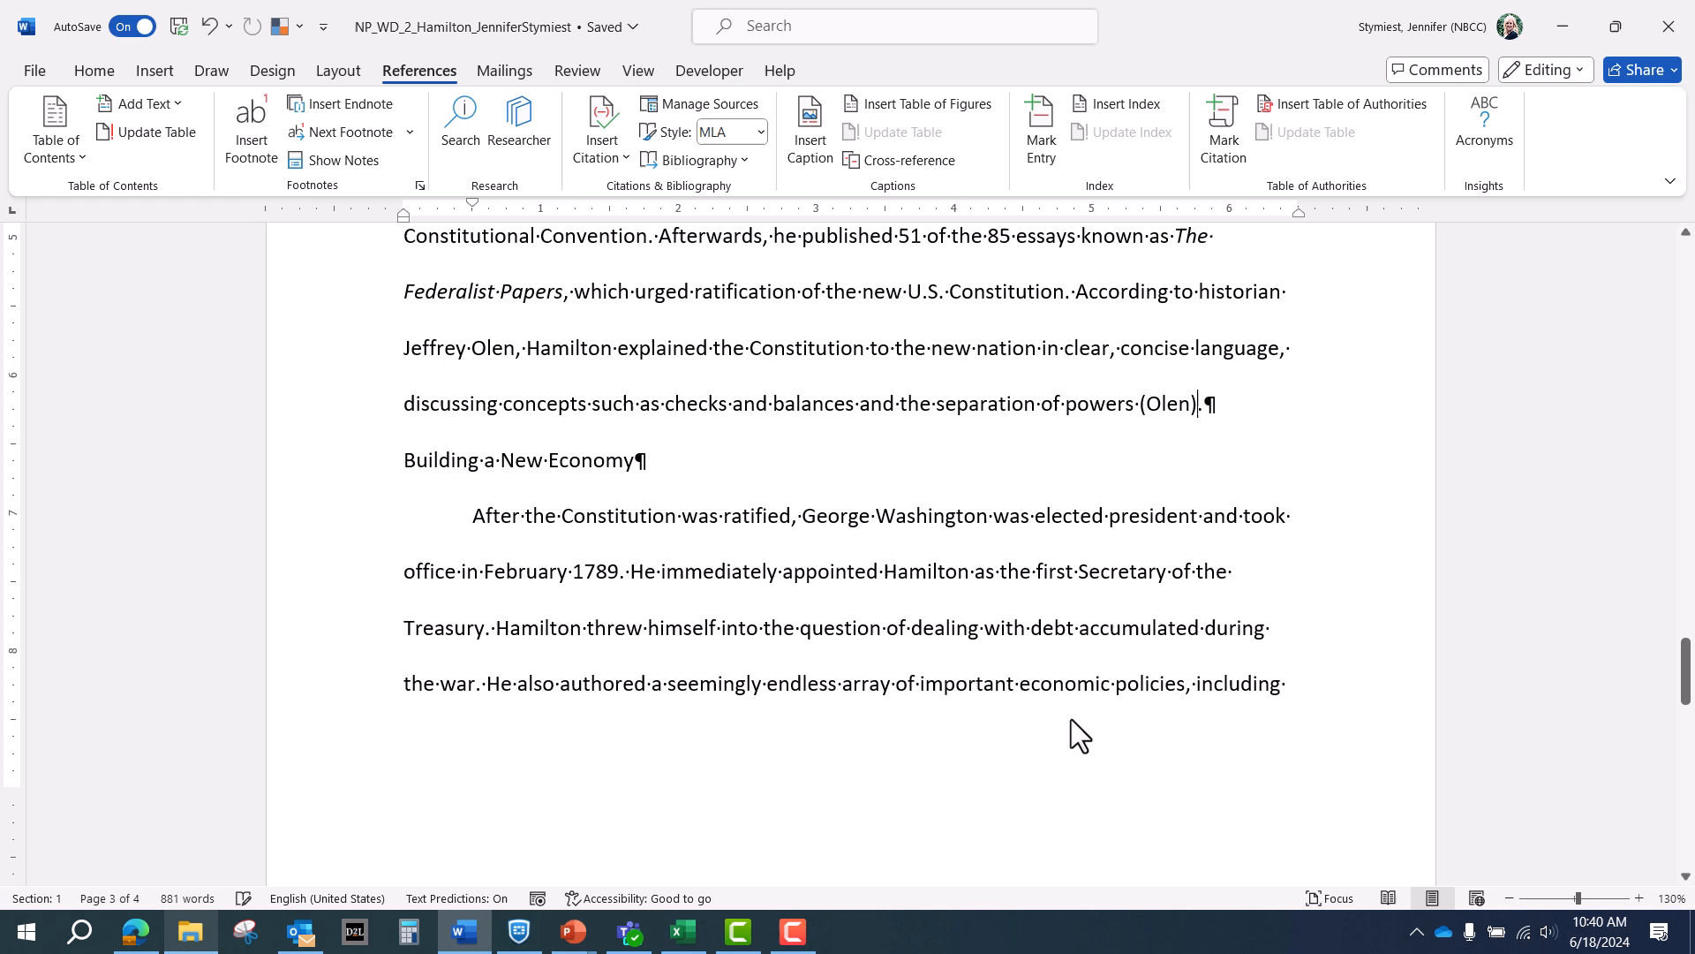
Step: Edit the citation after "the separation of powers" to add page number 142 and suppress the author and title
left_click(1181, 422)
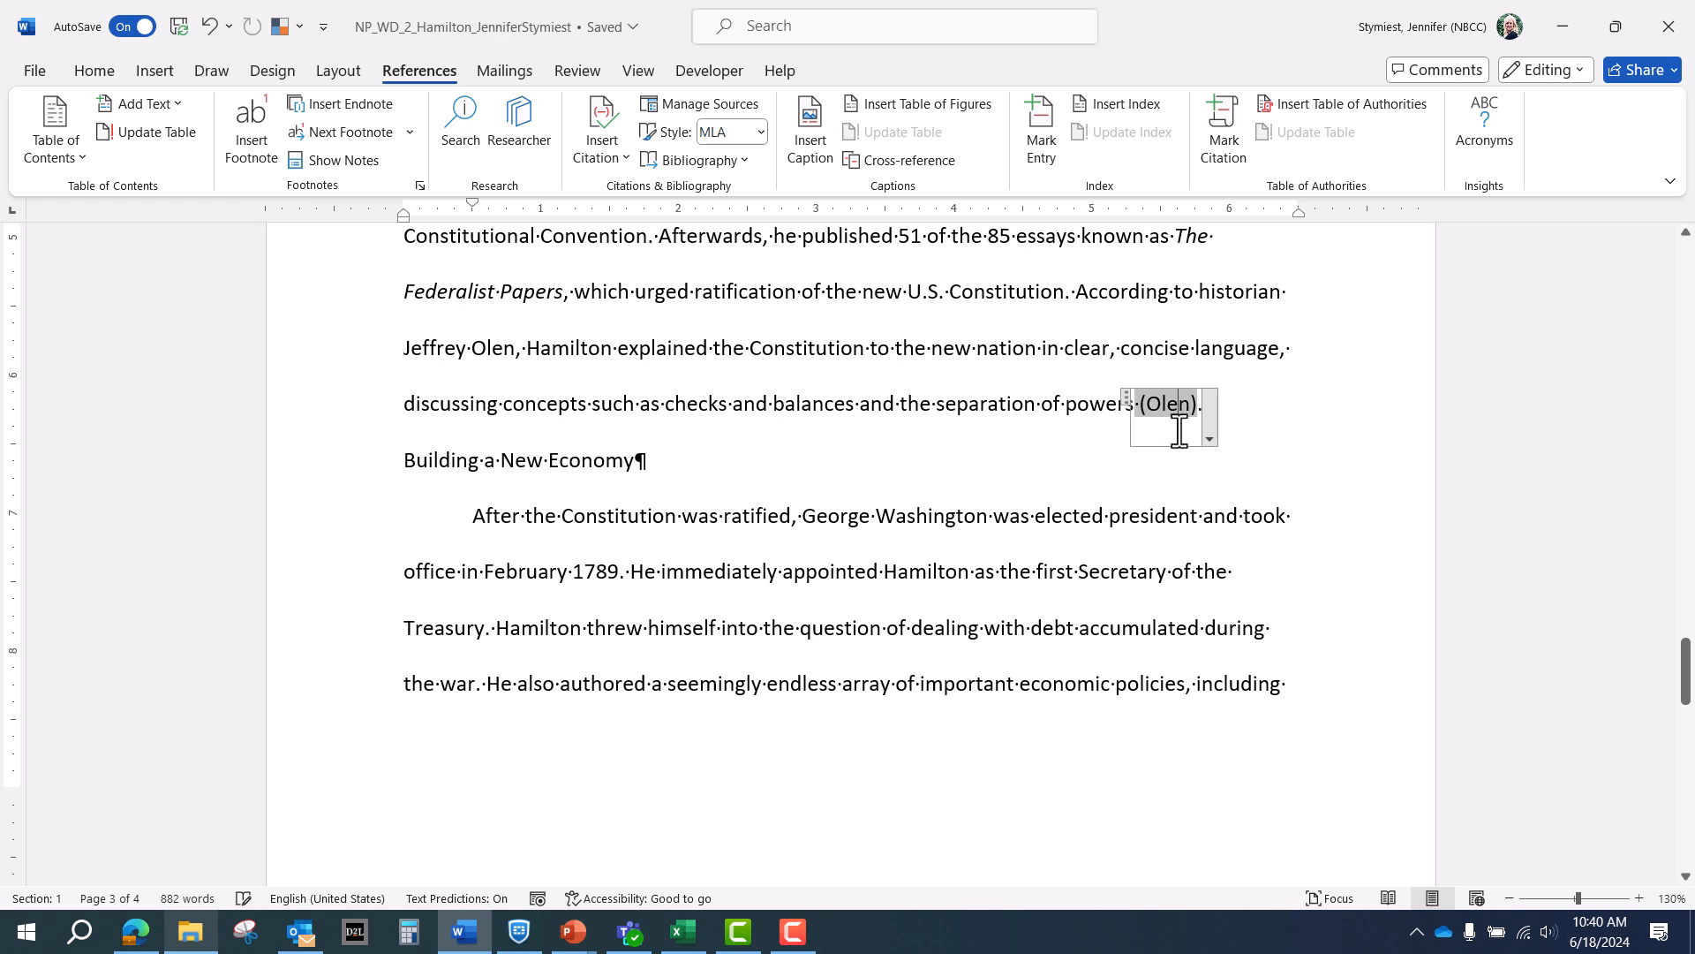
left_click(1210, 434)
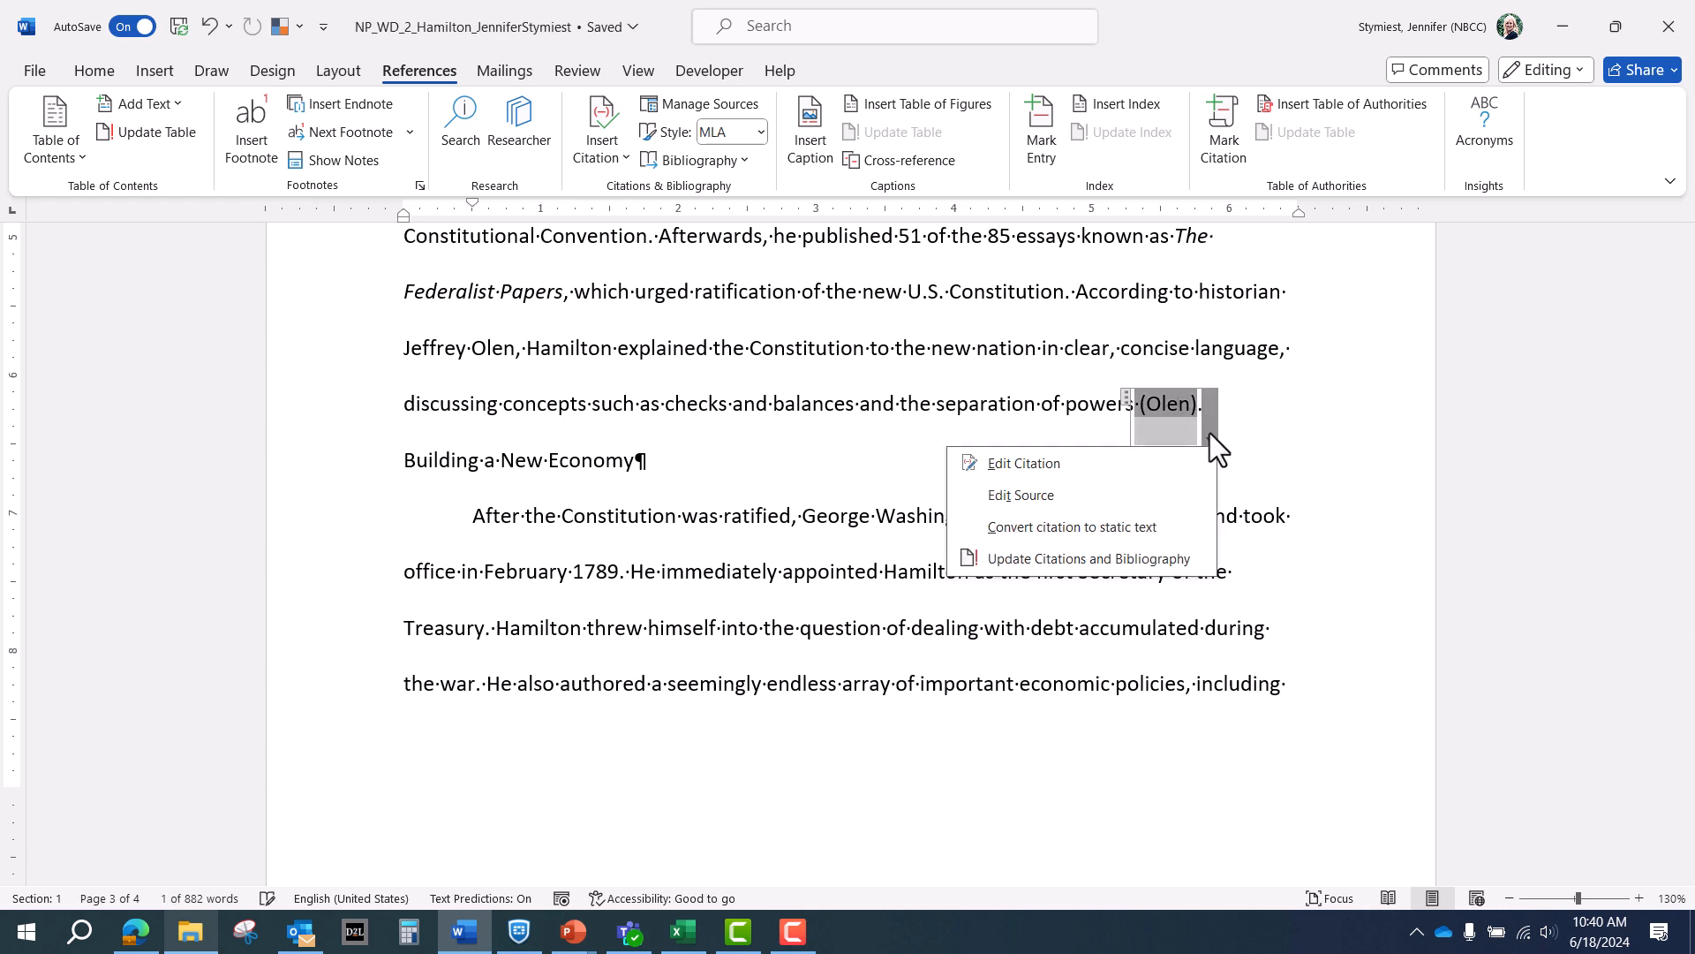
left_click(1183, 468)
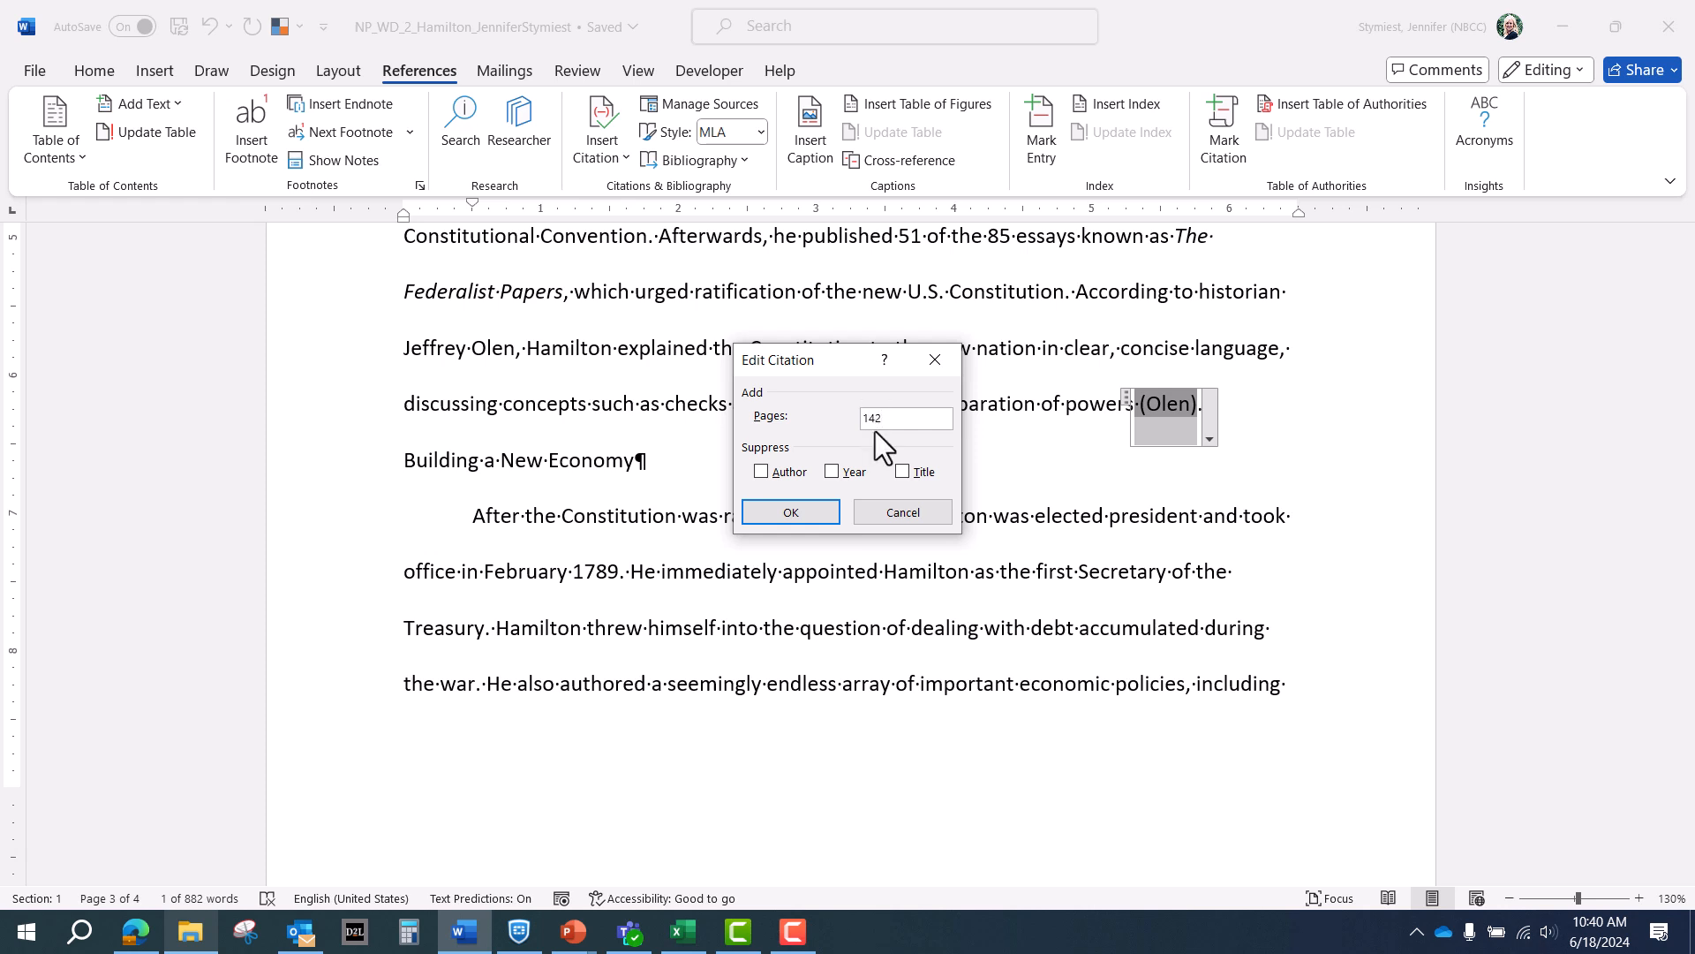
left_click(763, 472)
left_click(902, 471)
left_click(823, 516)
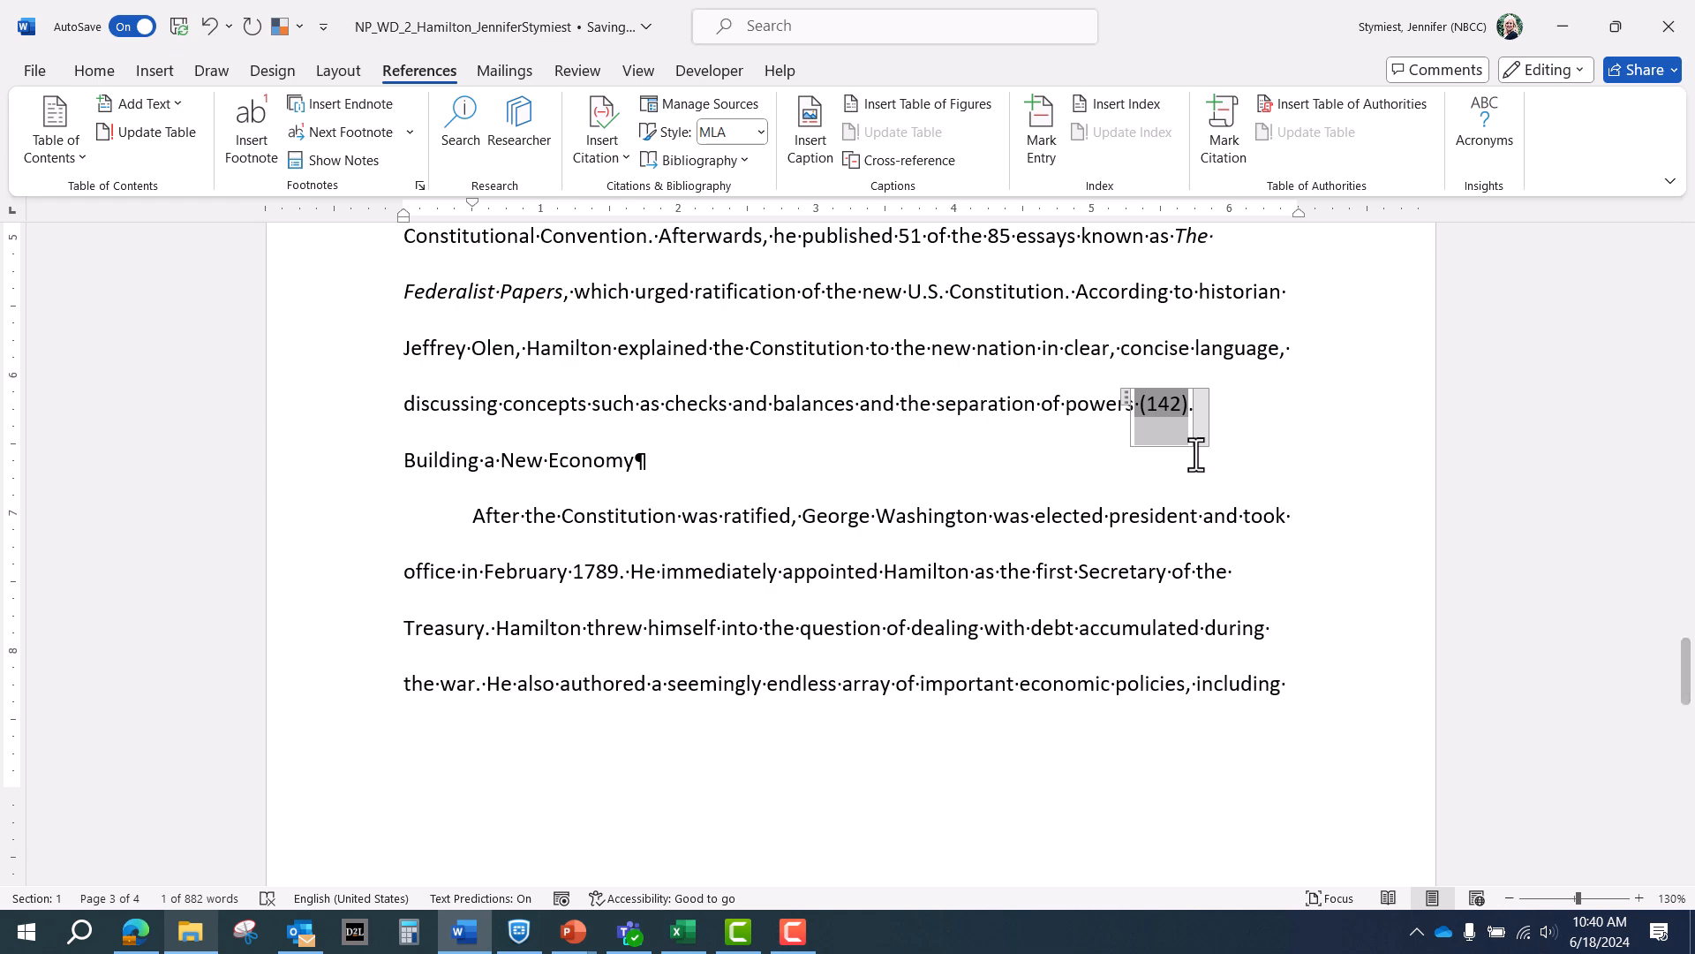
Step: Insert a citation to "Alexander Hamilton: Inventing American Banking" after "remained in operation until 1811" on page 4
scroll(1195, 455, "down", 8)
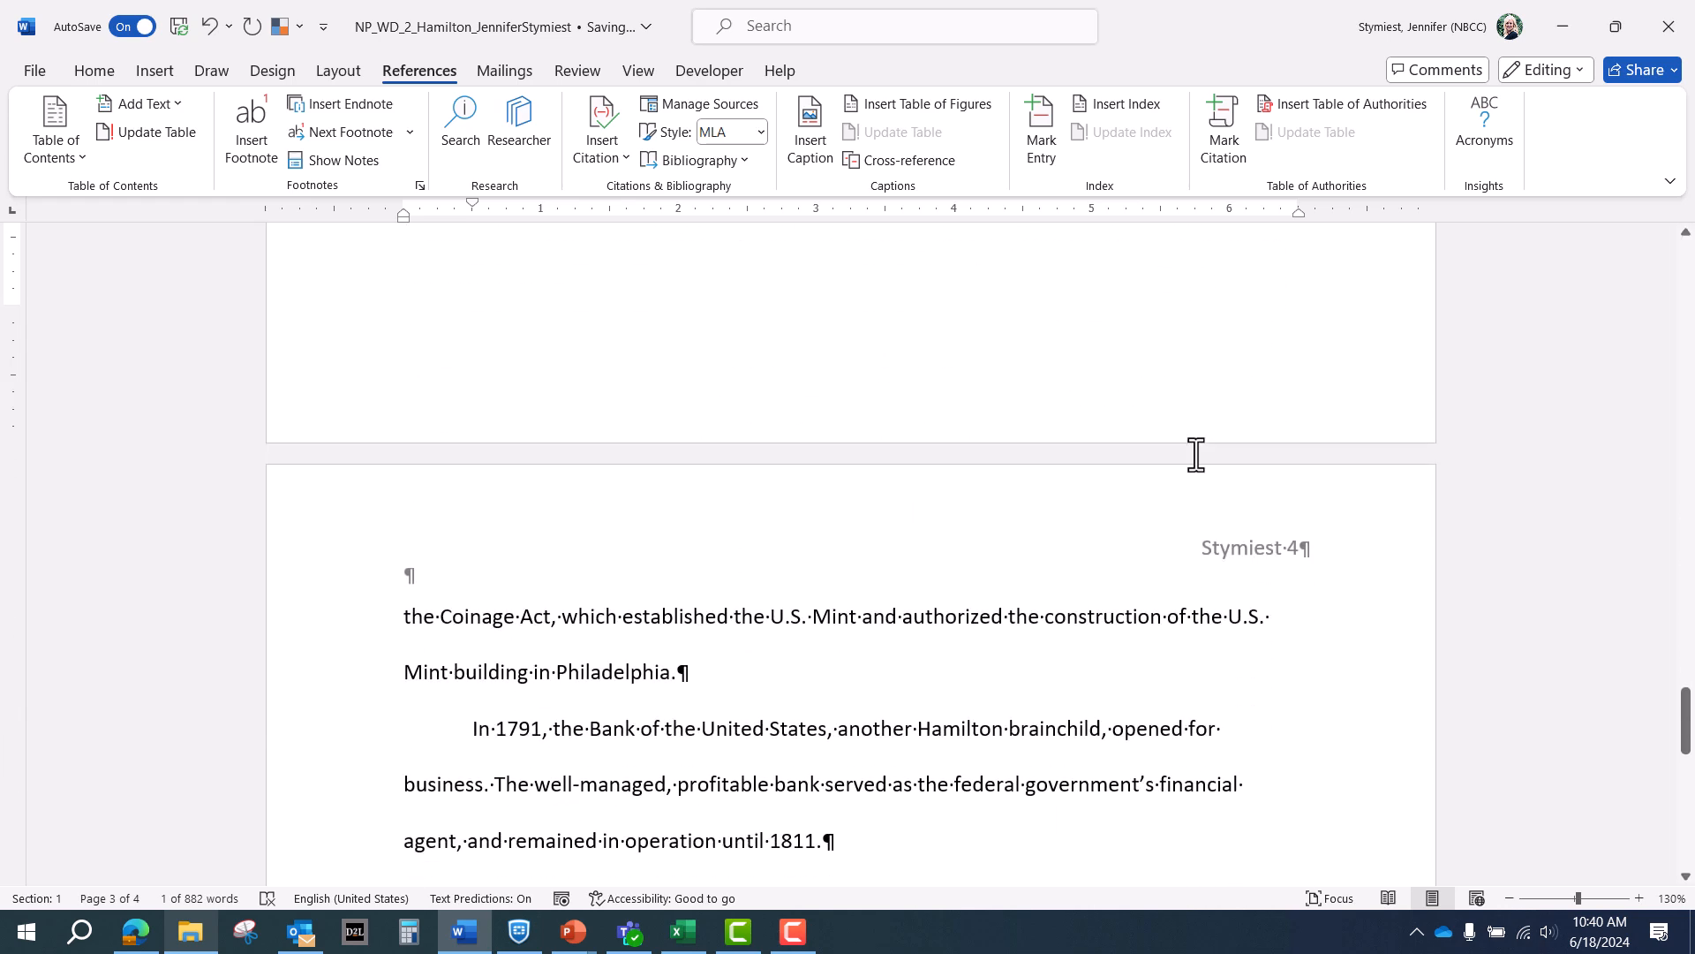
scroll(1196, 455, "down", 6)
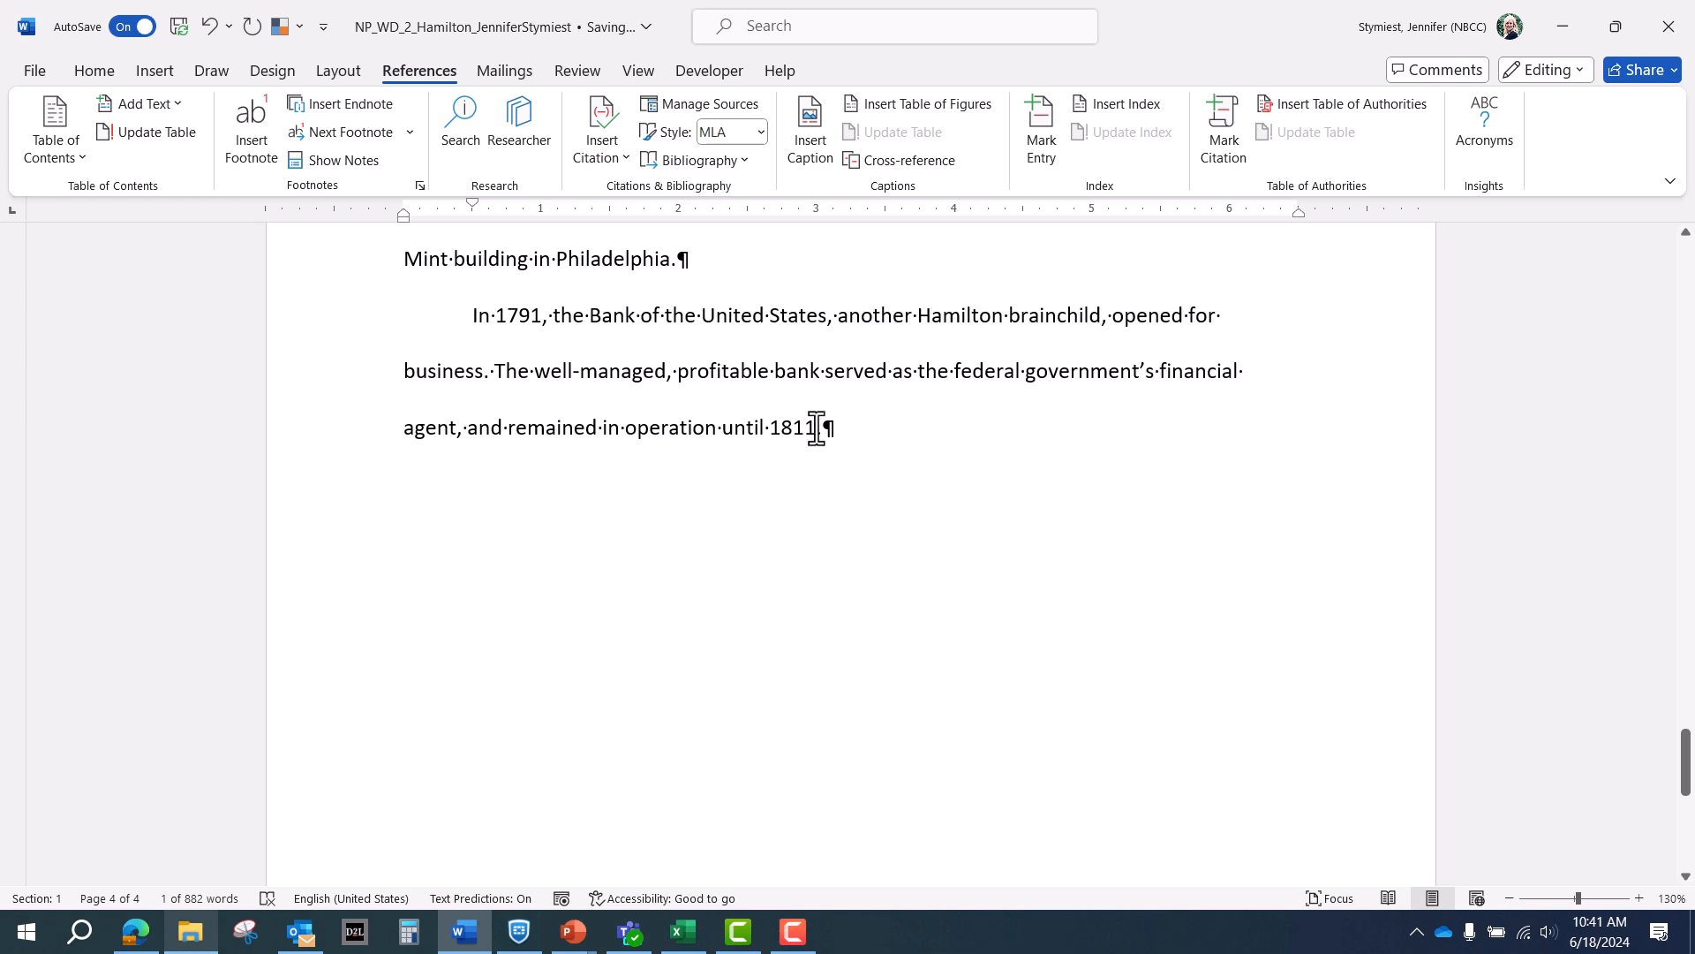
left_click(818, 429)
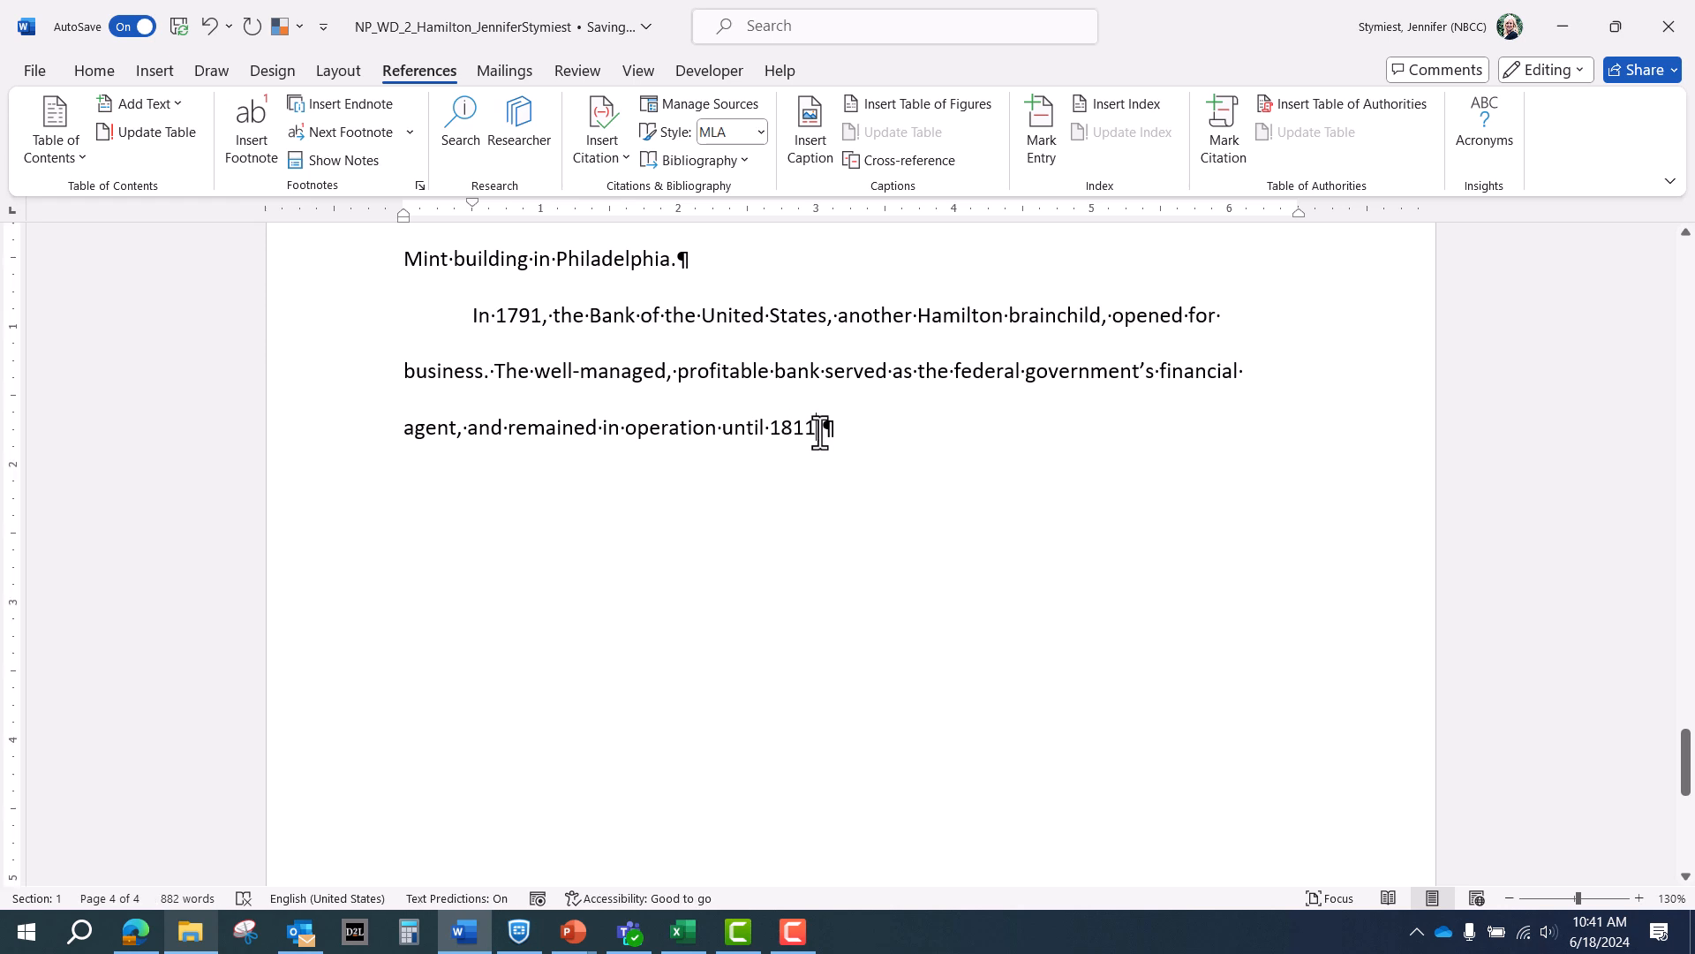
left_click(609, 156)
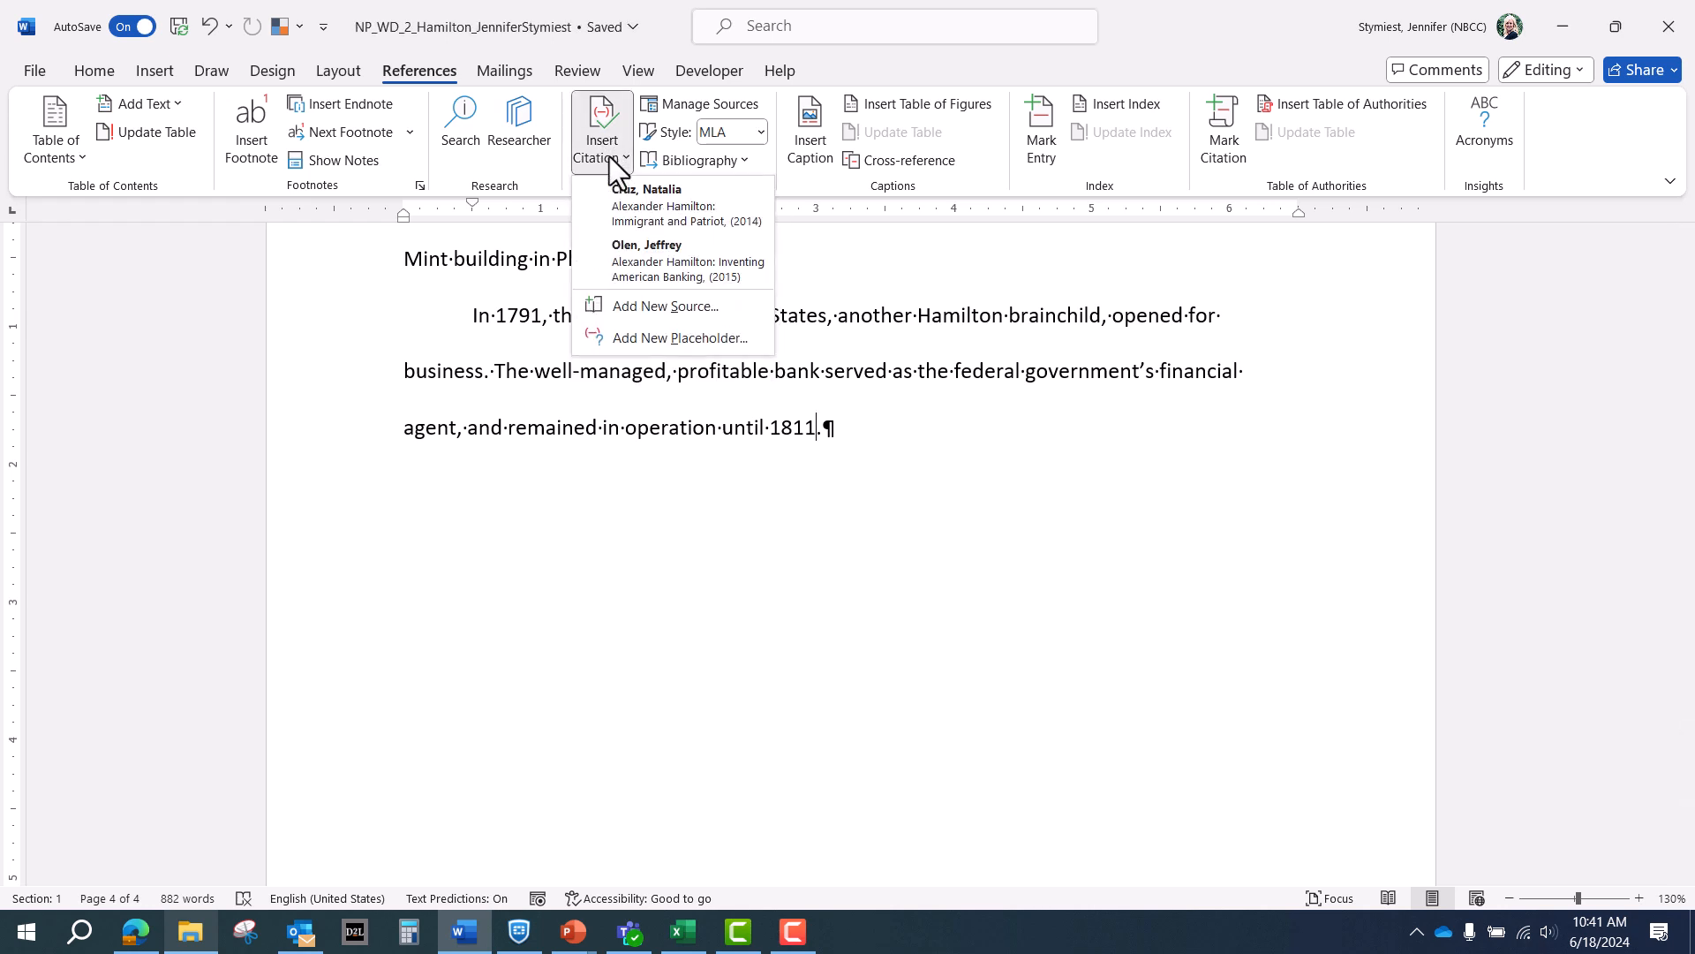
left_click(623, 251)
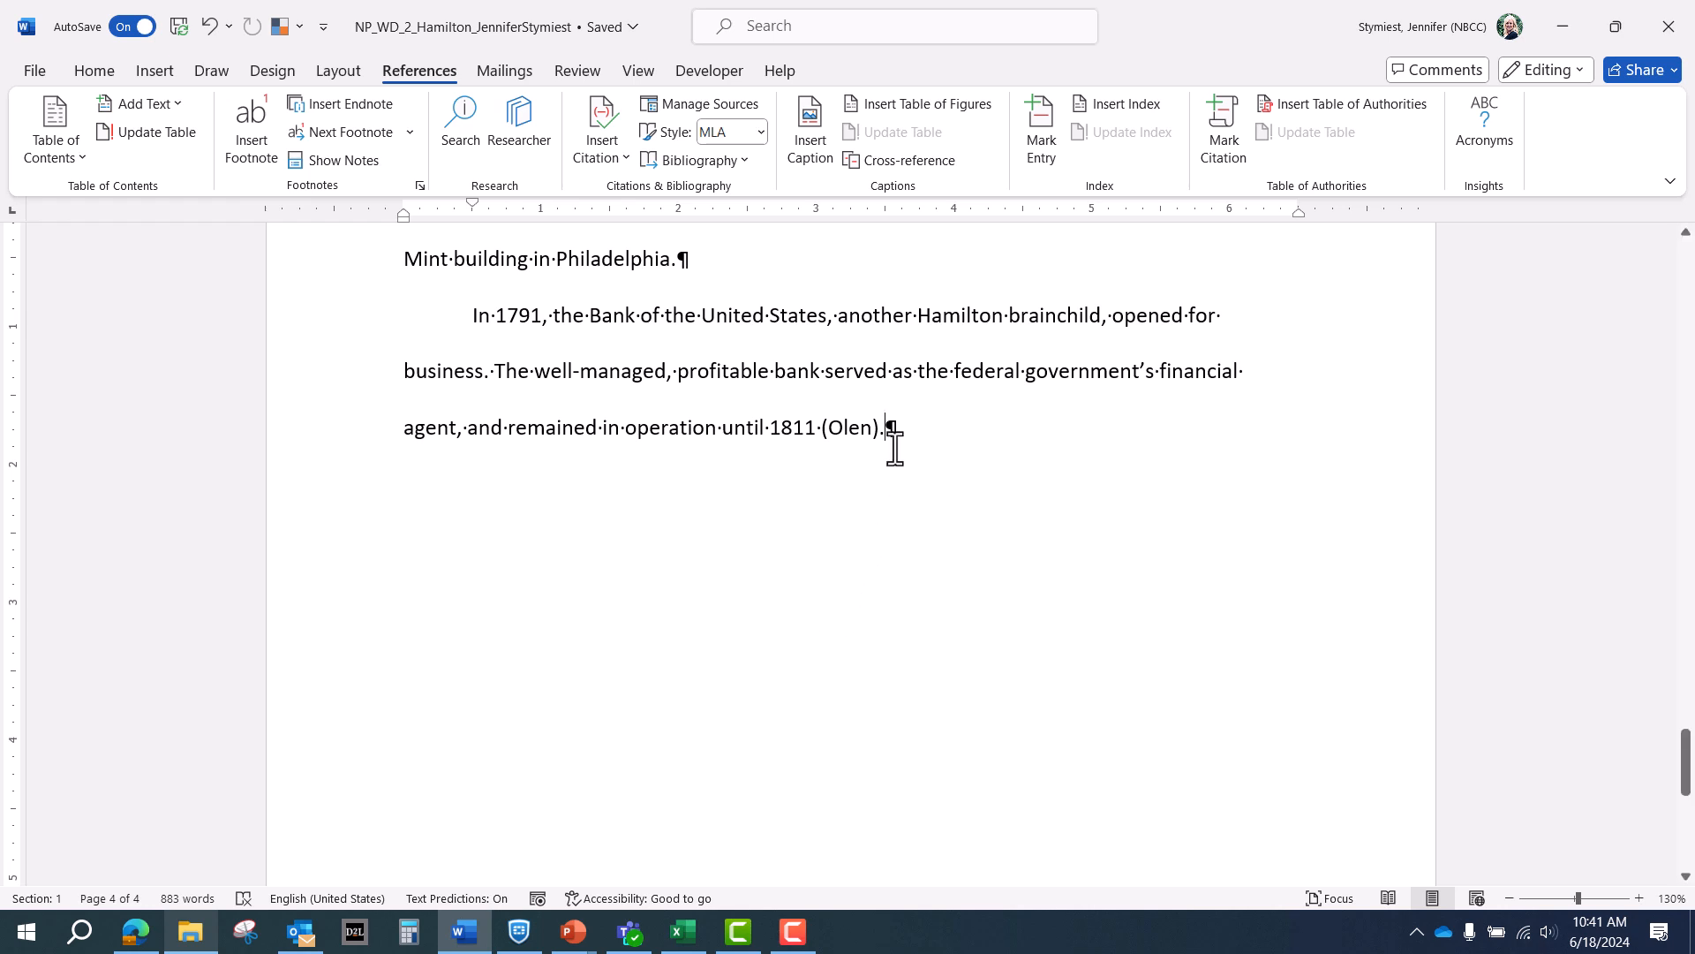
Step: Insert a page break after the paper's final paragraph on page 4
left_click(156, 71)
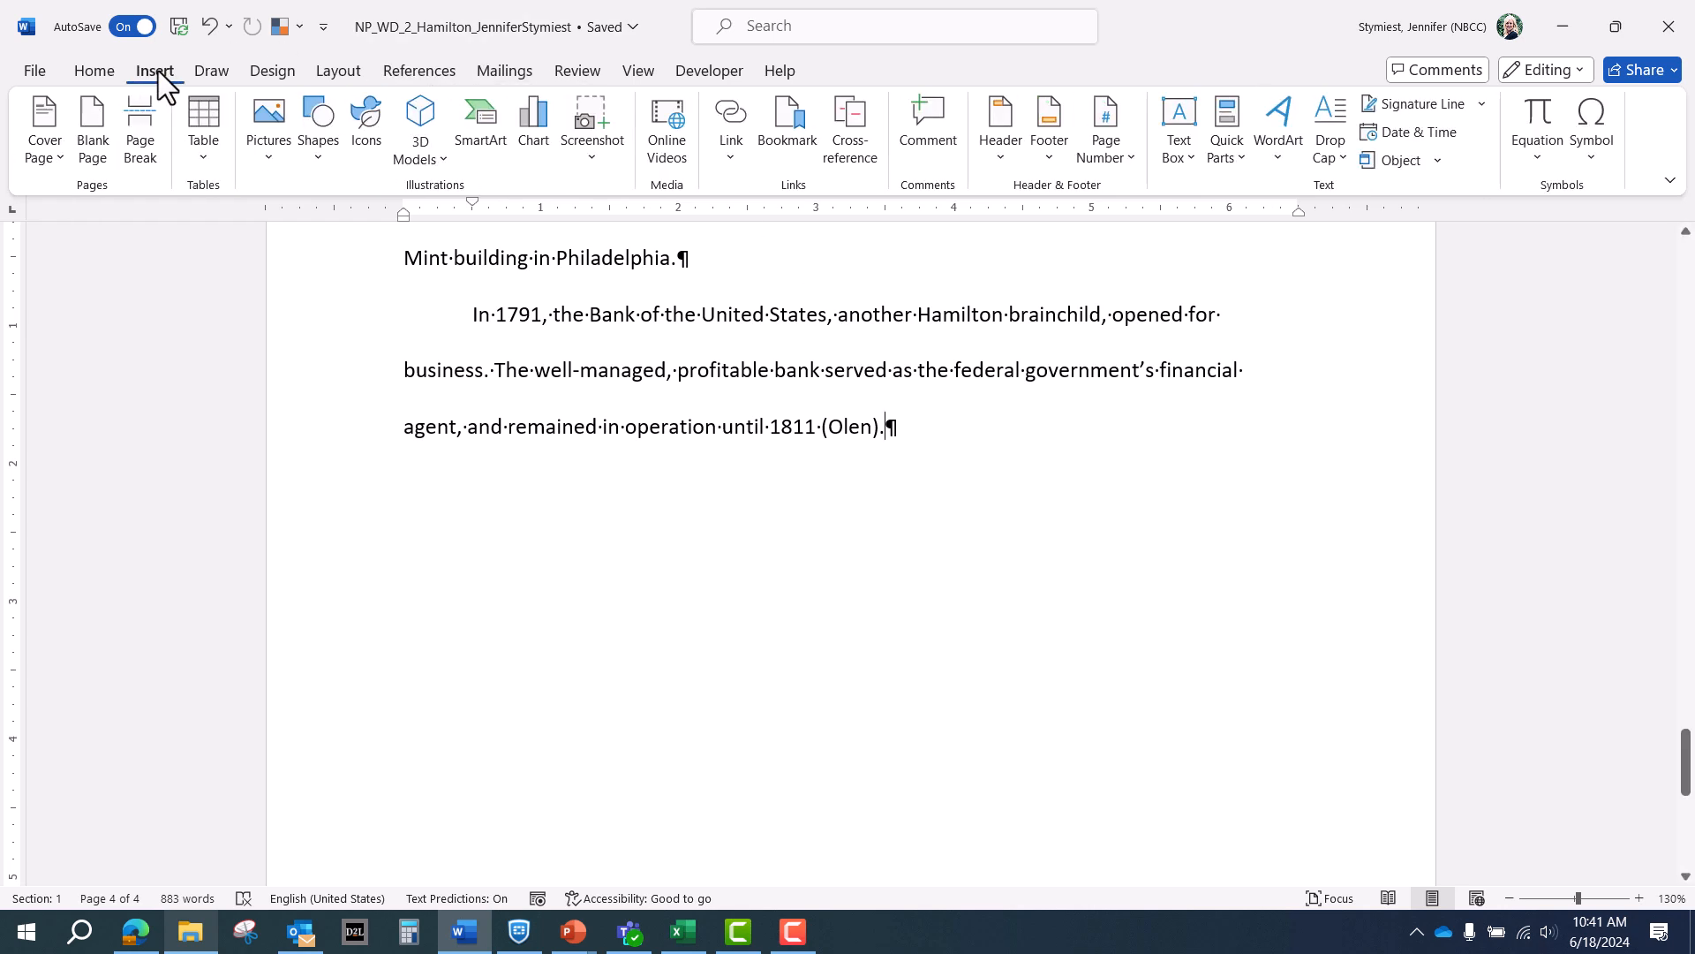
left_click(145, 134)
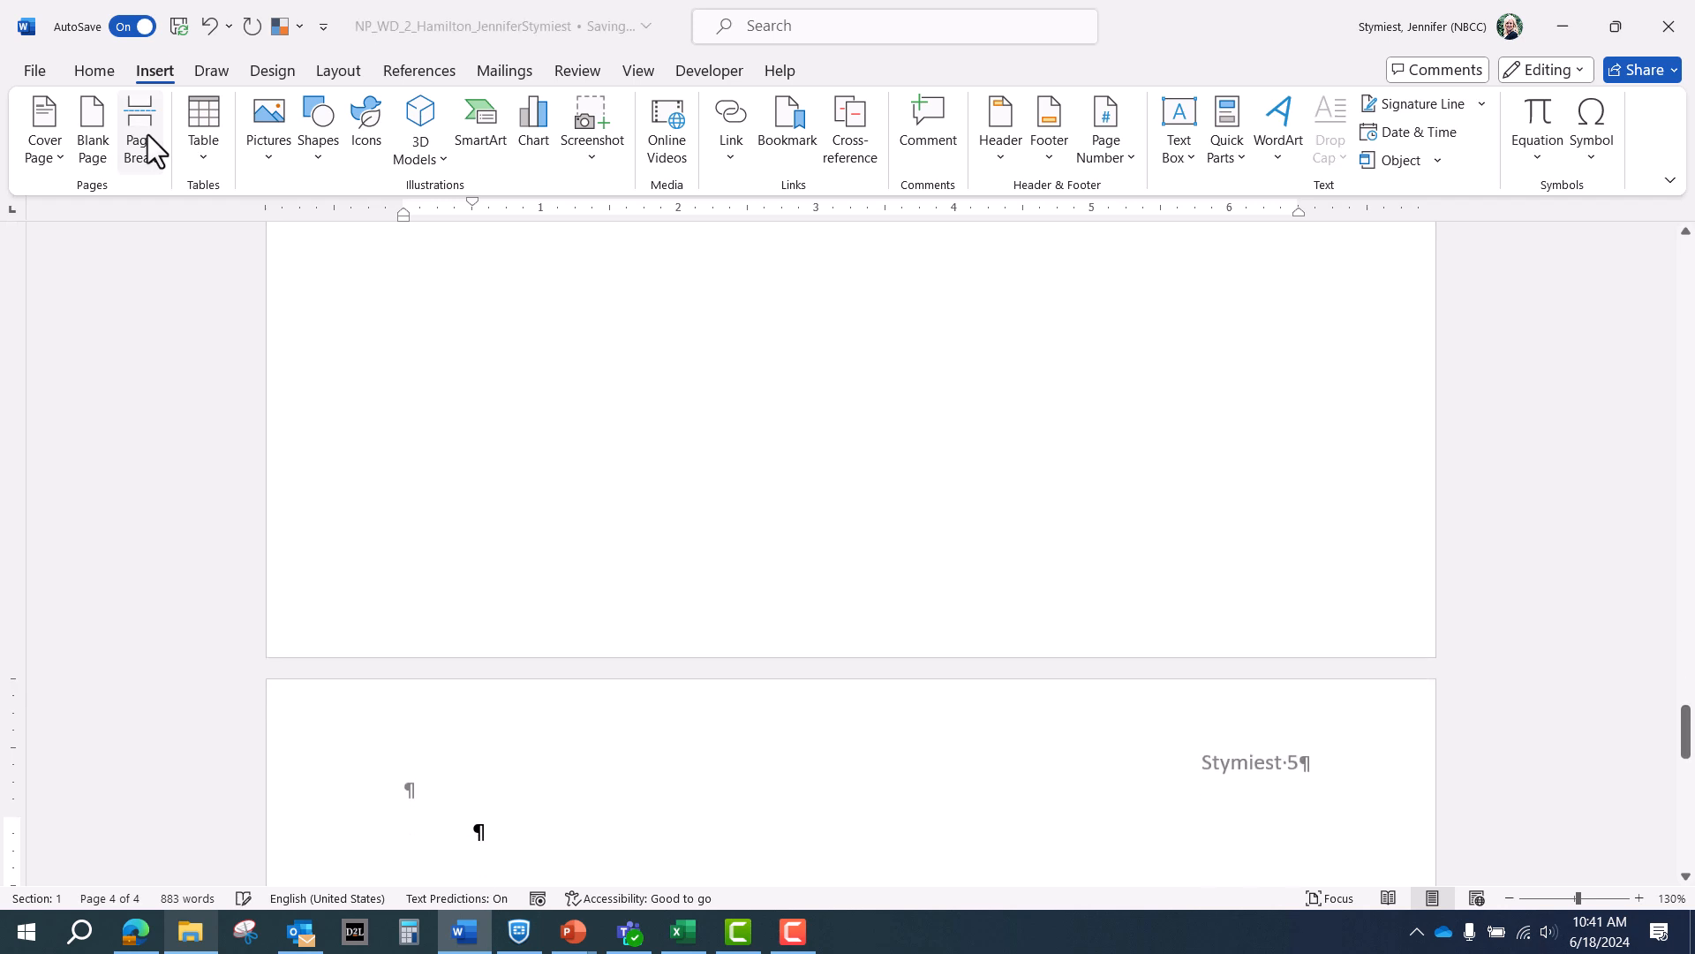
scroll(498, 435, "up", 6)
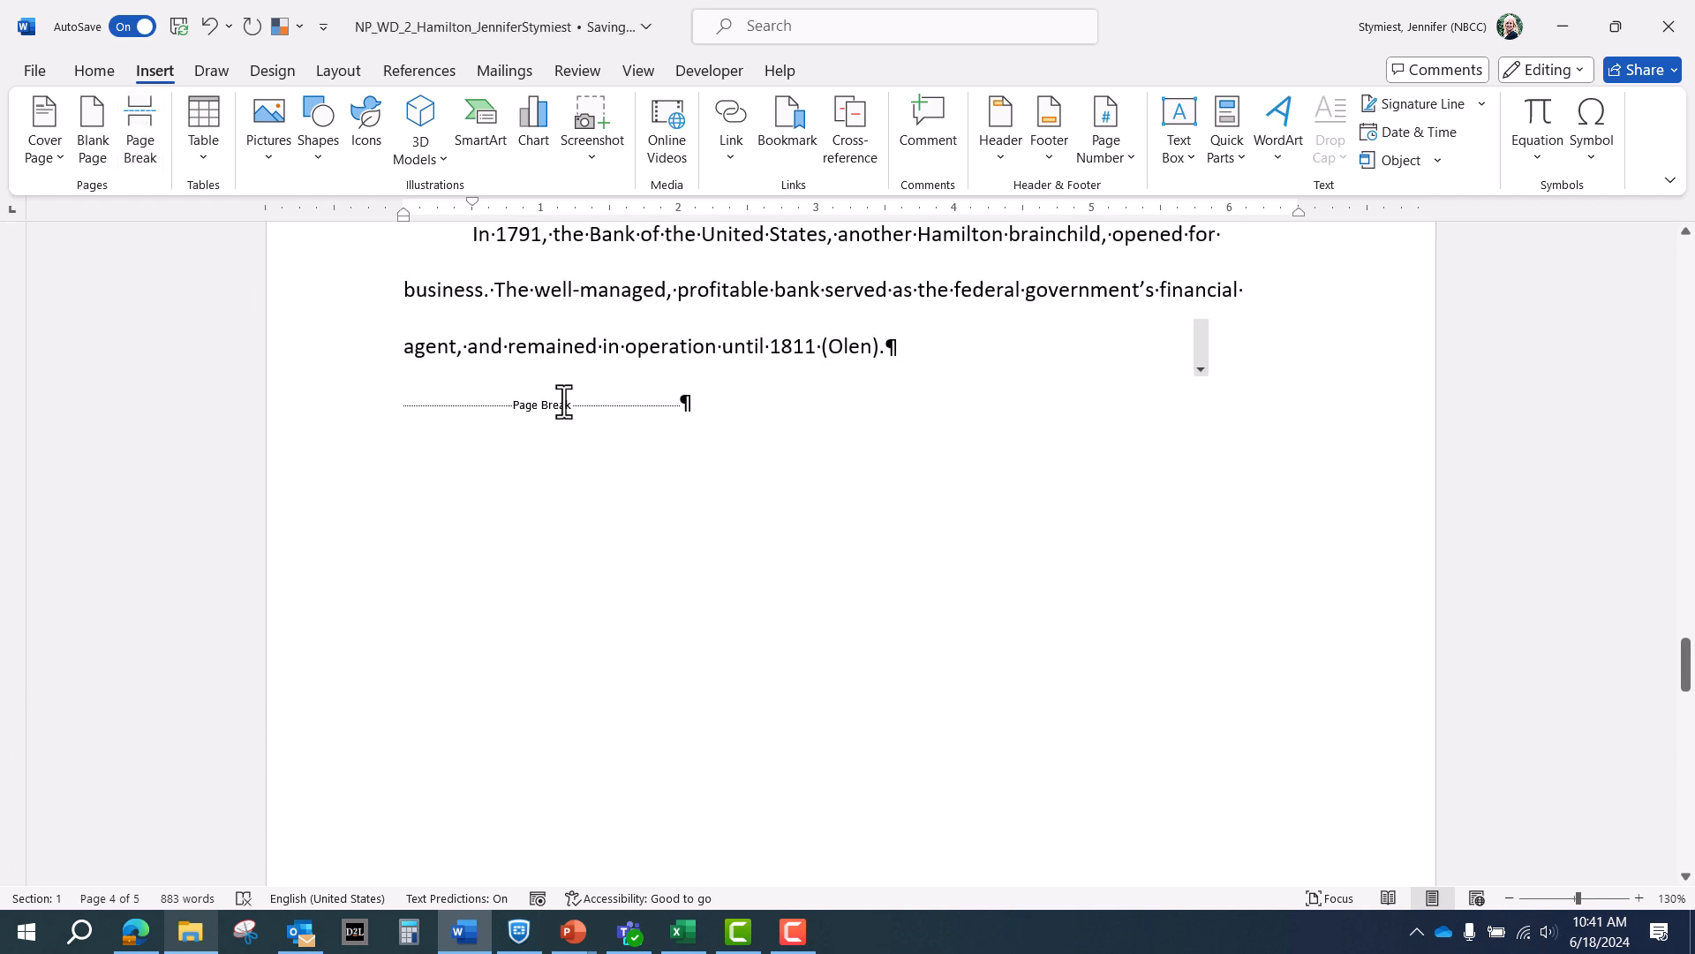
scroll(587, 443, "down", 5)
scroll(589, 441, "down", 3)
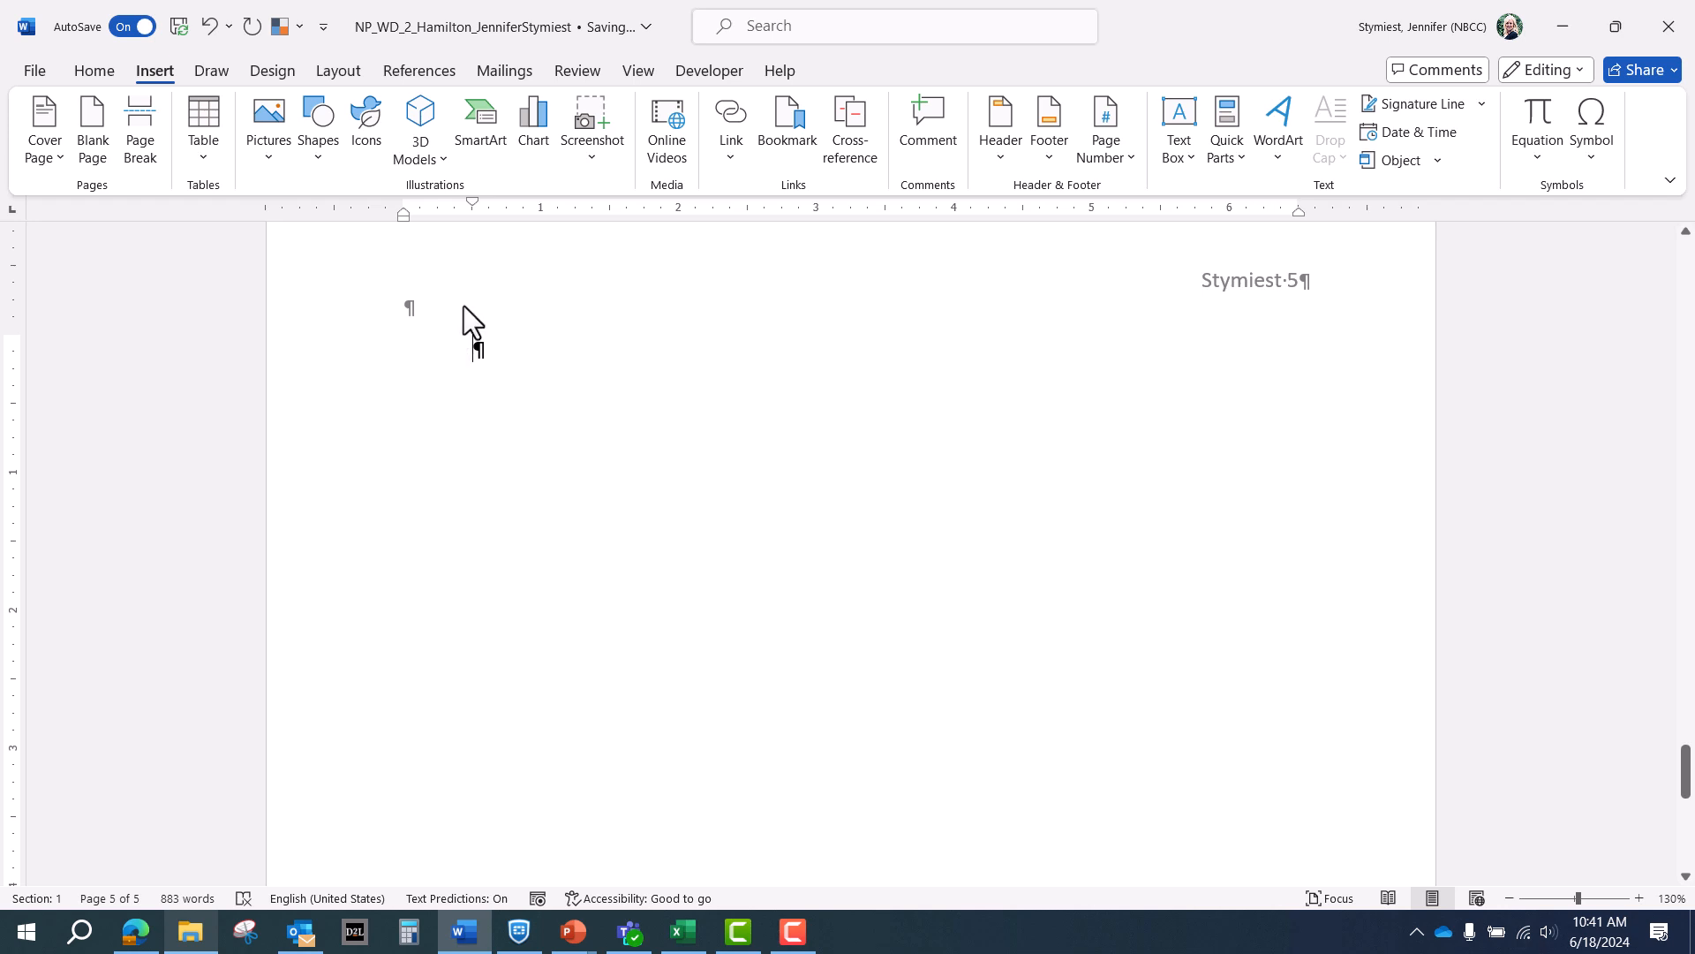
Step: Insert the built-in Works Cited bibliography on the new page 5
left_click(421, 73)
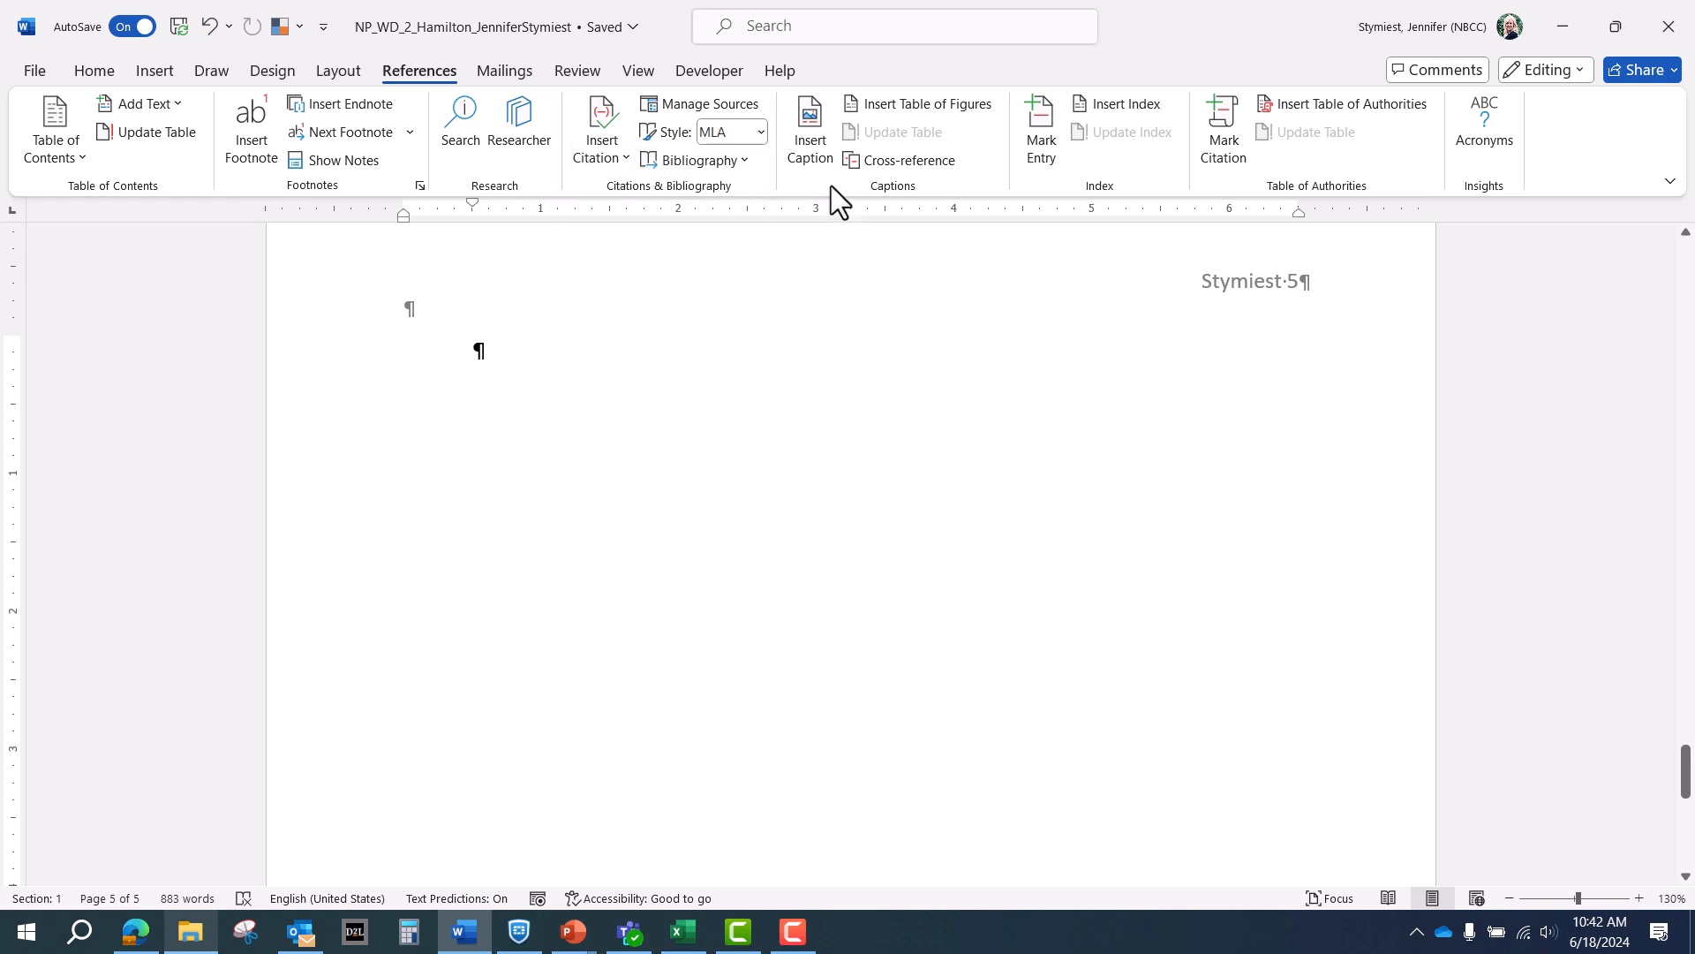
left_click(743, 161)
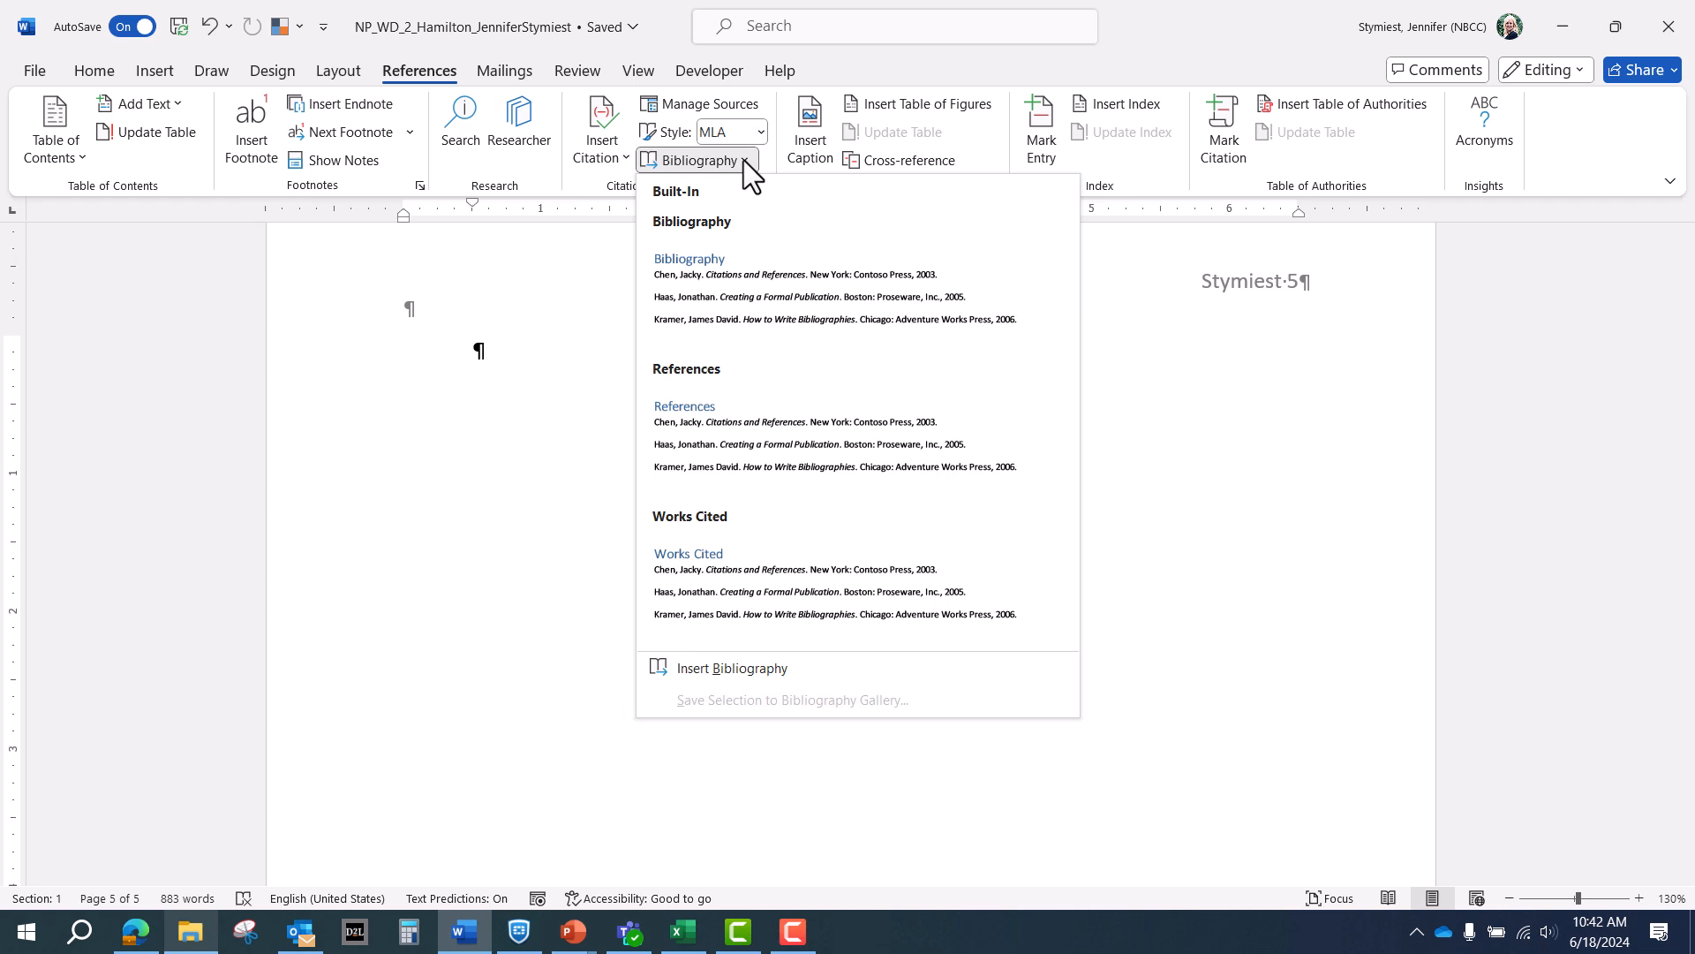
left_click(743, 551)
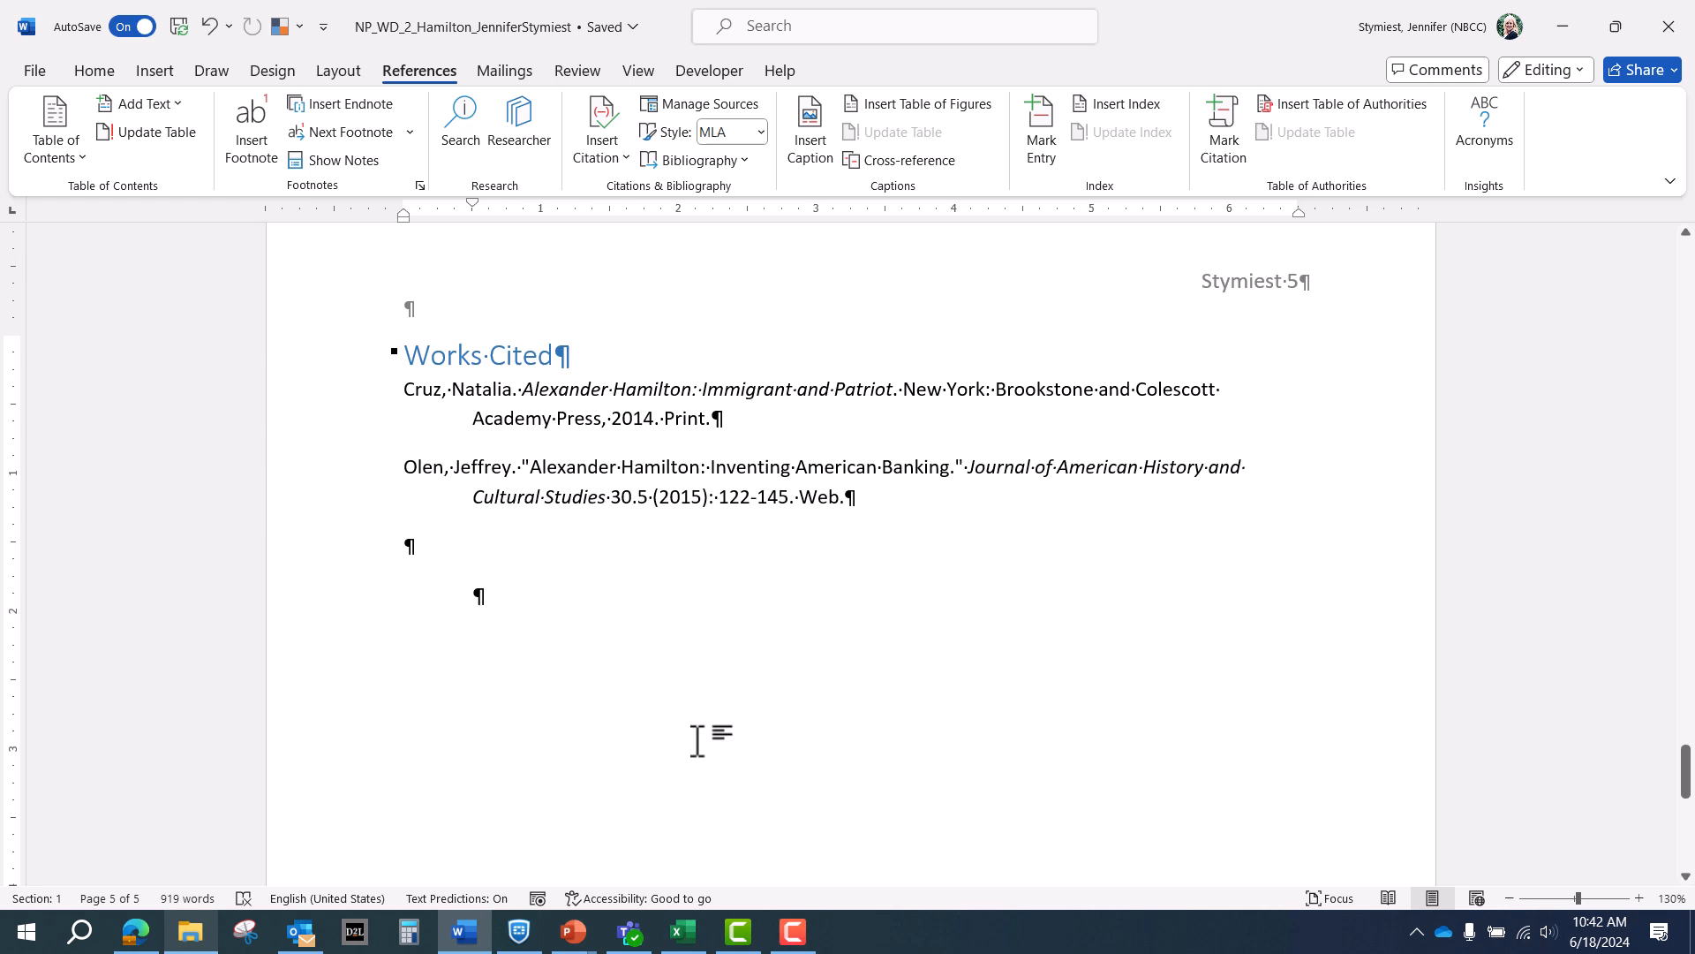
Step: Edit the book source behind the citation after "to part with him" to change the author's last name, updating both the master and document lists
scroll(764, 689, "up", 3)
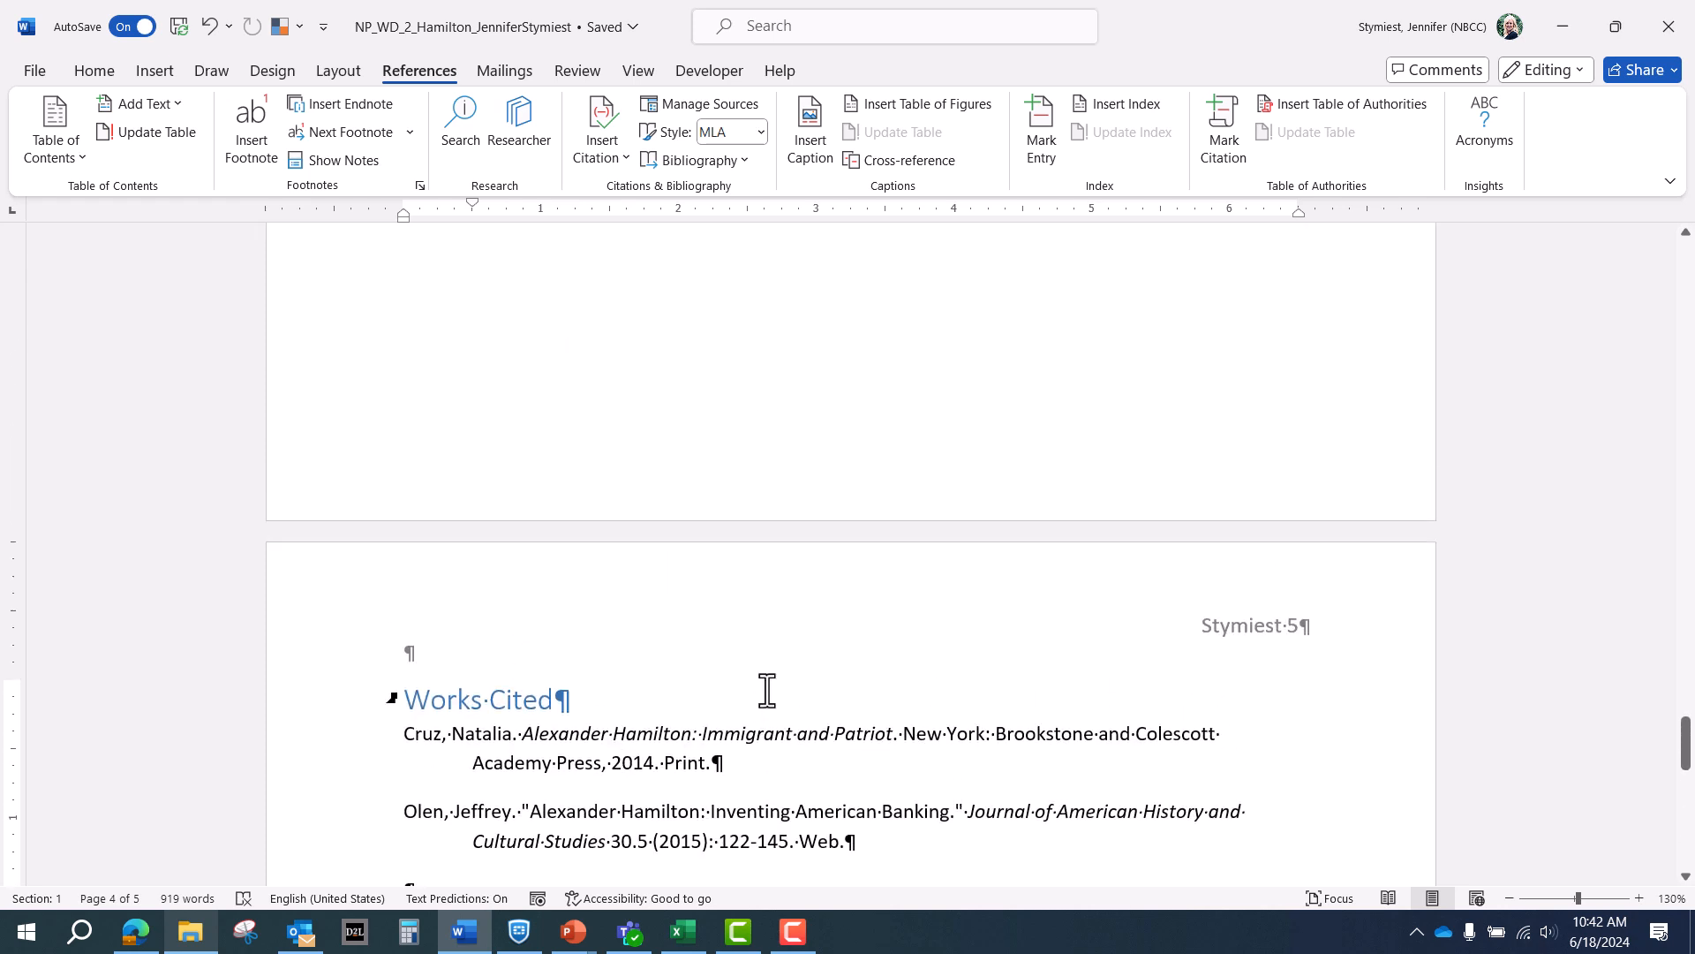
scroll(765, 689, "up", 10)
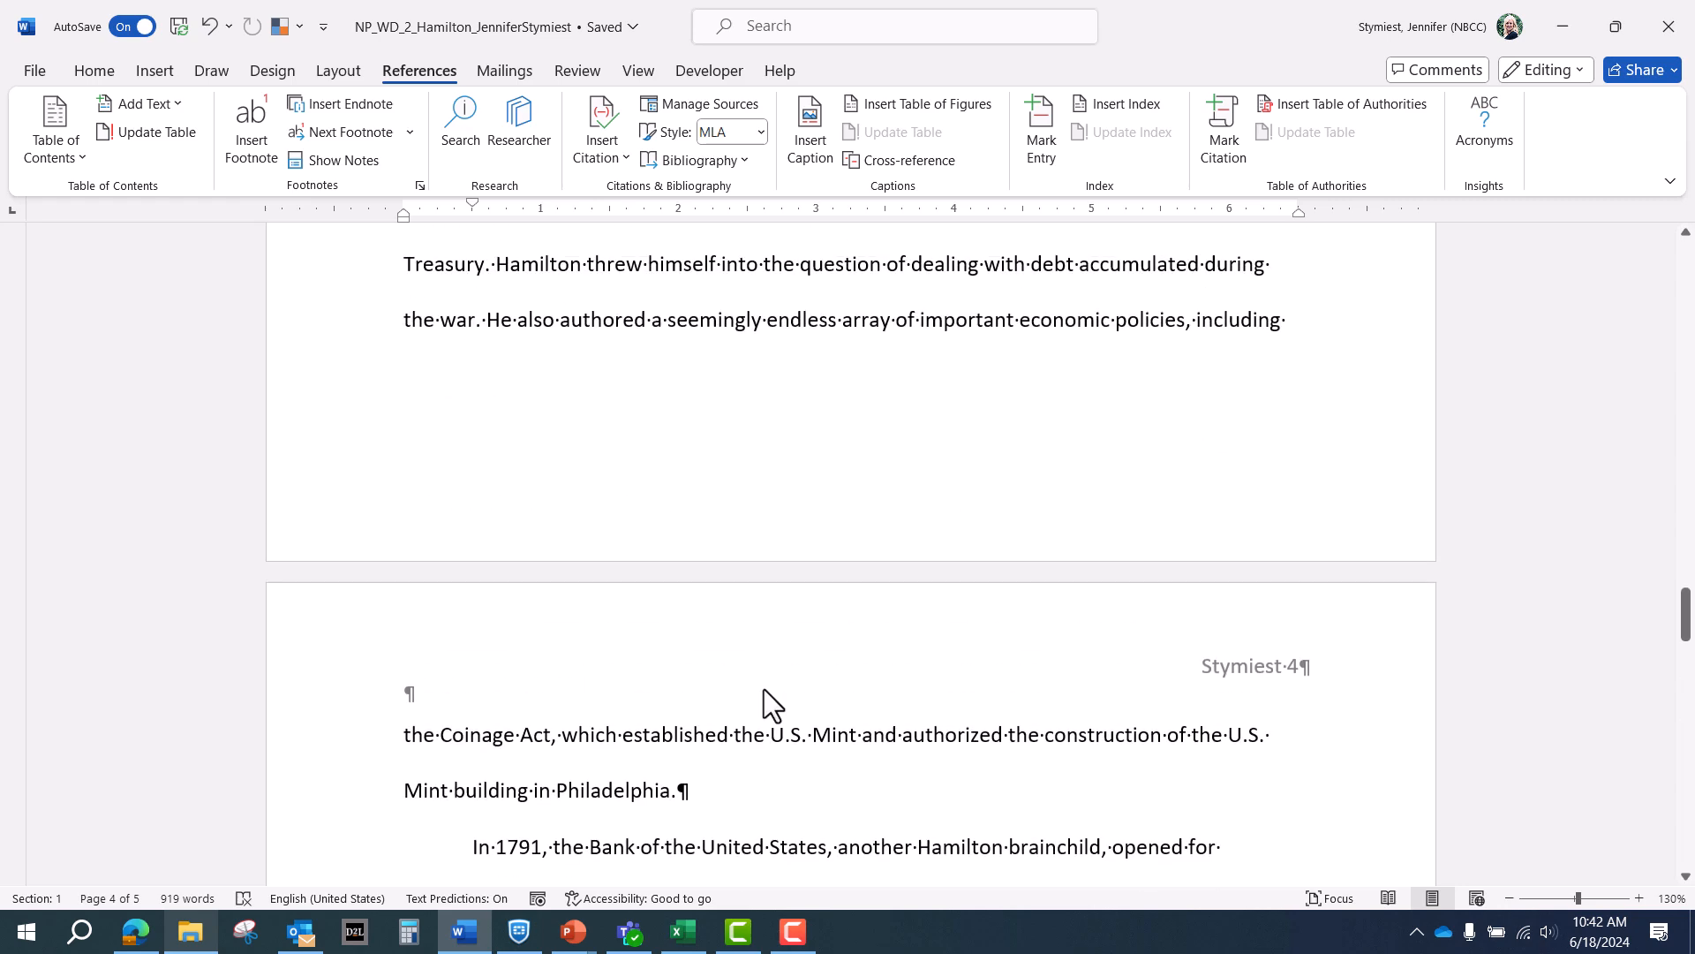
scroll(764, 689, "up", 9)
left_click(767, 688)
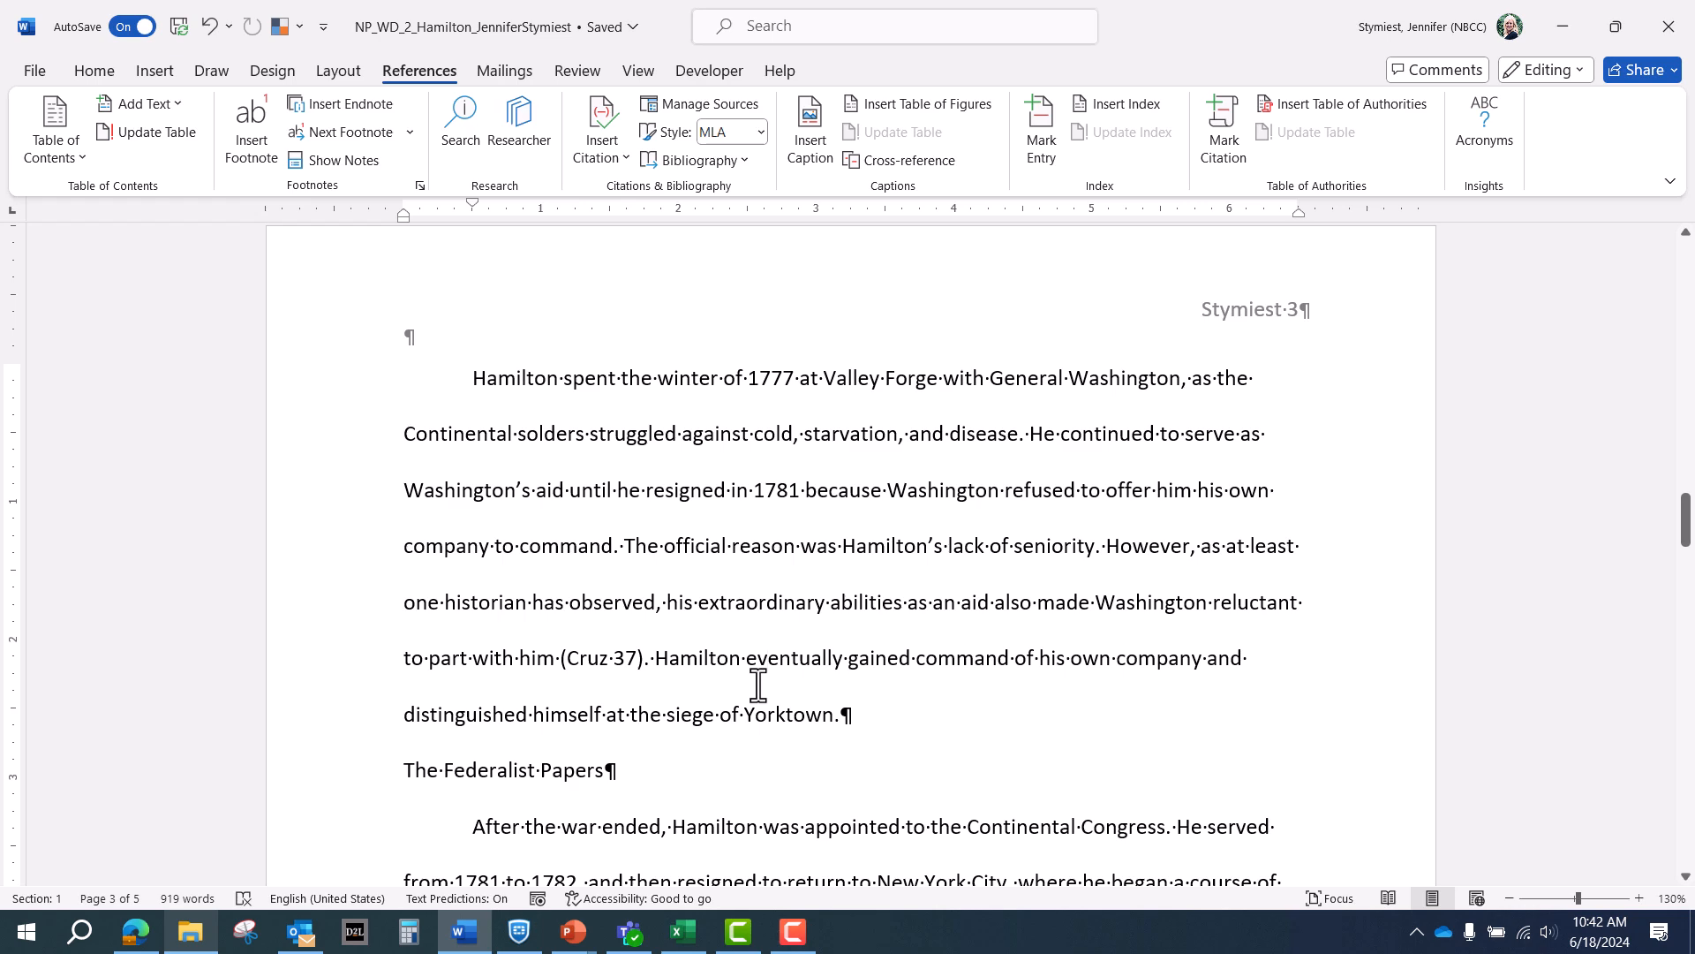
scroll(625, 654, "down", 2)
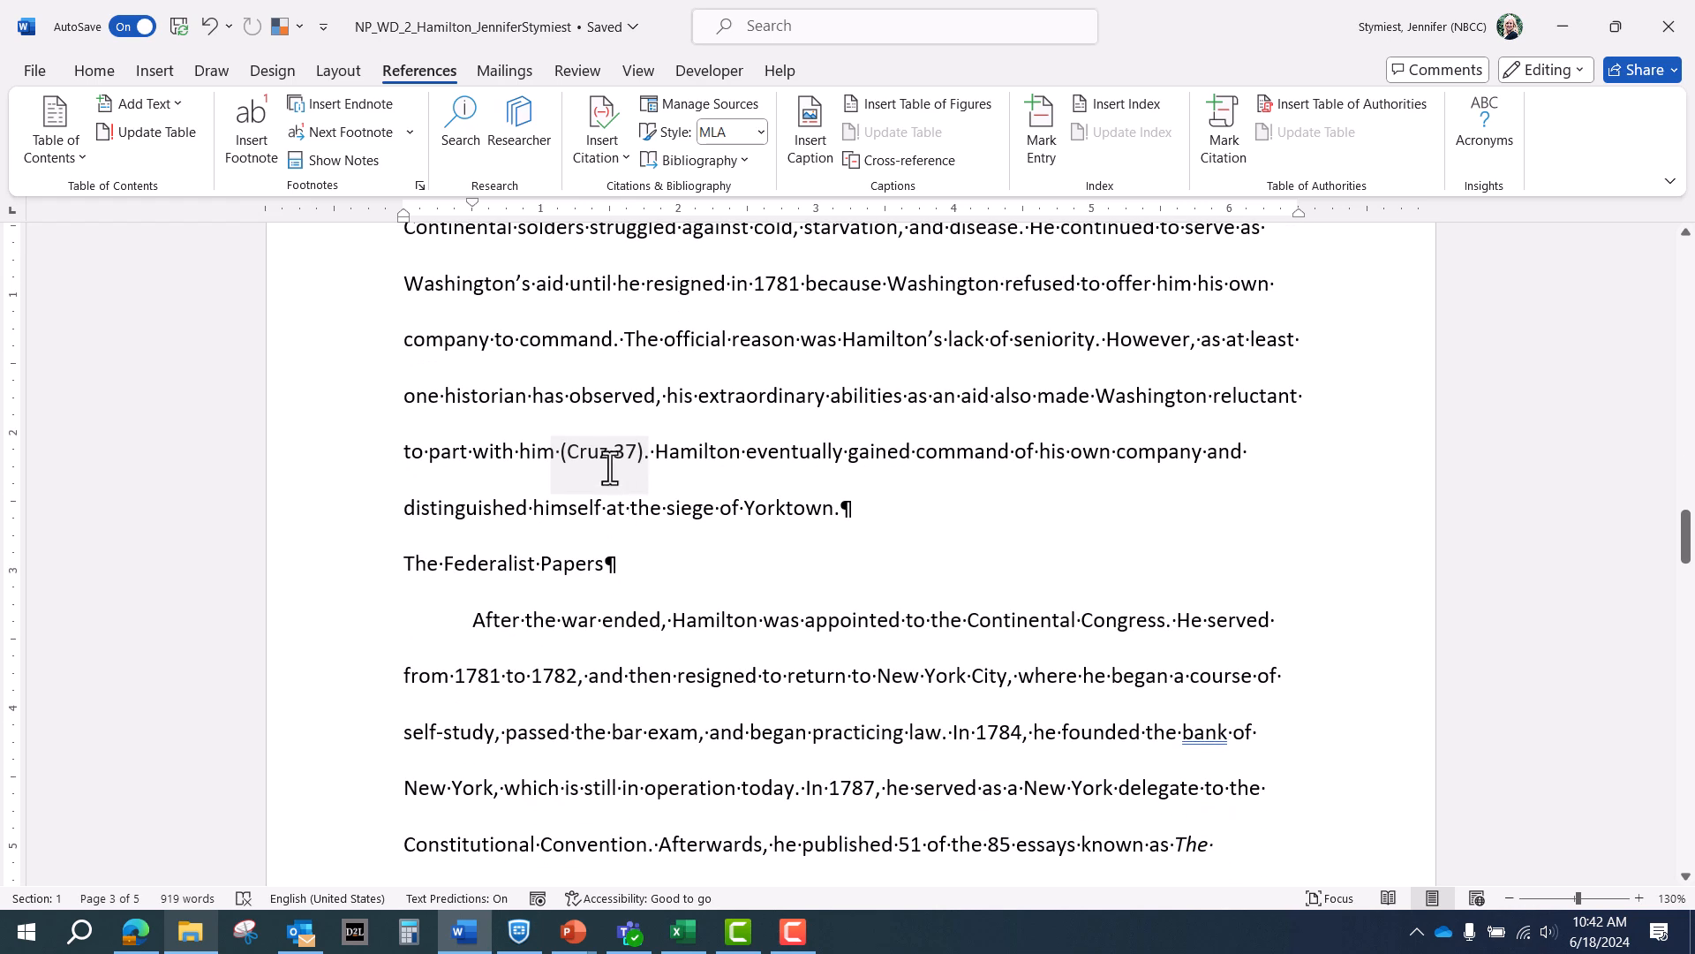
left_click(607, 461)
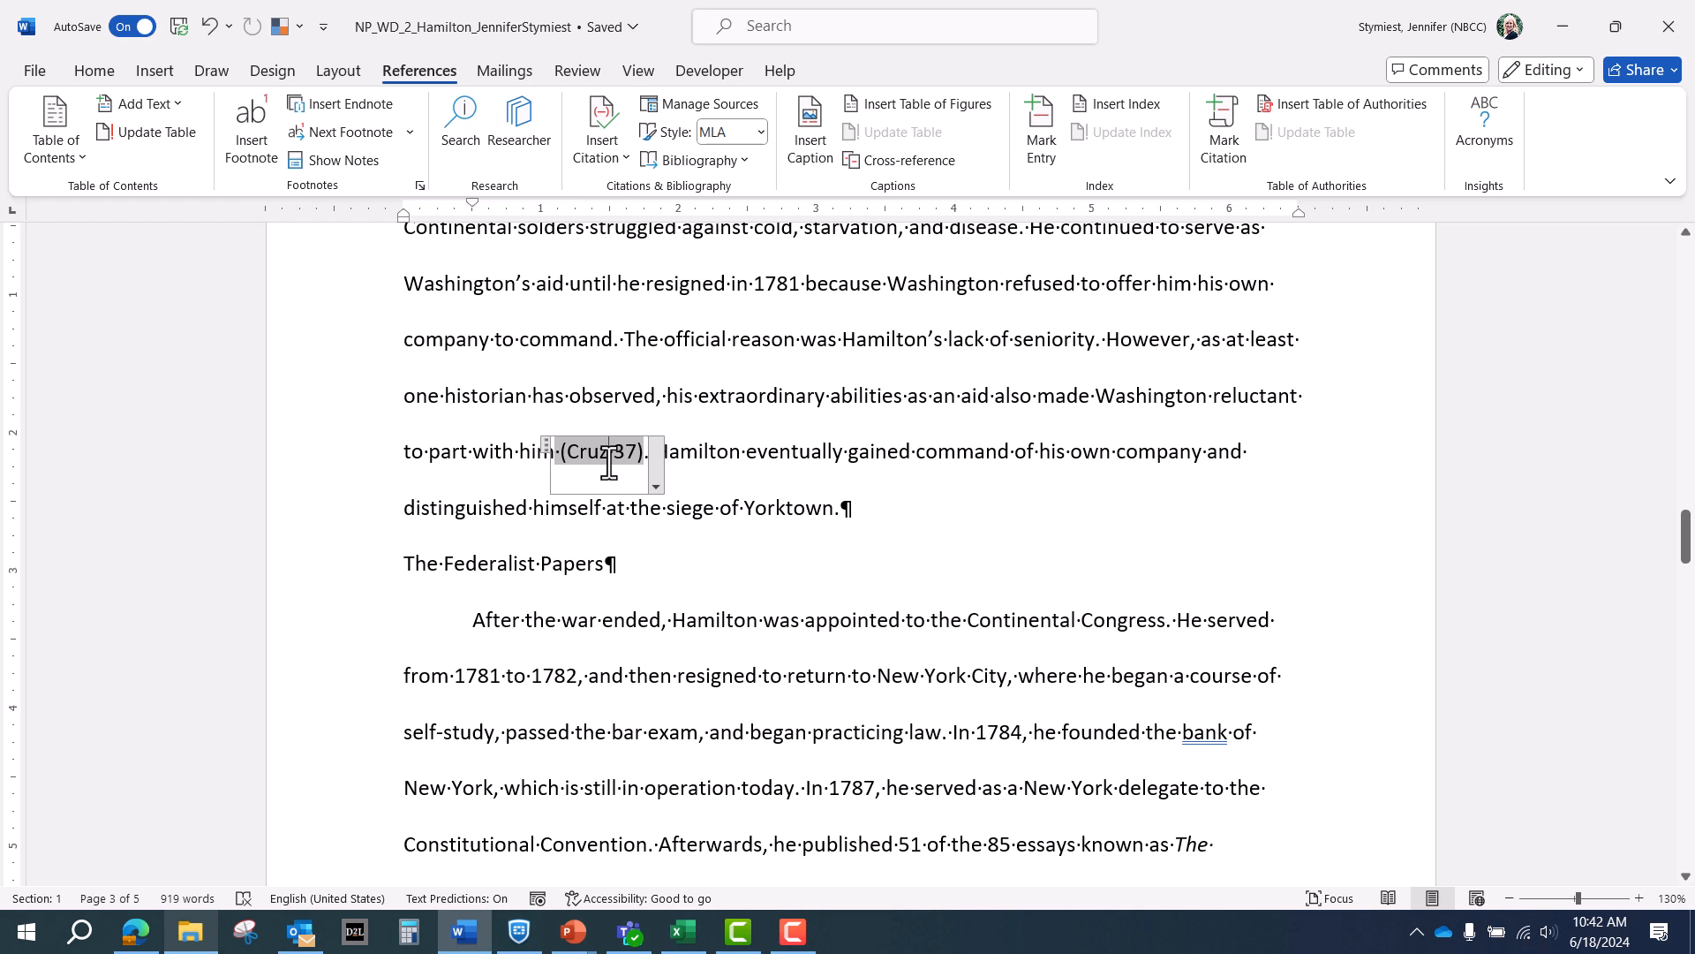
left_click(657, 485)
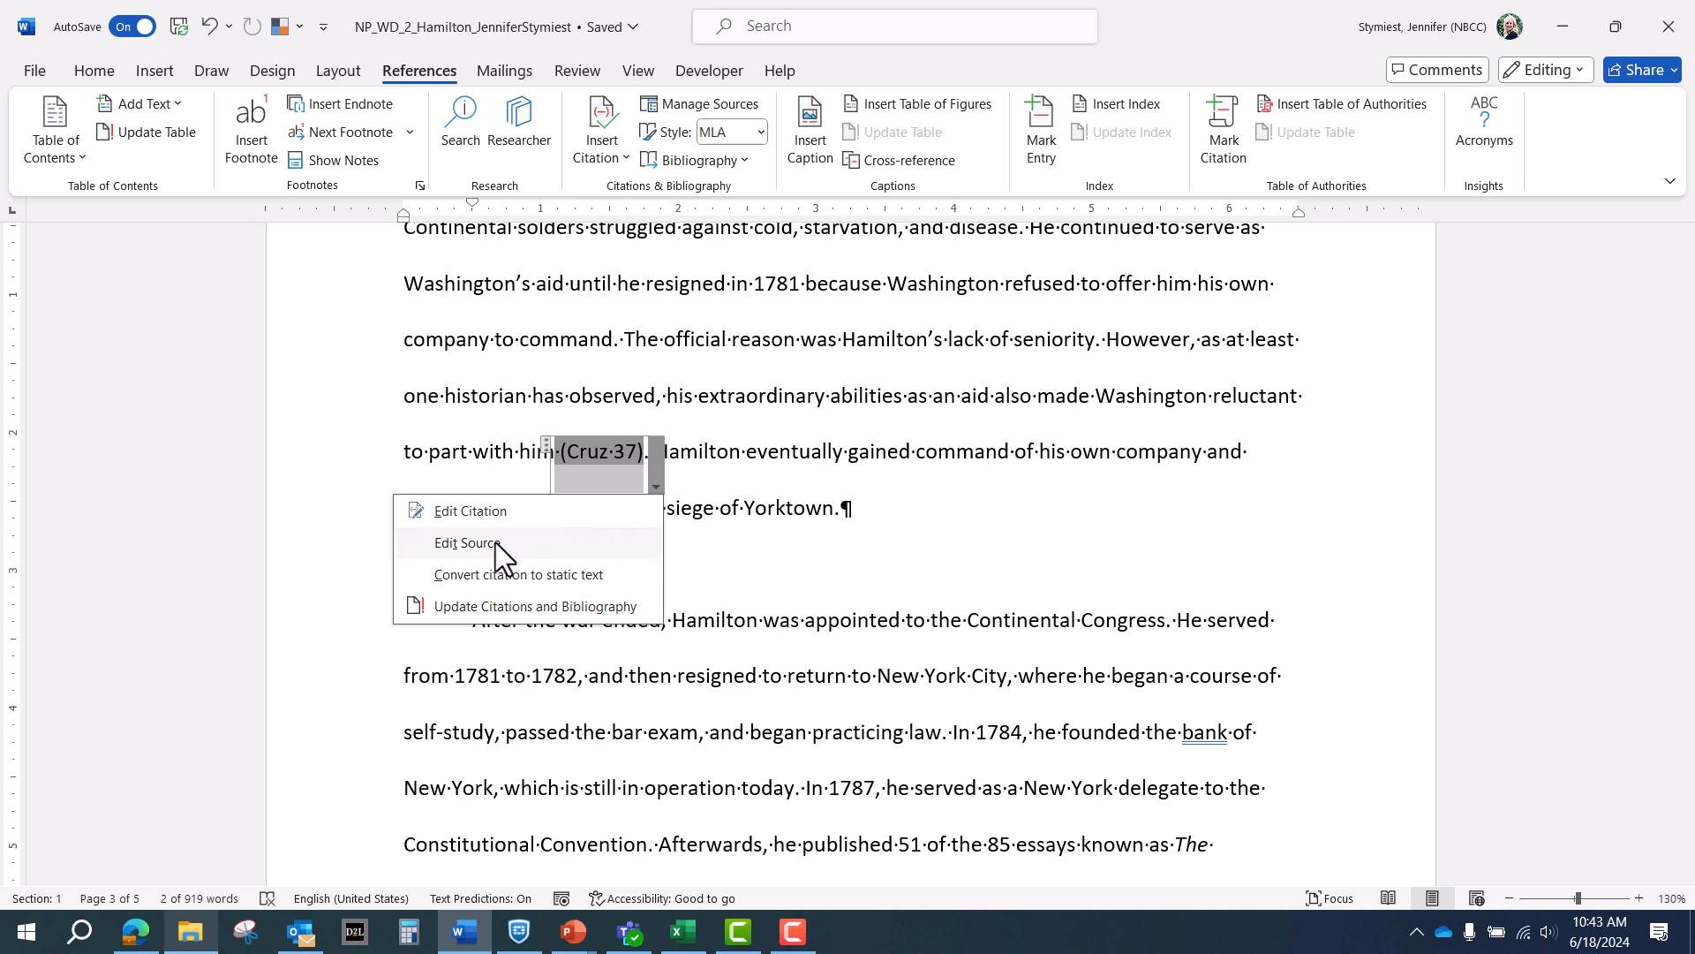
left_click(467, 543)
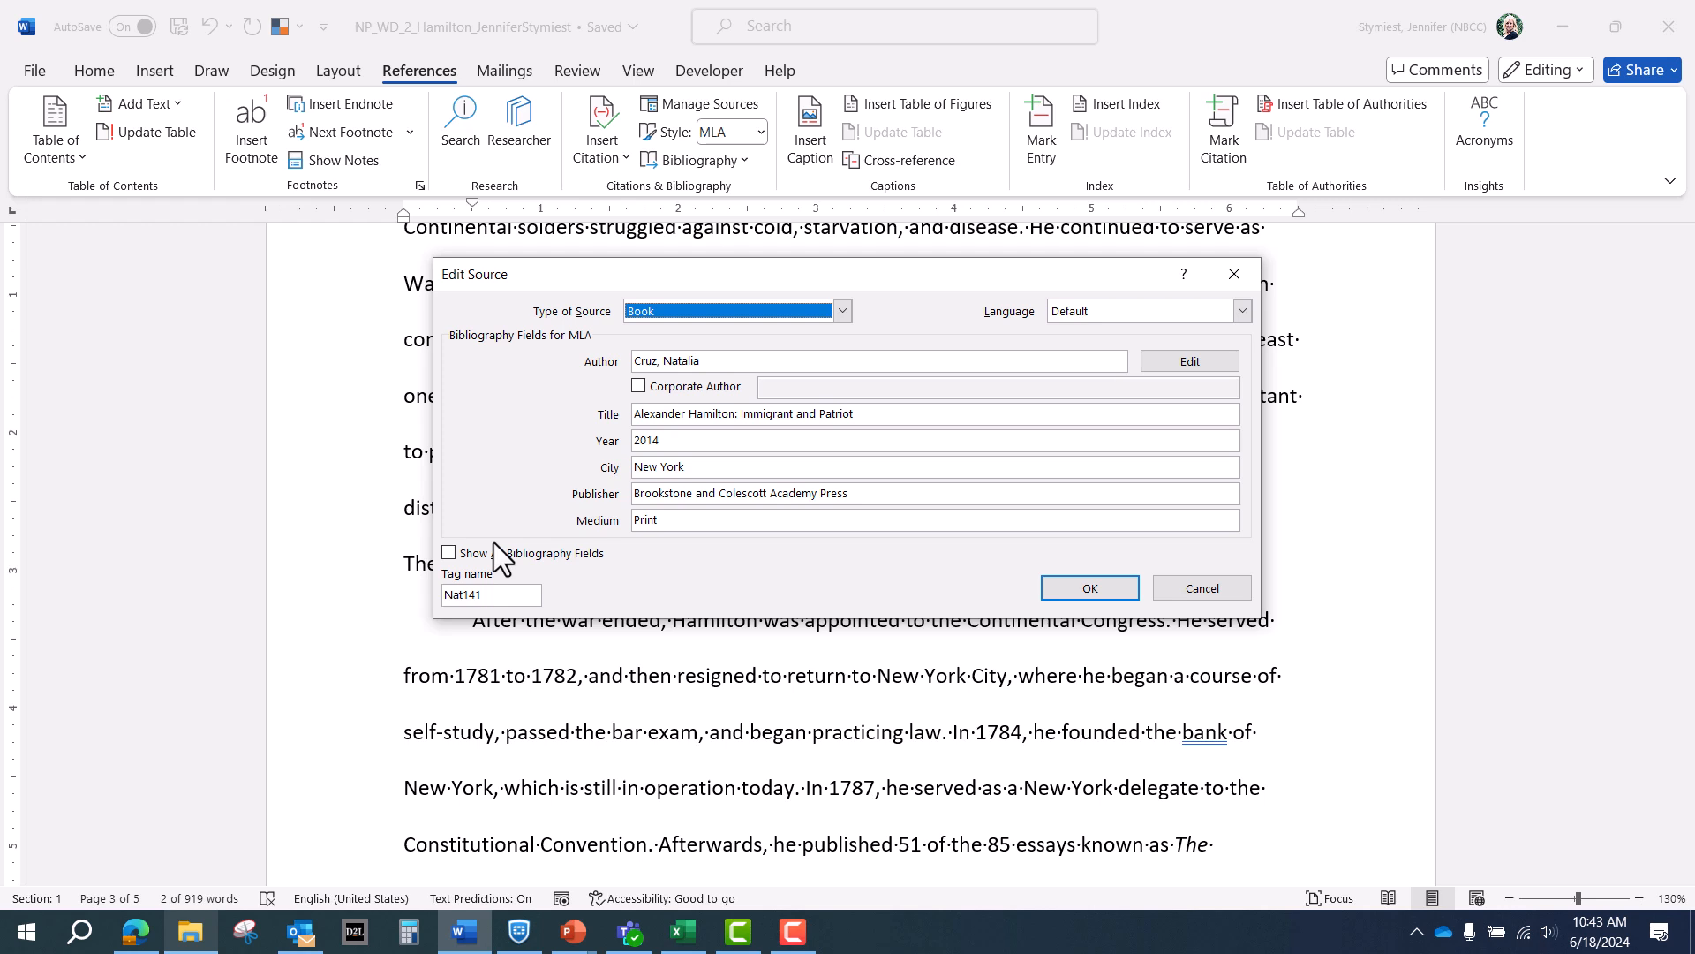
left_click(643, 362)
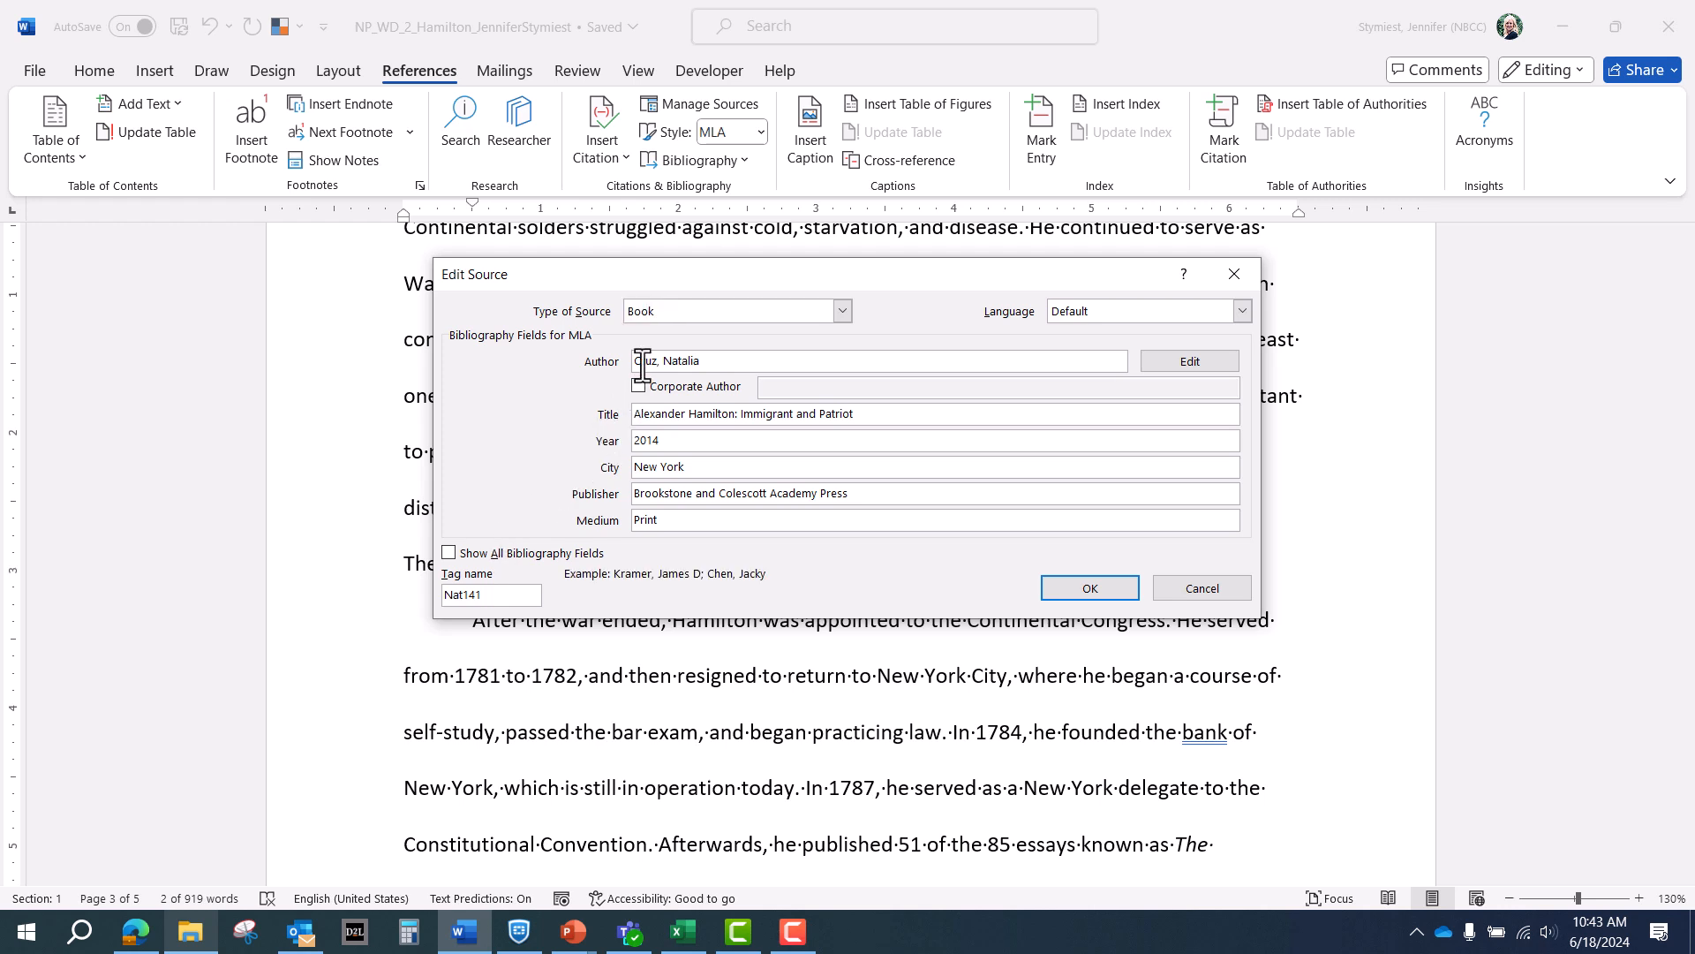
double_click(643, 362)
type("Kruse")
left_click(1078, 582)
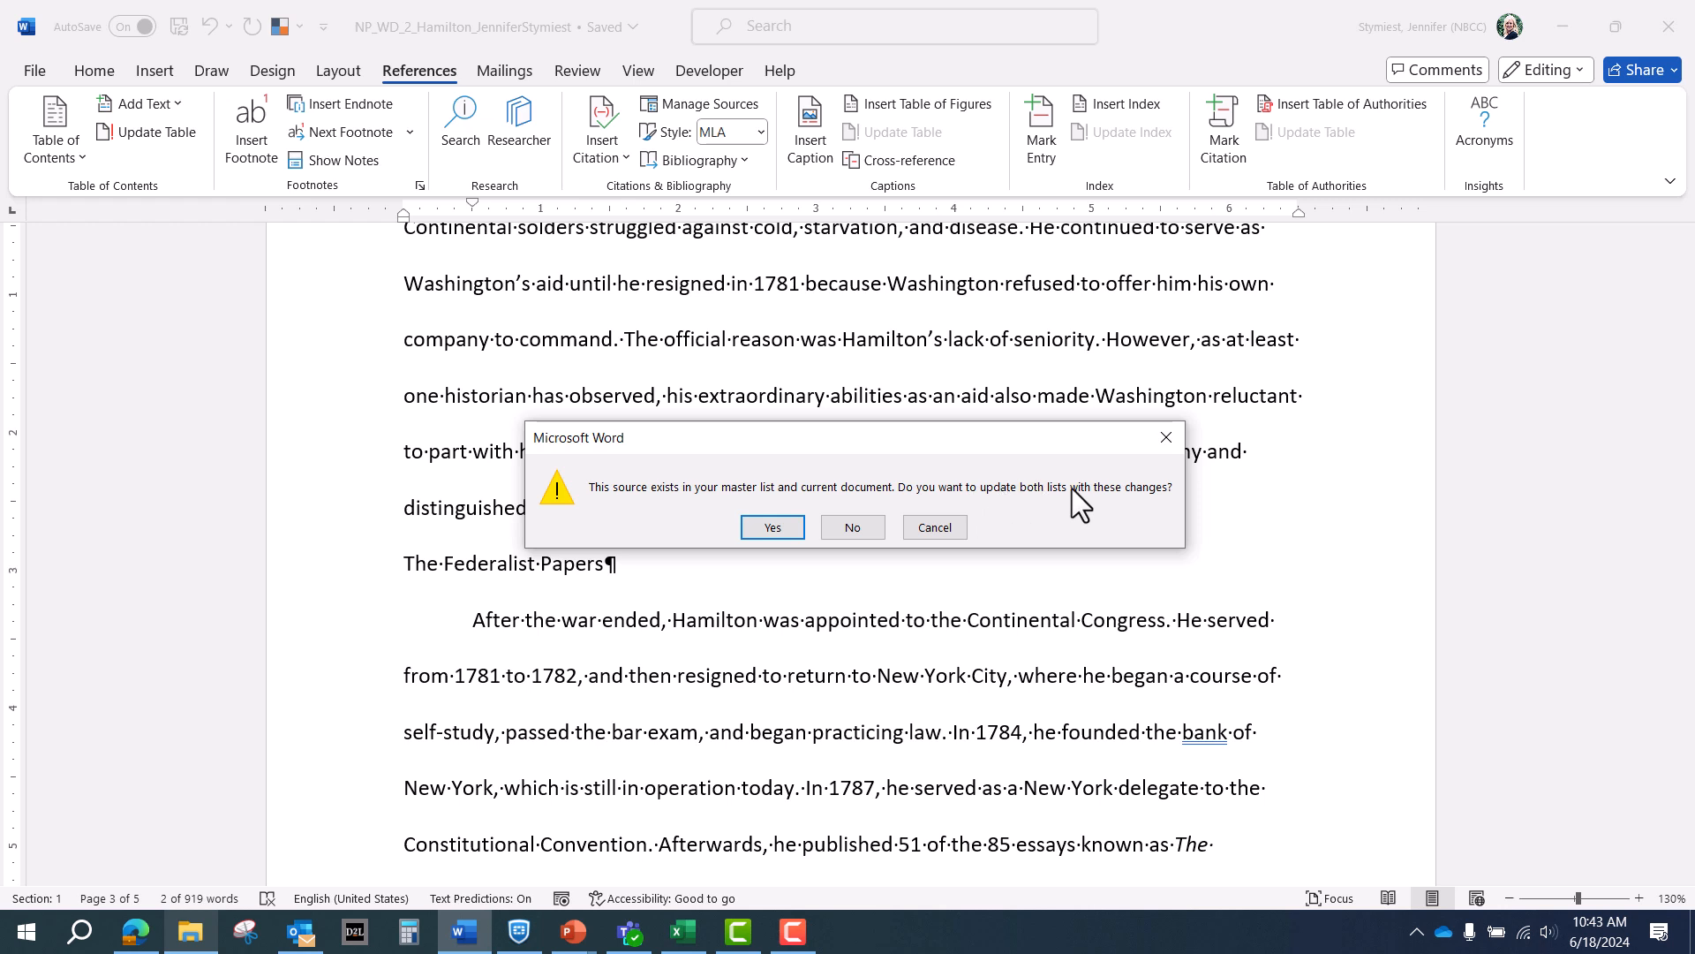
left_click(775, 525)
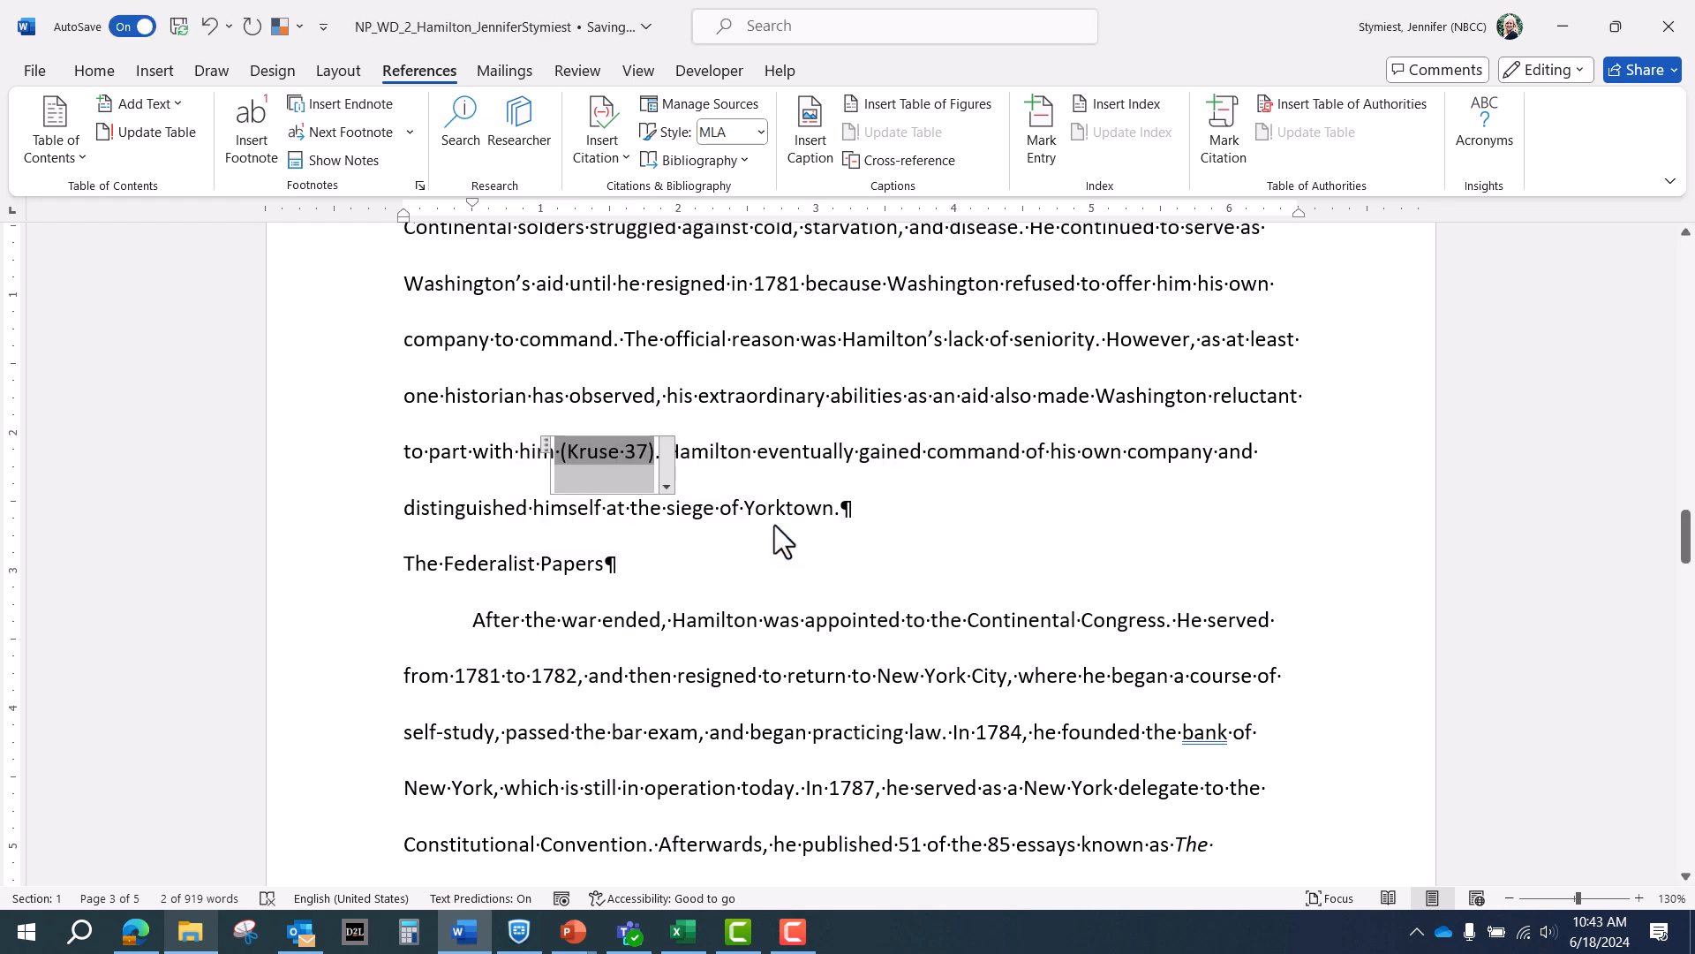
left_click(775, 524)
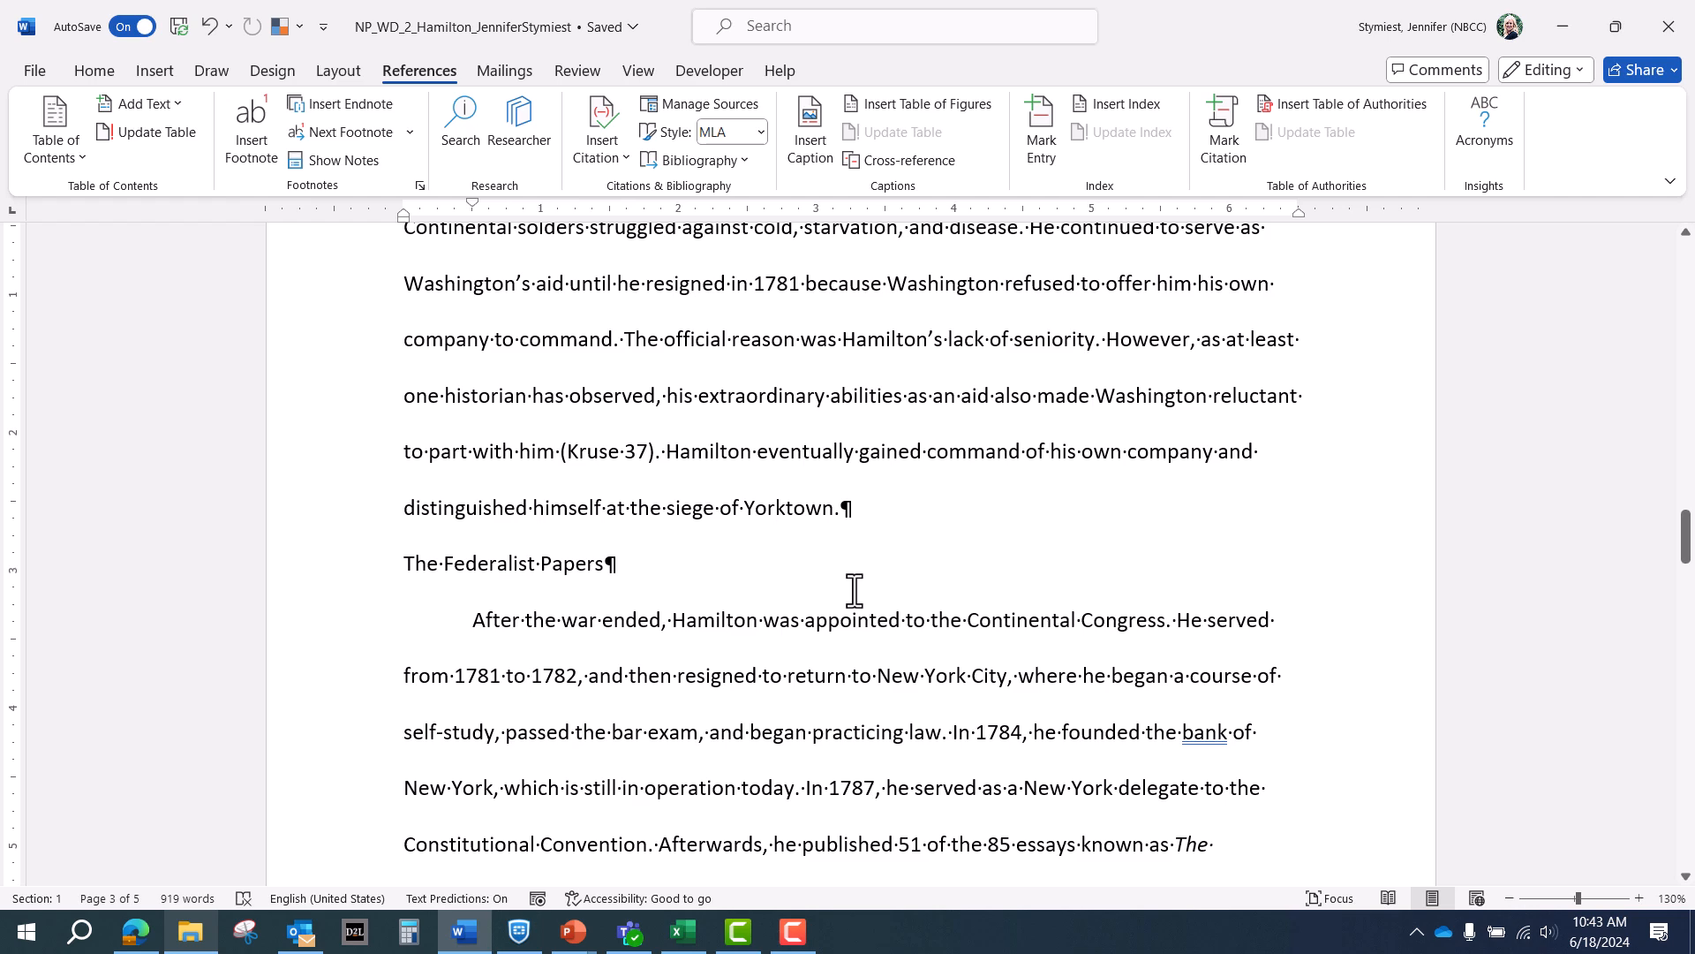
Step: Update the citations and the Works Cited bibliography on page 5 to reflect the edited book source
scroll(854, 590, "down", 15)
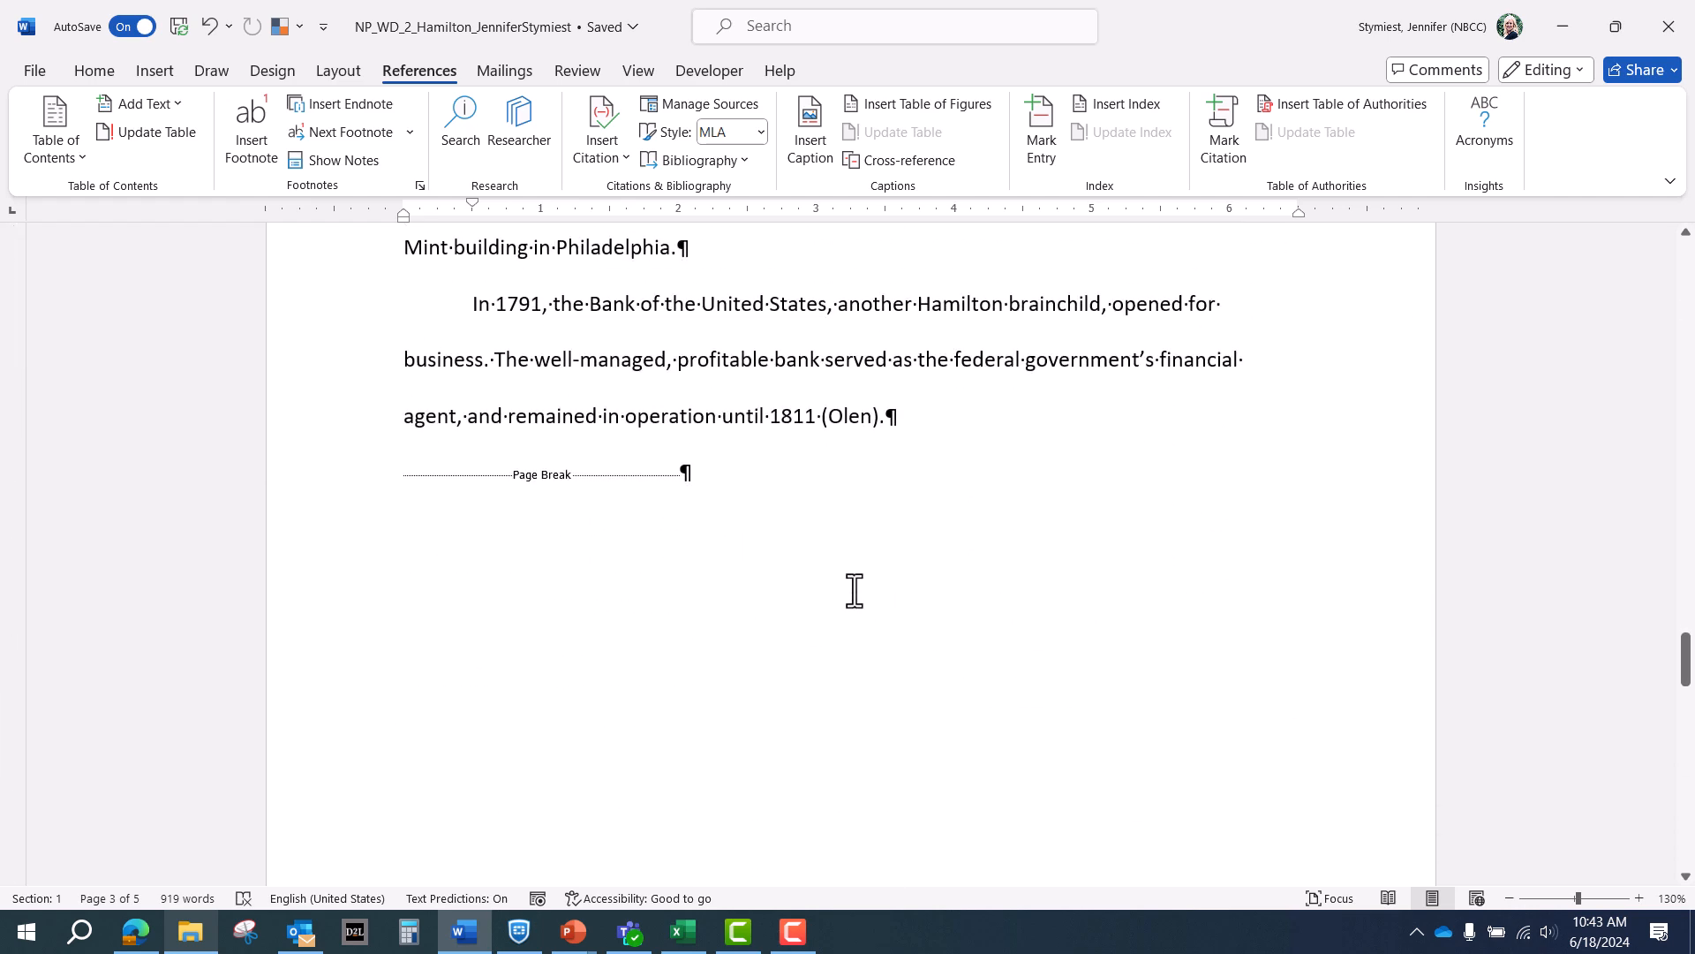
scroll(854, 589, "down", 10)
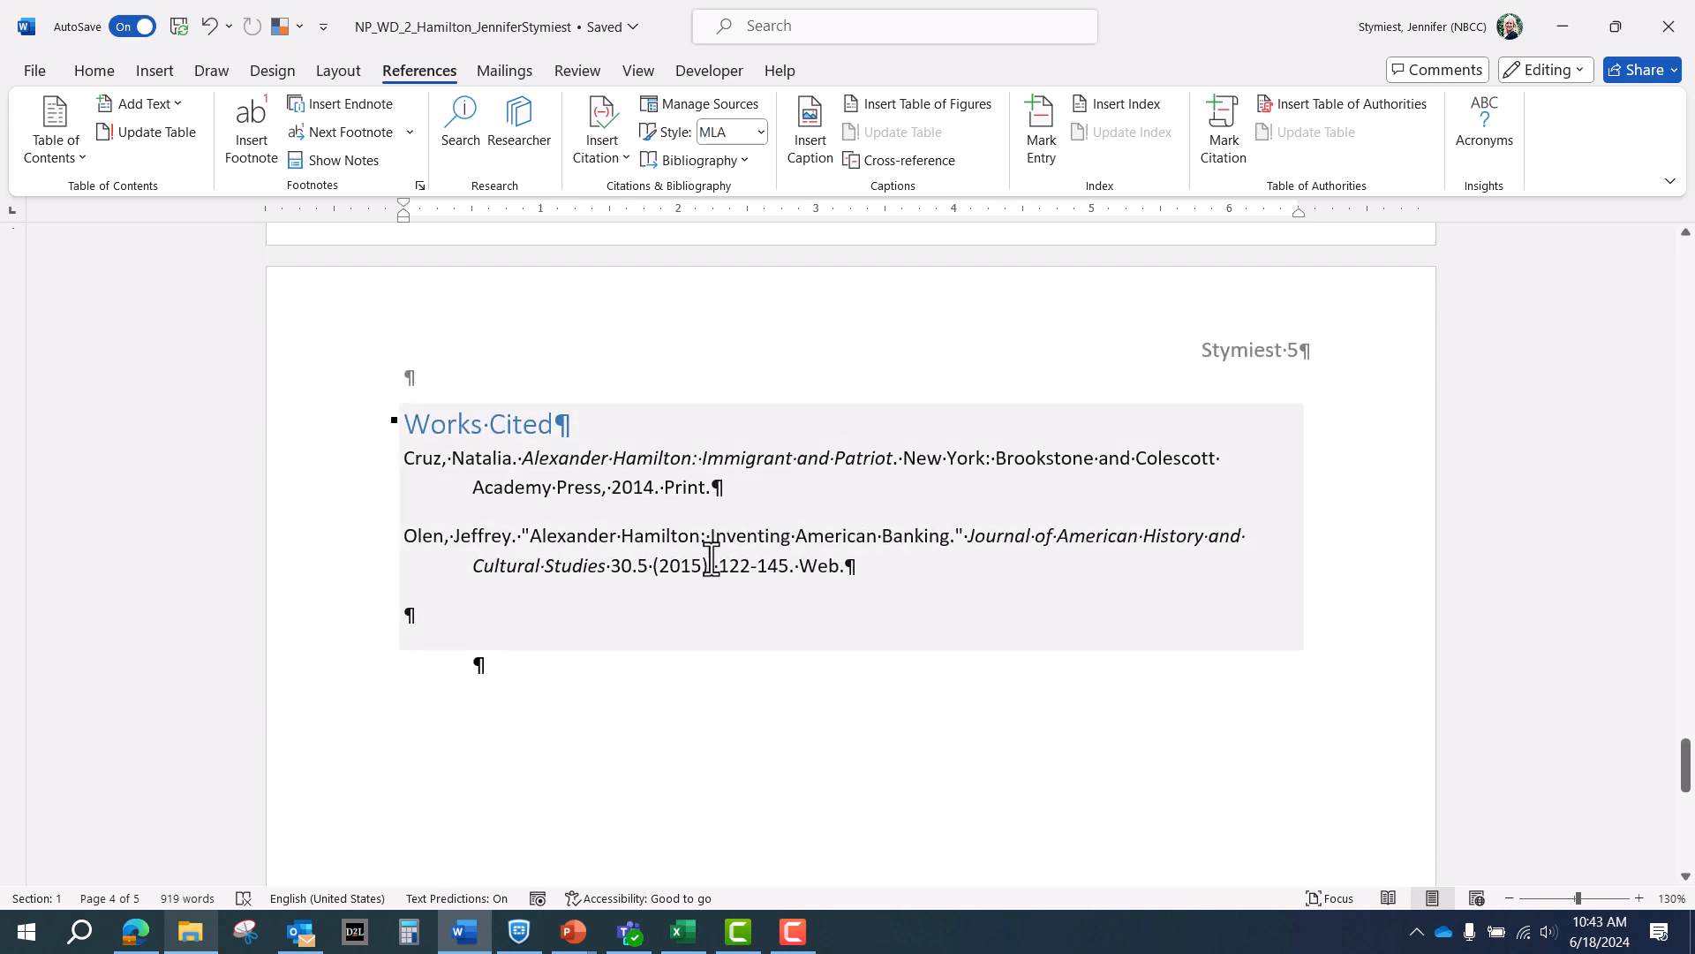
left_click(649, 451)
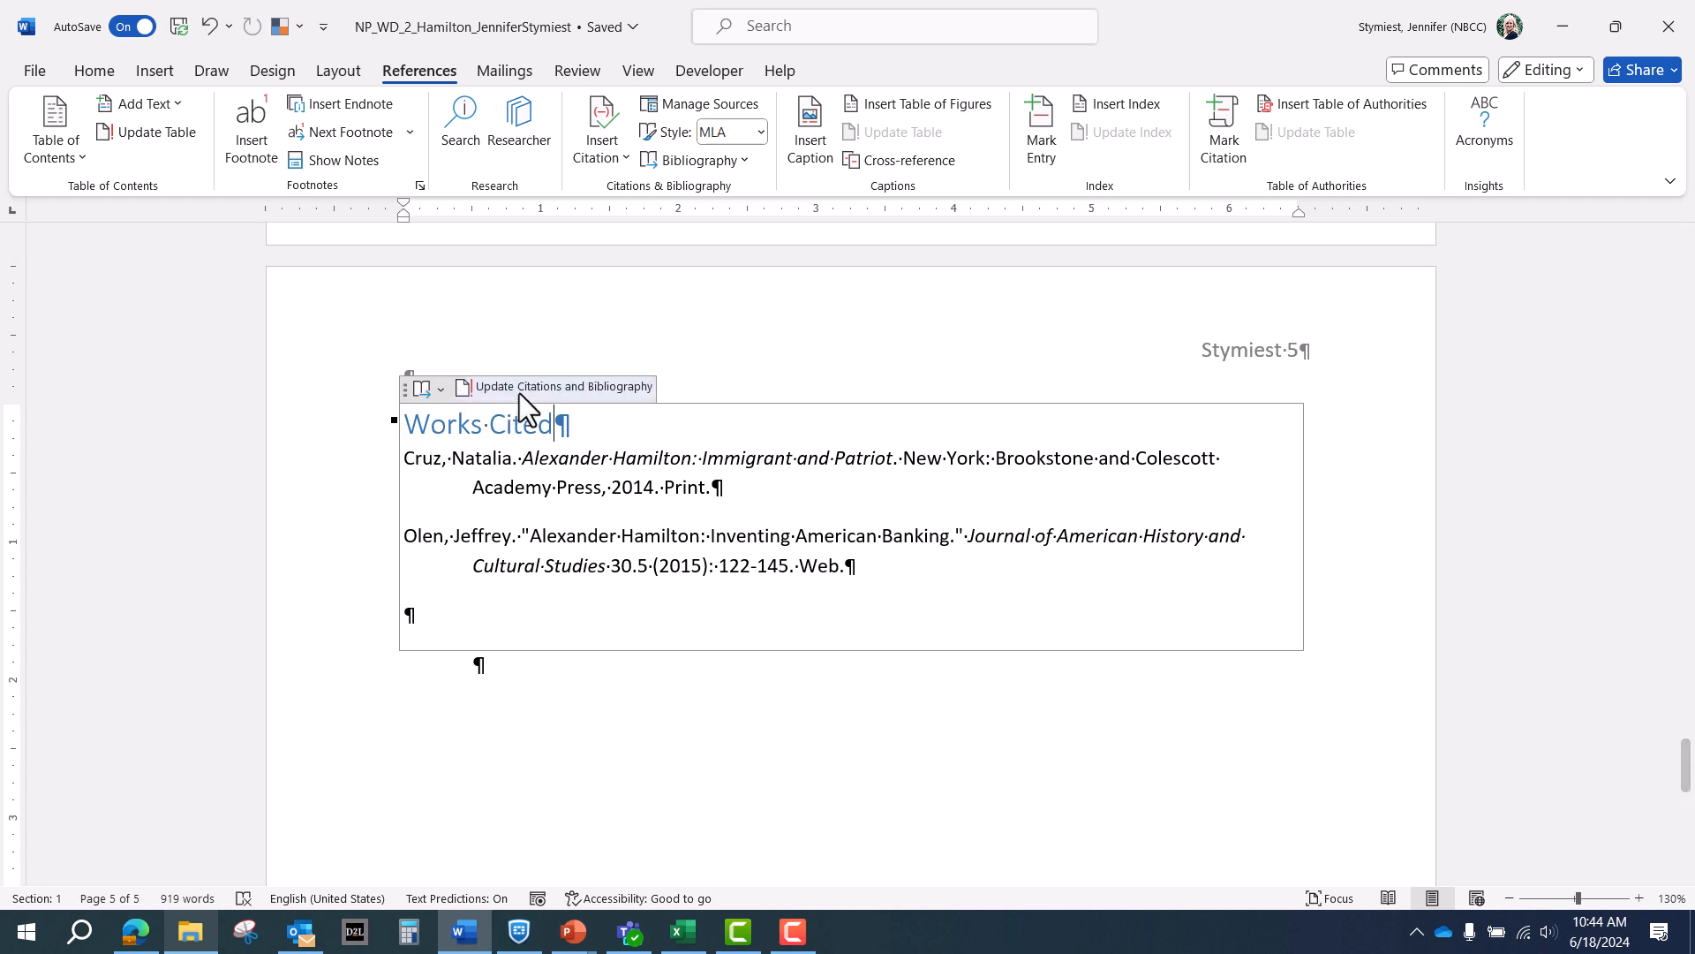
left_click(594, 389)
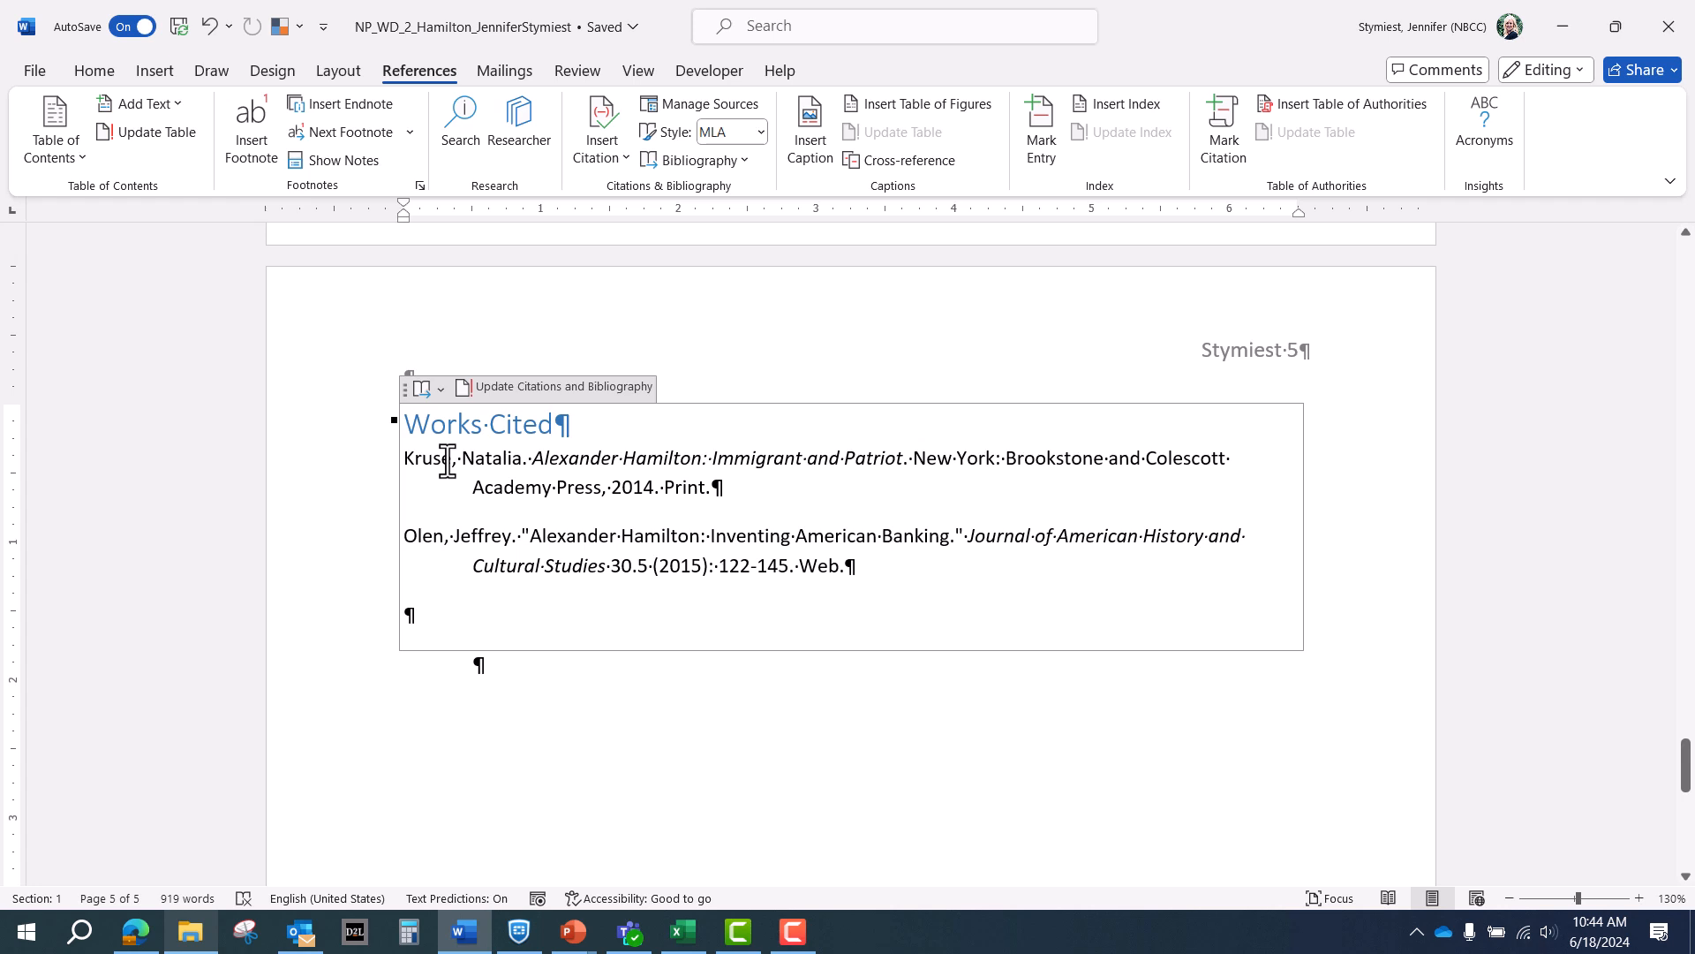
Step: Apply the Normal style to the "Works Cited" heading on page 5 and center it
left_click(512, 424)
left_click(95, 70)
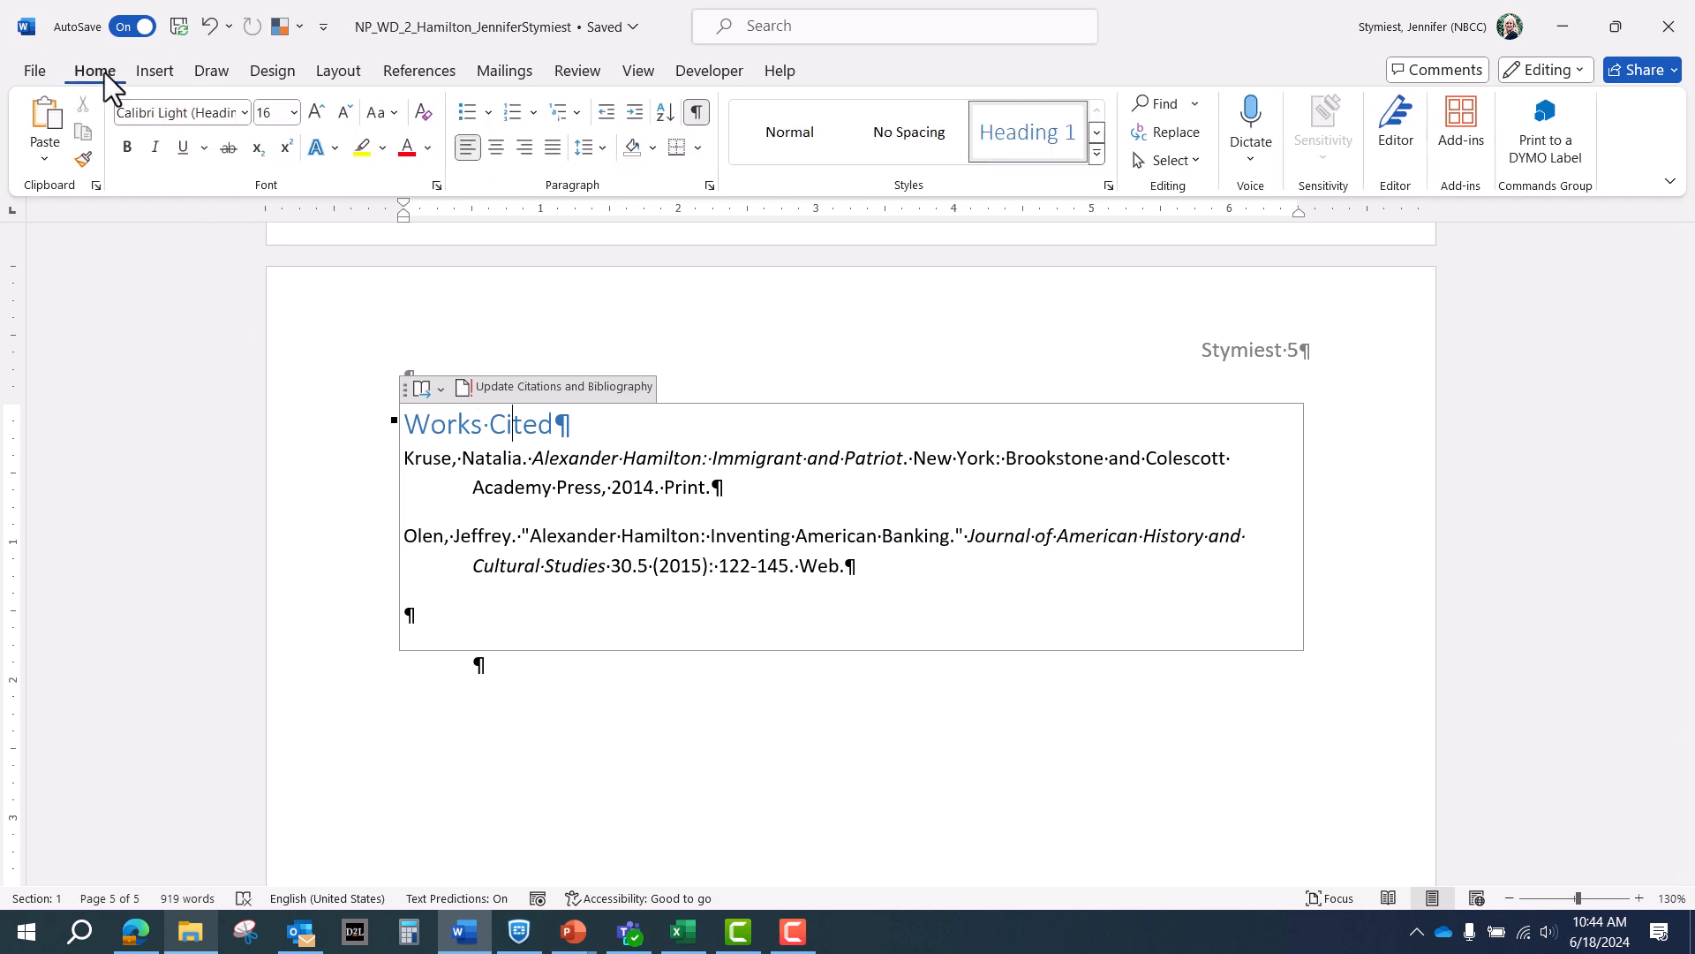
left_click(767, 124)
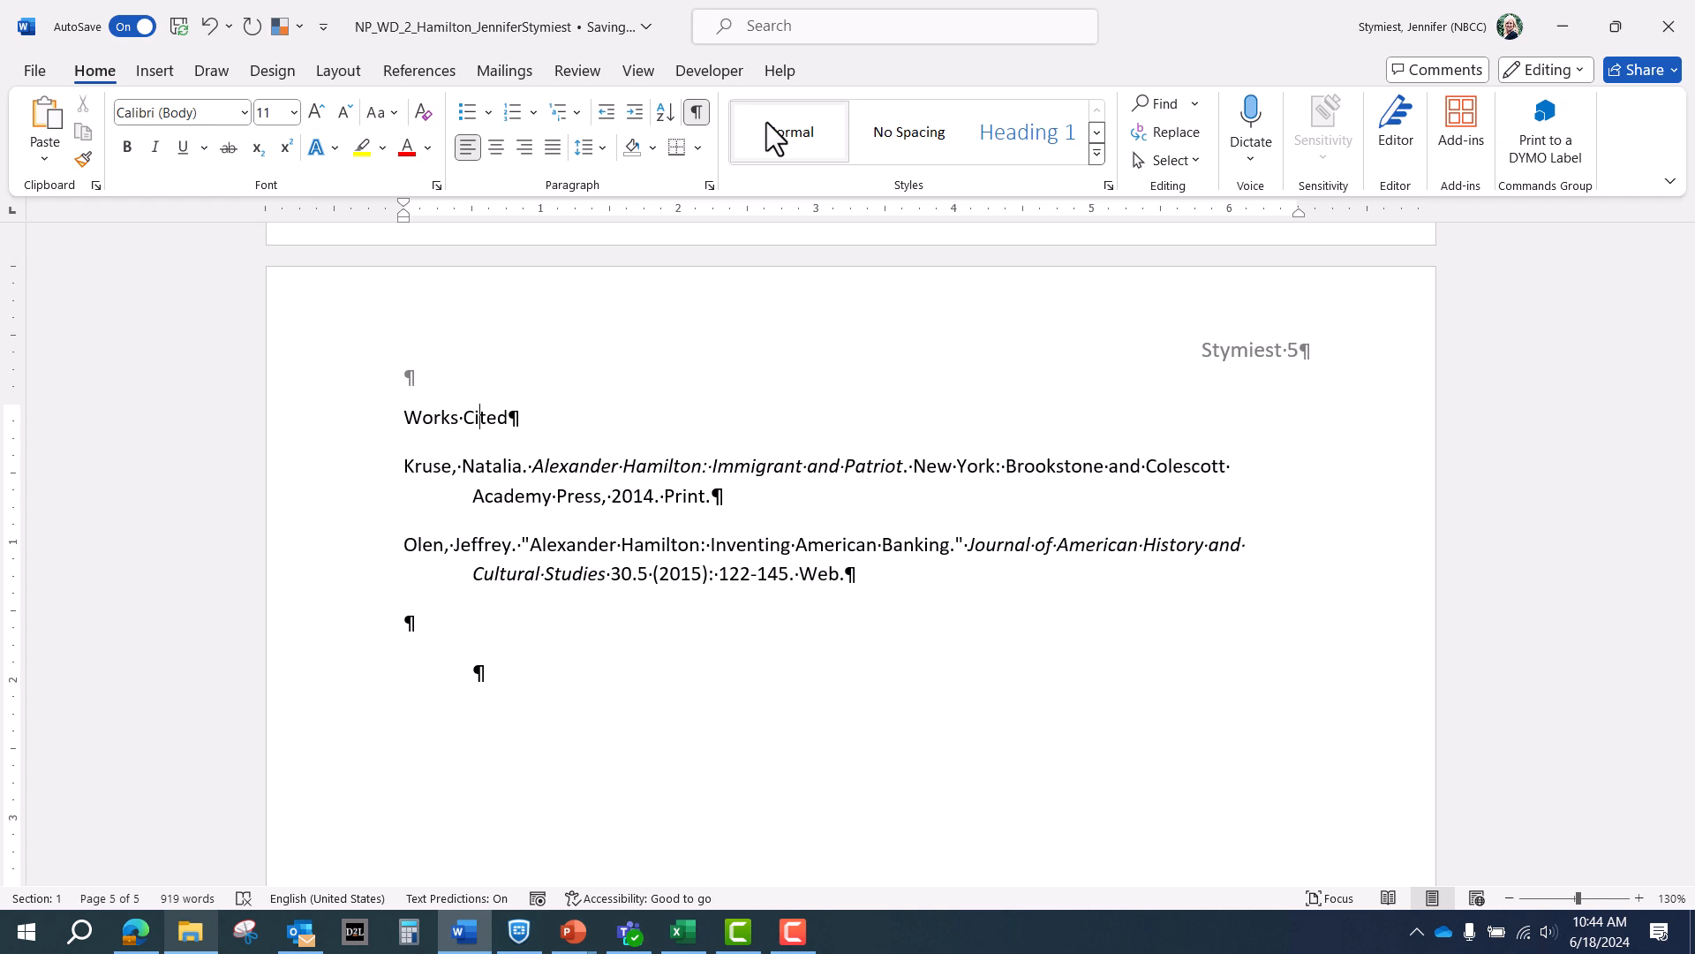
left_click(497, 148)
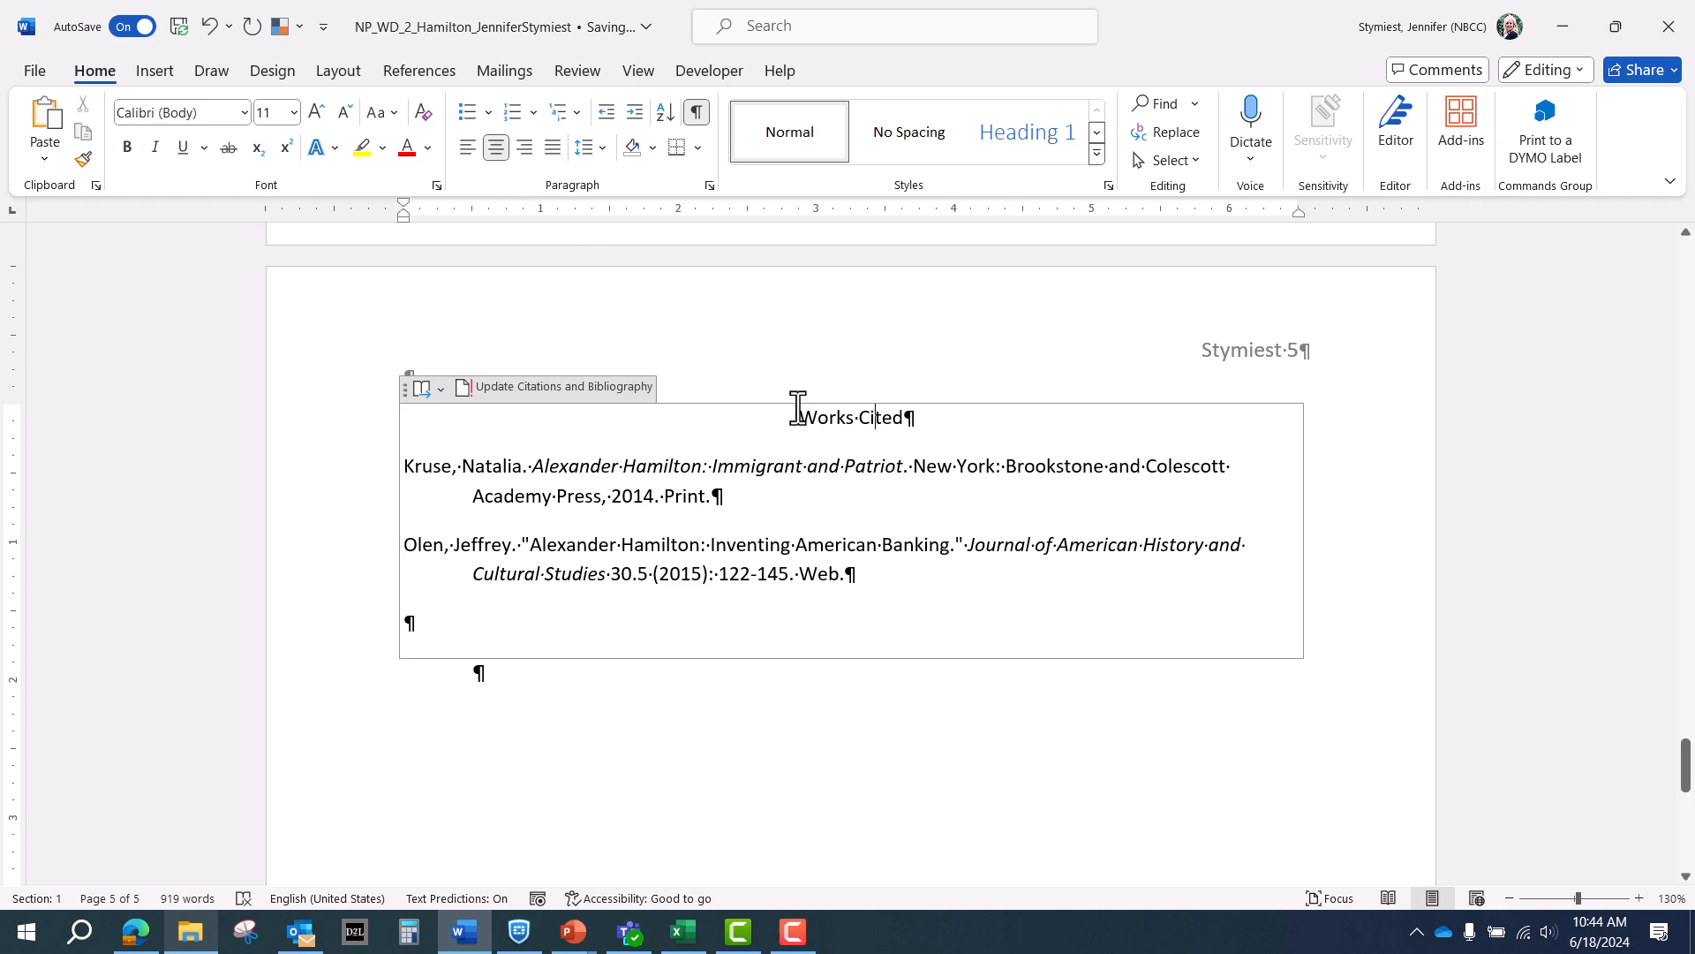
Step: Format the Works Cited heading and both source entries with 12-point font size and 2.0 line spacing, and save the document
left_click_drag(798, 412, 851, 507)
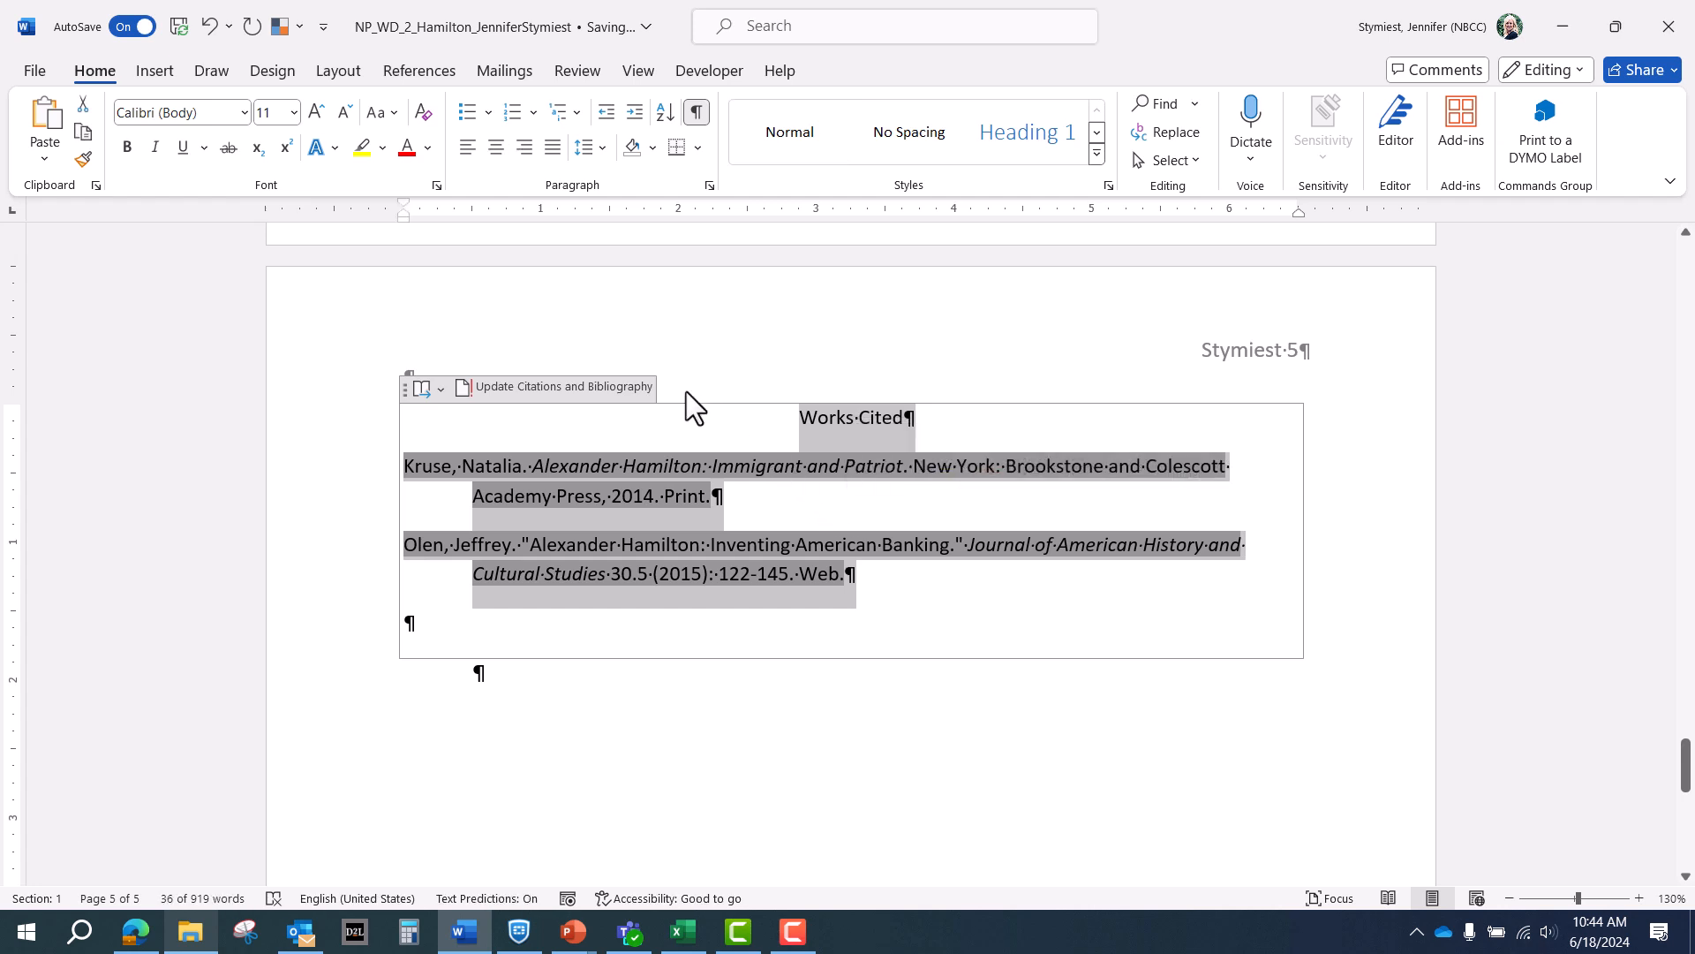
left_click(294, 113)
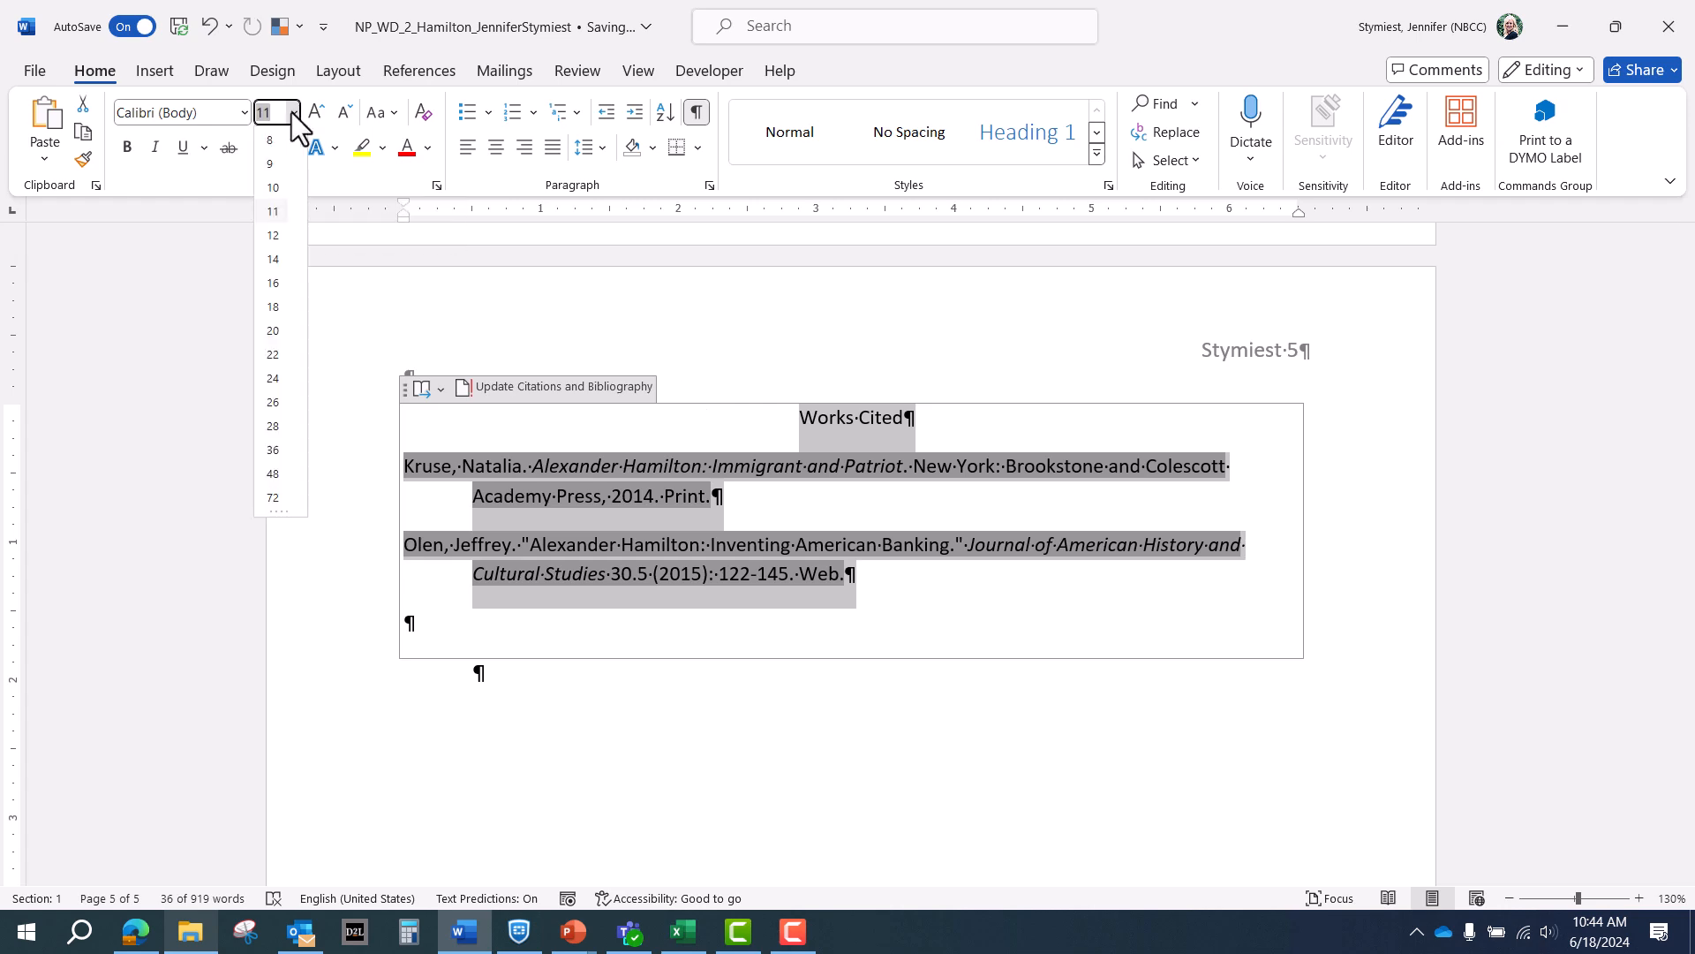
left_click(272, 237)
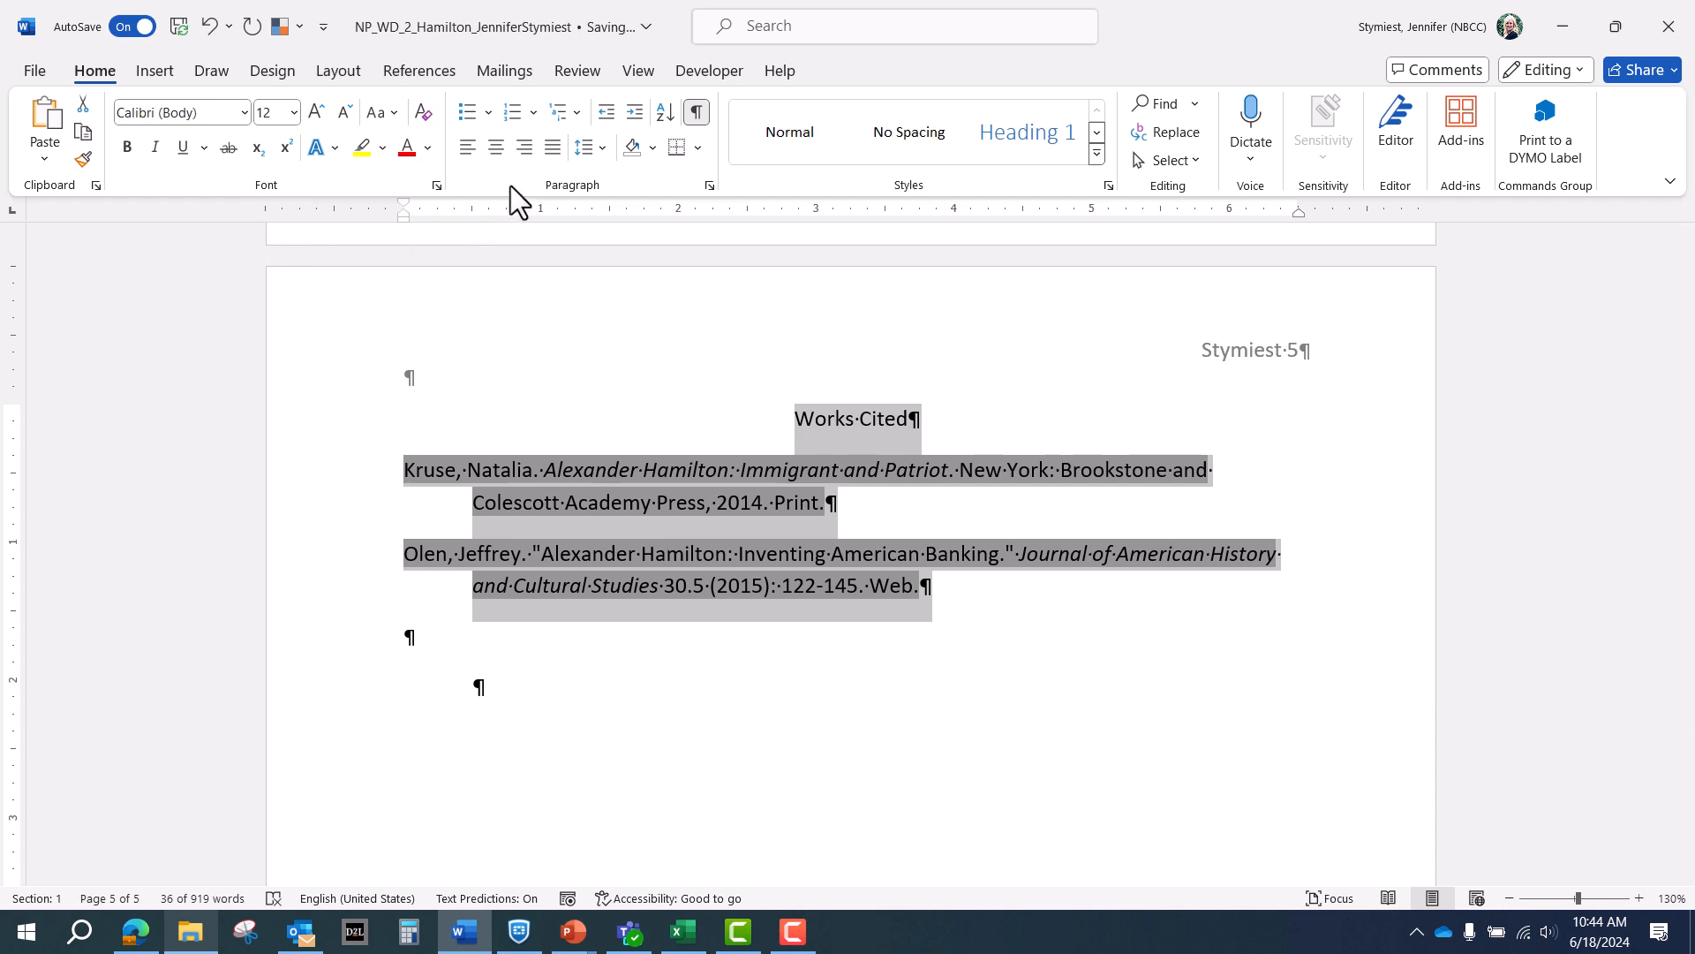
left_click(597, 152)
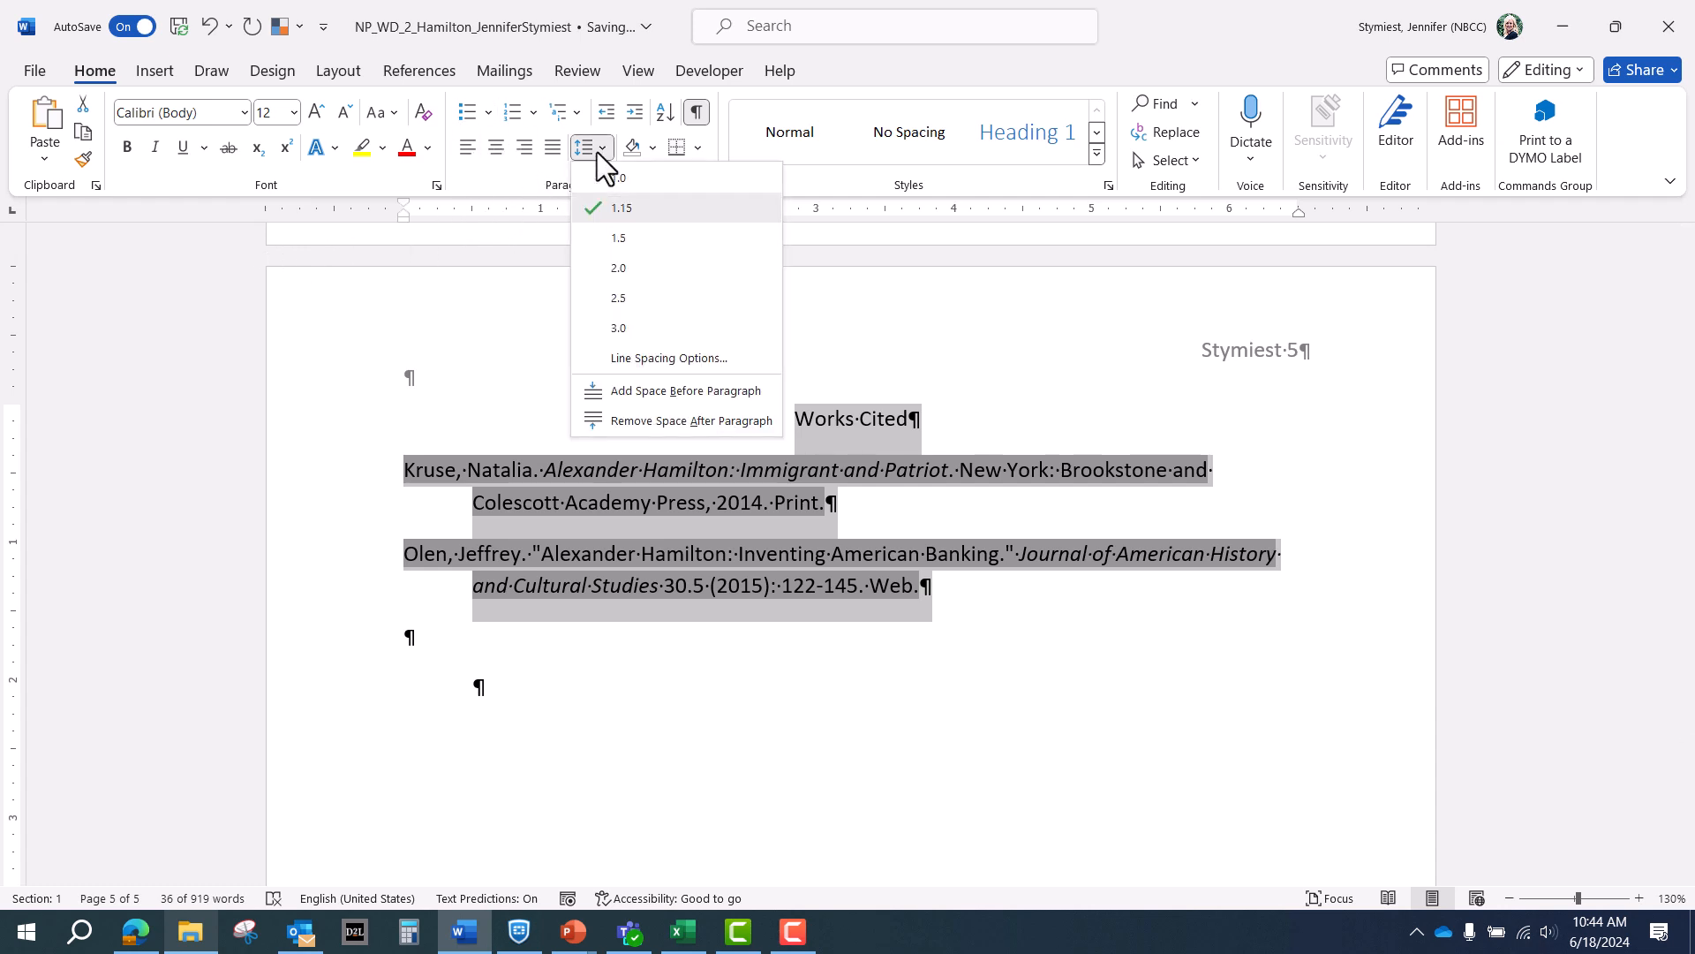
left_click(619, 268)
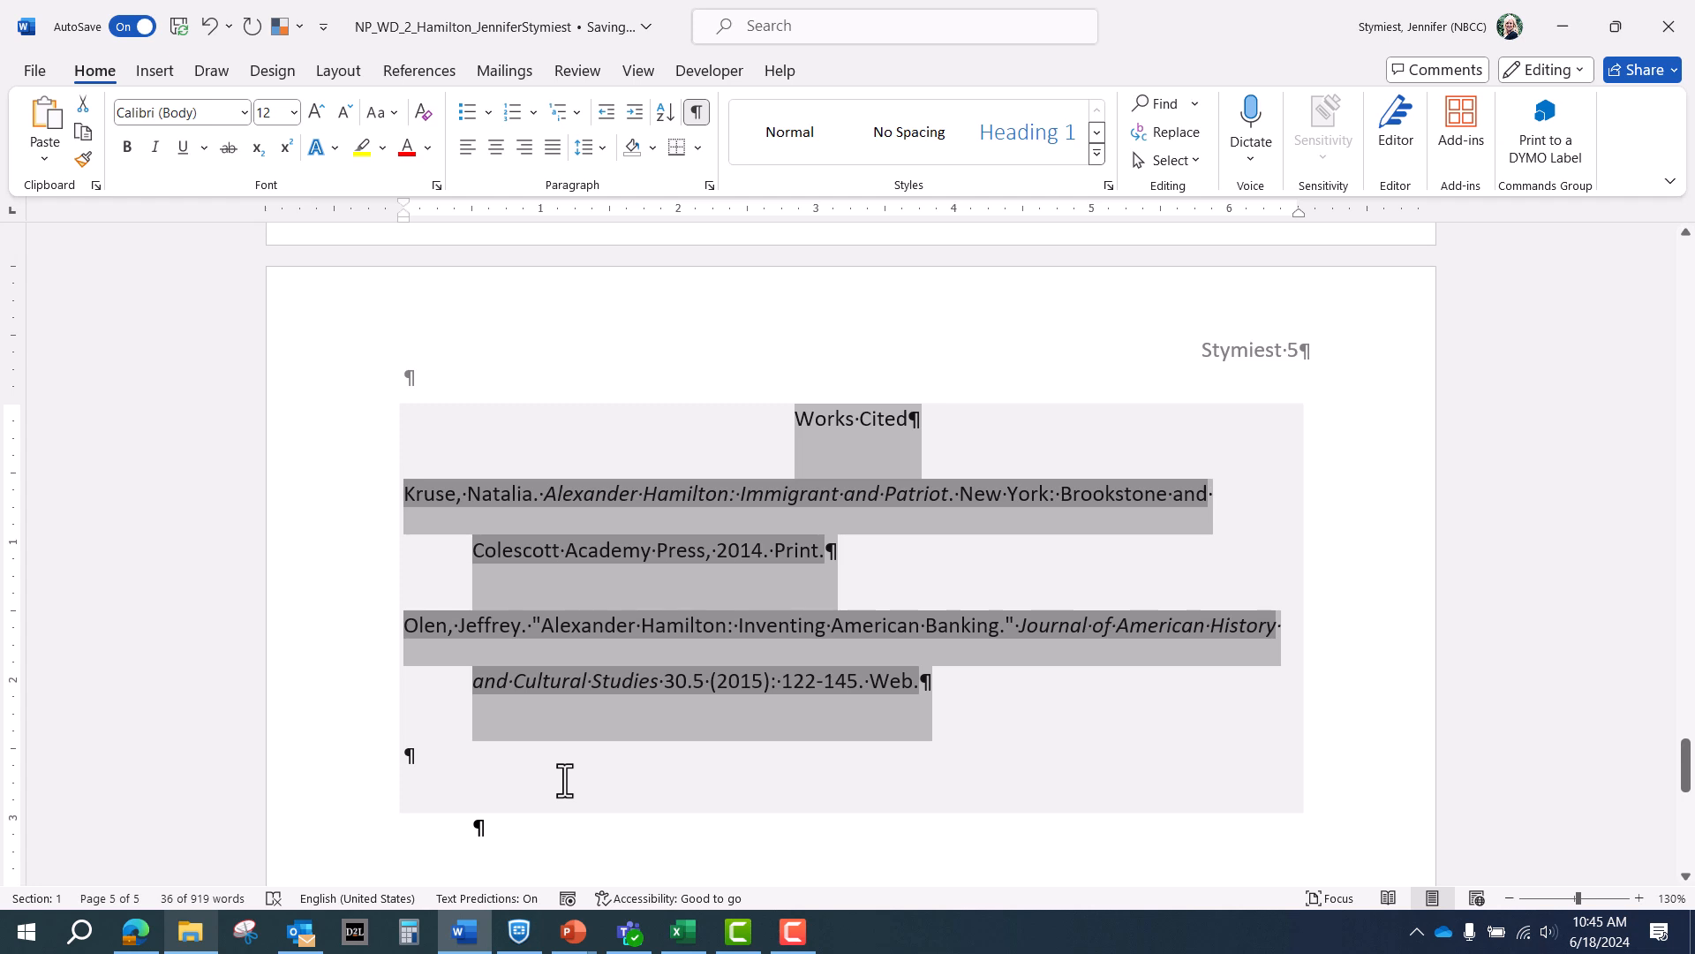
left_click(570, 824)
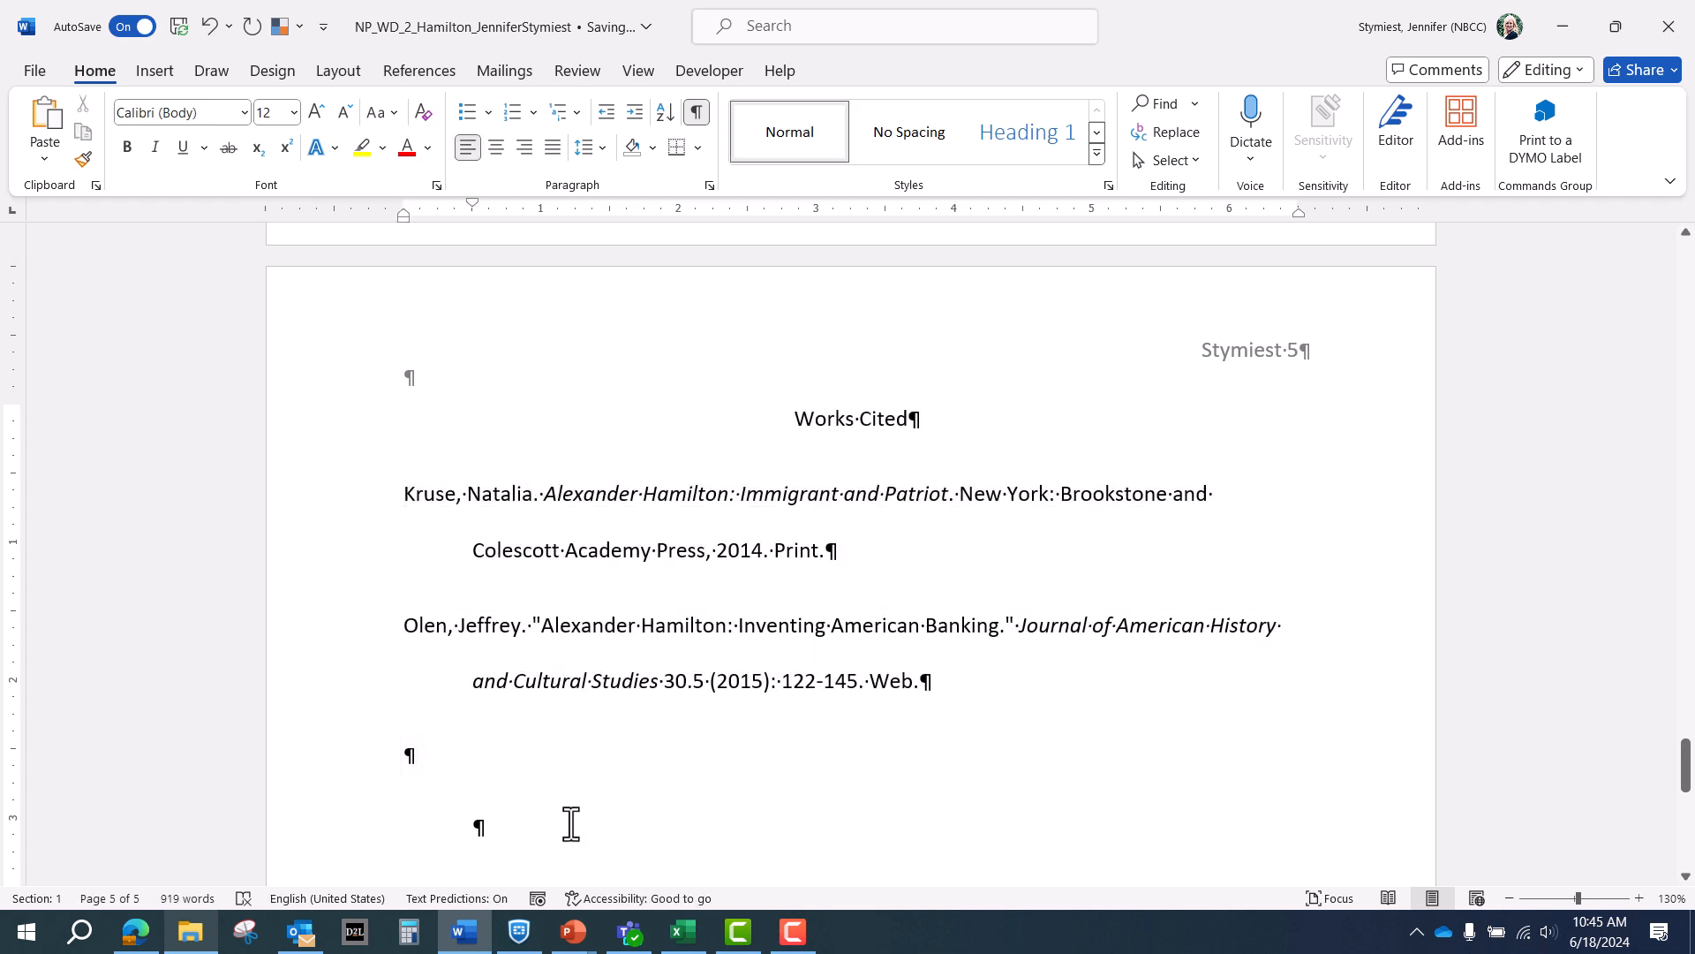
left_click(179, 24)
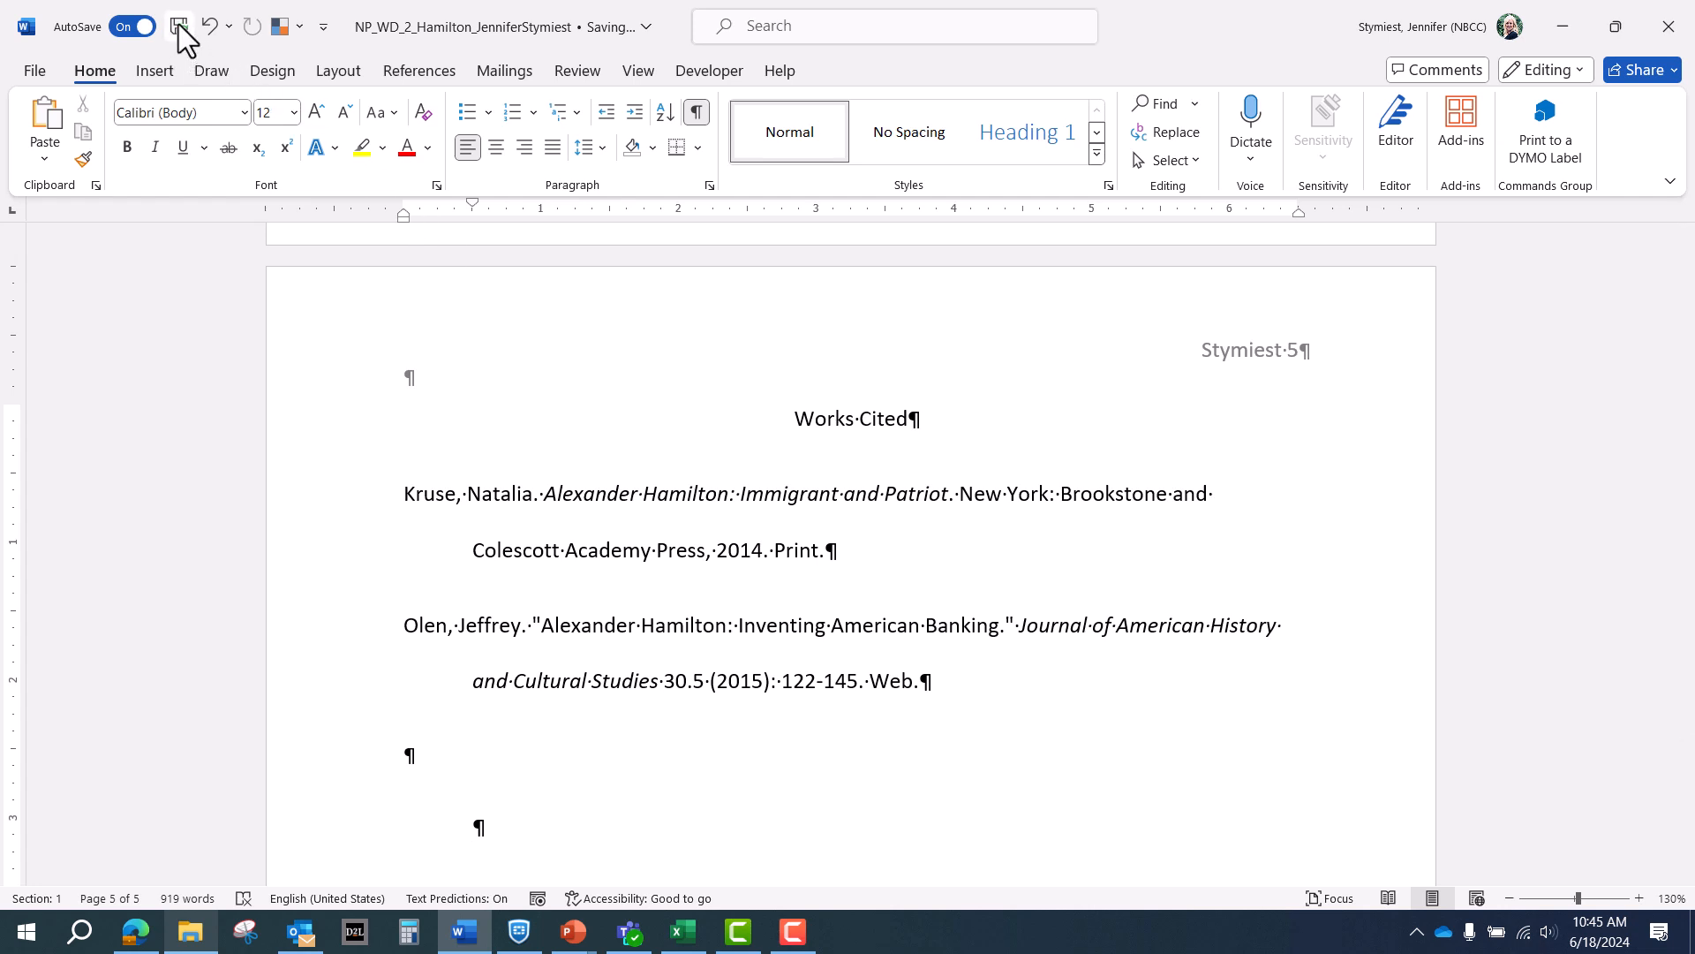